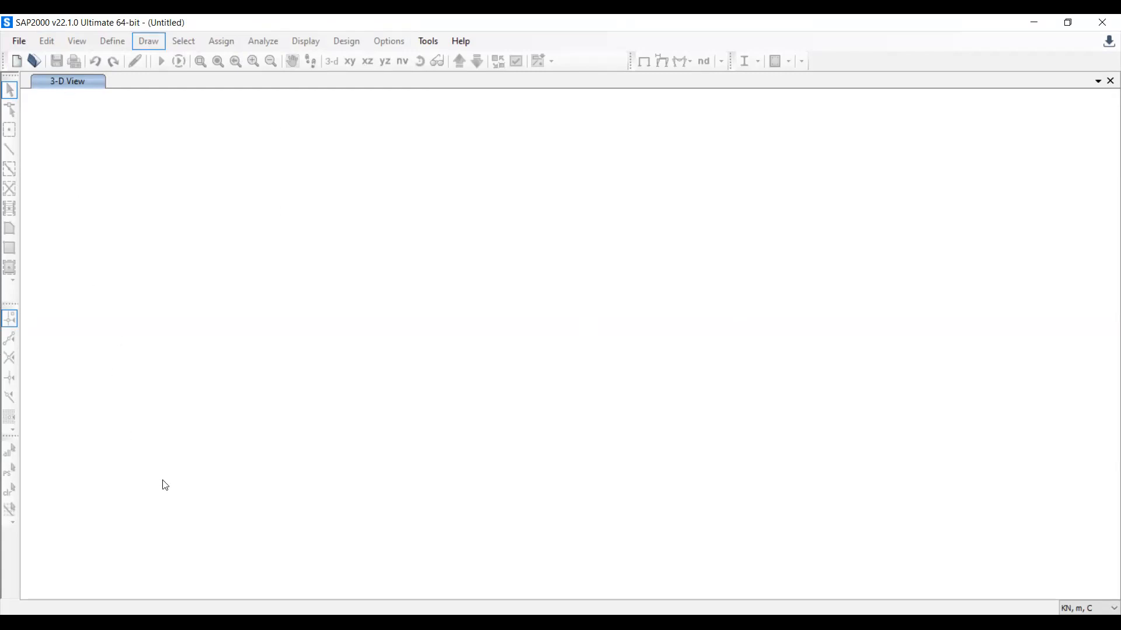
Start a new model from the 2D Frames template with default units KN, m, C
{"action": "left_click", "coordinate": [13, 60]}
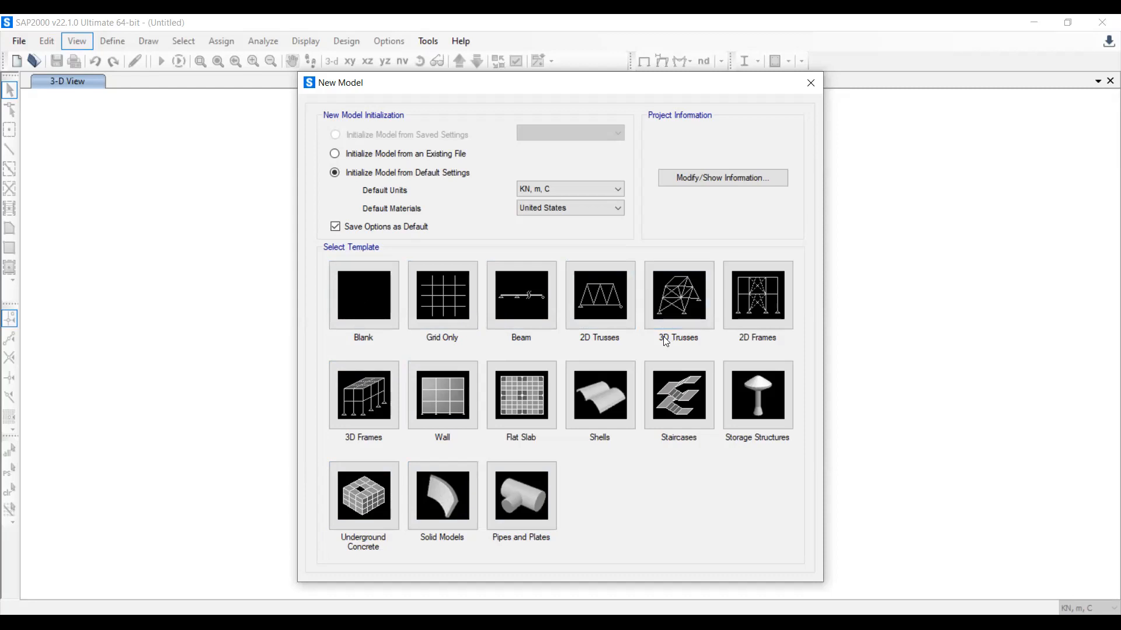
{"action": "left_click", "coordinate": [748, 312]}
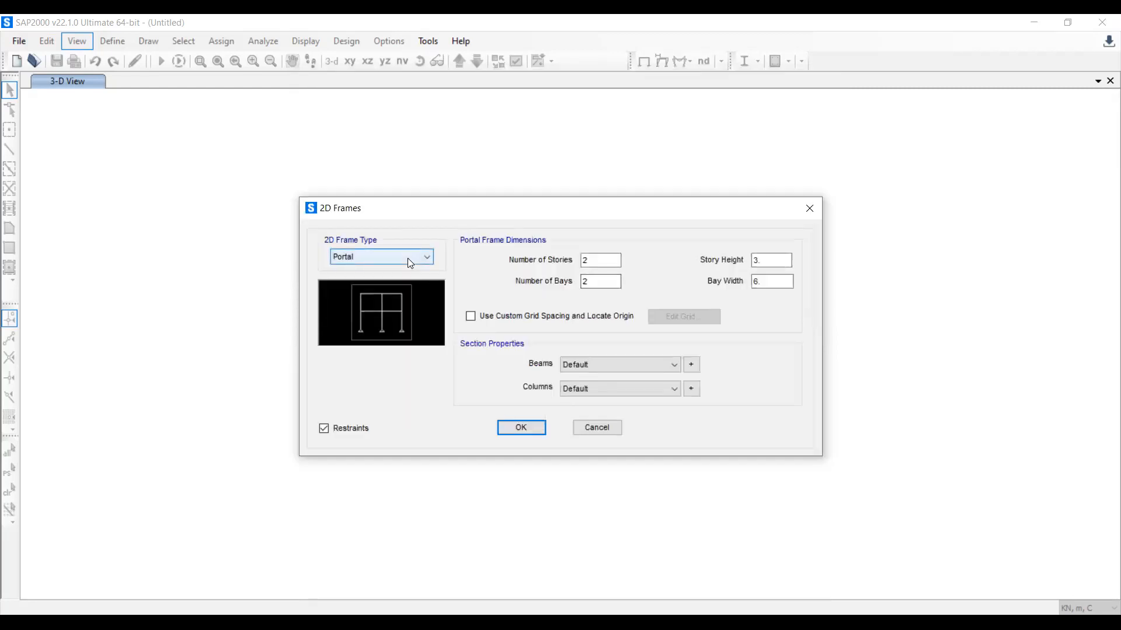
Preview the concentric and eccentric braced frame types and return to the Portal type
{"action": "left_click", "coordinate": [408, 257]}
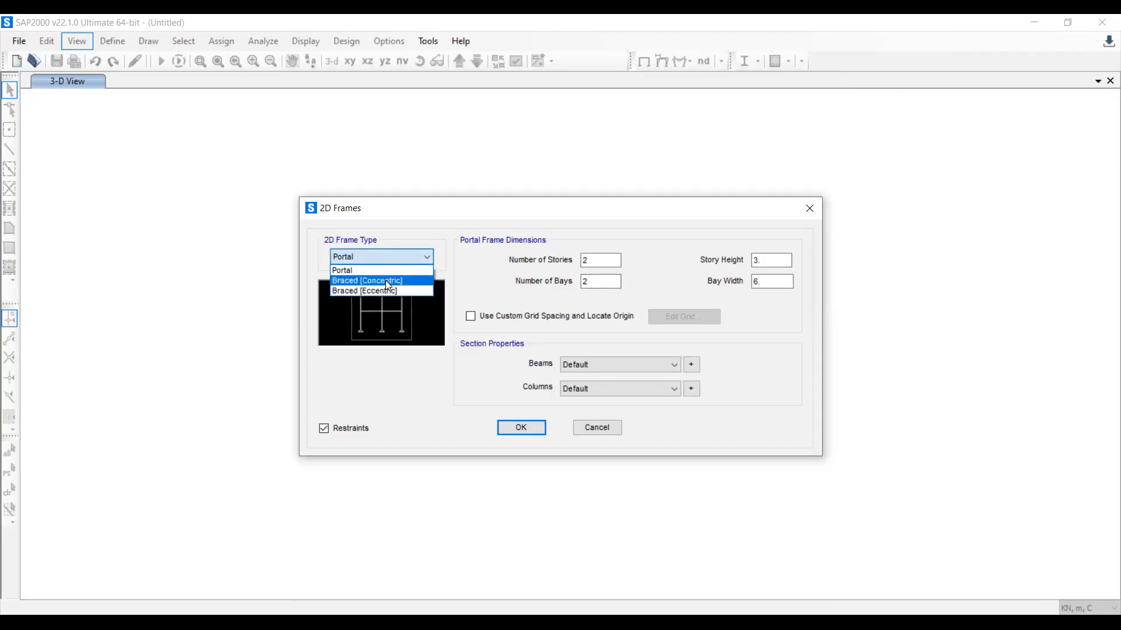
{"action": "left_click", "coordinate": [374, 280]}
{"action": "left_click", "coordinate": [404, 256]}
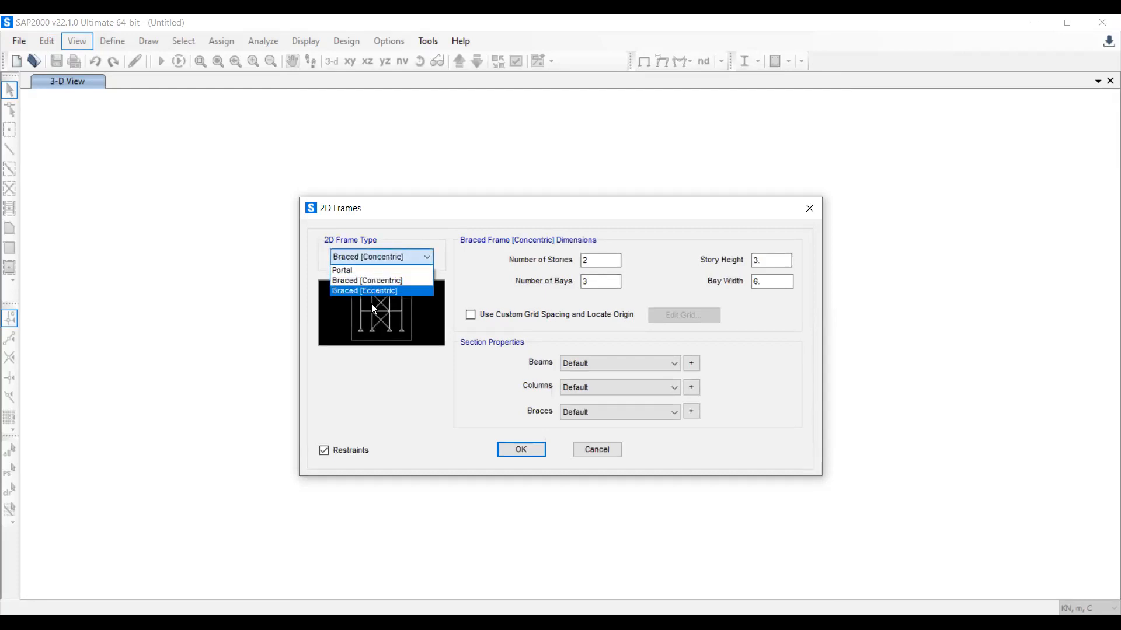
{"action": "left_click", "coordinate": [371, 291]}
{"action": "left_click", "coordinate": [381, 258]}
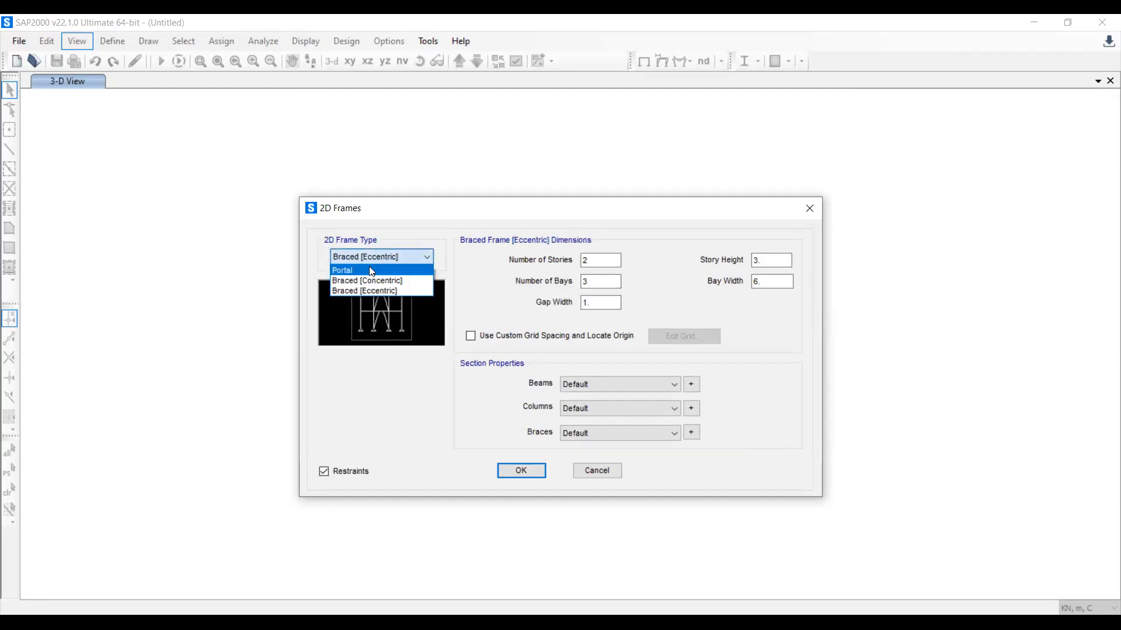
{"action": "left_click", "coordinate": [372, 271]}
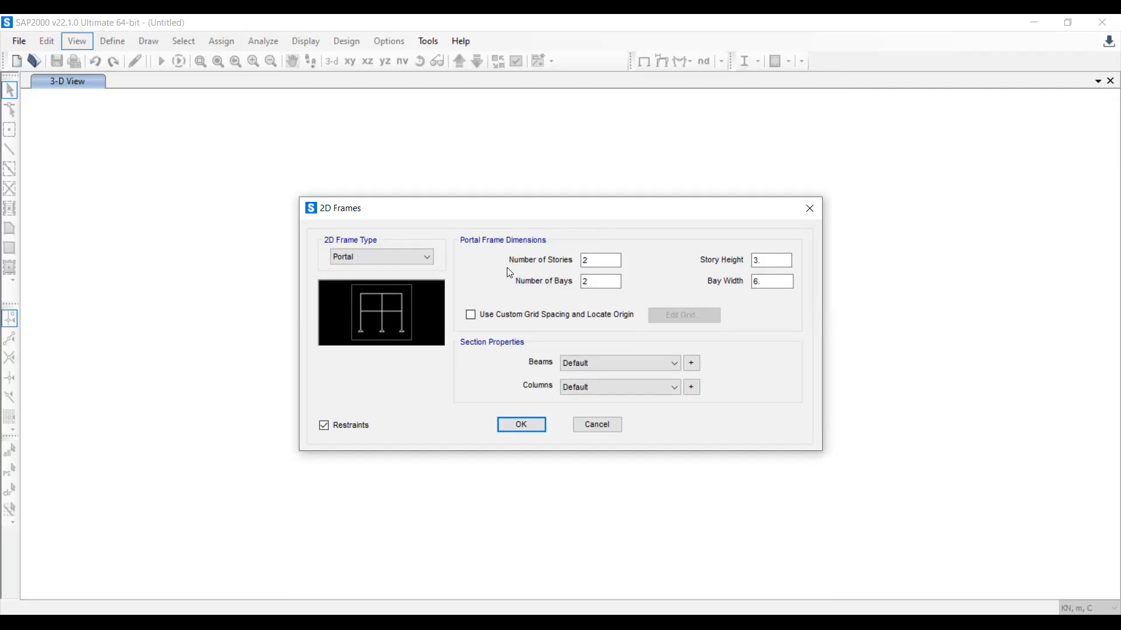
Create a portal frame with 5 stories, 3 bays, 3.2 m story height and 4 m bay width, and keep only the X-Z view open
{"action": "double_click", "coordinate": [586, 263]}
{"action": "type", "text": "5"}
{"action": "key", "text": "Tab"}
{"action": "type", "text": "3"}
{"action": "left_click", "coordinate": [783, 259]}
{"action": "type", "text": "2"}
{"action": "key", "text": "Tab"}
{"action": "type", "text": "4"}
{"action": "left_click", "coordinate": [530, 425]}
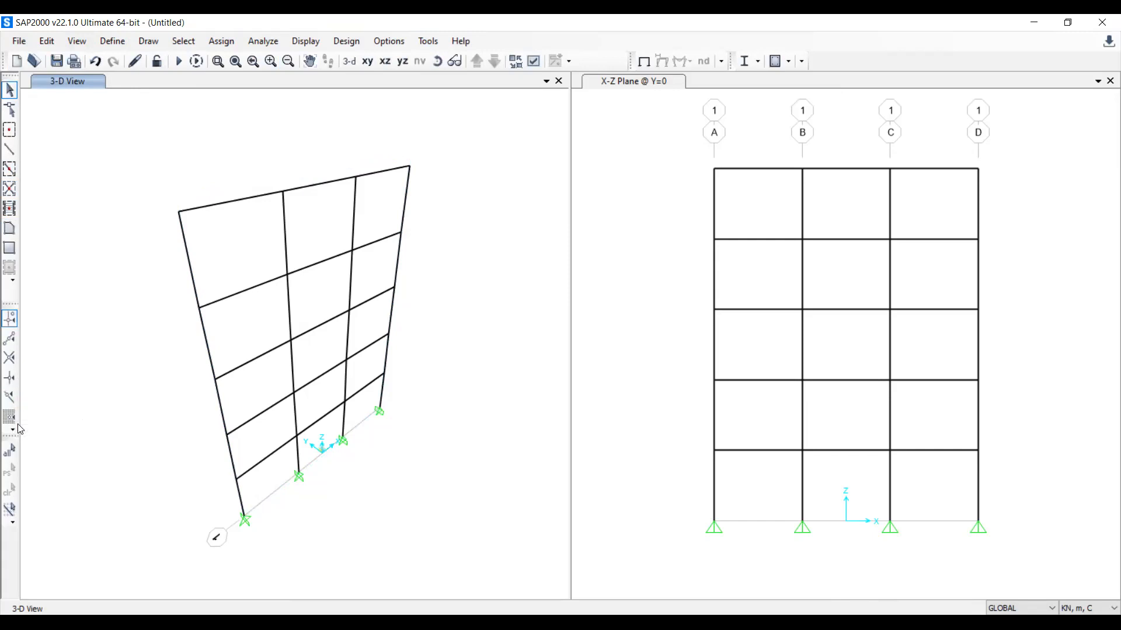
{"action": "left_click", "coordinate": [559, 81]}
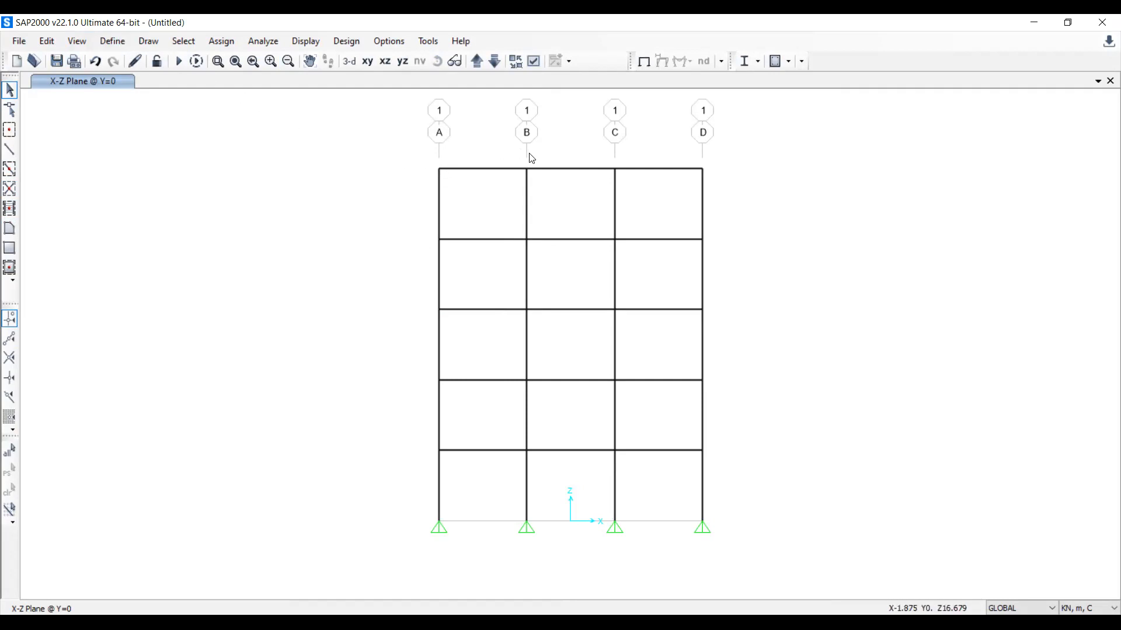
Edit the 4000Psi concrete material: name it C25MPa, with grade c25 and a weight per unit volume of 24 kN/m³
{"action": "left_click", "coordinate": [130, 41]}
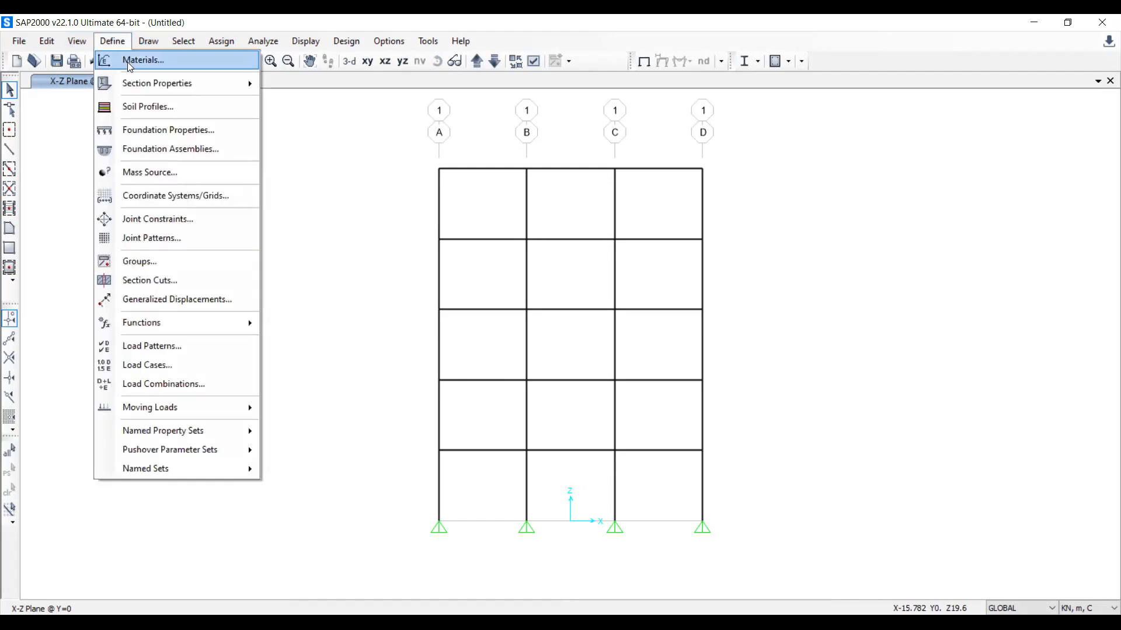
{"action": "left_click", "coordinate": [129, 64]}
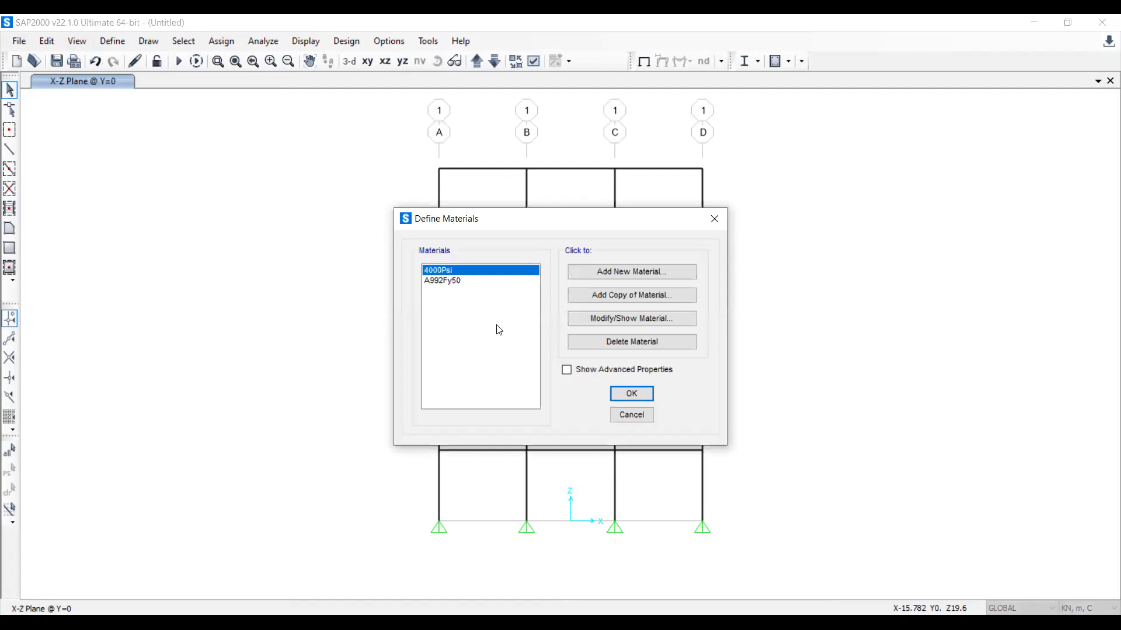
{"action": "left_click", "coordinate": [461, 283]}
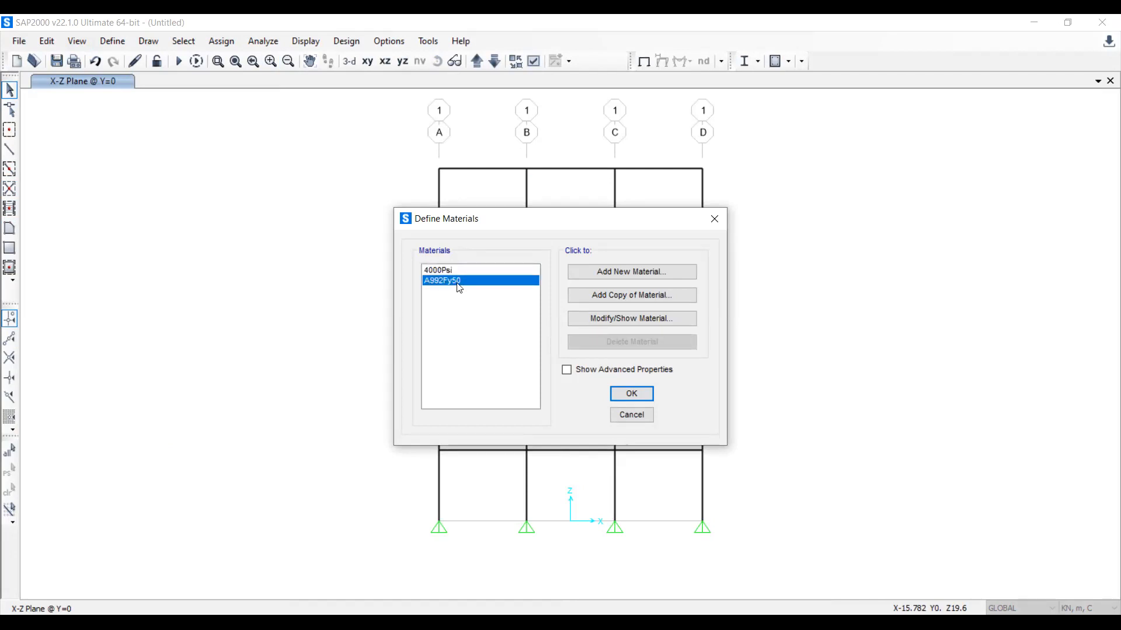
{"action": "left_click", "coordinate": [458, 271]}
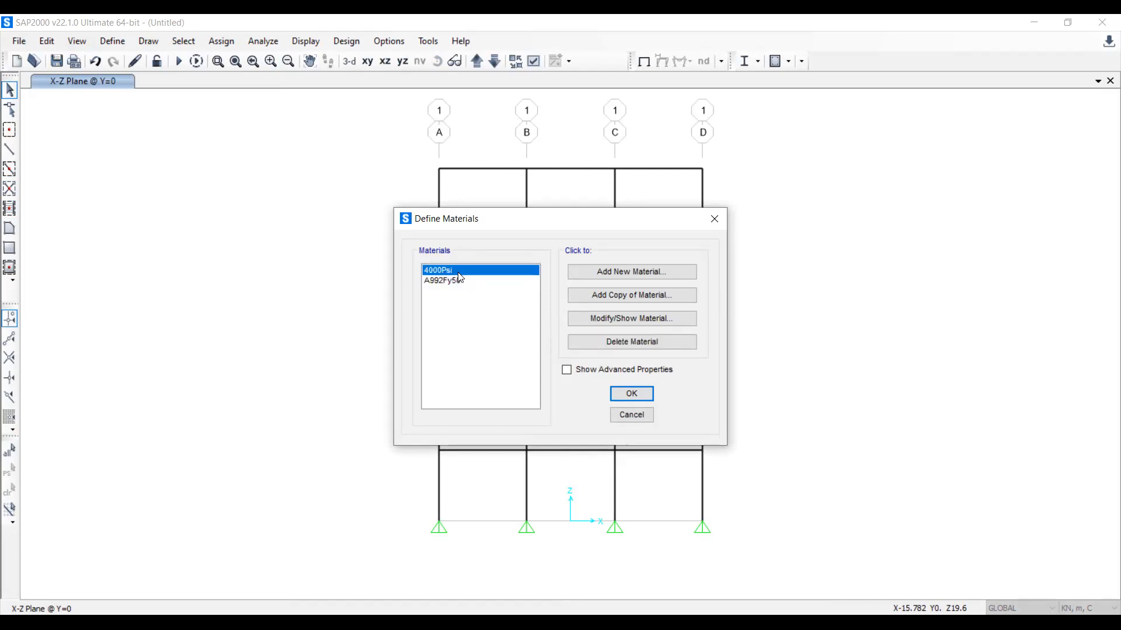
{"action": "left_click", "coordinate": [587, 323]}
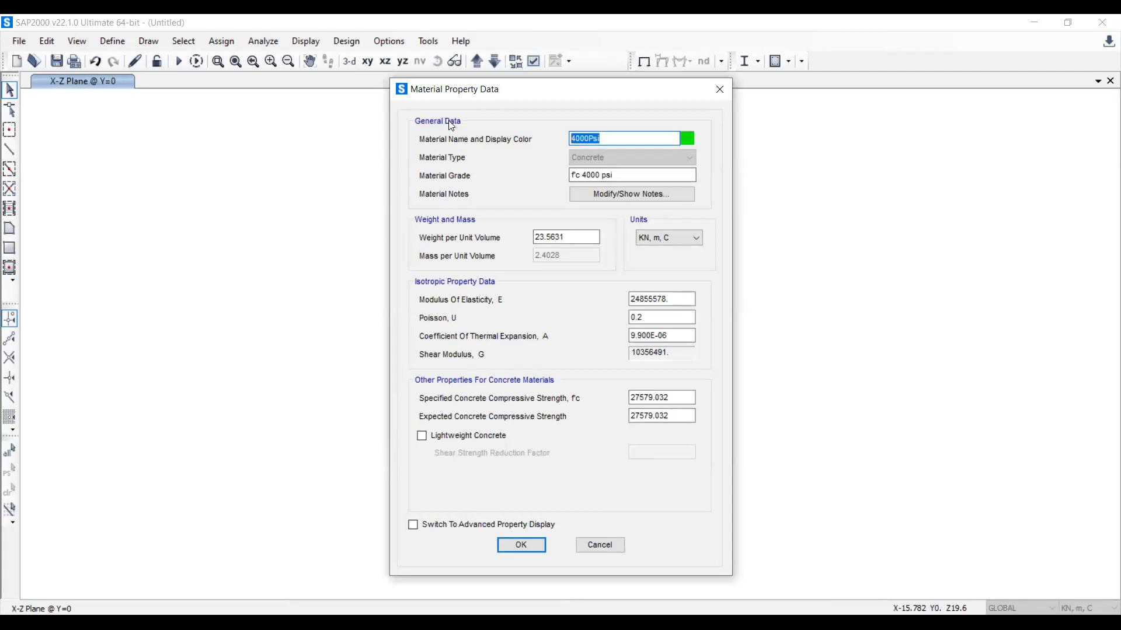
{"action": "type", "text": "C24"}
{"action": "key", "text": "BackSpace"}
{"action": "type", "text": "5MPa"}
{"action": "left_click_drag", "start_coordinate": [642, 175], "coordinate": [391, 162]}
{"action": "type", "text": "c25"}
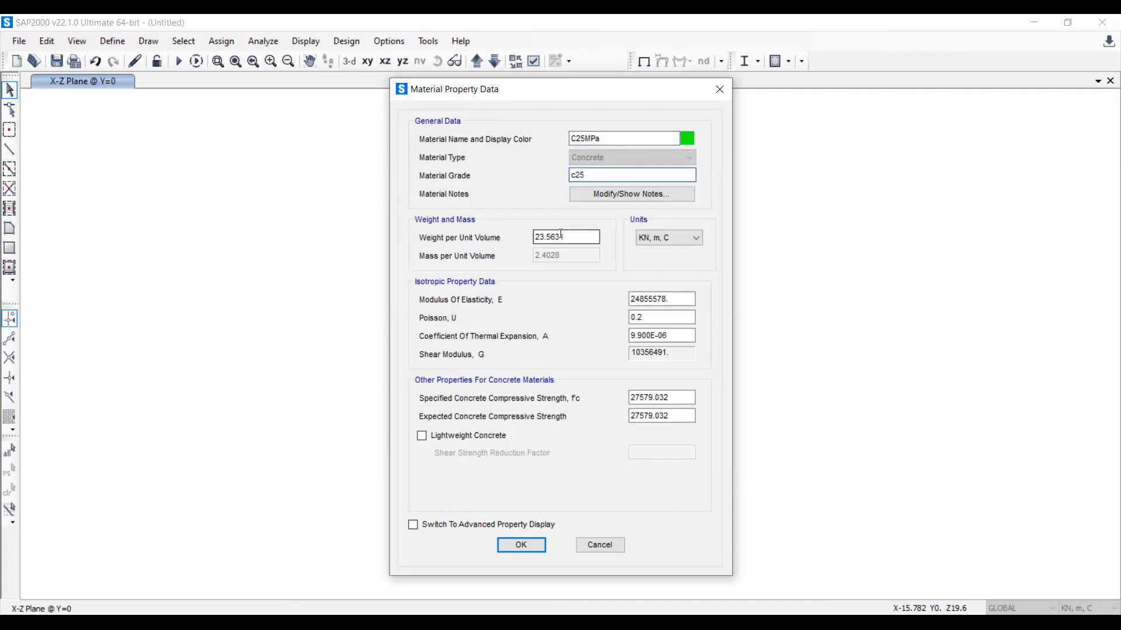
{"action": "left_click_drag", "start_coordinate": [565, 234], "coordinate": [457, 221]}
{"action": "type", "text": "24"}
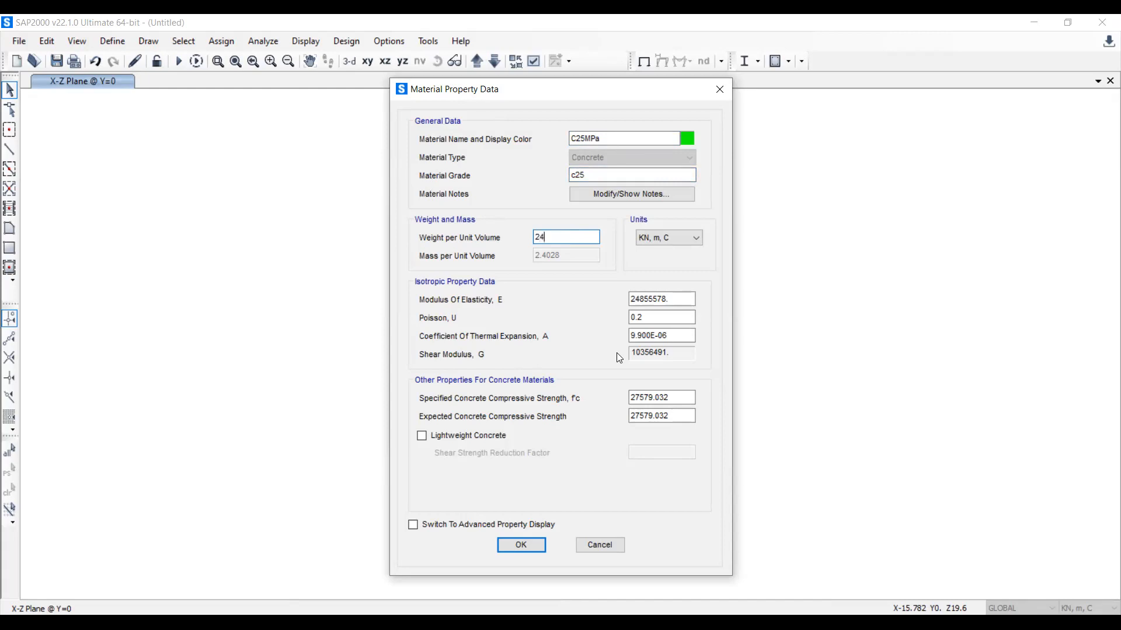
Switch the material's units to N, mm, C and set its modulus of elasticity to 4700*(25)^0.5
{"action": "left_click", "coordinate": [681, 237]}
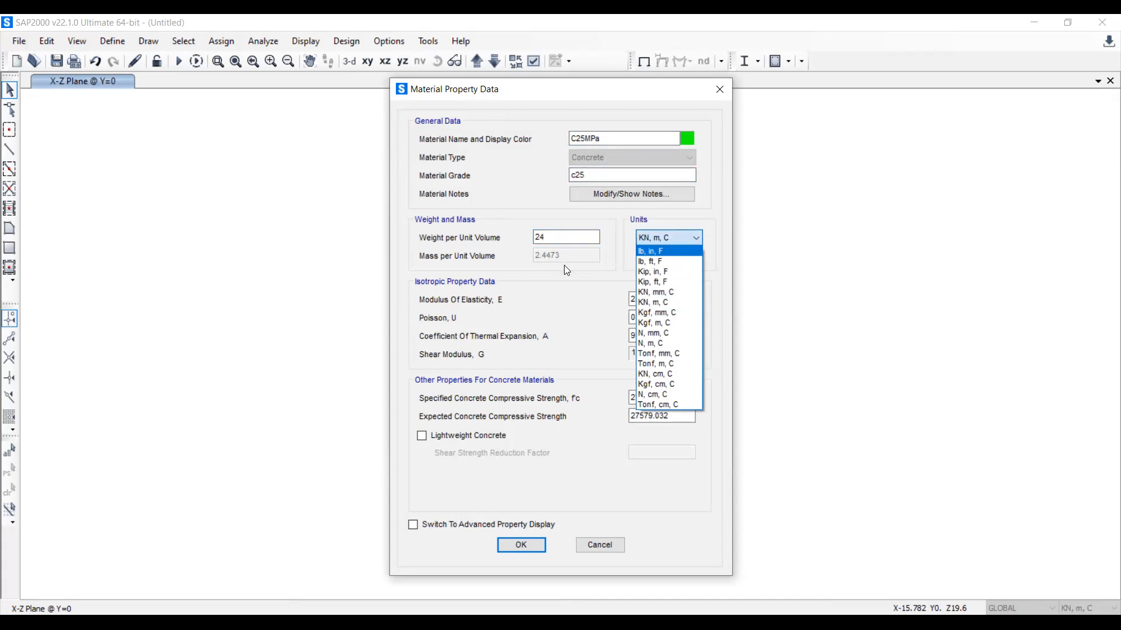
{"action": "left_click", "coordinate": [582, 300]}
{"action": "left_click", "coordinate": [674, 300]}
{"action": "left_click", "coordinate": [648, 239]}
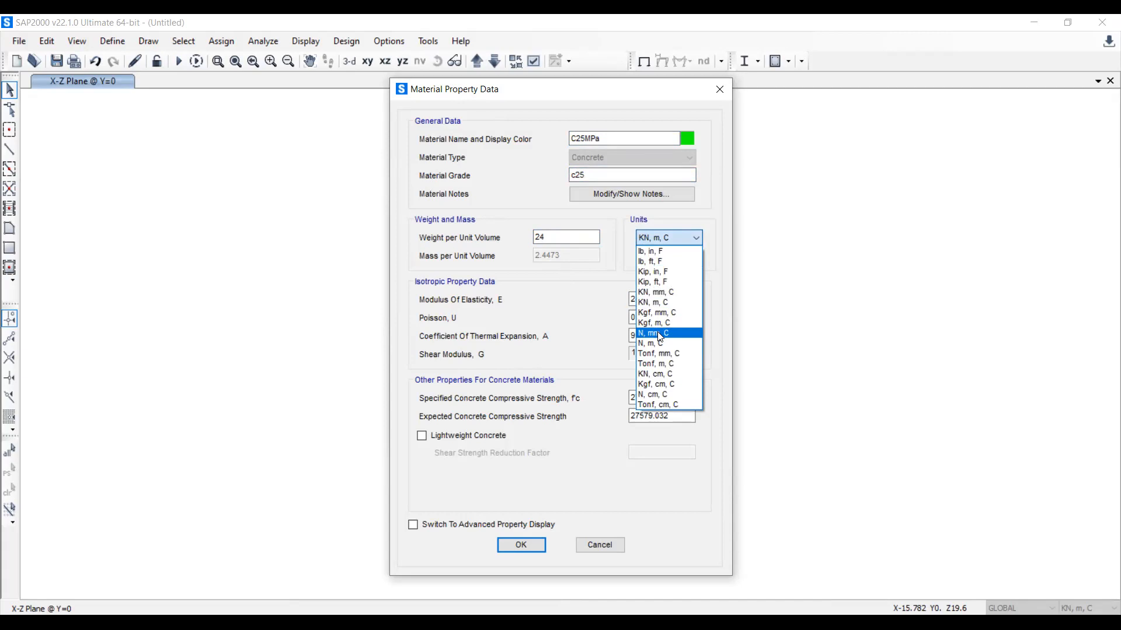
{"action": "left_click", "coordinate": [657, 332]}
{"action": "left_click", "coordinate": [685, 298]}
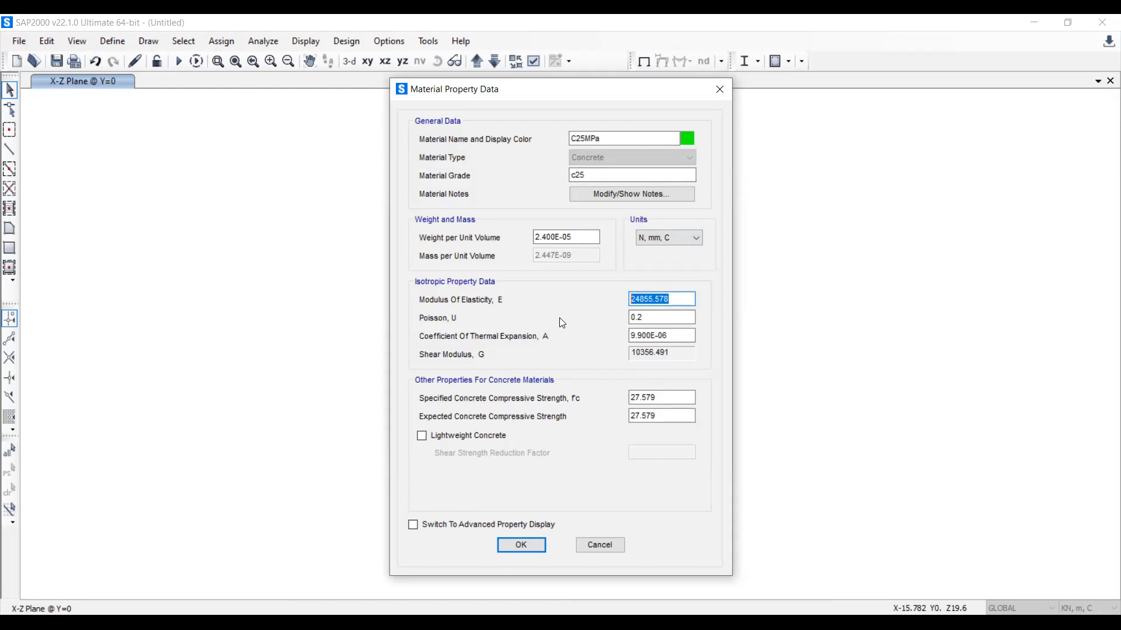
{"action": "type", "text": "4700*(25)"}
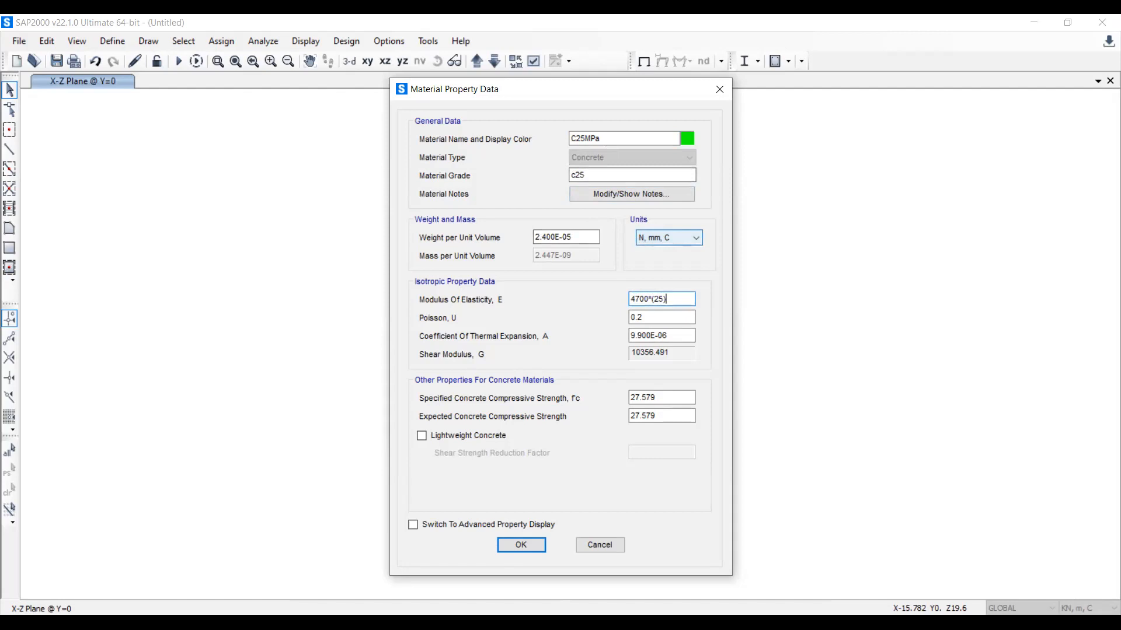
{"action": "type", "text": "^0.5"}
{"action": "left_click", "coordinate": [659, 319]}
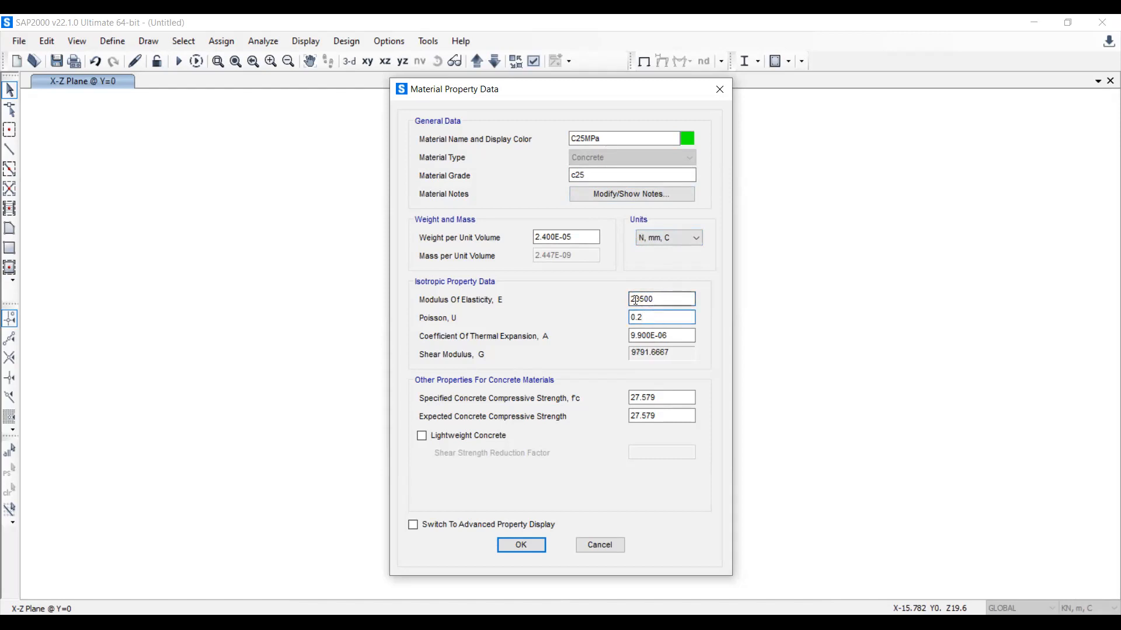
{"action": "left_click_drag", "start_coordinate": [632, 298], "coordinate": [665, 302]}
Set the specified and expected concrete compressive strengths to 25 N/mm², recheck the entered properties and accept the material
{"action": "left_click_drag", "start_coordinate": [666, 398], "coordinate": [628, 399]}
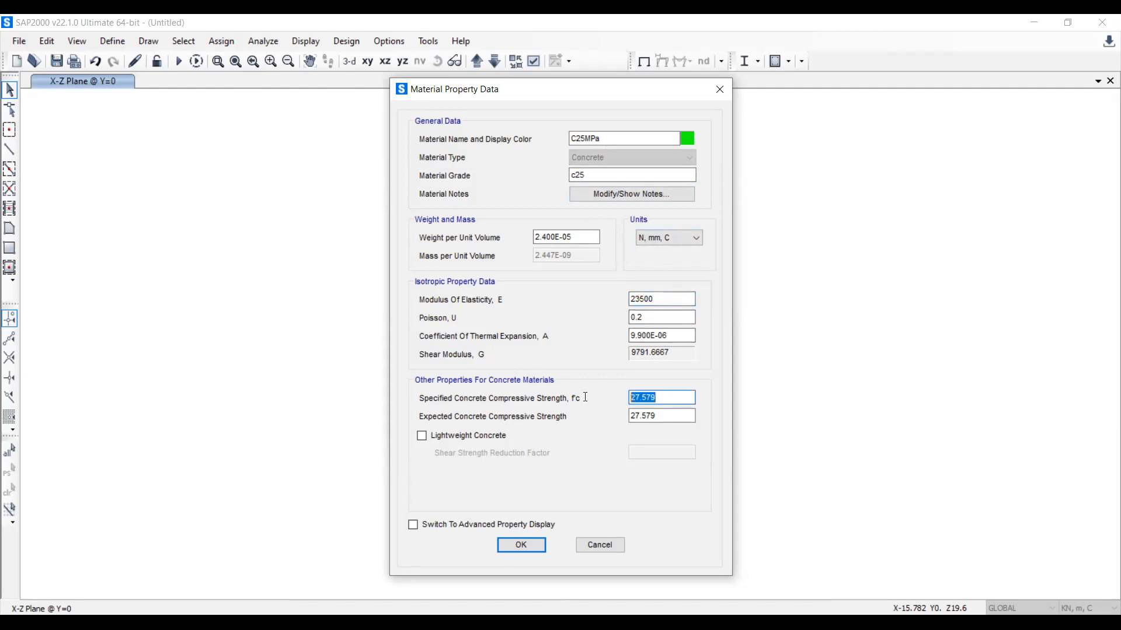
{"action": "type", "text": "25"}
{"action": "left_click_drag", "start_coordinate": [673, 418], "coordinate": [526, 432]}
{"action": "type", "text": "25"}
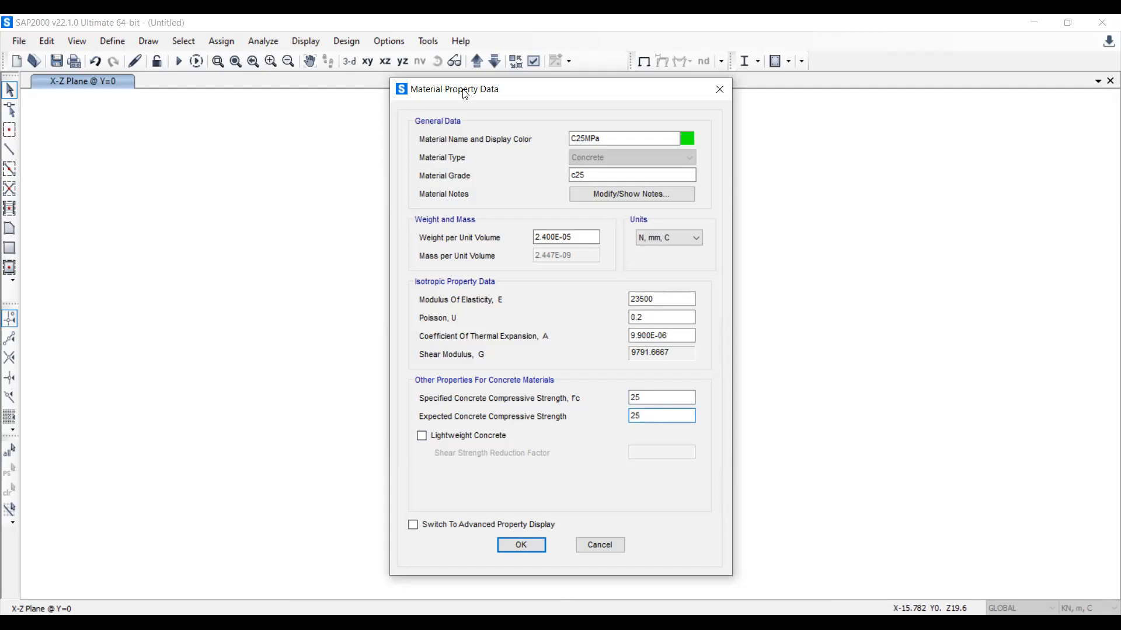
{"action": "double_click", "coordinate": [645, 299]}
{"action": "left_click", "coordinate": [576, 236]}
{"action": "double_click", "coordinate": [577, 237]}
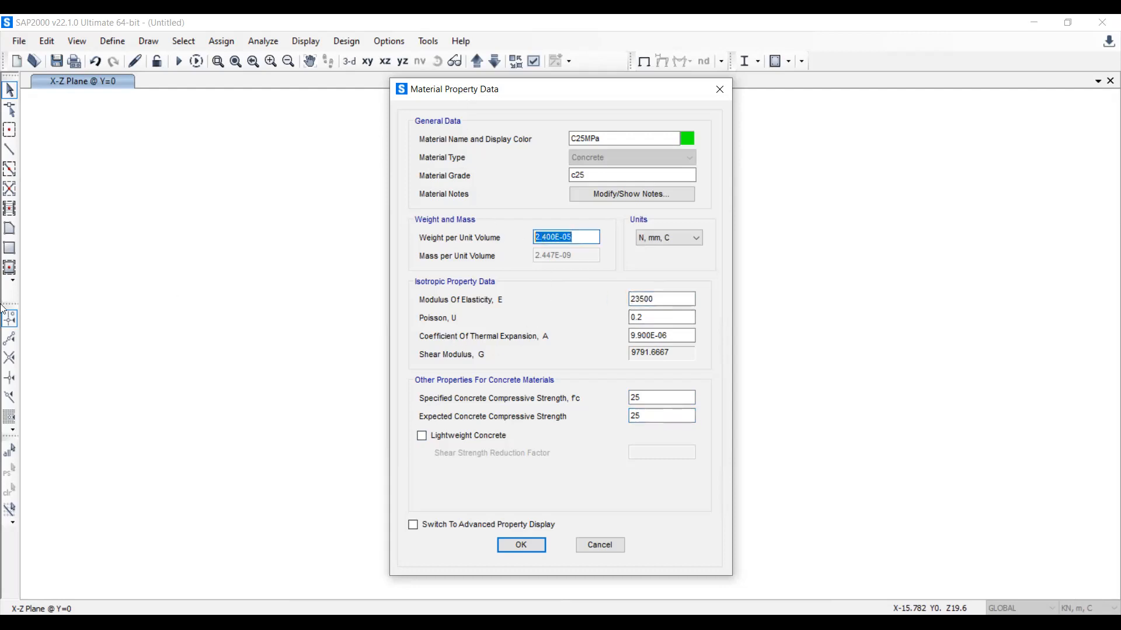
{"action": "double_click", "coordinate": [652, 397]}
{"action": "double_click", "coordinate": [682, 419]}
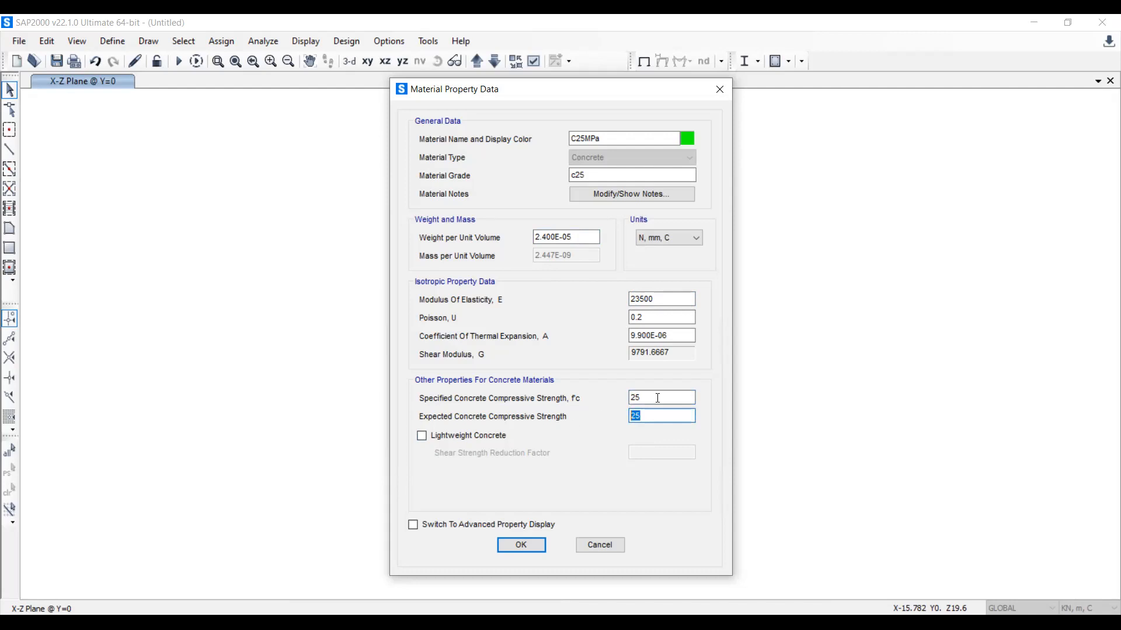
{"action": "left_click", "coordinate": [527, 546]}
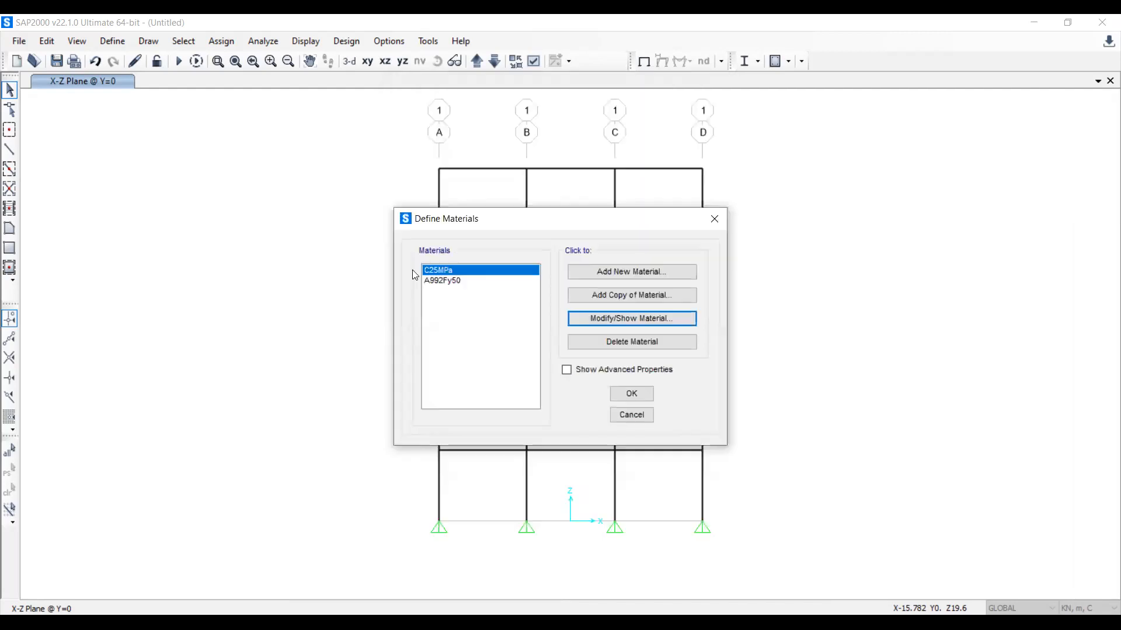
Review the properties of the A992Fy50 steel material and accept the material definitions
{"action": "left_click", "coordinate": [450, 282]}
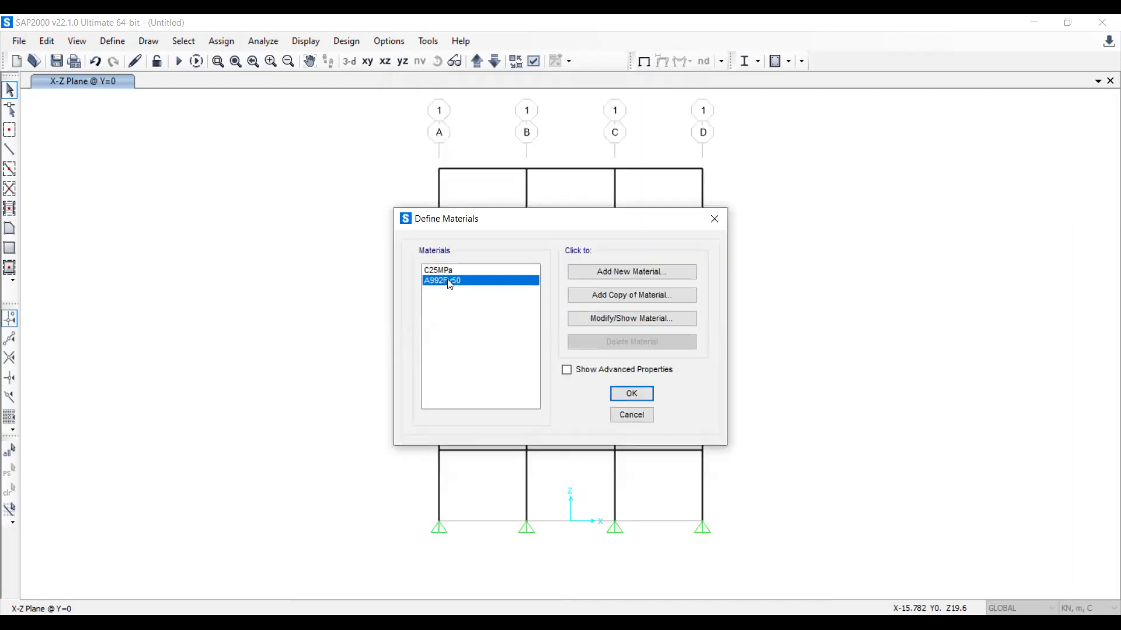
{"action": "left_click", "coordinate": [596, 322]}
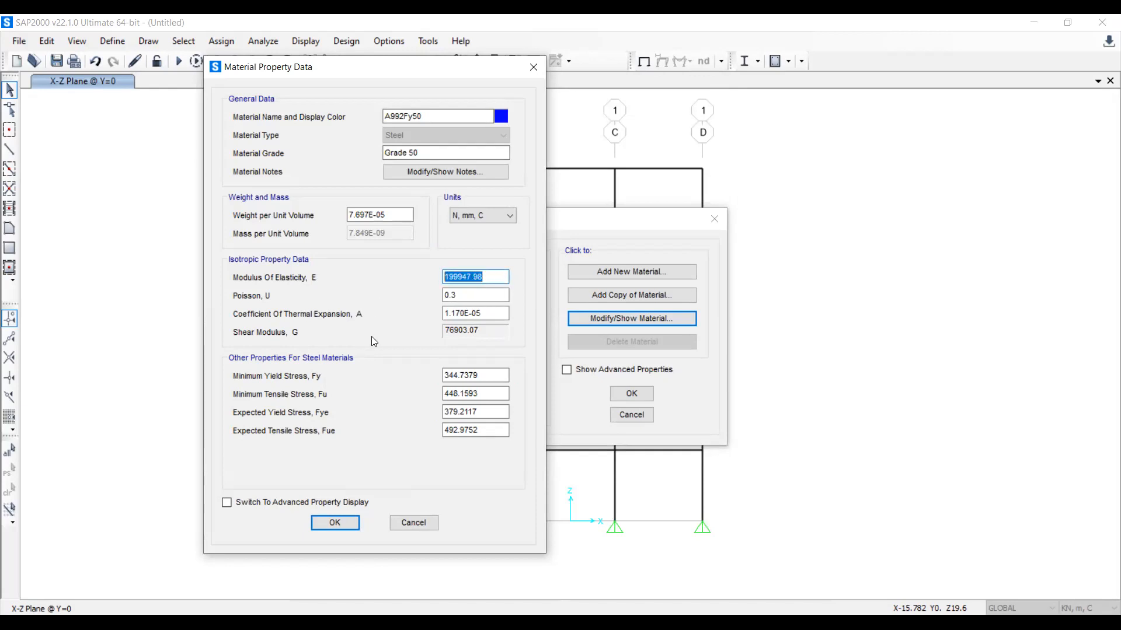
{"action": "left_click", "coordinate": [504, 277]}
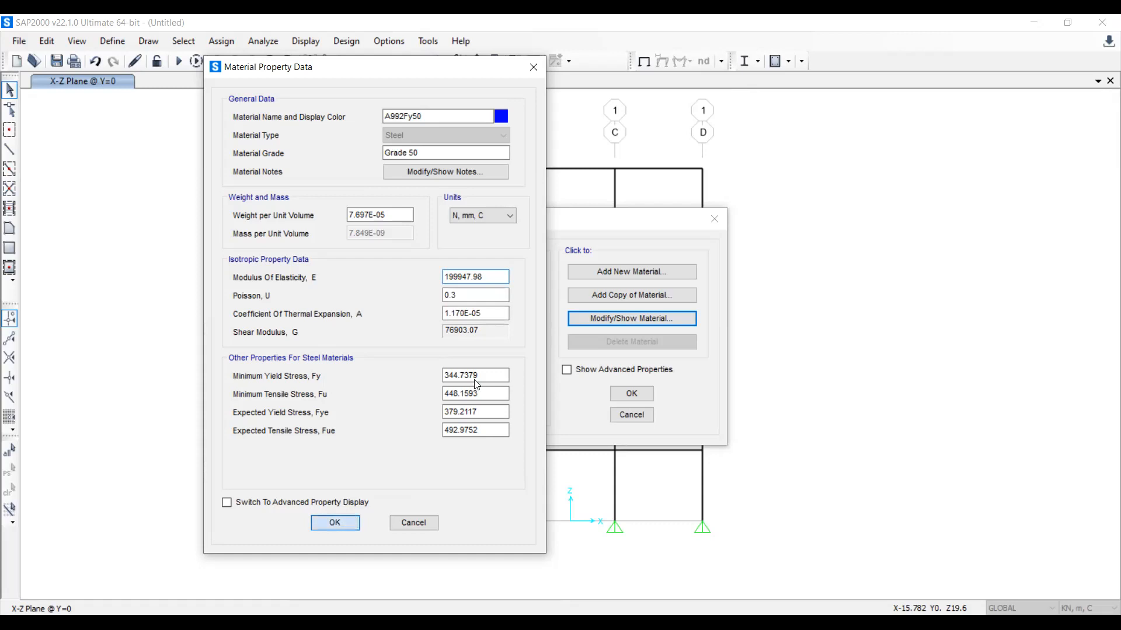
{"action": "key", "text": "Return"}
{"action": "left_click", "coordinate": [450, 270]}
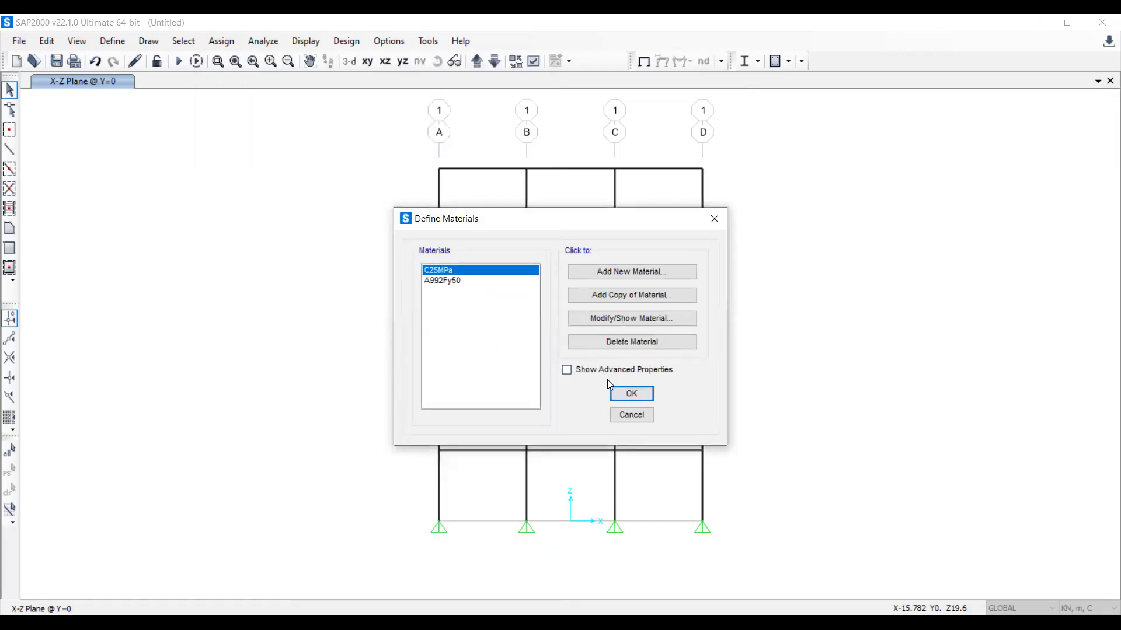
{"action": "left_click", "coordinate": [631, 393]}
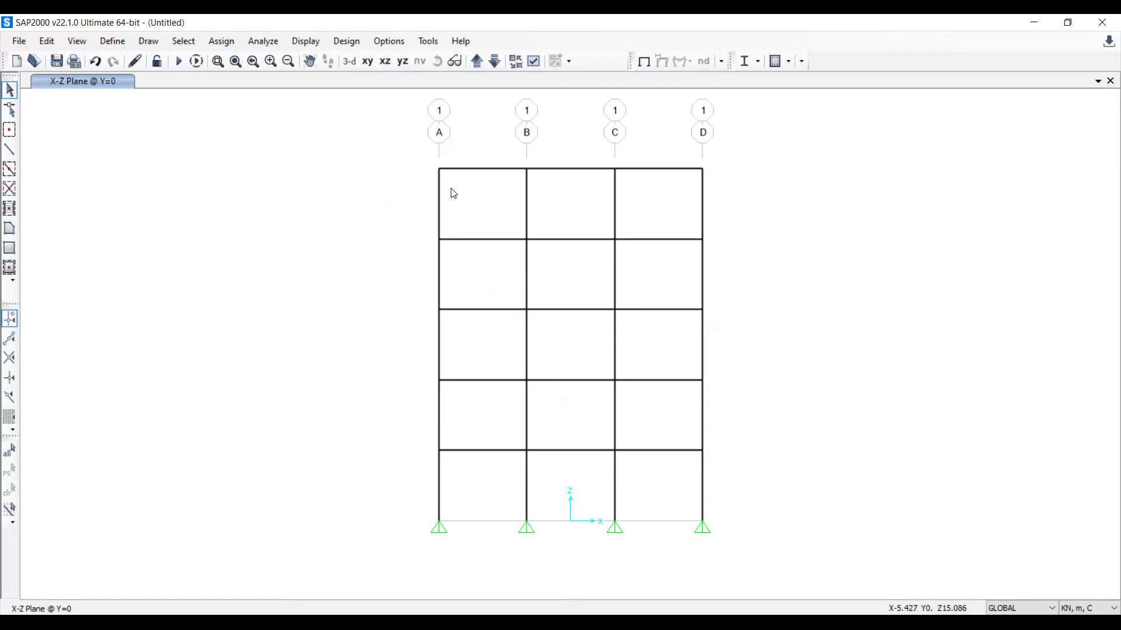
Inspect the section property assigned to the roof beam between grids A and B and to the top-story column on grid A
{"action": "left_click", "coordinate": [474, 171]}
{"action": "left_click", "coordinate": [475, 175]}
{"action": "right_click", "coordinate": [505, 239]}
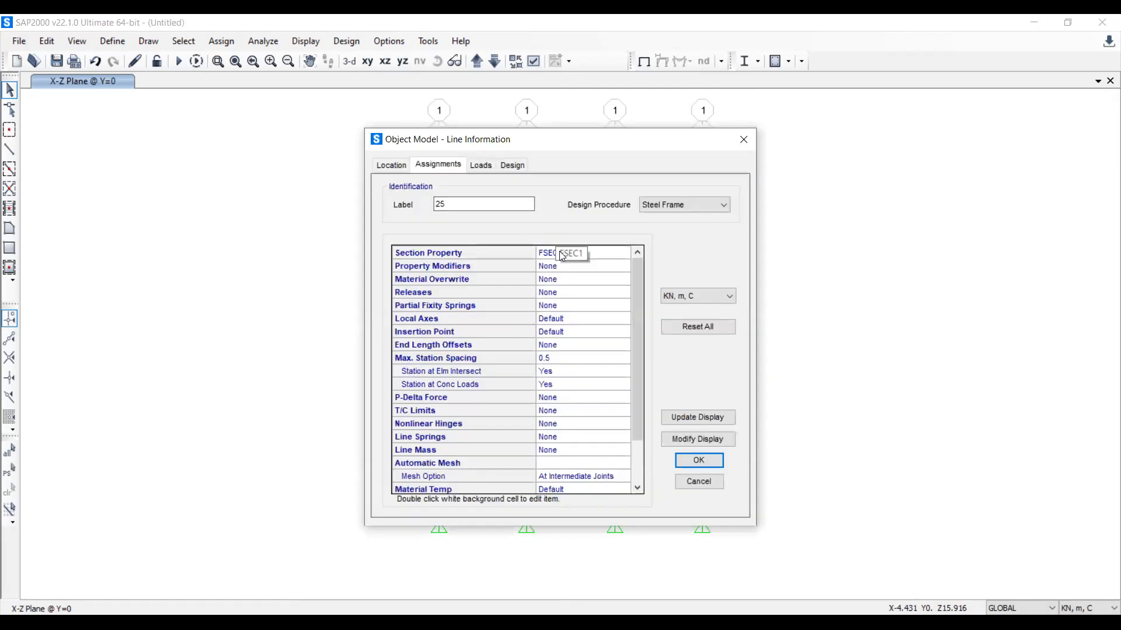
{"action": "left_click", "coordinate": [742, 133]}
{"action": "left_click", "coordinate": [439, 219]}
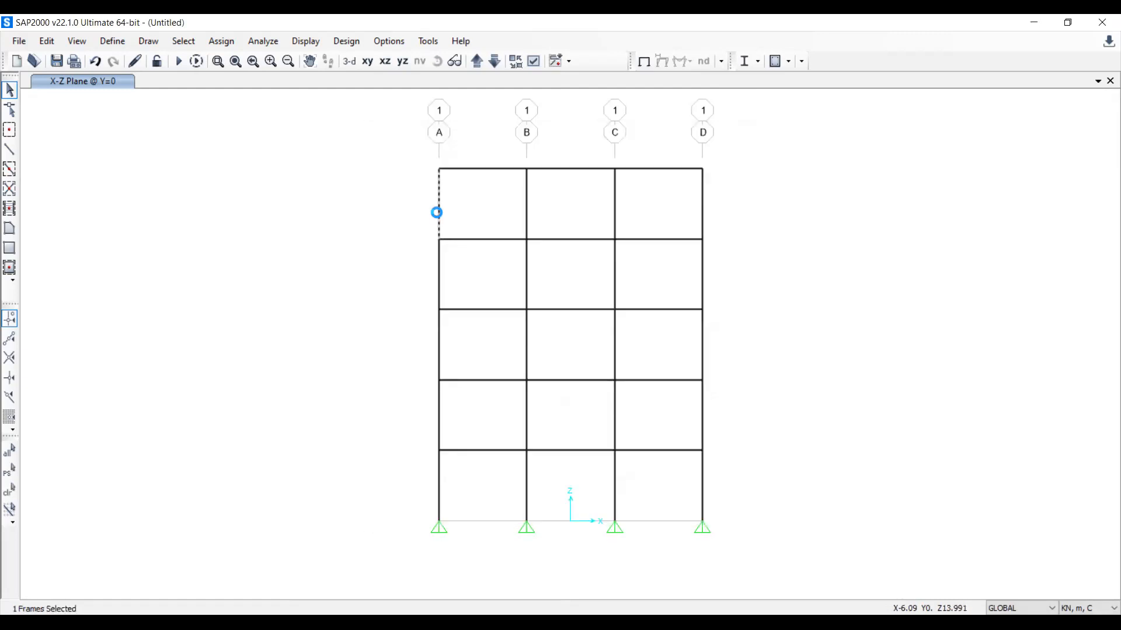
{"action": "right_click", "coordinate": [440, 218]}
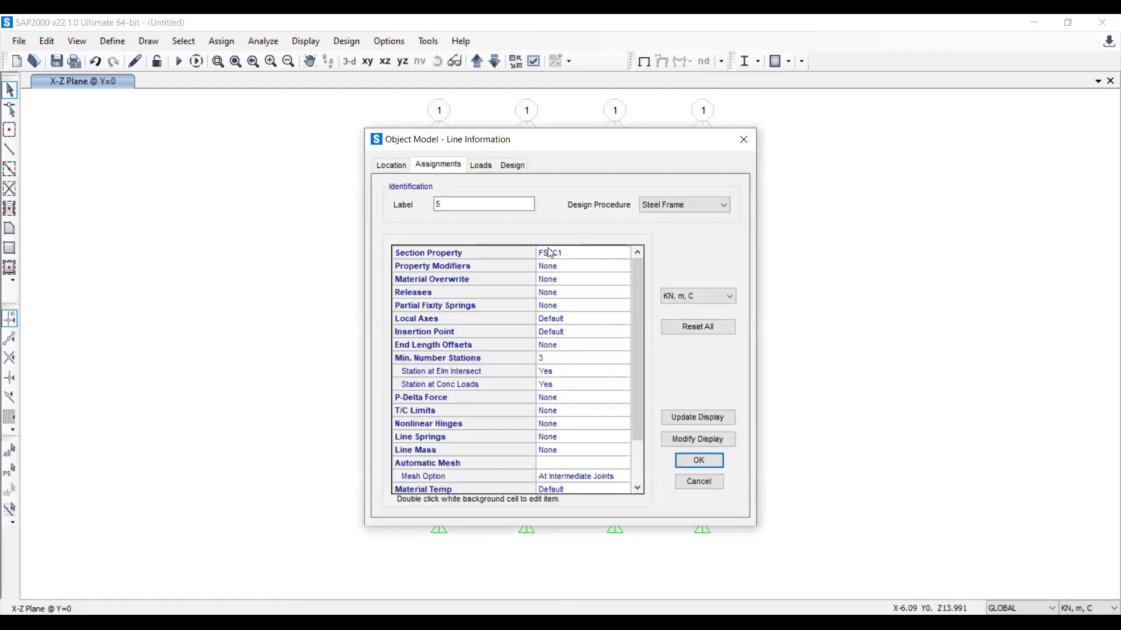
{"action": "left_click", "coordinate": [739, 143]}
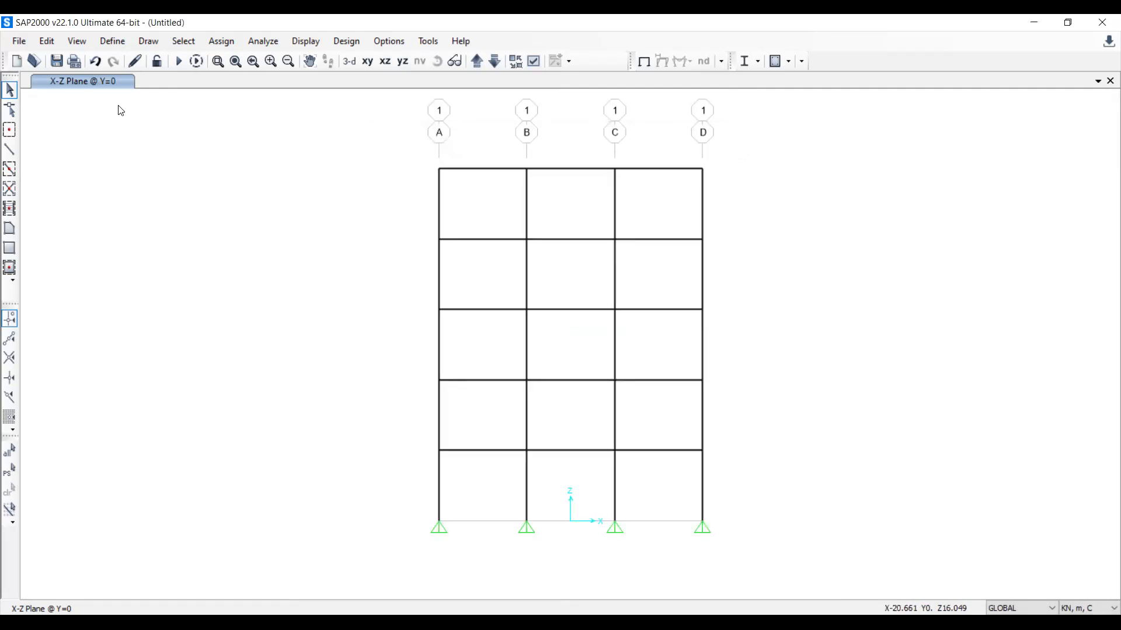
Start a new frame section property of the concrete type with a rectangular shape
{"action": "left_click", "coordinate": [113, 37]}
{"action": "mouse_move", "coordinate": [137, 85]}
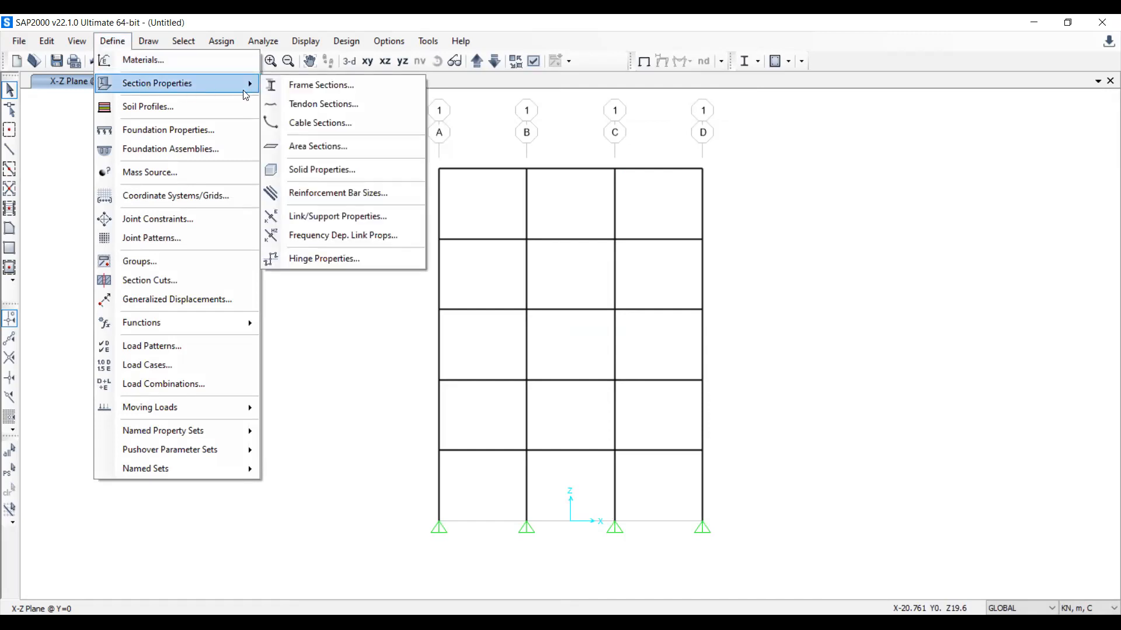
{"action": "left_click", "coordinate": [301, 87]}
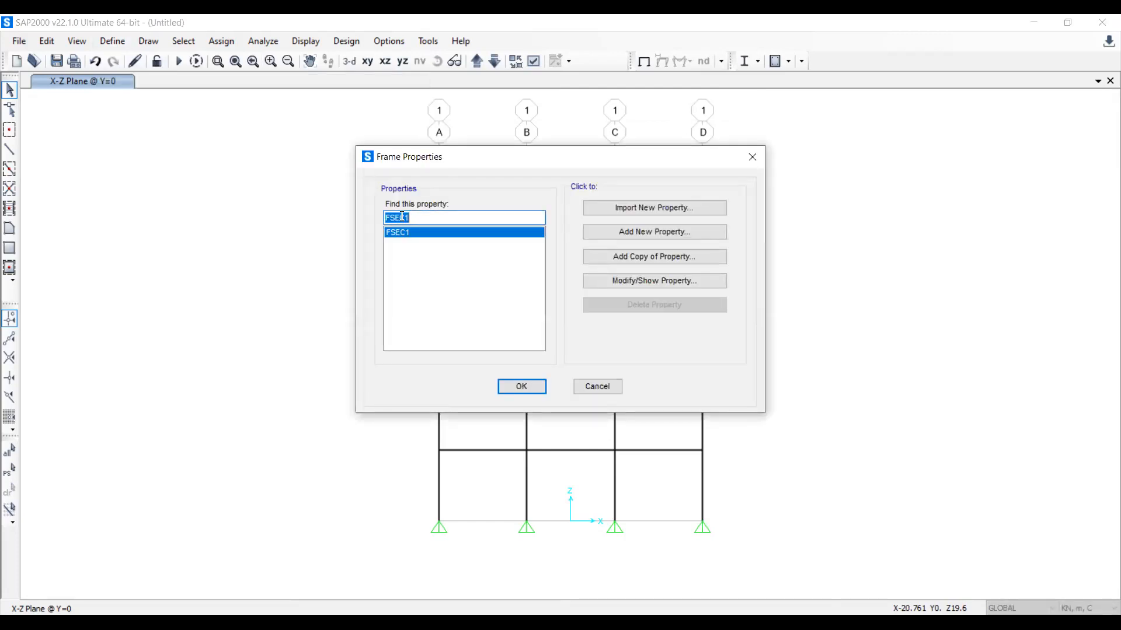
{"action": "left_click", "coordinate": [668, 239]}
{"action": "left_click", "coordinate": [618, 181]}
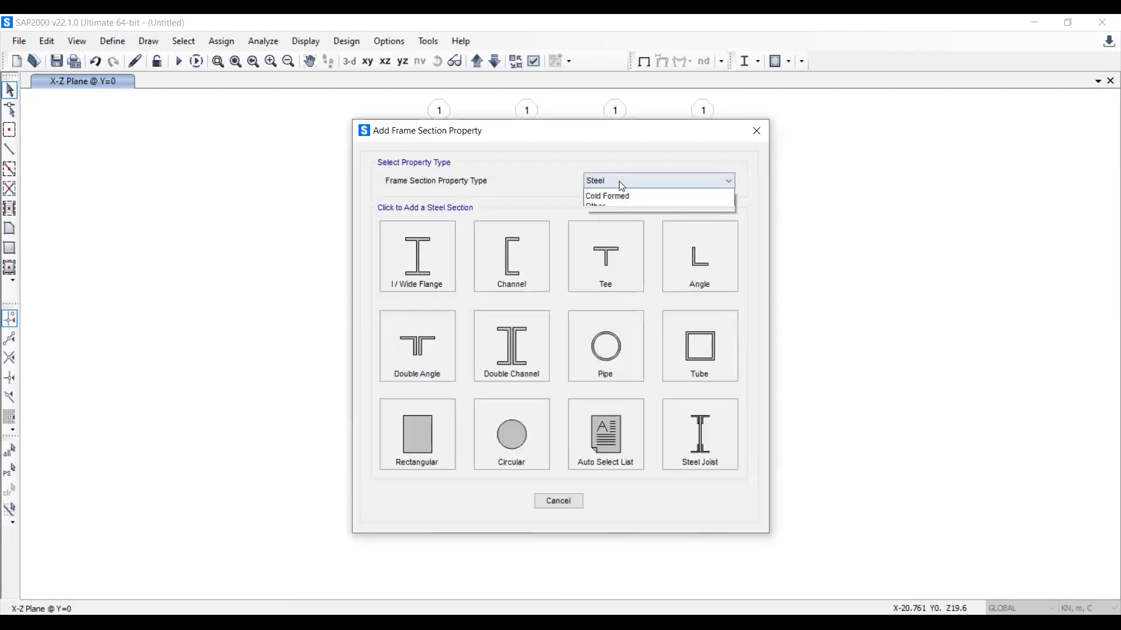
{"action": "left_click", "coordinate": [615, 214]}
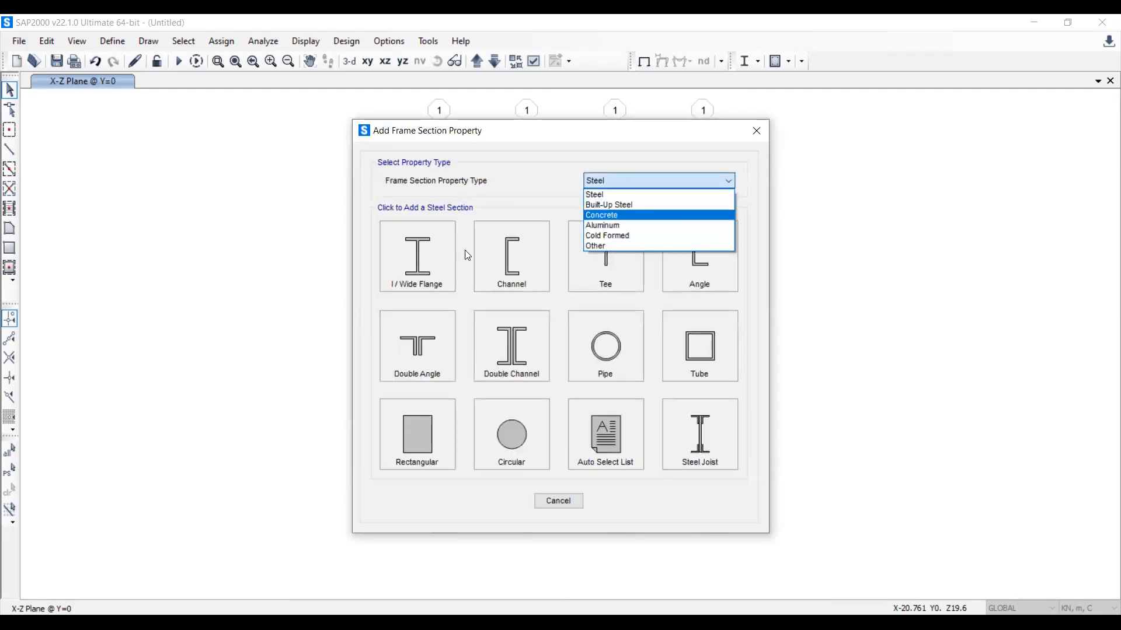
{"action": "left_click", "coordinate": [429, 259]}
{"action": "double_click", "coordinate": [550, 256]}
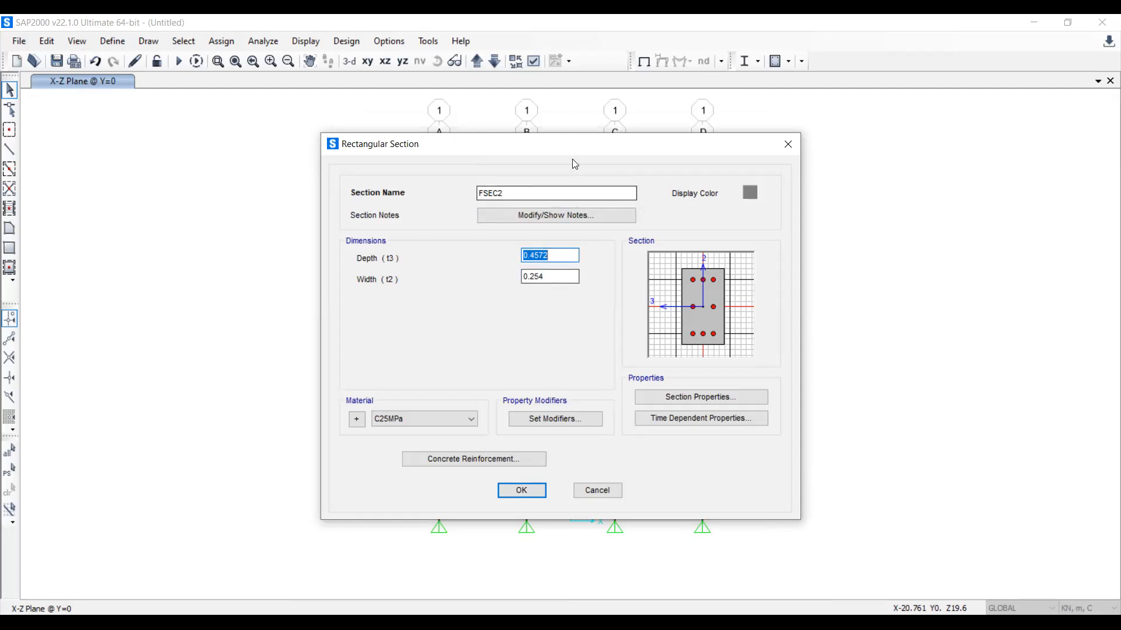
Name the section C 40 X 40, set its depth and width to 0.4 m and keep C25MPa as its material
{"action": "double_click", "coordinate": [517, 192]}
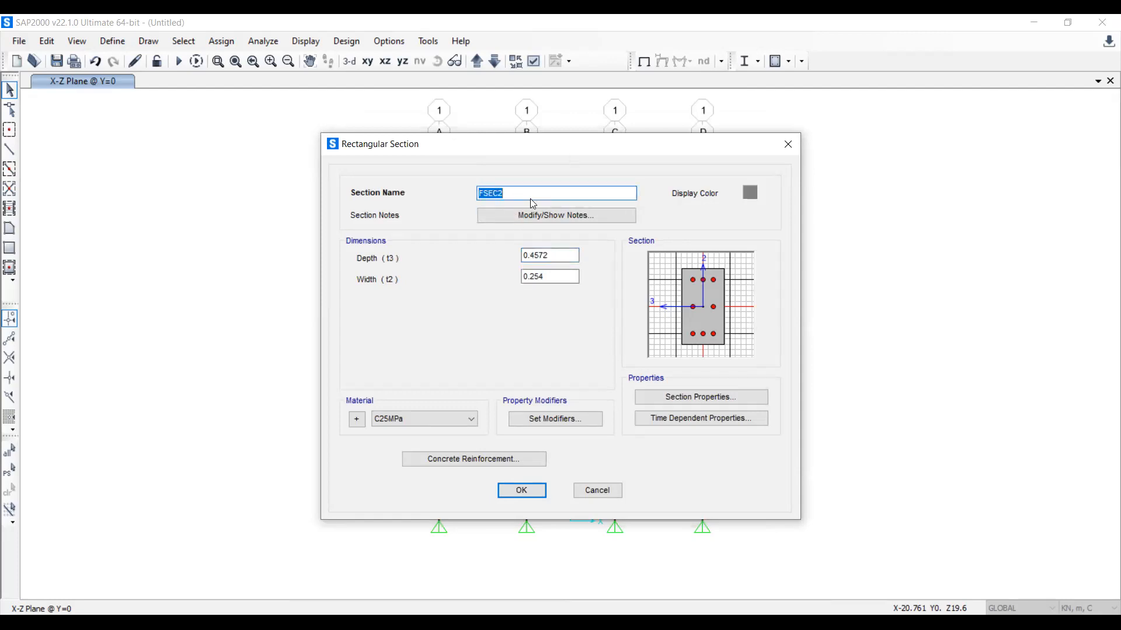
{"action": "type", "text": "C"}
{"action": "key", "text": "BackSpace"}
{"action": "type", "text": "C 40 X 40"}
{"action": "double_click", "coordinate": [548, 255]}
{"action": "type", "text": "0.4"}
{"action": "key", "text": "Tab"}
{"action": "type", "text": "0.4"}
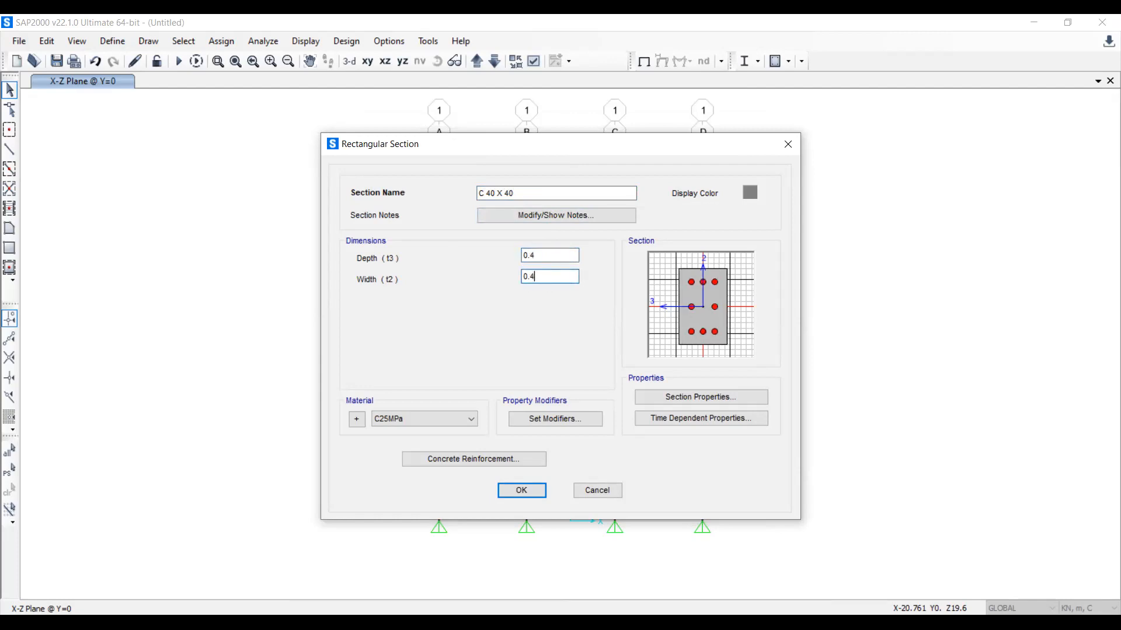
{"action": "left_click", "coordinate": [547, 256]}
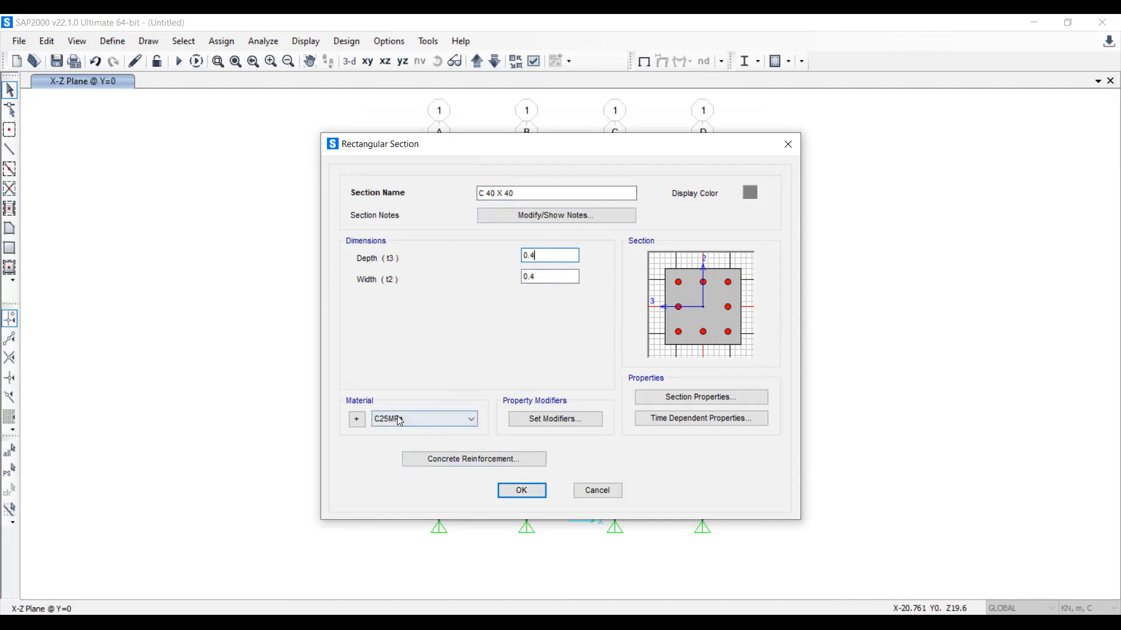
{"action": "left_click", "coordinate": [415, 425]}
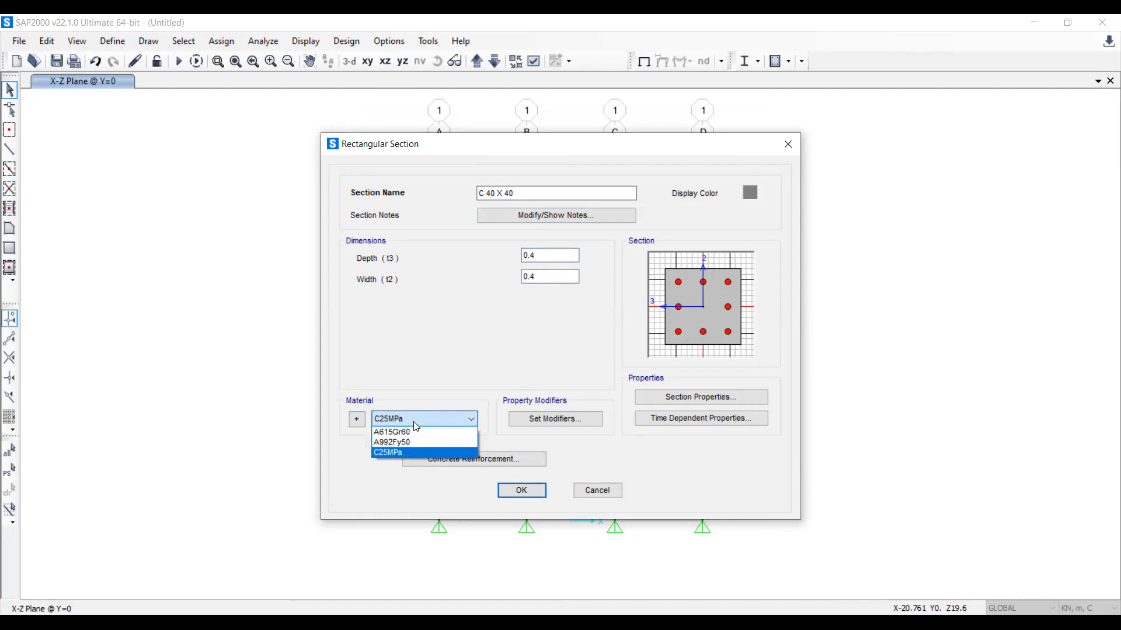
{"action": "left_click", "coordinate": [446, 465]}
In the column section's reinforcement, choose 12d longitudinal bars and set 4 bars along both the 3-dir and 2-dir faces
{"action": "left_click", "coordinate": [446, 463]}
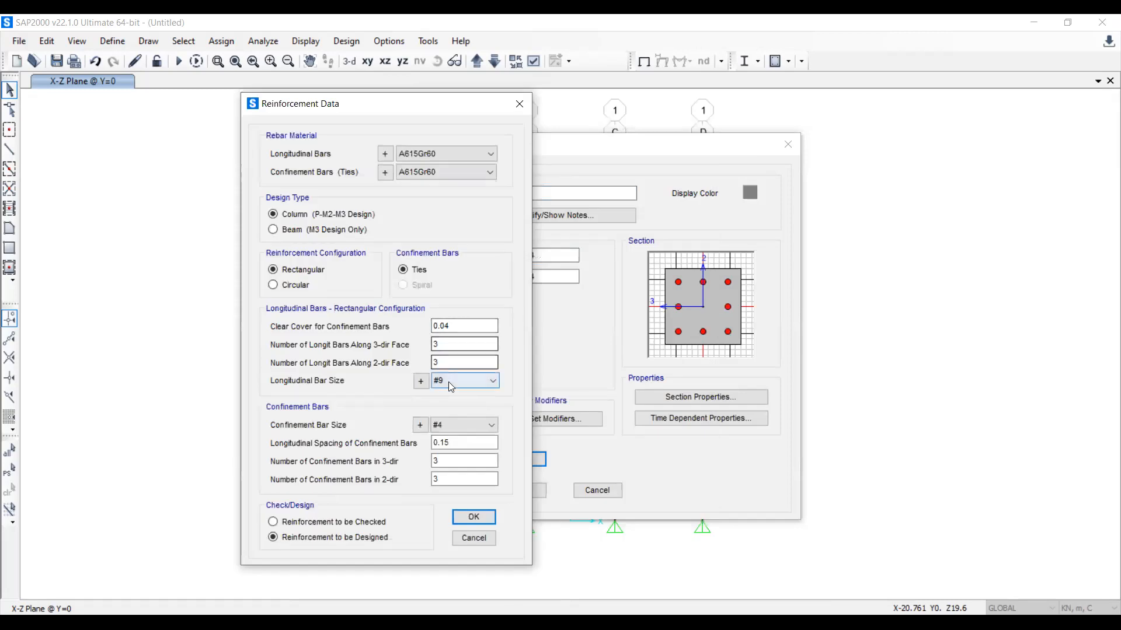
{"action": "left_click", "coordinate": [449, 382]}
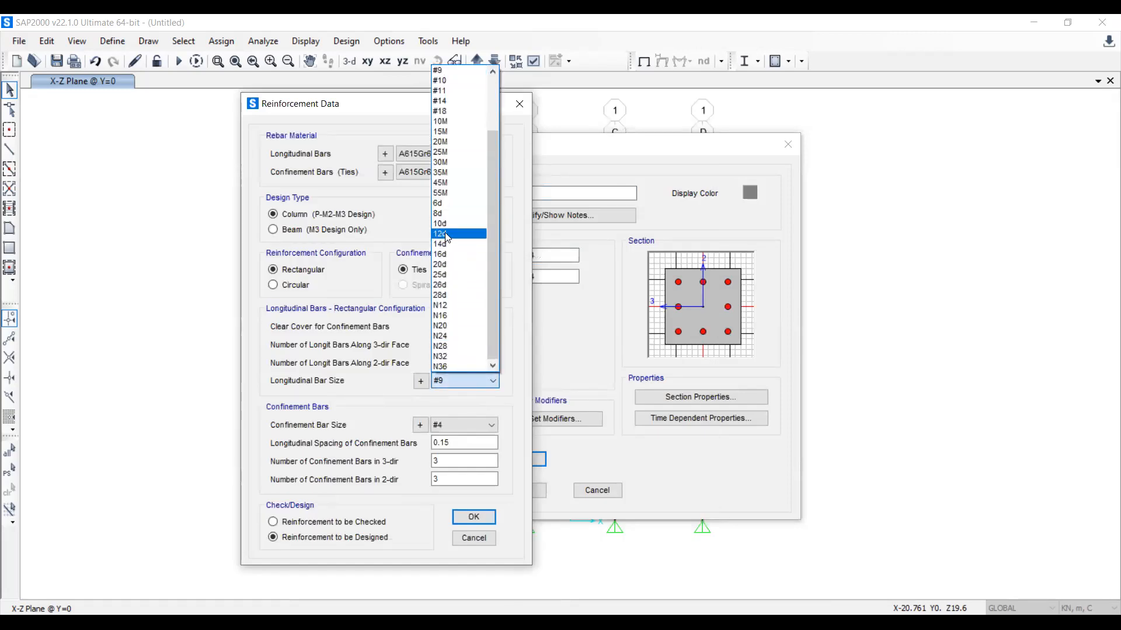
{"action": "left_click", "coordinate": [445, 234]}
{"action": "double_click", "coordinate": [446, 345]}
{"action": "type", "text": "4"}
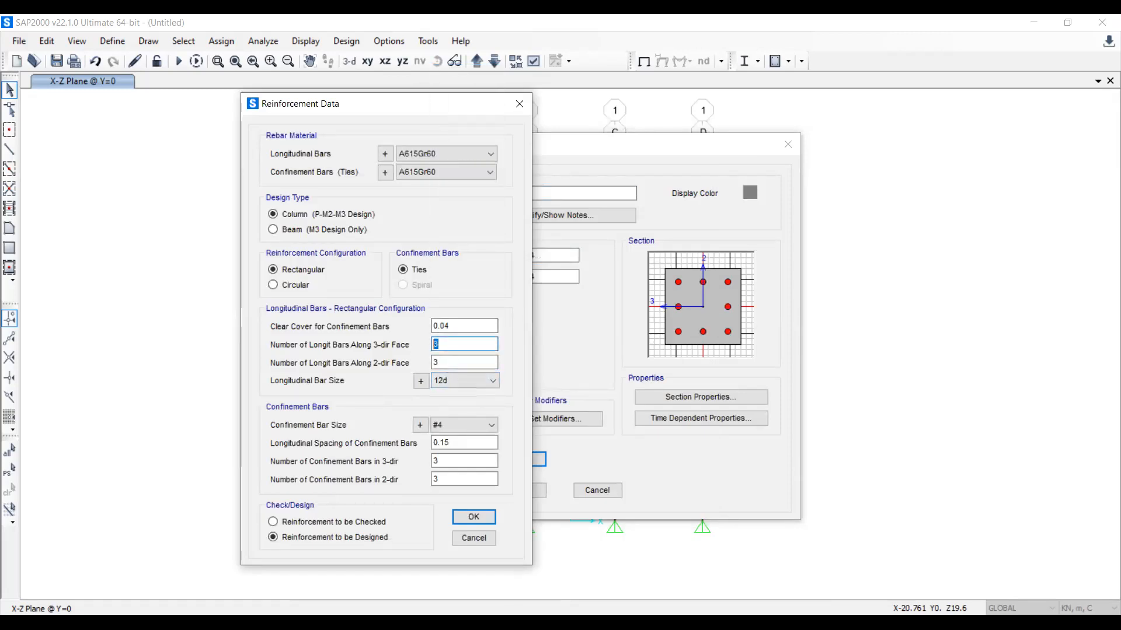
{"action": "double_click", "coordinate": [470, 363]}
{"action": "type", "text": "4"}
{"action": "left_click_drag", "start_coordinate": [443, 344], "coordinate": [425, 363]}
Set the confinement bars to size 10d at 0.3 m longitudinal spacing and accept the reinforcement and the column section
{"action": "left_click", "coordinate": [478, 421]}
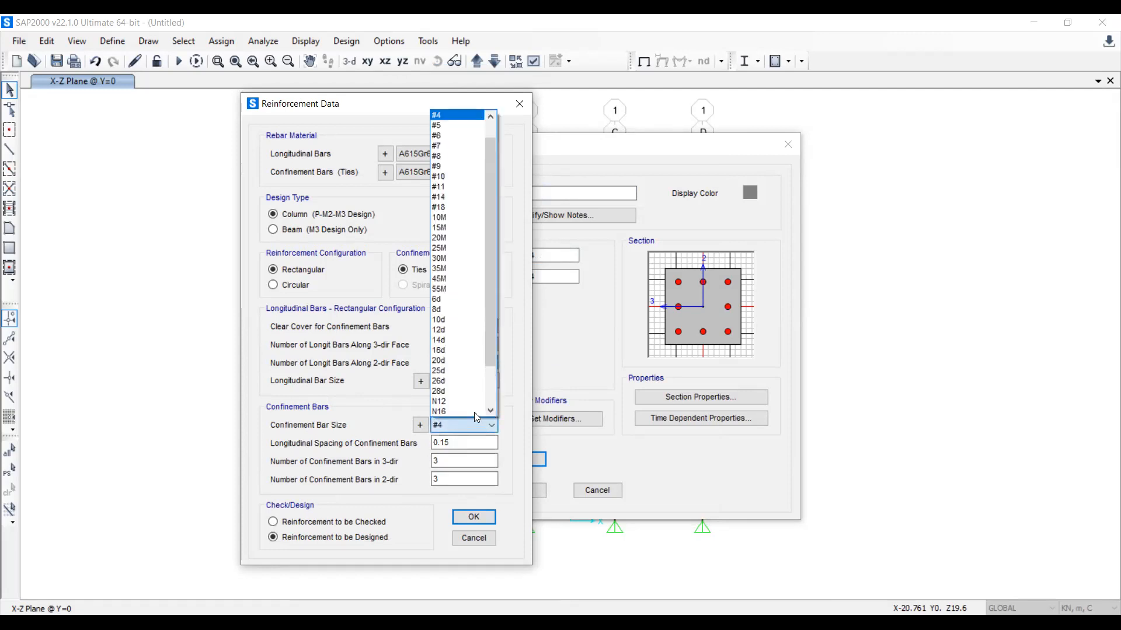
{"action": "left_click", "coordinate": [462, 322]}
{"action": "key", "text": "Tab"}
{"action": "type", "text": "0.3"}
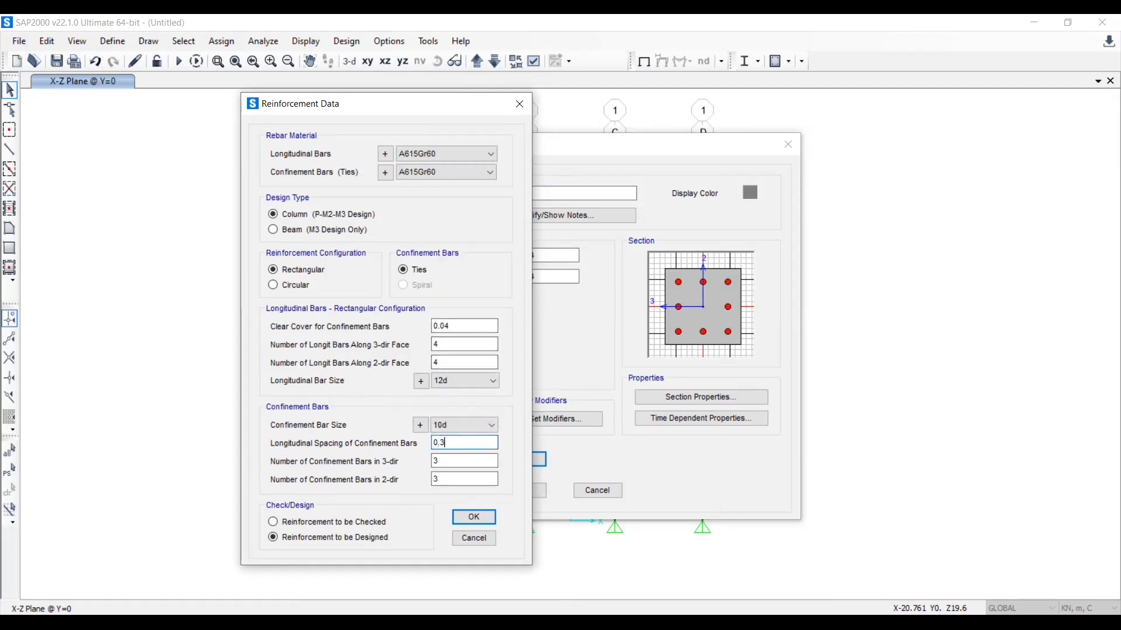
{"action": "left_click", "coordinate": [473, 516]}
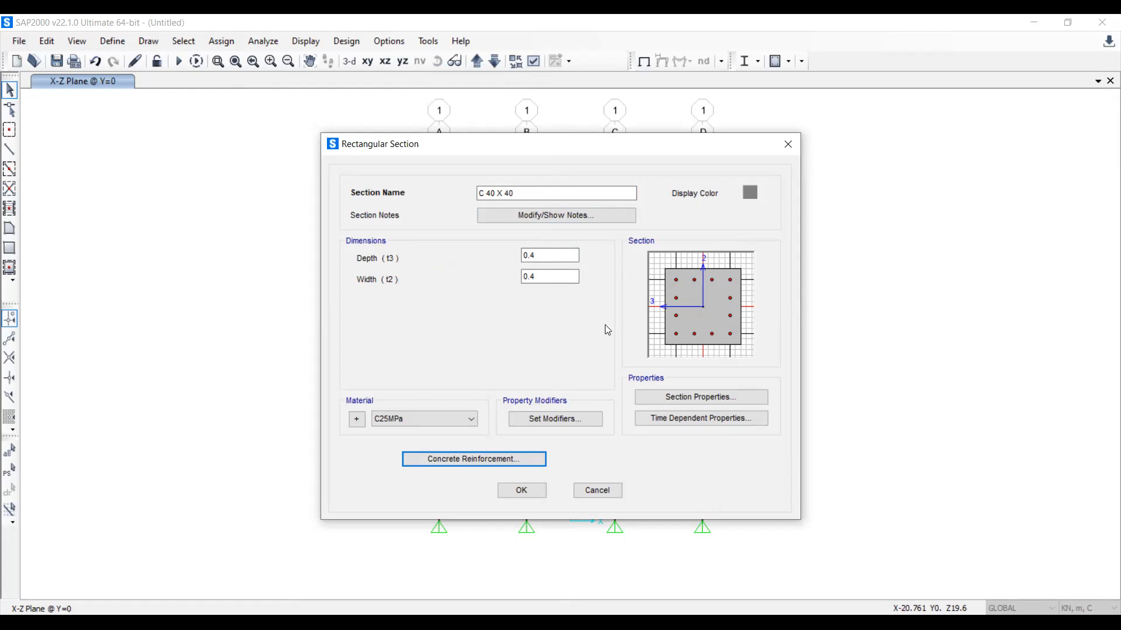
{"action": "left_click", "coordinate": [542, 495]}
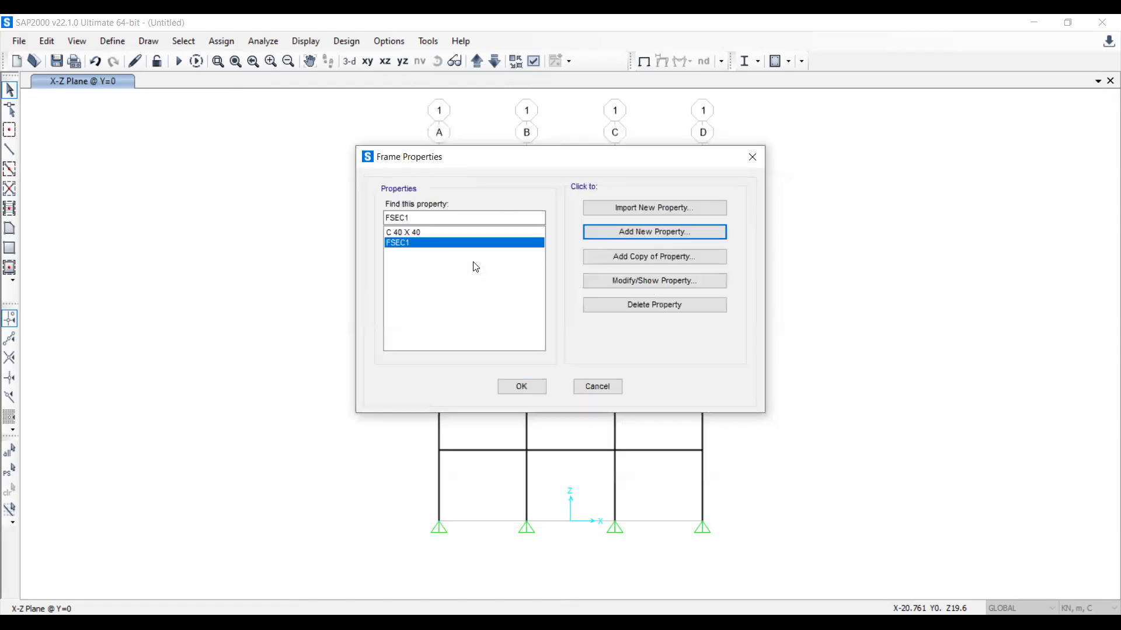
Add another rectangular concrete frame section and name it Beam 40 x30
{"action": "left_click", "coordinate": [456, 234]}
{"action": "left_click", "coordinate": [590, 231]}
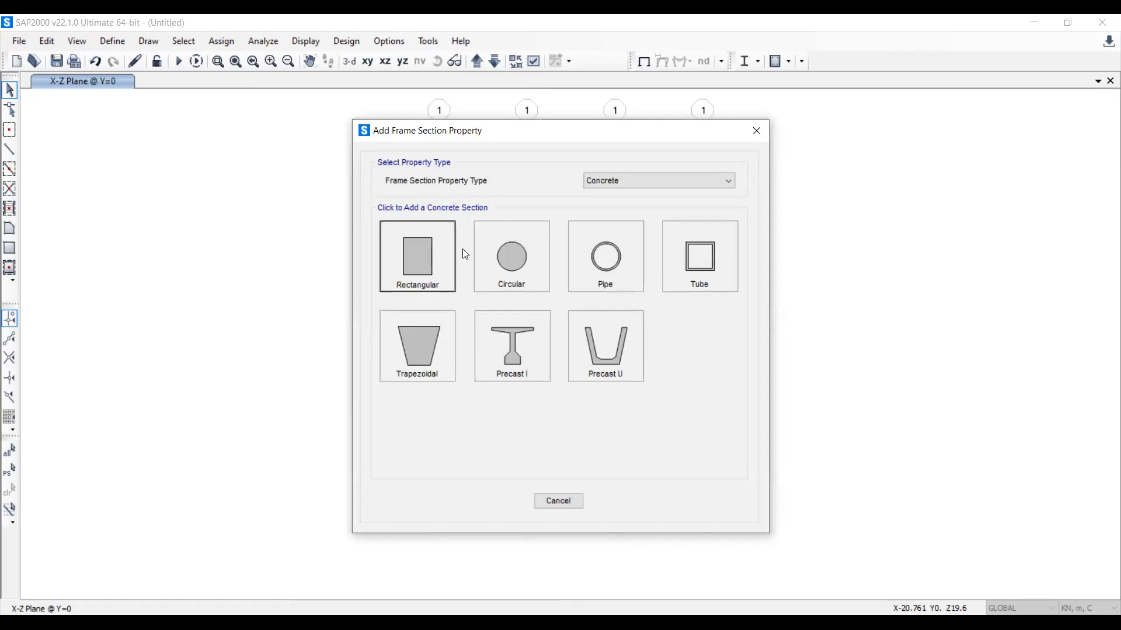
{"action": "left_click", "coordinate": [418, 262]}
{"action": "left_click", "coordinate": [524, 191]}
{"action": "double_click", "coordinate": [524, 191]}
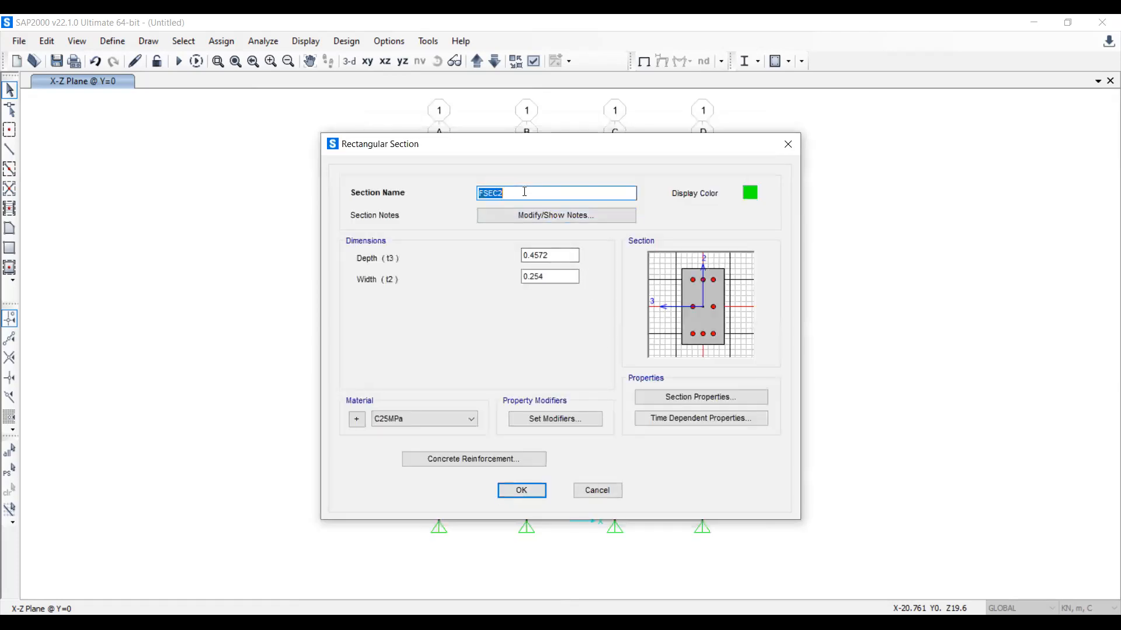
{"action": "type", "text": "Beam 40 x30"}
Set the beam section's depth to 0.4 m and its width to 0.3 m
{"action": "double_click", "coordinate": [563, 253]}
{"action": "type", "text": "0.14"}
{"action": "key", "text": "BackSpace"}
{"action": "key", "text": "BackSpace"}
{"action": "type", "text": "4"}
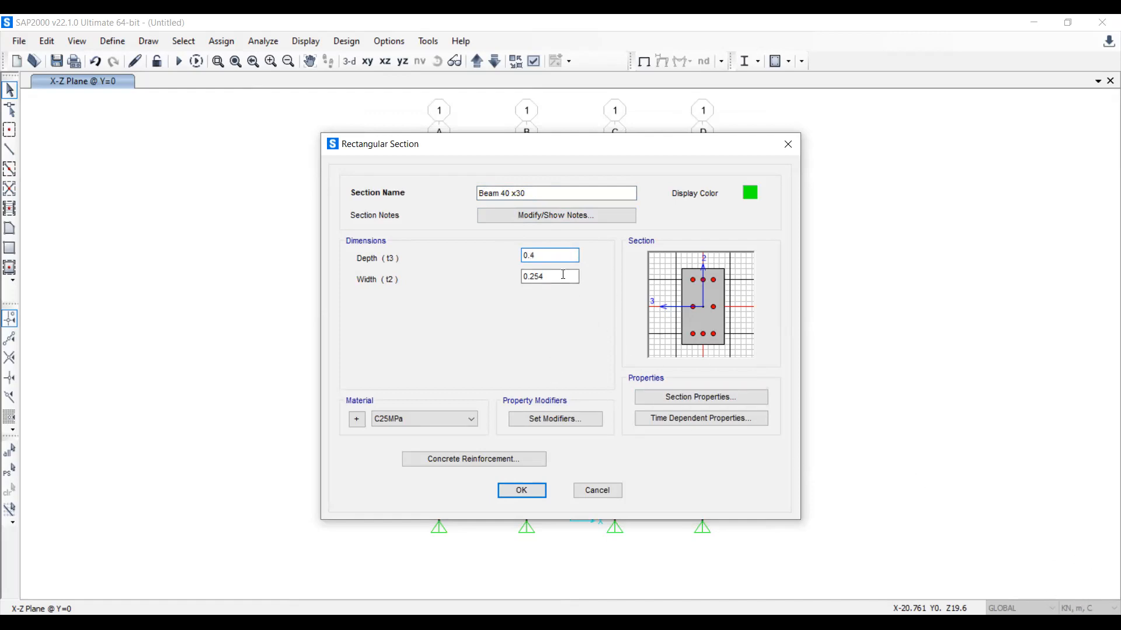
{"action": "key", "text": "Tab"}
{"action": "type", "text": "0.3"}
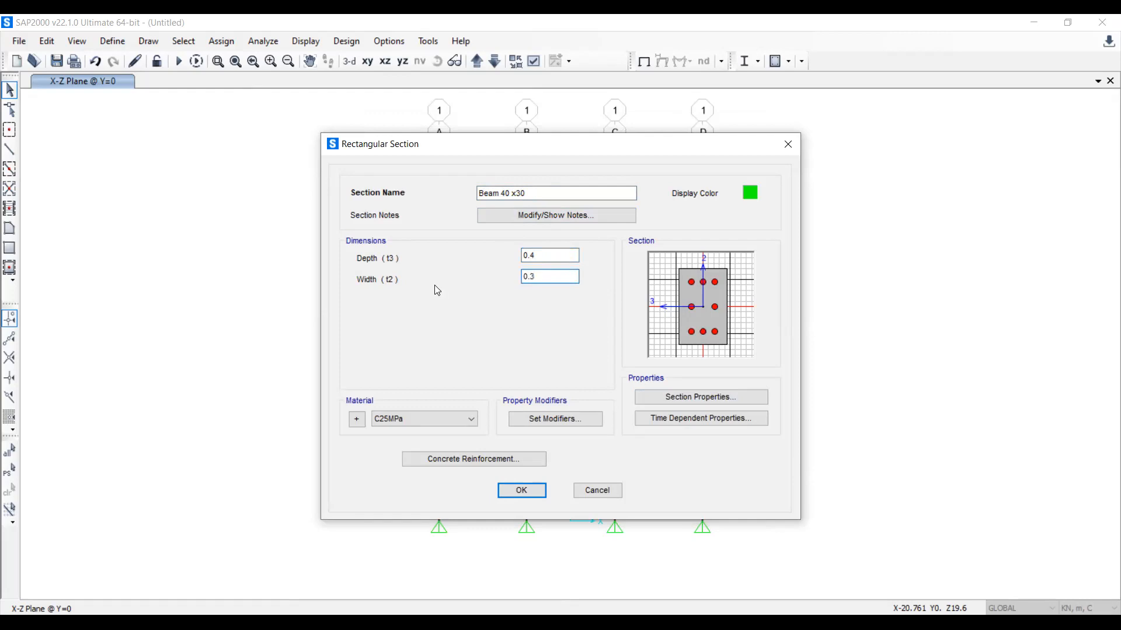
{"action": "left_click", "coordinate": [546, 252]}
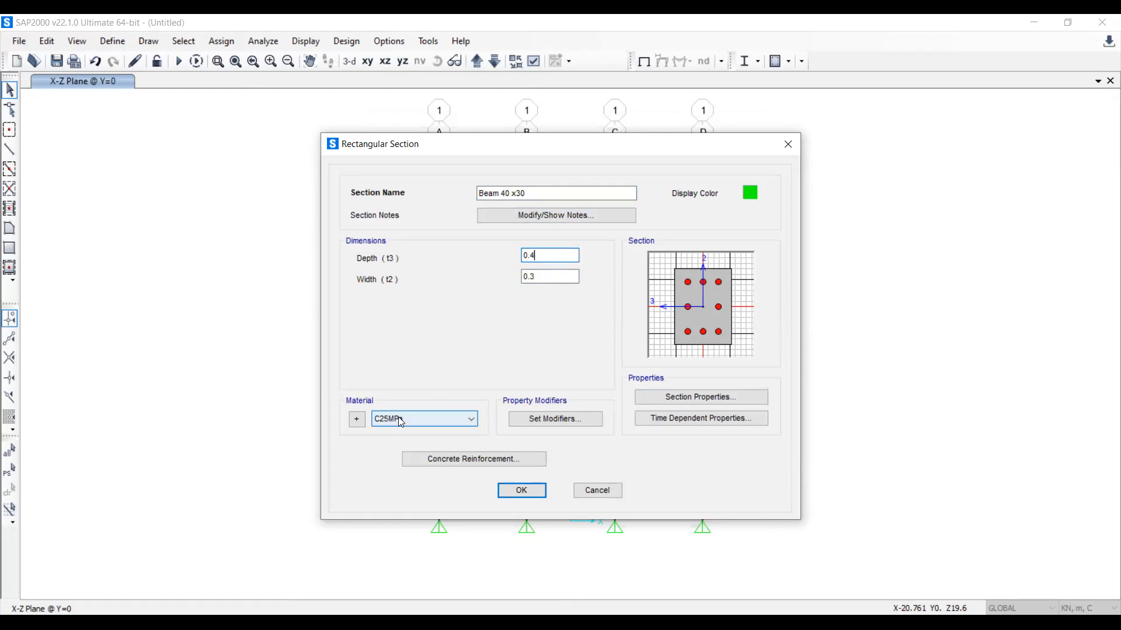
Set the beam section's reinforcement design type to Beam (M3 Design Only) and accept the reinforcement and the section
{"action": "left_click", "coordinate": [420, 459]}
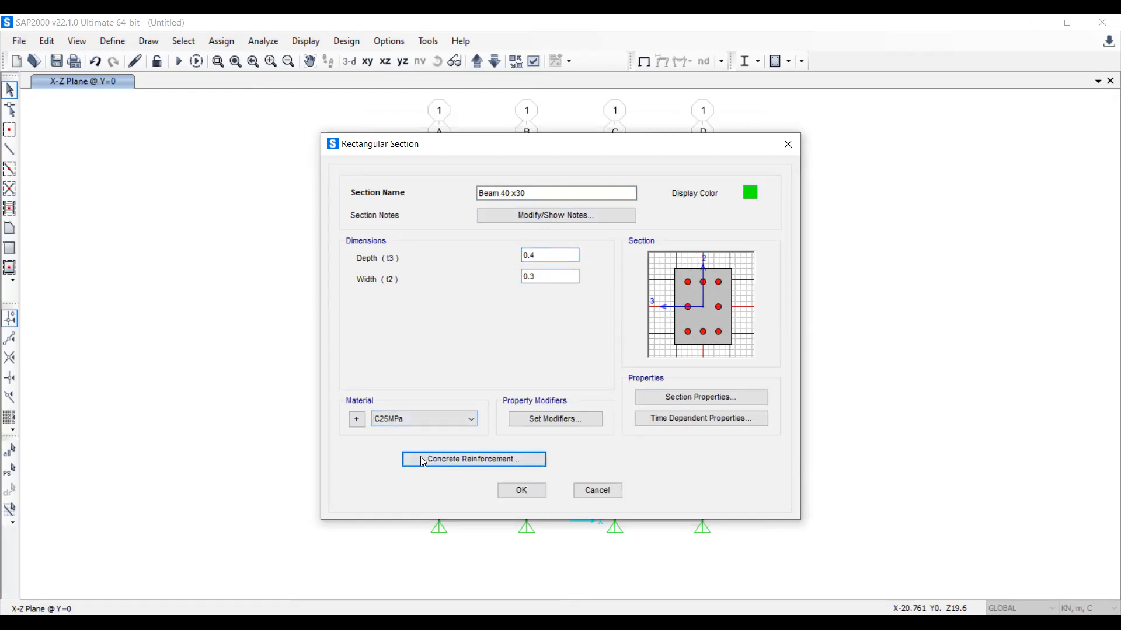
{"action": "left_click", "coordinate": [474, 228]}
{"action": "left_click", "coordinate": [477, 212]}
{"action": "left_click", "coordinate": [473, 227]}
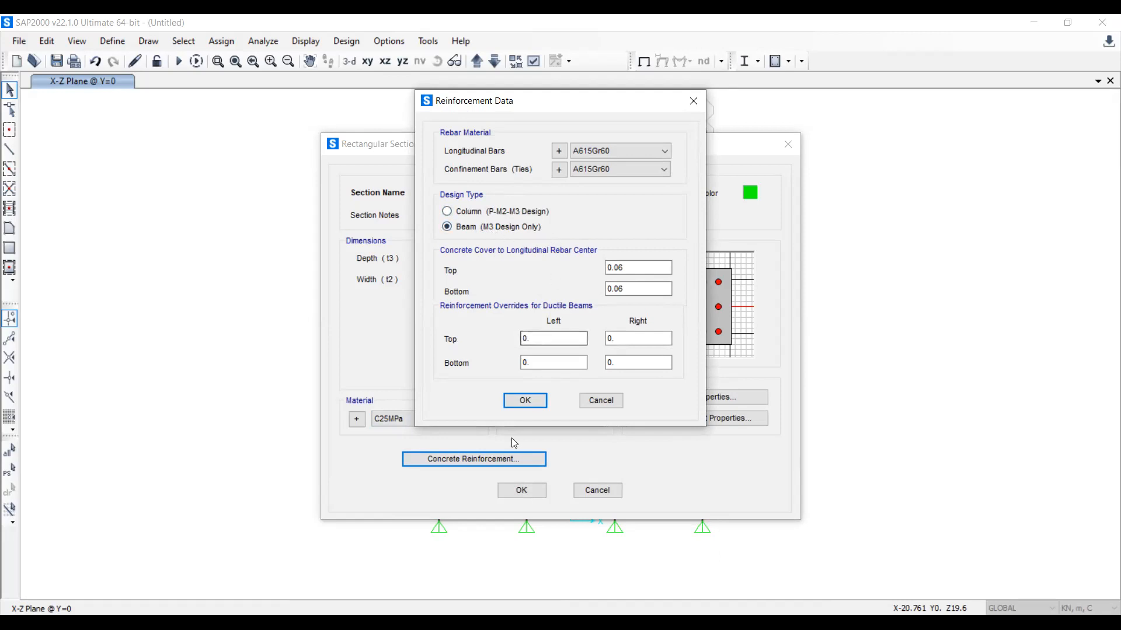
{"action": "left_click", "coordinate": [525, 401]}
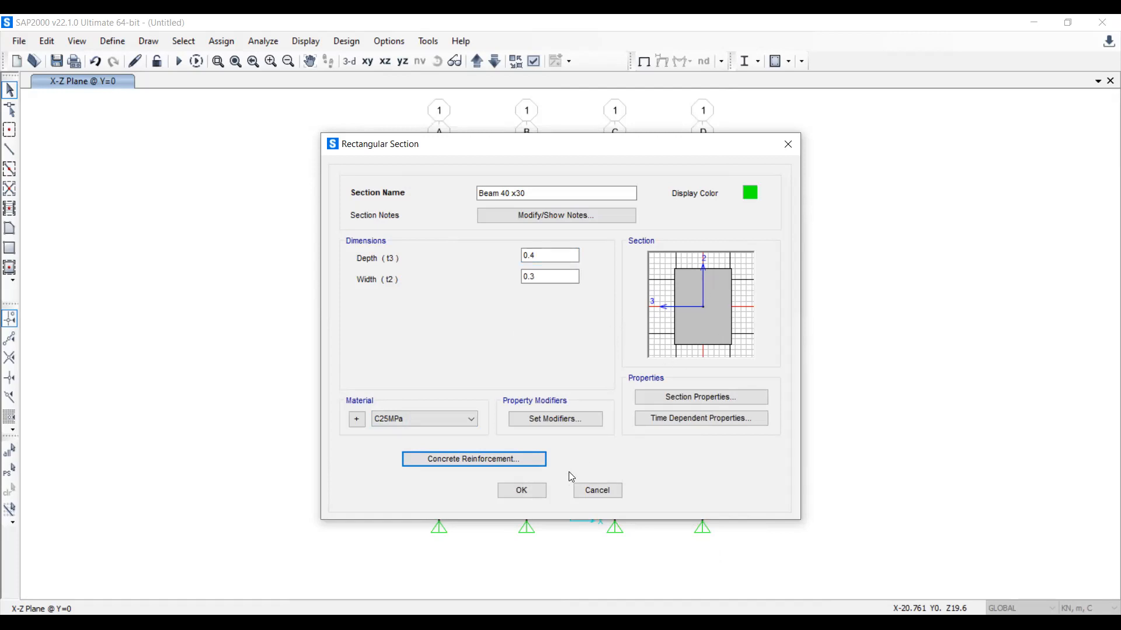
{"action": "left_click", "coordinate": [522, 491]}
Rename the C 40 X 40 section as Column 40 X 40 and accept the frame properties
{"action": "left_click", "coordinate": [413, 257]}
{"action": "left_click", "coordinate": [424, 234]}
{"action": "left_click", "coordinate": [413, 254]}
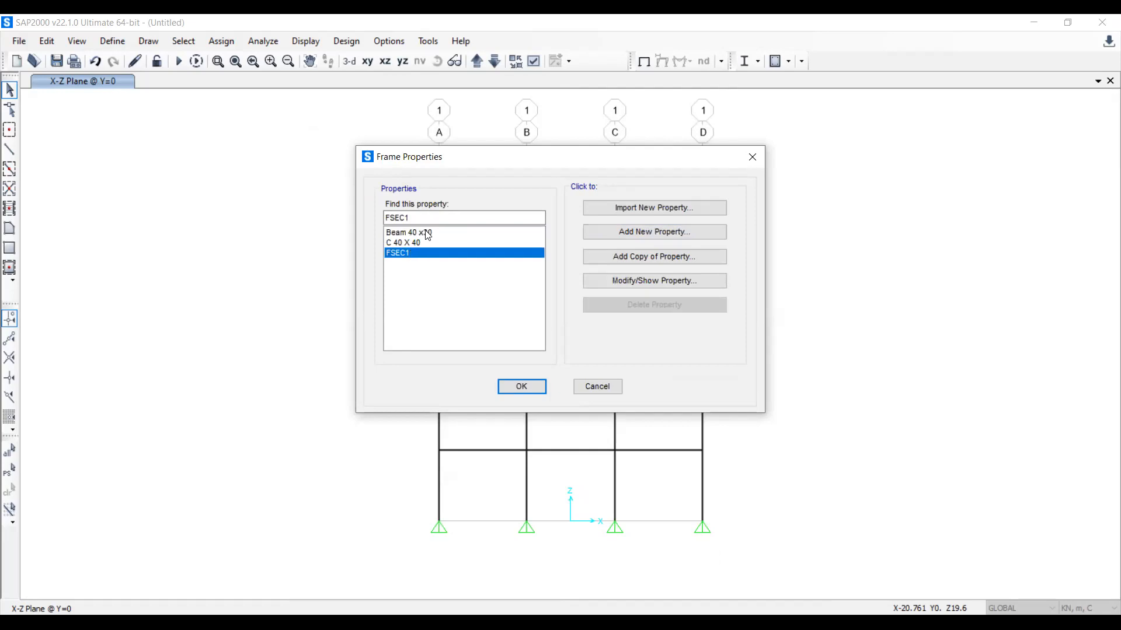
{"action": "left_click", "coordinate": [427, 233]}
{"action": "left_click", "coordinate": [422, 242]}
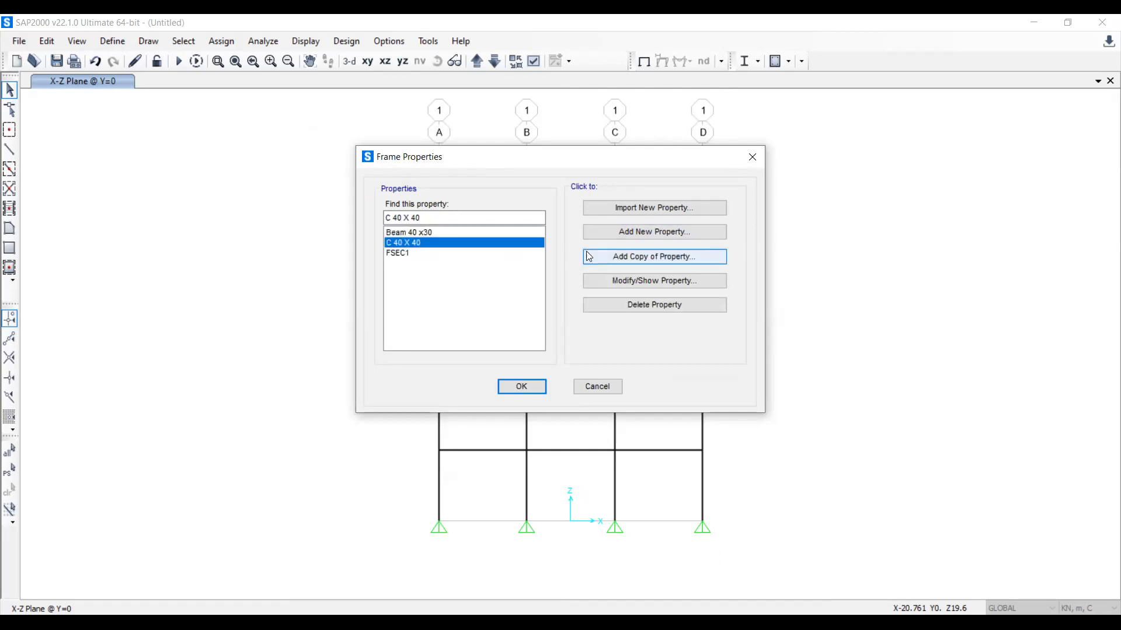
{"action": "left_click", "coordinate": [606, 284]}
{"action": "left_click", "coordinate": [483, 193]}
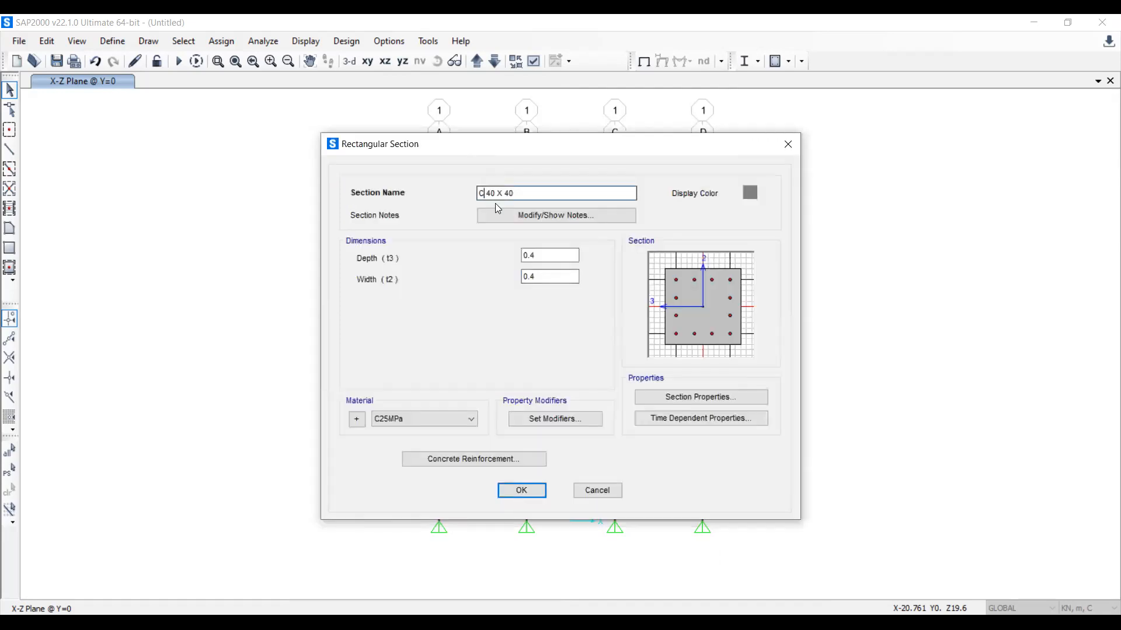
{"action": "type", "text": "olumn"}
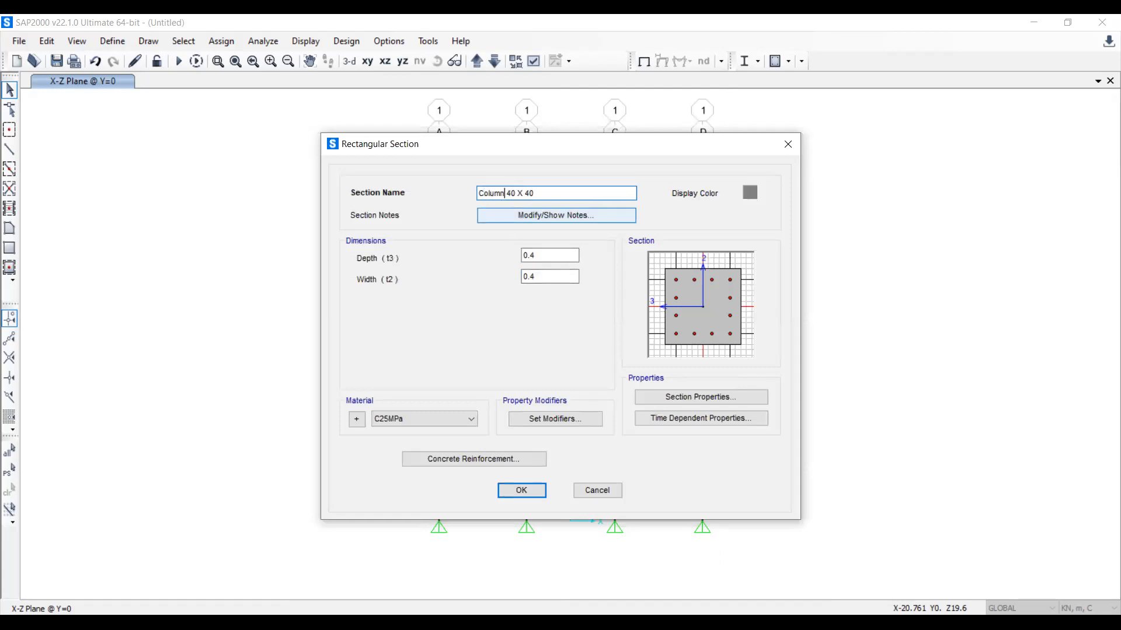
{"action": "left_click", "coordinate": [523, 488]}
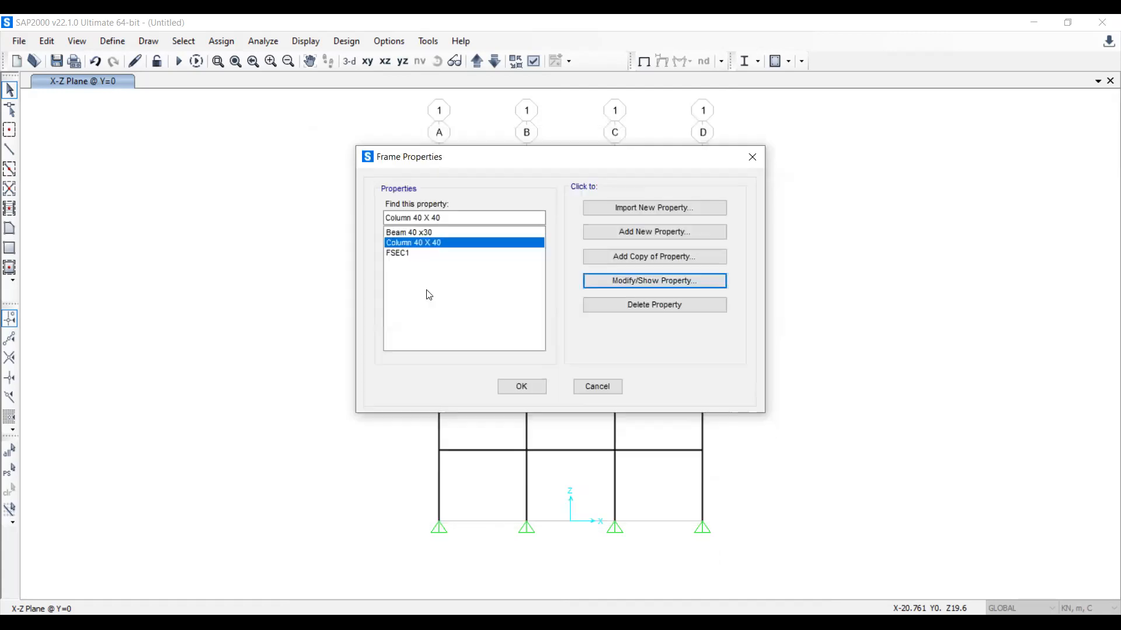
{"action": "left_click", "coordinate": [514, 385]}
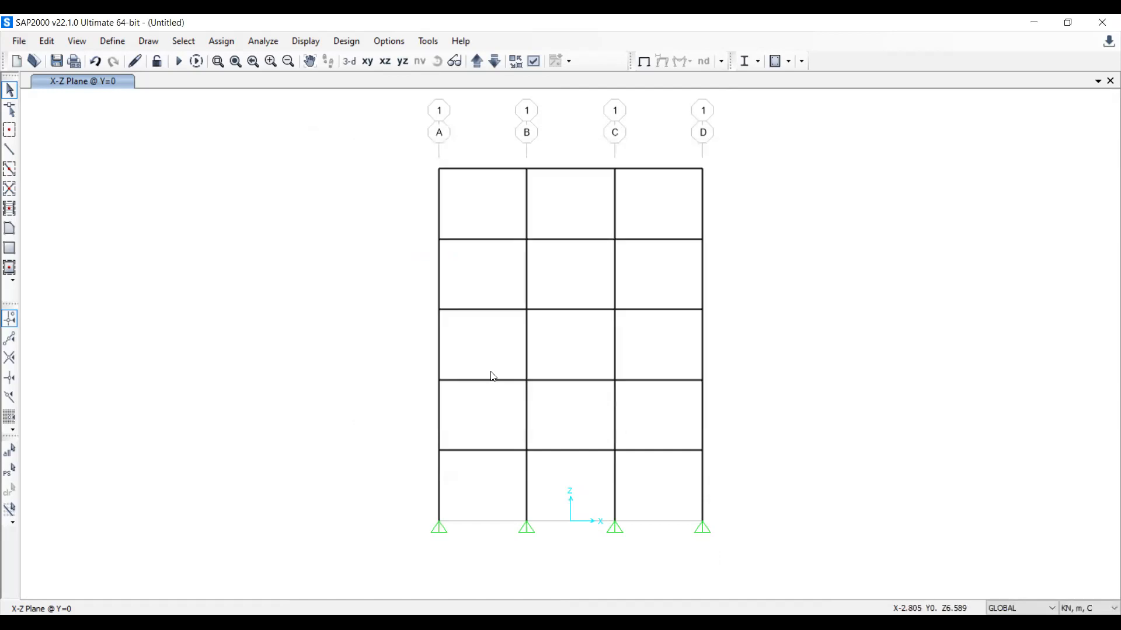
{"action": "left_click", "coordinate": [113, 40]}
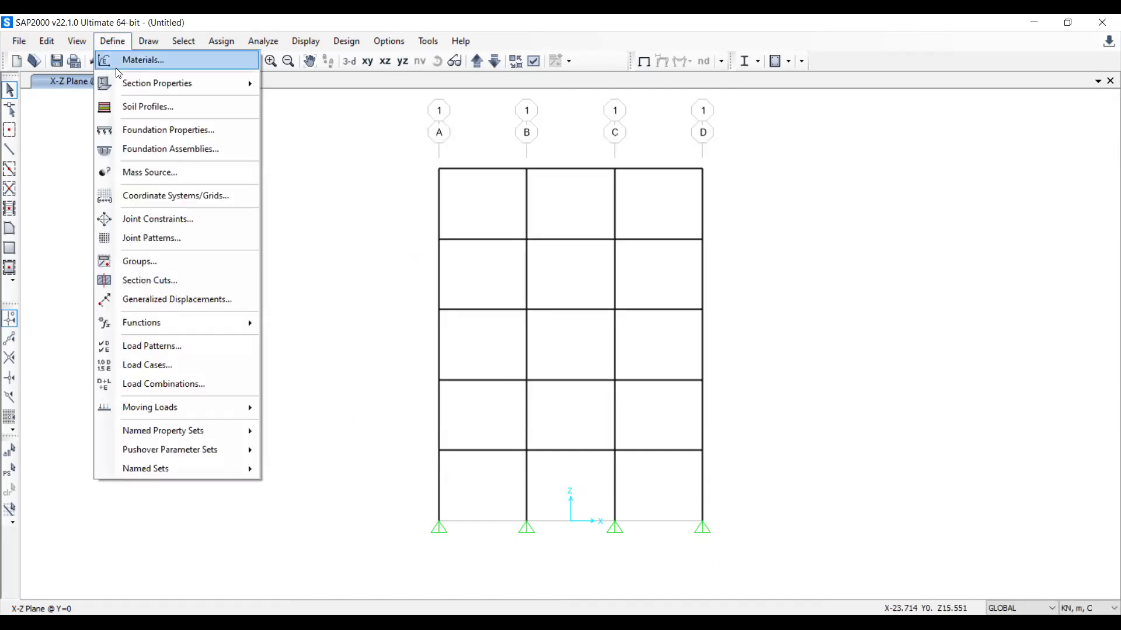
{"action": "mouse_move", "coordinate": [118, 85]}
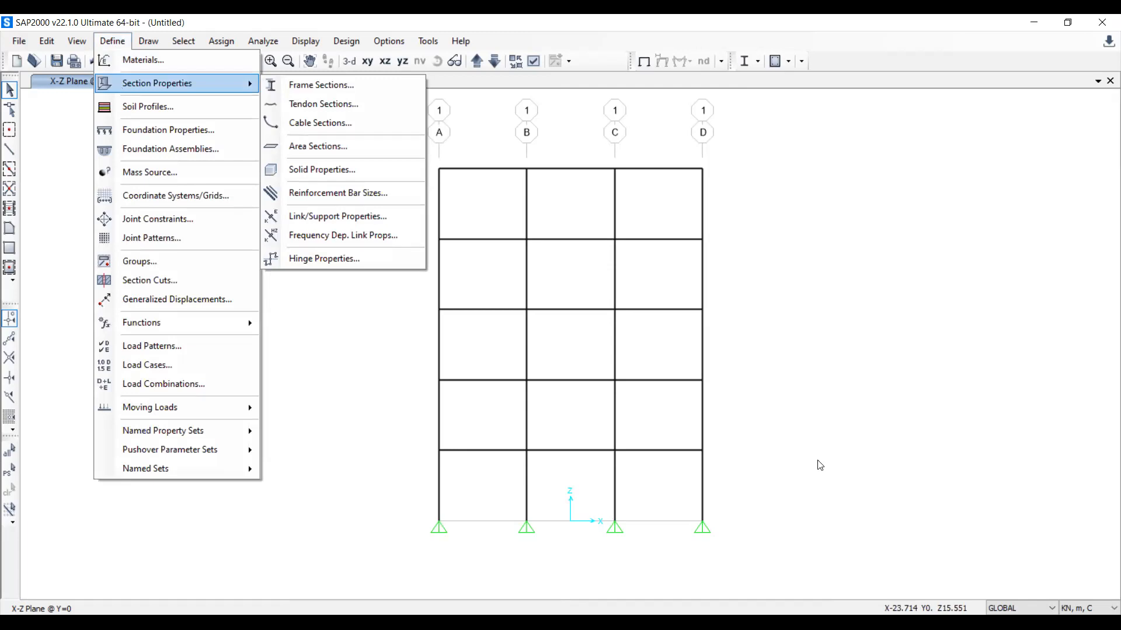
{"action": "left_click", "coordinate": [751, 510]}
{"action": "left_click_drag", "start_coordinate": [750, 507], "coordinate": [776, 503]}
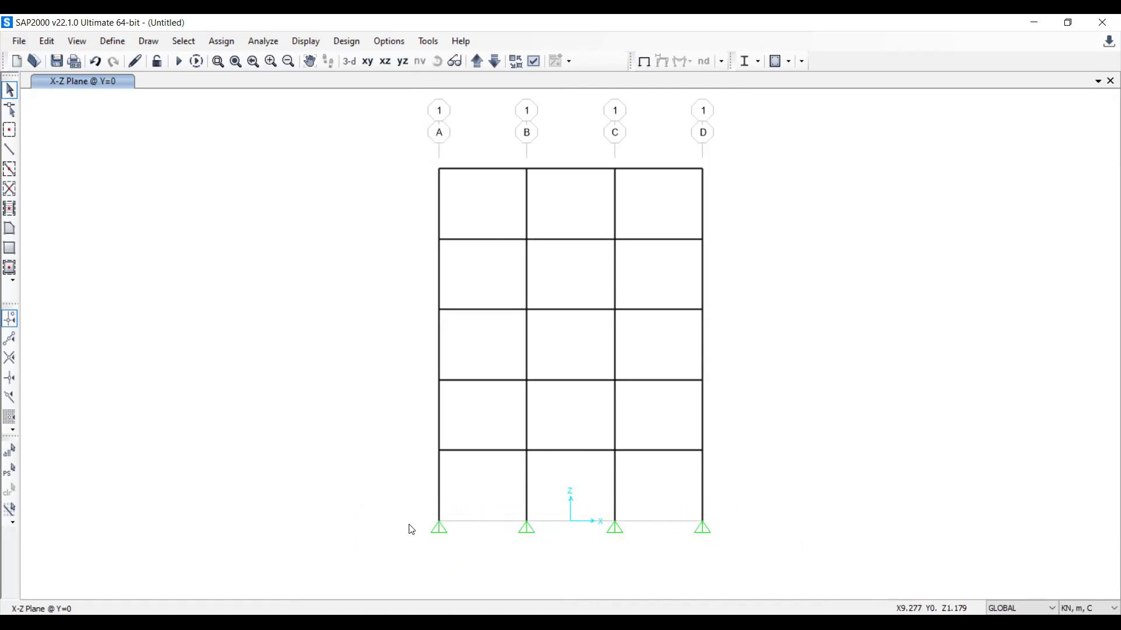
Inspect the restraint assigned to the base joint on grid A and leave its assignments as they are
{"action": "right_click", "coordinate": [443, 523]}
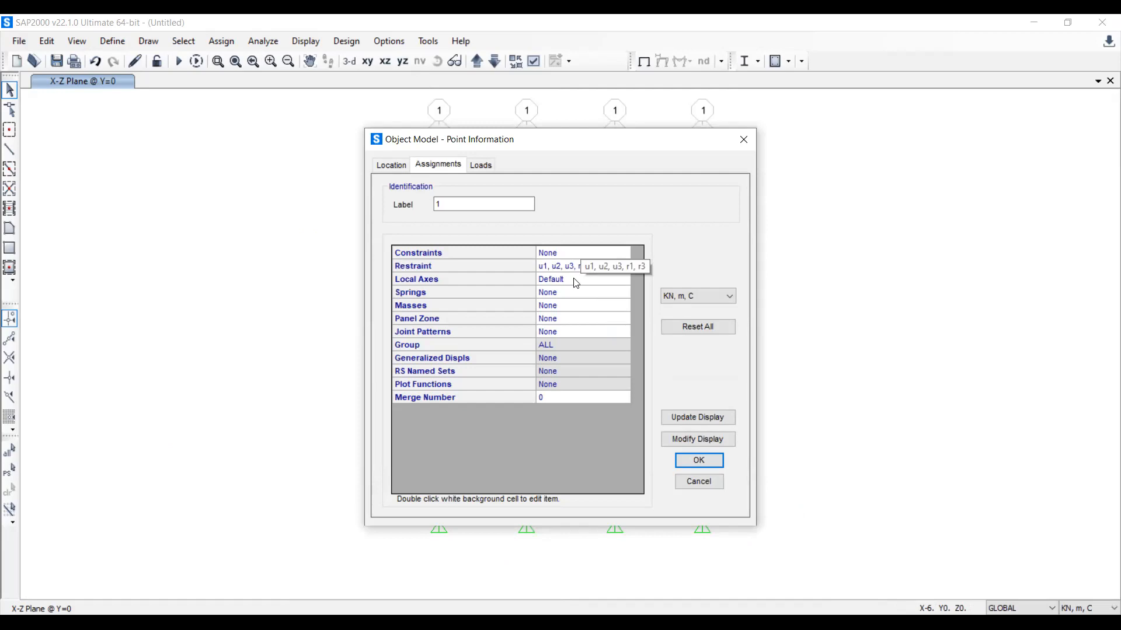
{"action": "left_click", "coordinate": [699, 481]}
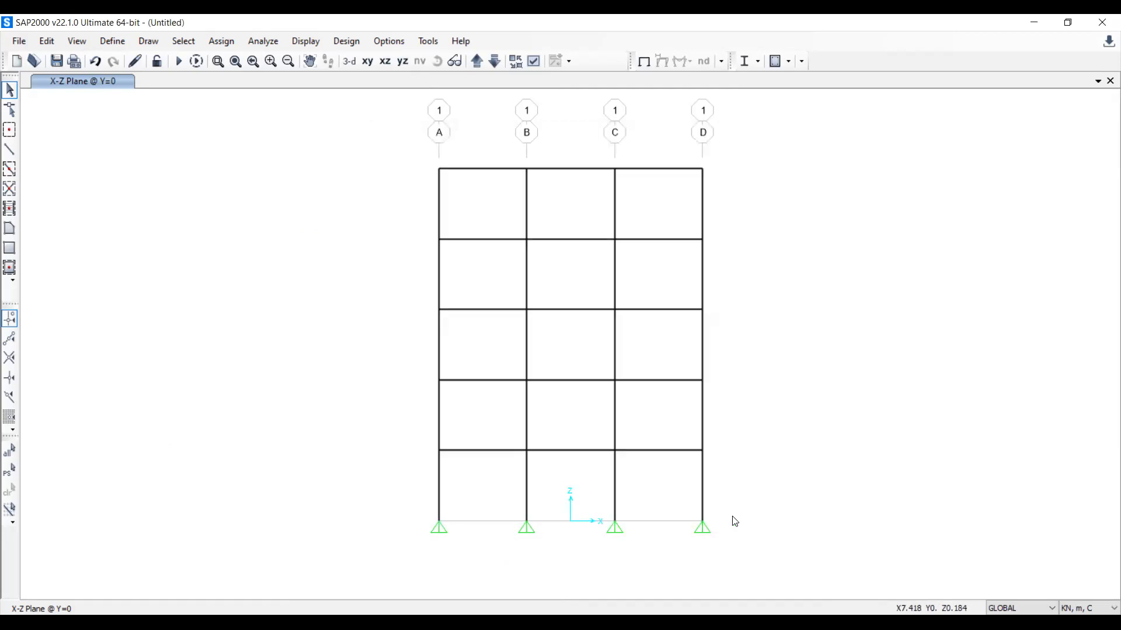
Assign fixed restraints, with all three translations and all three rotations restrained, to the four base joints
{"action": "left_click_drag", "start_coordinate": [734, 510], "coordinate": [412, 547]}
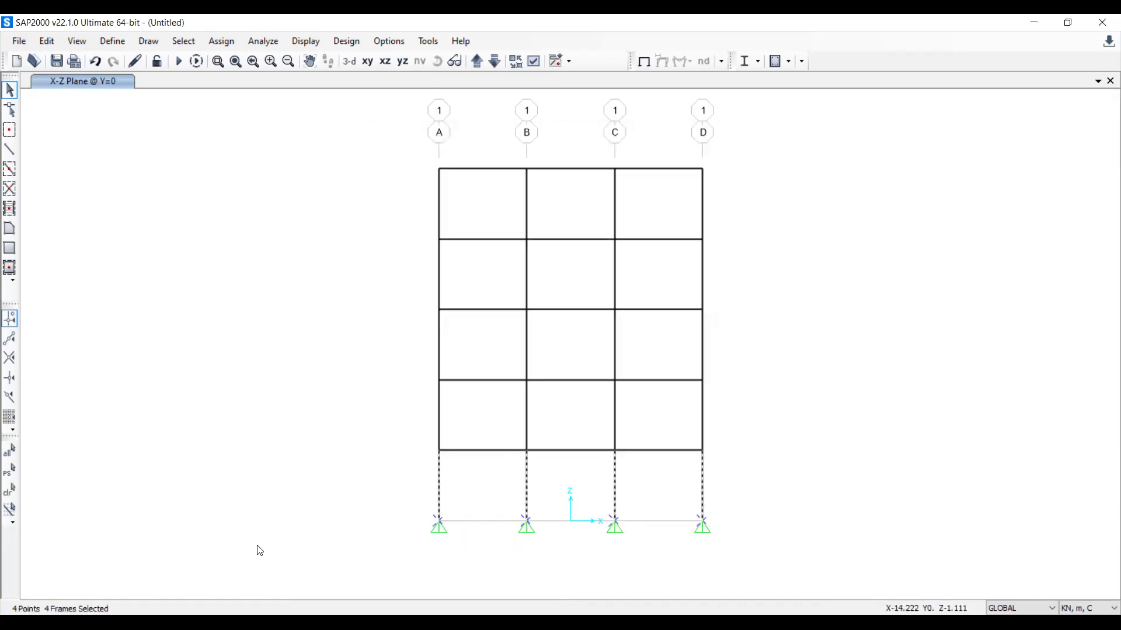
{"action": "key", "text": "ctrl+q"}
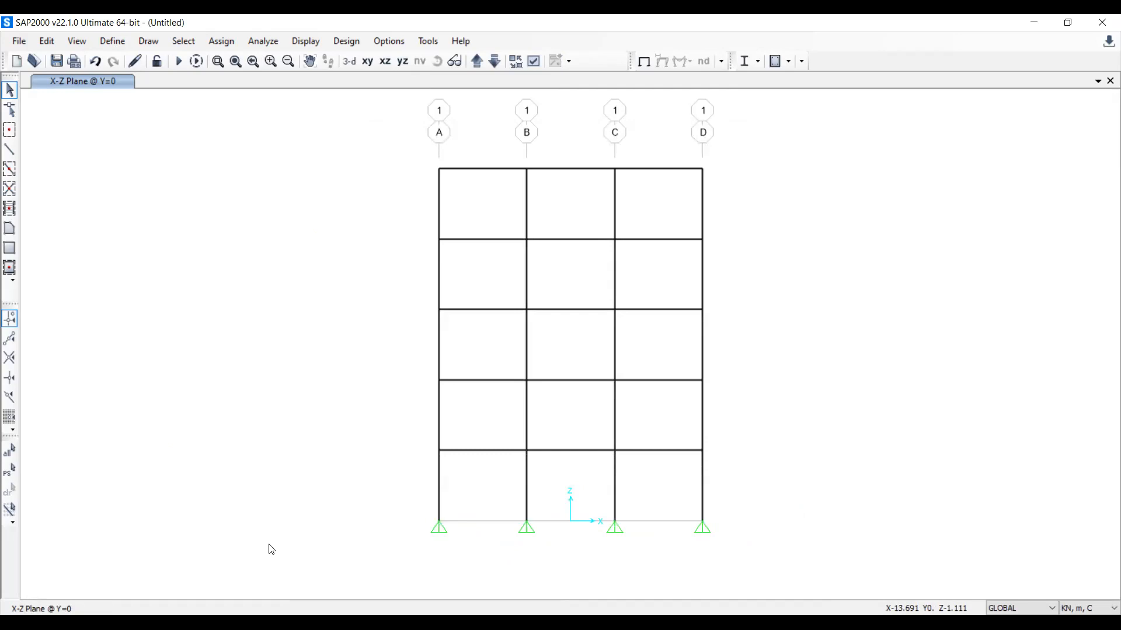
{"action": "left_click_drag", "start_coordinate": [425, 515], "coordinate": [755, 567]}
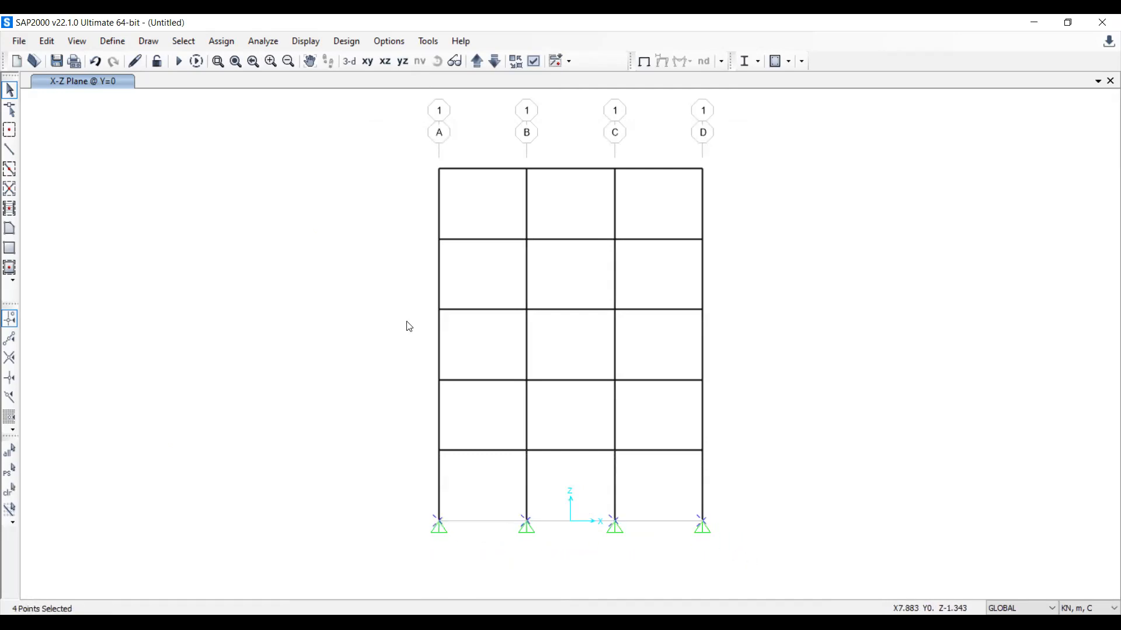
{"action": "left_click", "coordinate": [229, 41]}
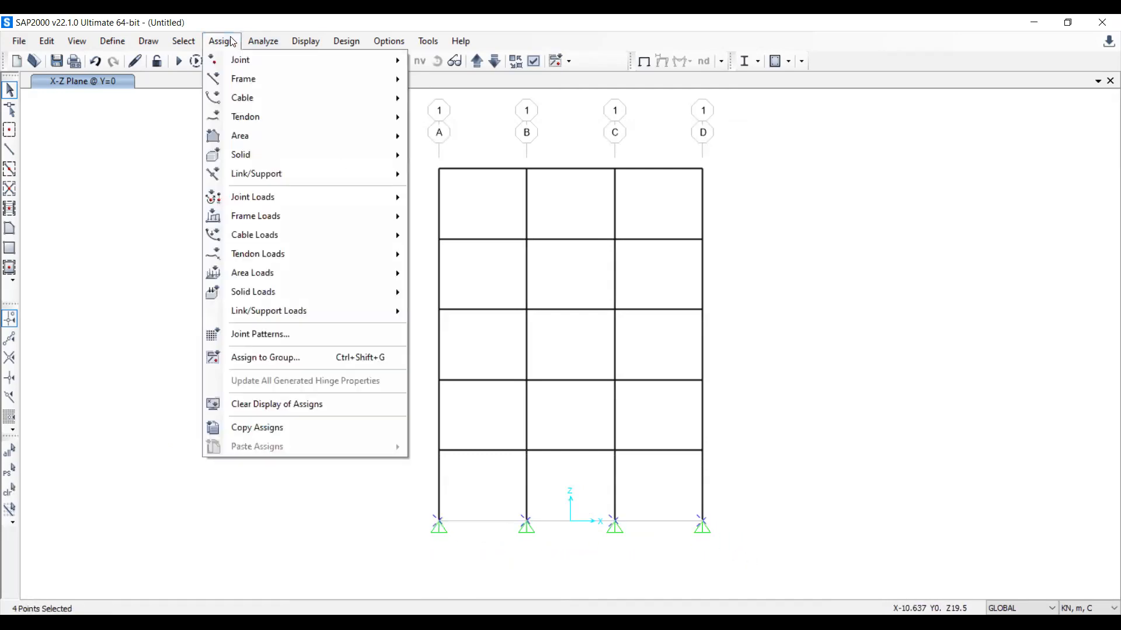
{"action": "mouse_move", "coordinate": [232, 58]}
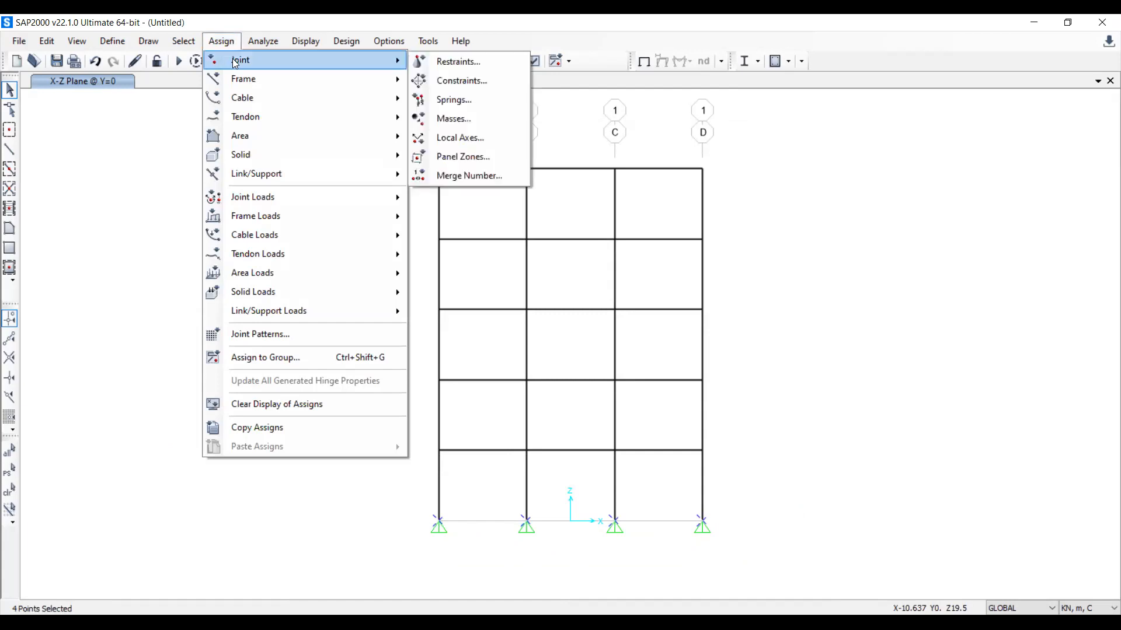
{"action": "left_click", "coordinate": [446, 62]}
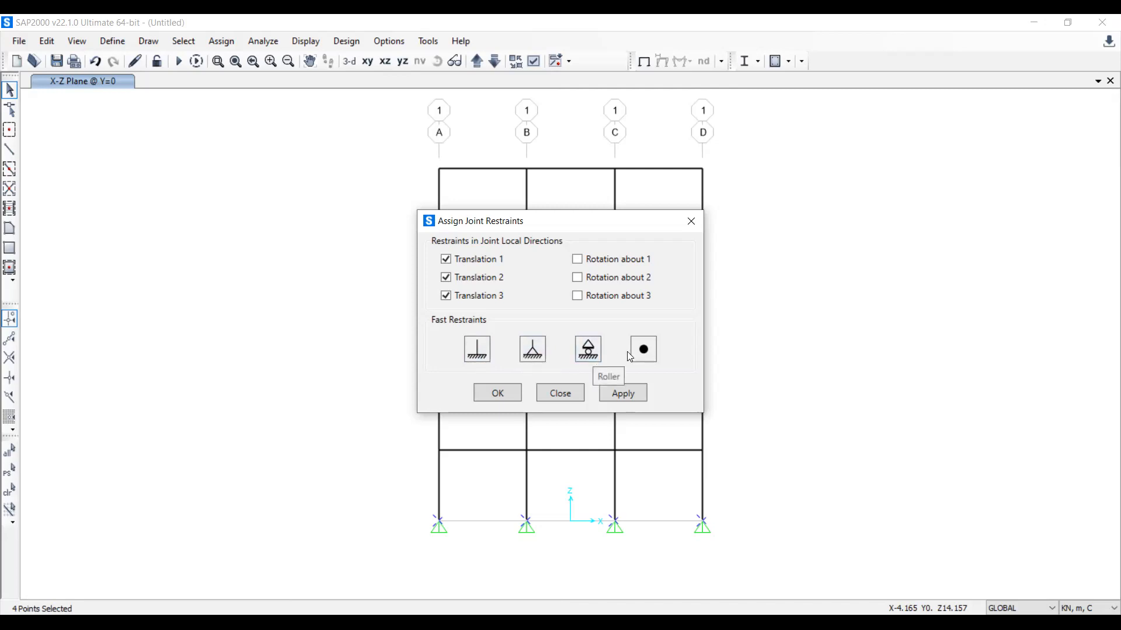
{"action": "left_click", "coordinate": [482, 353]}
{"action": "left_click", "coordinate": [532, 350]}
{"action": "left_click", "coordinate": [590, 349]}
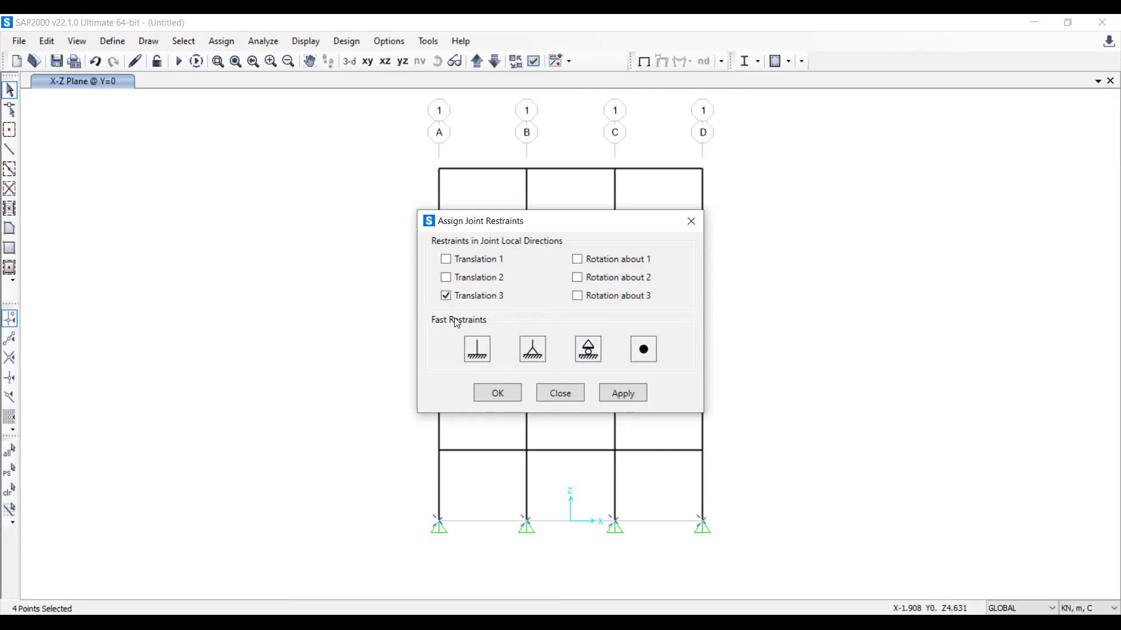
{"action": "left_click", "coordinate": [644, 349]}
{"action": "left_click", "coordinate": [479, 354]}
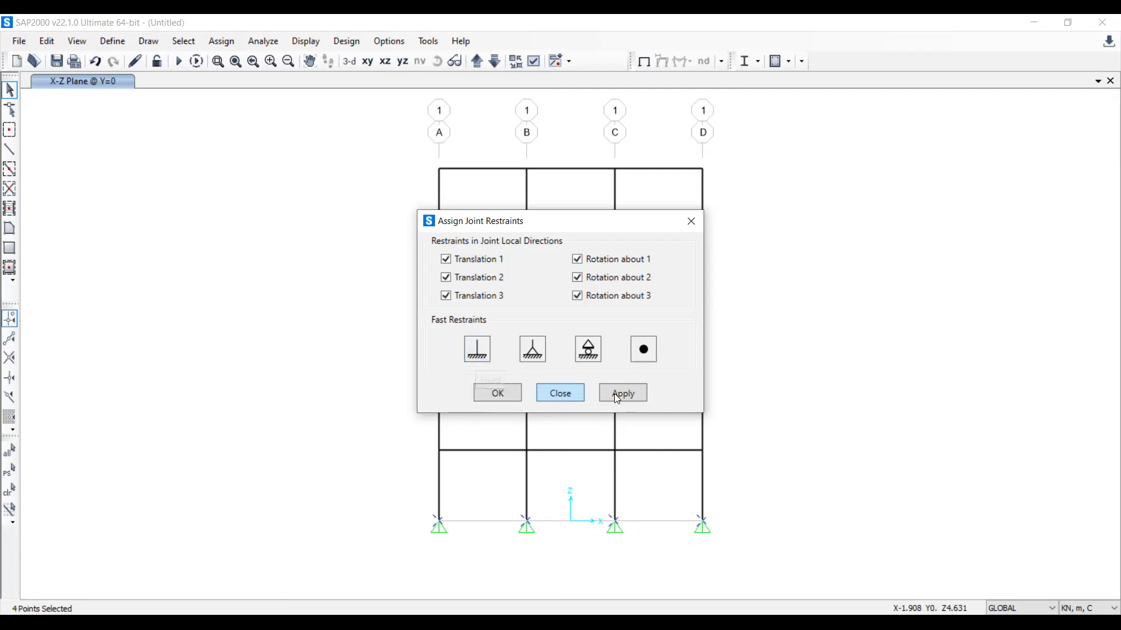
{"action": "left_click", "coordinate": [639, 398]}
{"action": "left_click", "coordinate": [497, 392]}
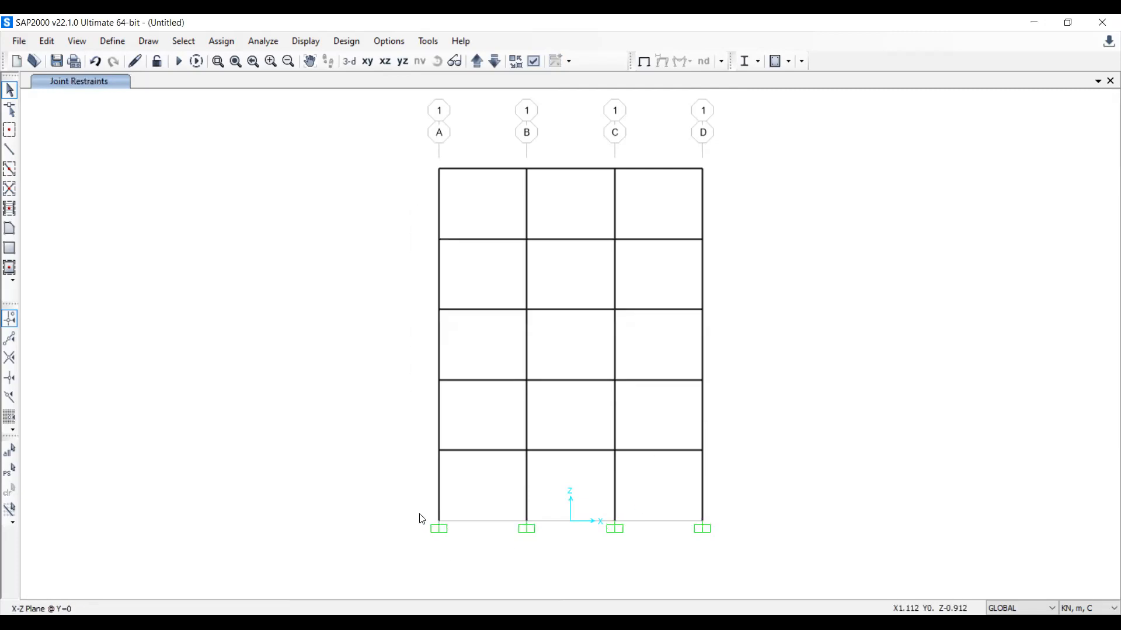
Inspect the restraint assigned to the base joint on grid A and restore the undeformed shape display
{"action": "mouse_move", "coordinate": [420, 505]}
{"action": "left_mouse_down"}
{"action": "mouse_move", "coordinate": [753, 557]}
{"action": "mouse_move", "coordinate": [406, 522]}
{"action": "left_mouse_up"}
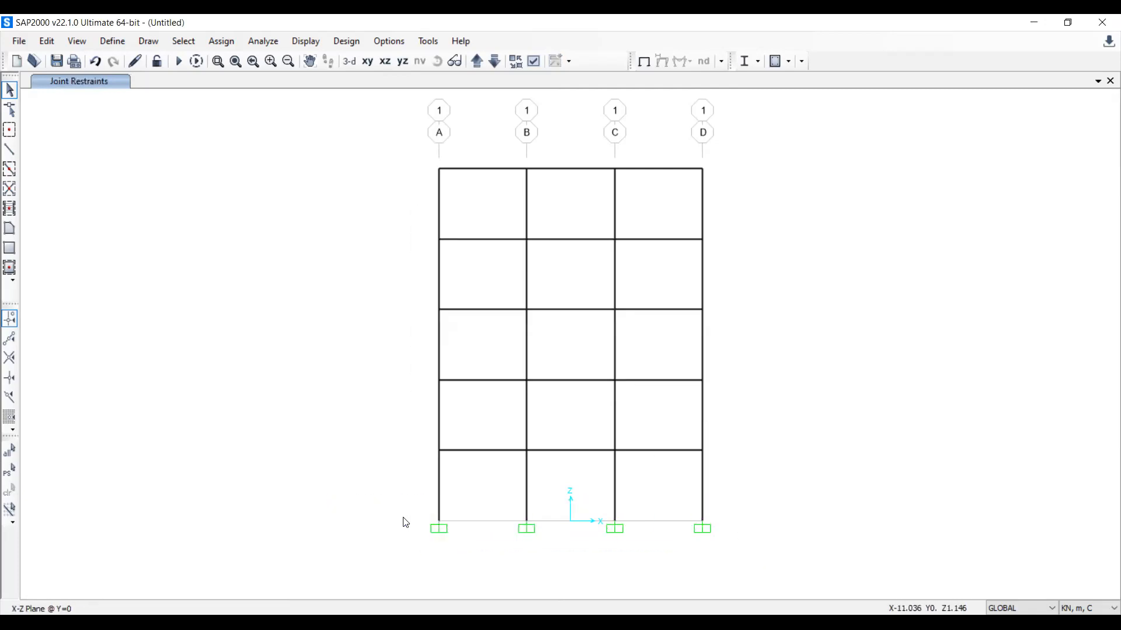
{"action": "left_click", "coordinate": [439, 521]}
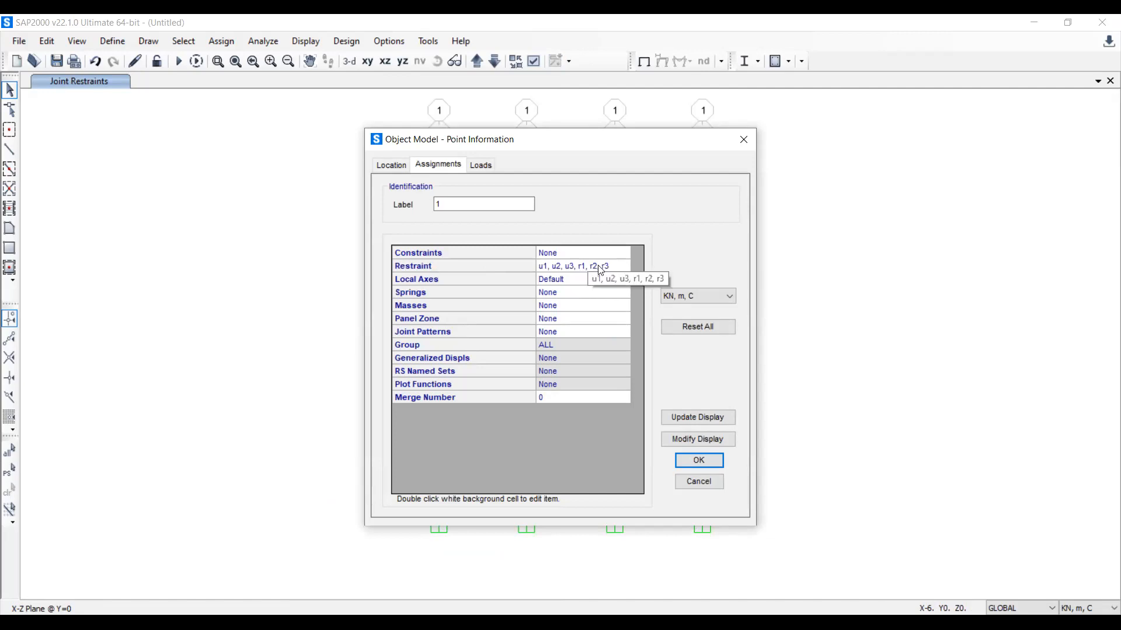
{"action": "left_click", "coordinate": [699, 482]}
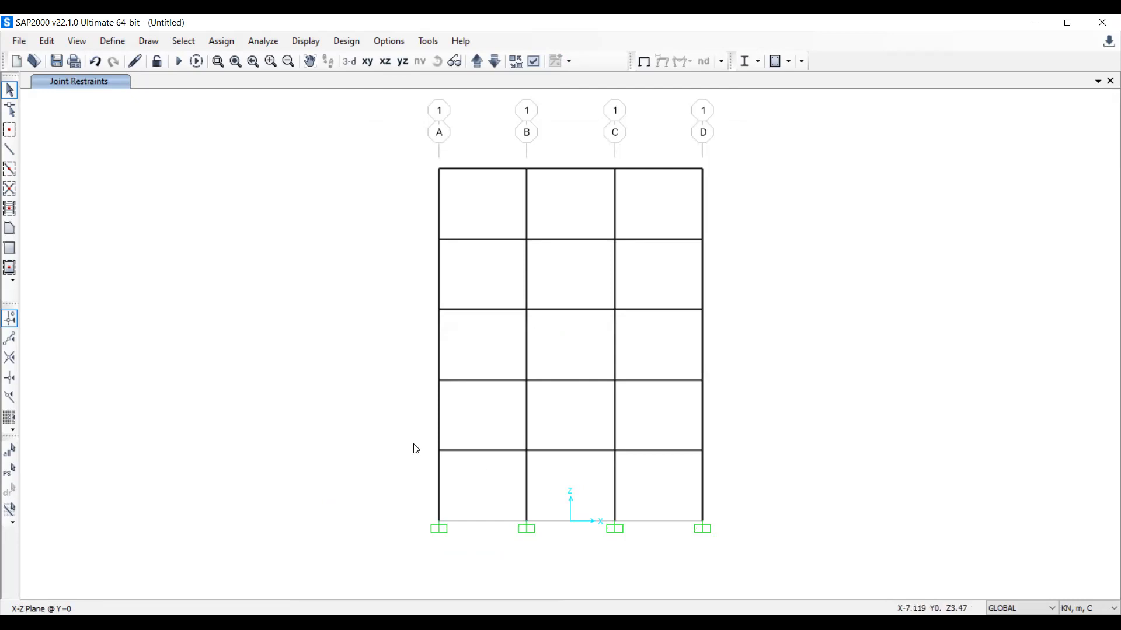
{"action": "left_click", "coordinate": [646, 65]}
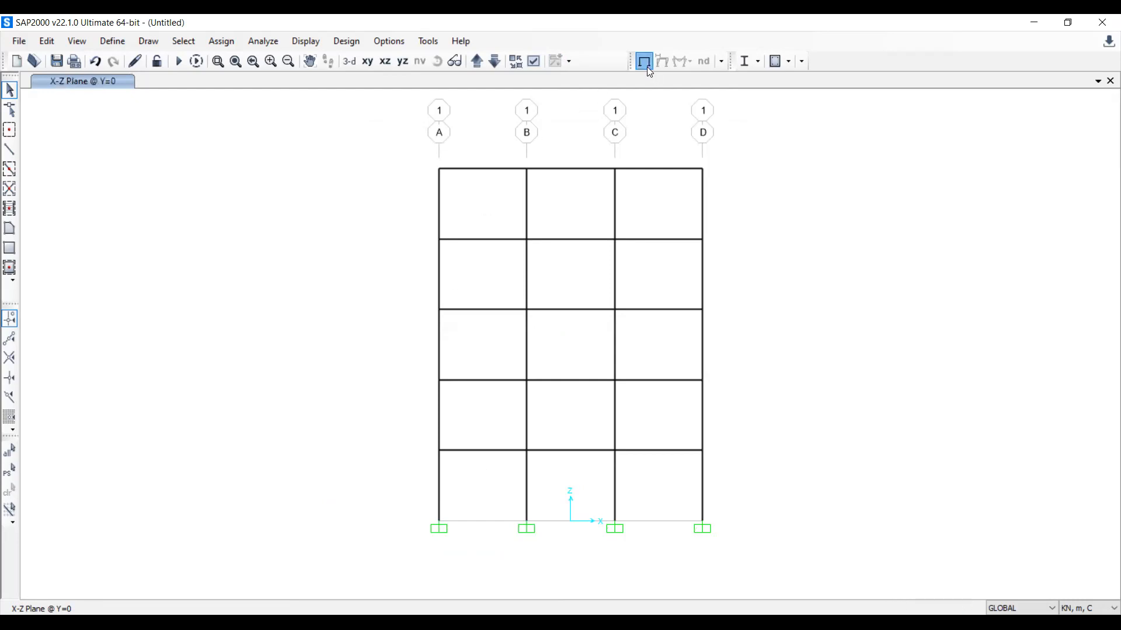
Inspect the section property assigned to the top-story beam between grids A and B and to the top-story column on grid A
{"action": "left_click", "coordinate": [112, 41]}
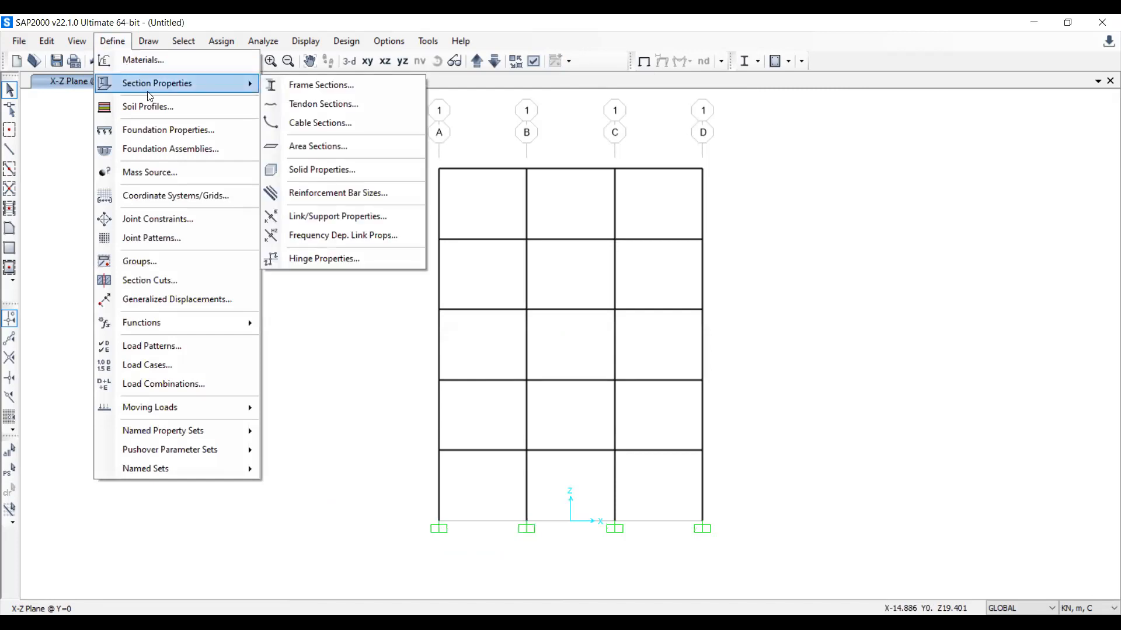
{"action": "left_click", "coordinate": [409, 509]}
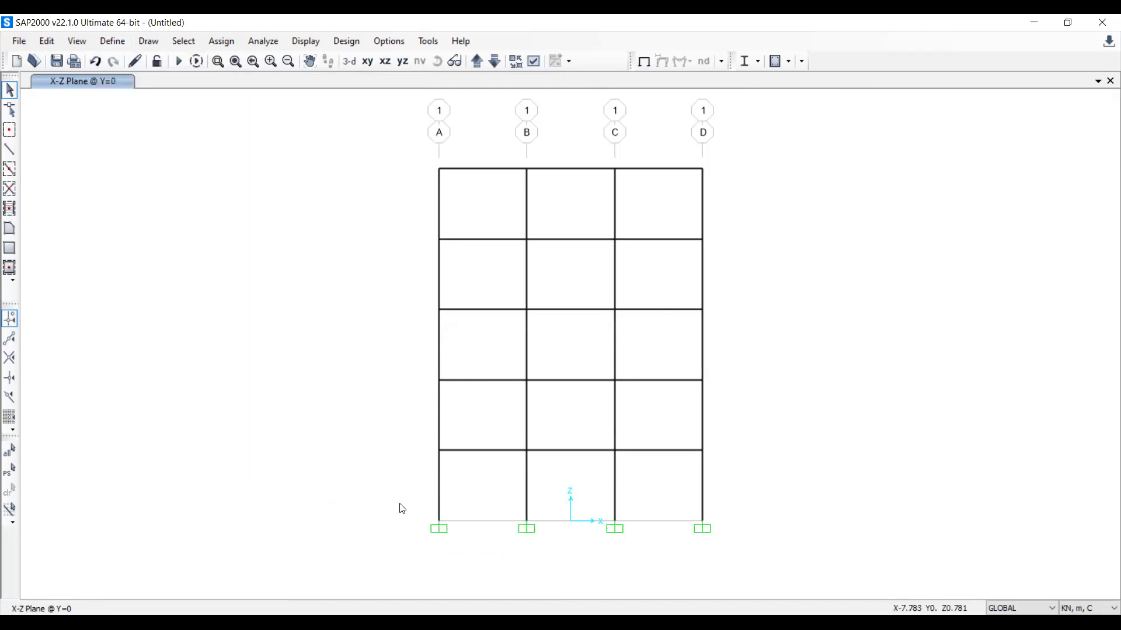
{"action": "left_click", "coordinate": [470, 170]}
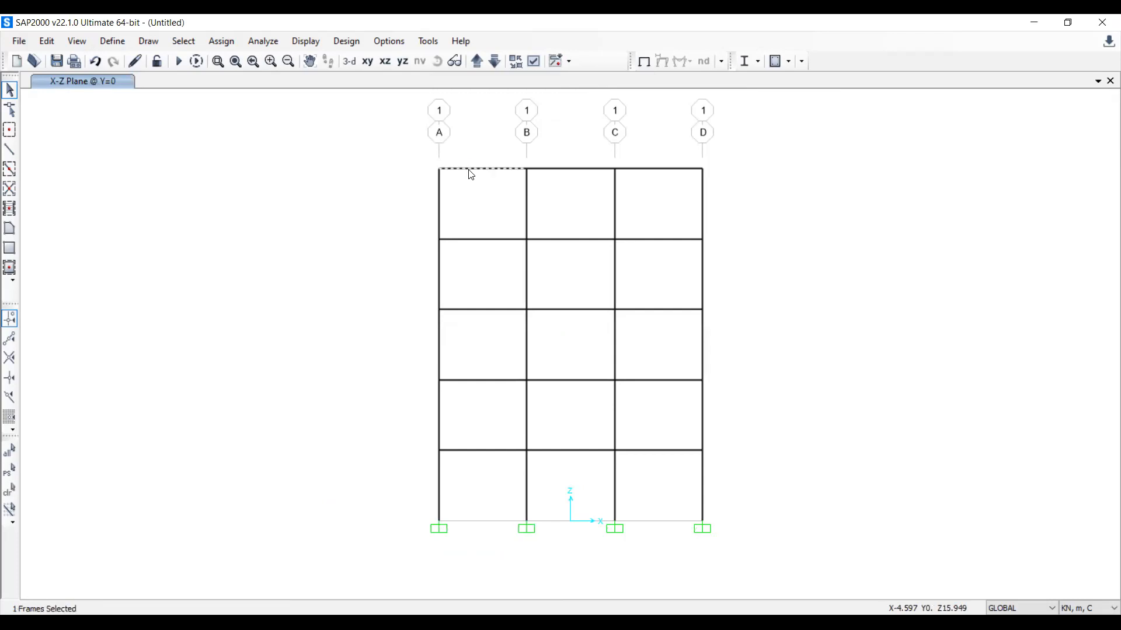
{"action": "right_click", "coordinate": [470, 174]}
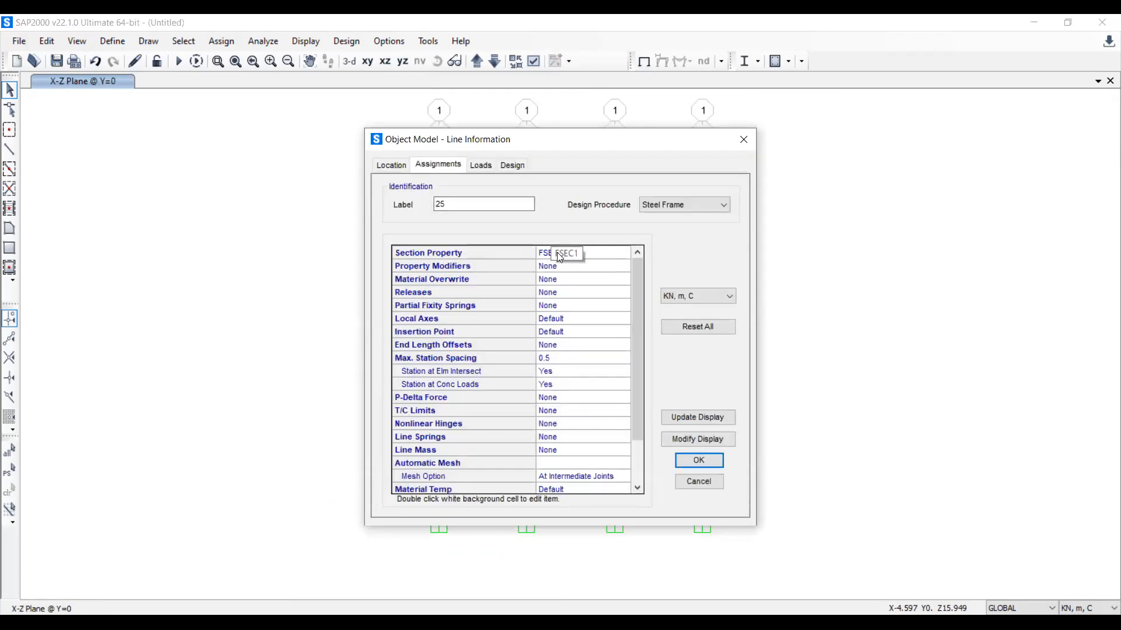
{"action": "left_click", "coordinate": [743, 139]}
{"action": "left_click", "coordinate": [441, 189]}
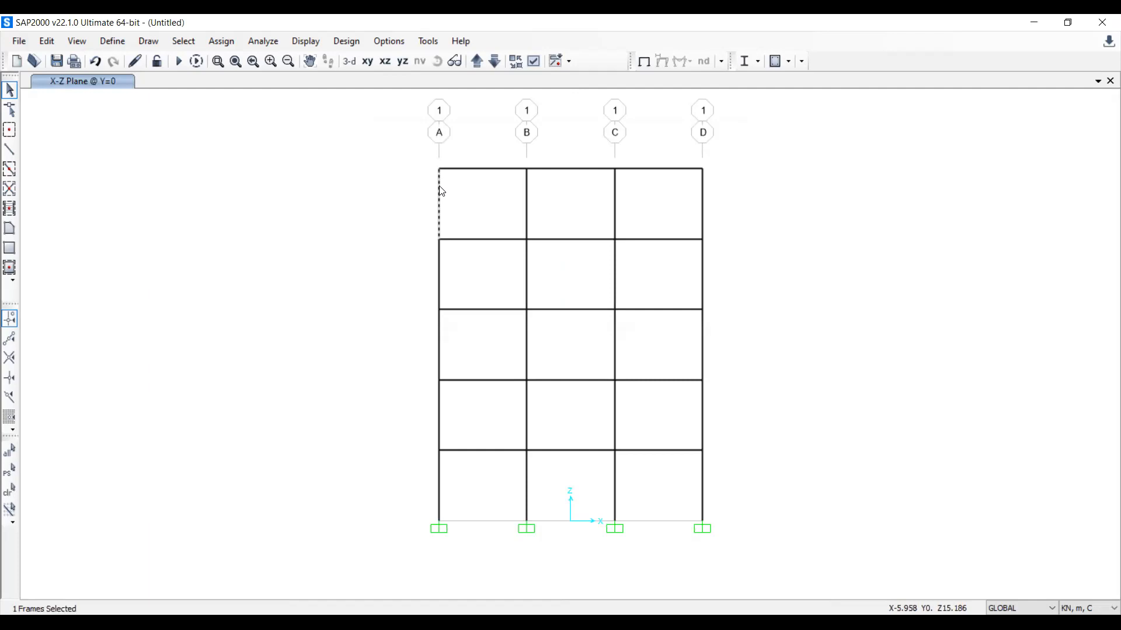
{"action": "right_click", "coordinate": [461, 199]}
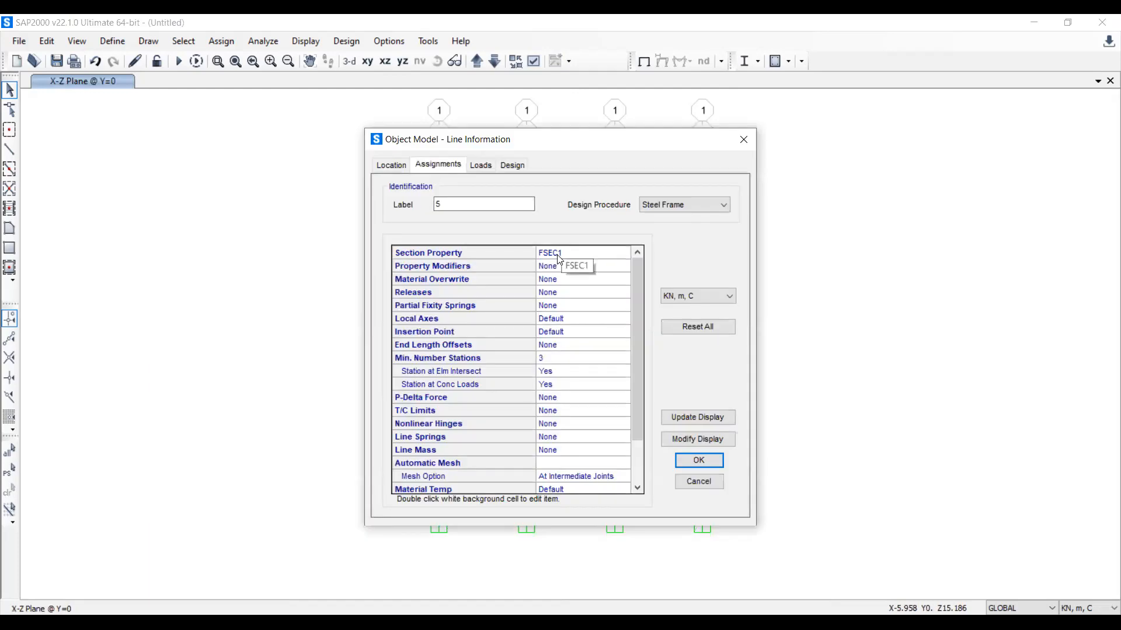
{"action": "left_click", "coordinate": [743, 139]}
Assign the Beam 40 x30 section to all the beams in the three bays
{"action": "left_click_drag", "start_coordinate": [497, 153], "coordinate": [478, 475]}
{"action": "left_click_drag", "start_coordinate": [572, 155], "coordinate": [572, 461]}
{"action": "left_click_drag", "start_coordinate": [665, 161], "coordinate": [645, 470]}
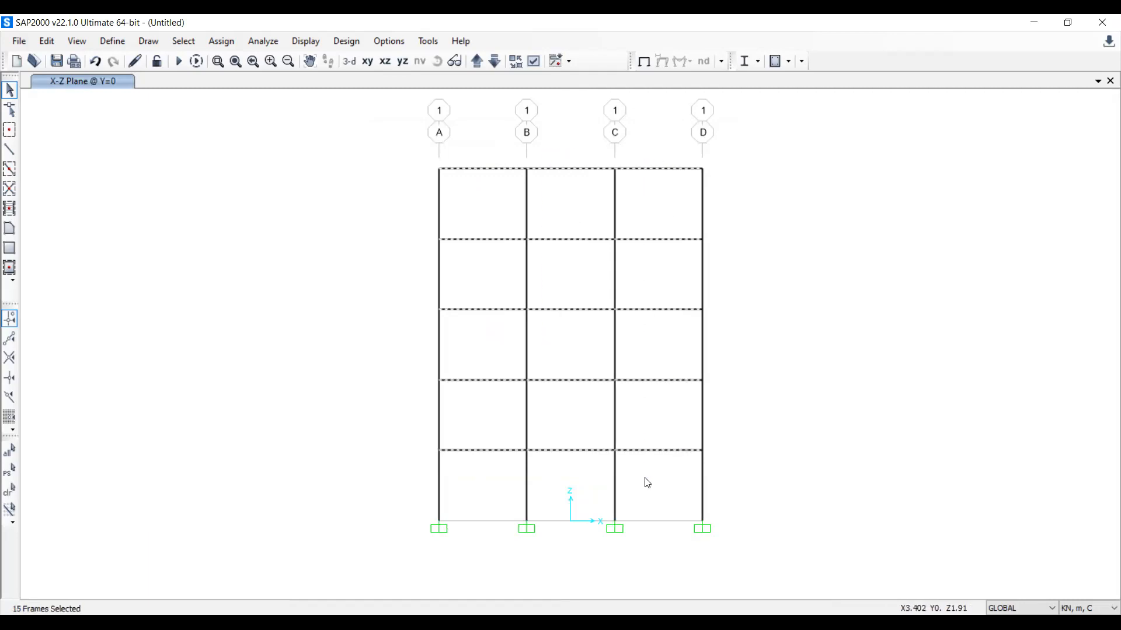
{"action": "left_click", "coordinate": [221, 40]}
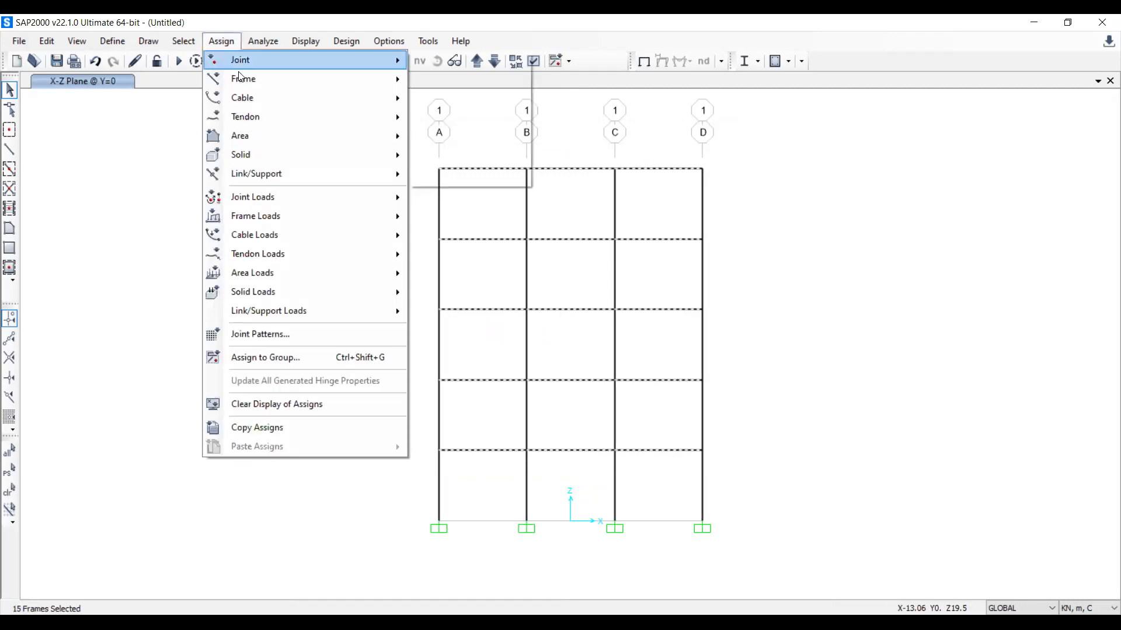
{"action": "mouse_move", "coordinate": [240, 78]}
{"action": "left_click", "coordinate": [503, 79]}
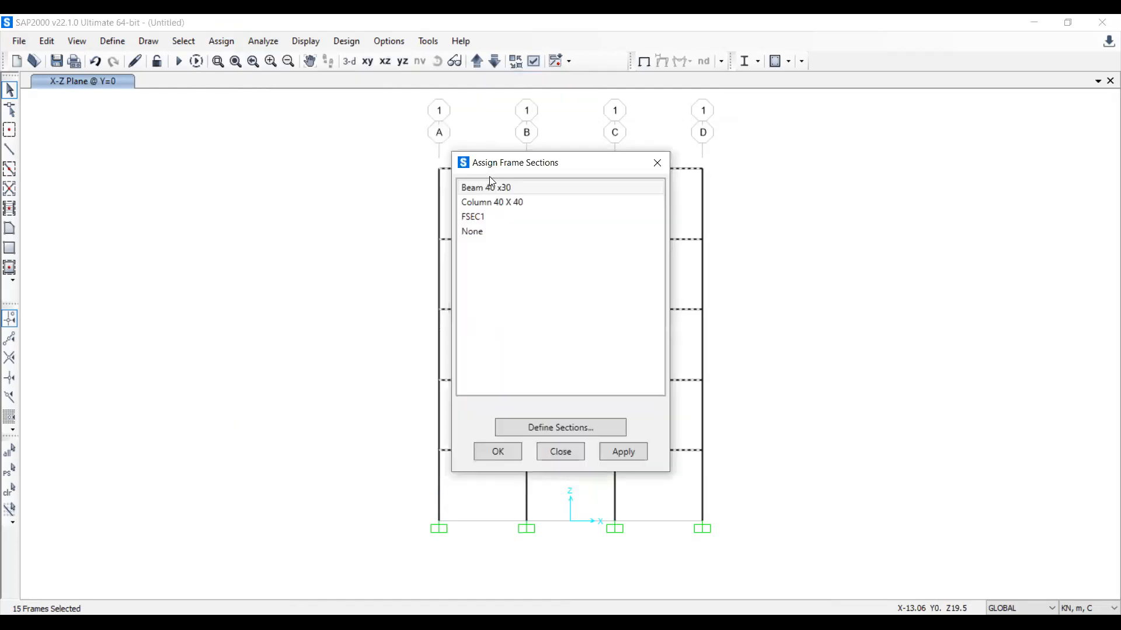
{"action": "left_click_drag", "start_coordinate": [495, 161], "coordinate": [215, 145]}
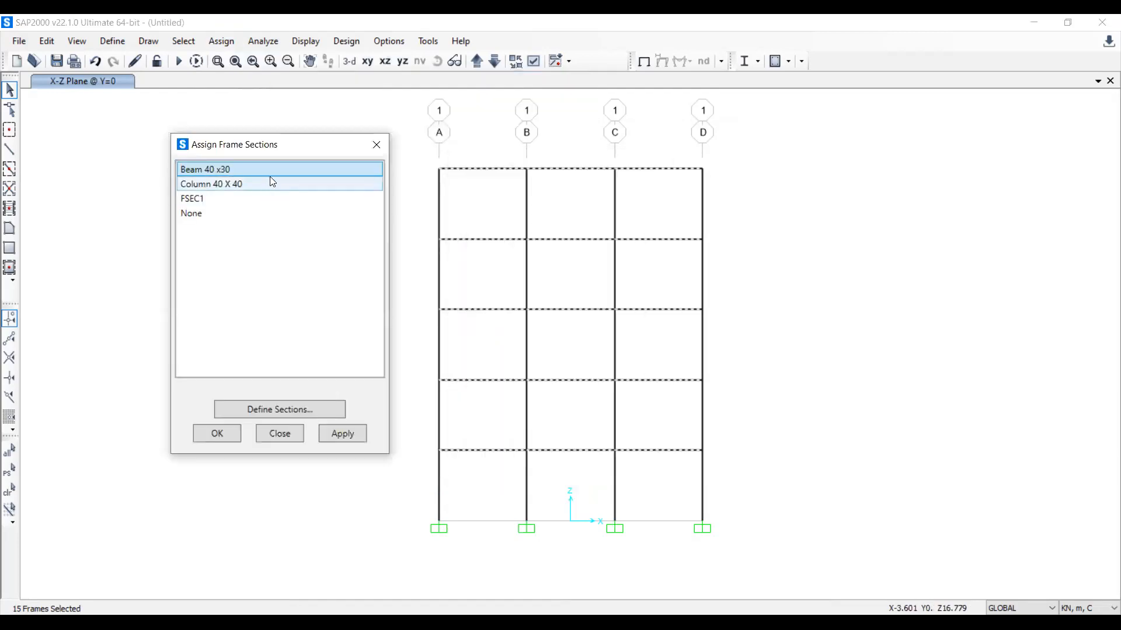
{"action": "left_click", "coordinate": [342, 435]}
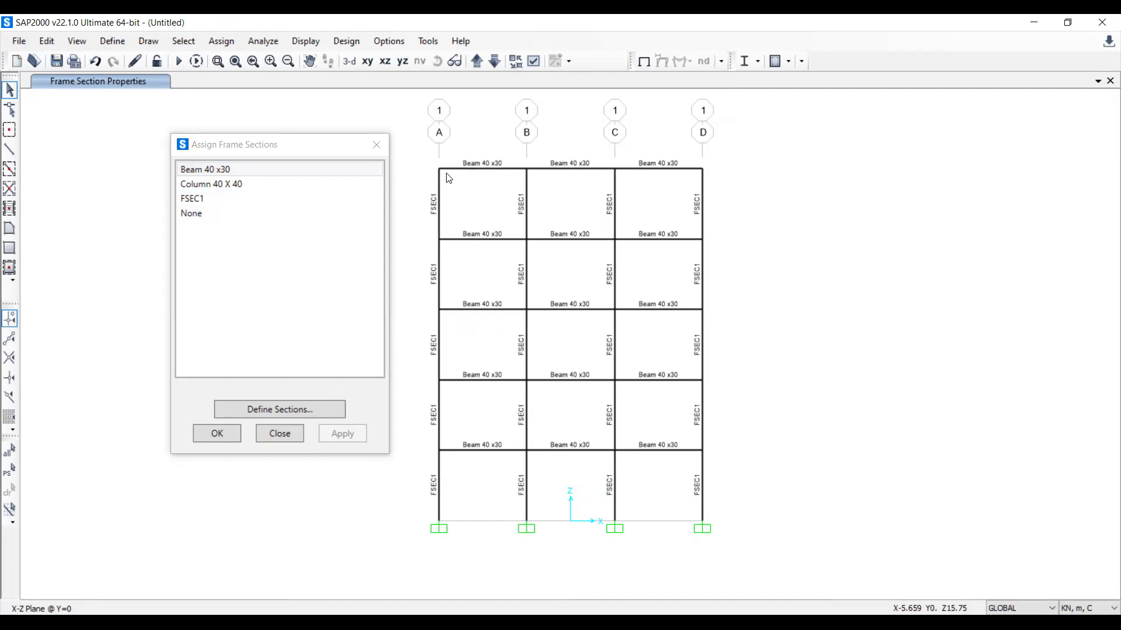
Assign the Column 40 X 40 section to all the columns in the five stories and clear the section labels from the view
{"action": "left_click_drag", "start_coordinate": [675, 214], "coordinate": [430, 222]}
{"action": "left_click_drag", "start_coordinate": [731, 258], "coordinate": [423, 292]}
{"action": "left_click_drag", "start_coordinate": [742, 343], "coordinate": [413, 373]}
{"action": "left_click_drag", "start_coordinate": [734, 402], "coordinate": [422, 432]}
{"action": "left_click_drag", "start_coordinate": [715, 485], "coordinate": [392, 502]}
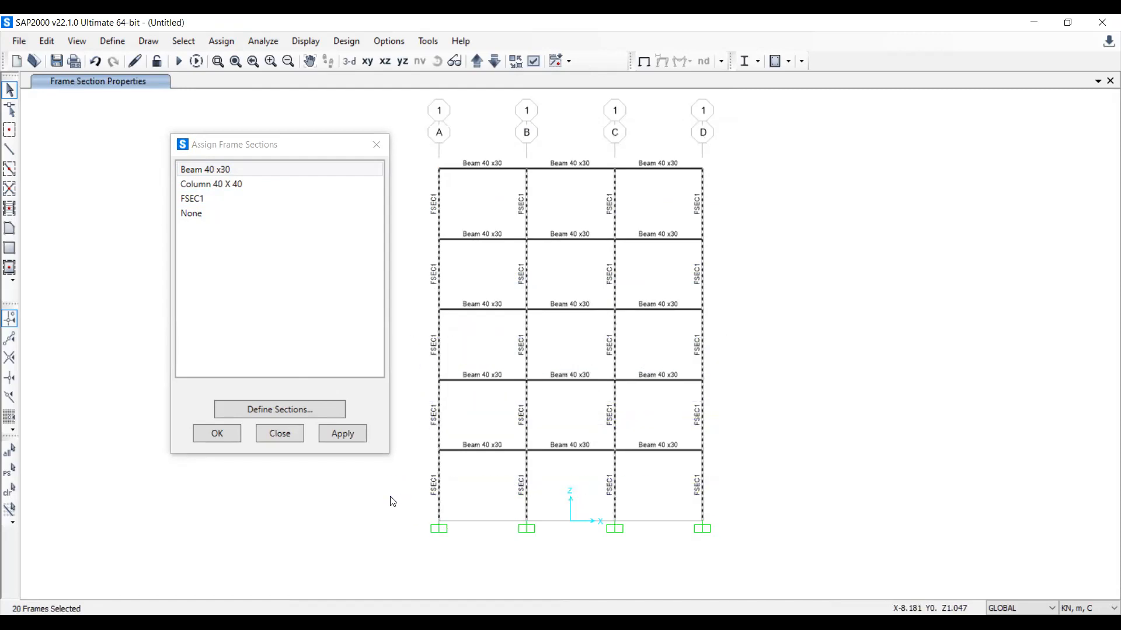
{"action": "left_click", "coordinate": [221, 189]}
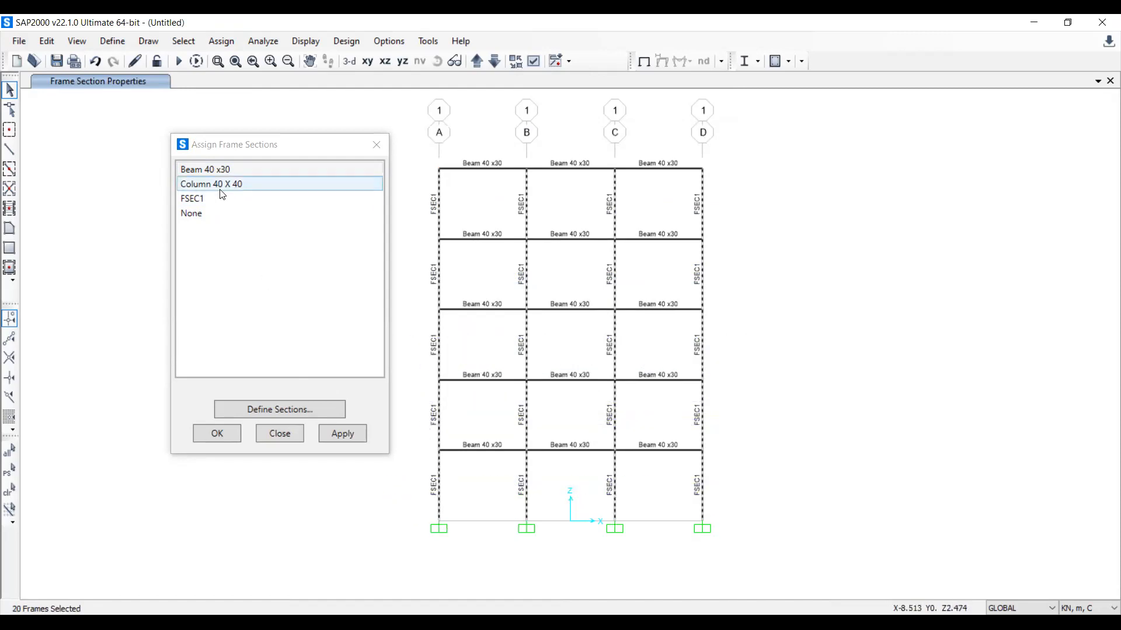
{"action": "left_click", "coordinate": [350, 430]}
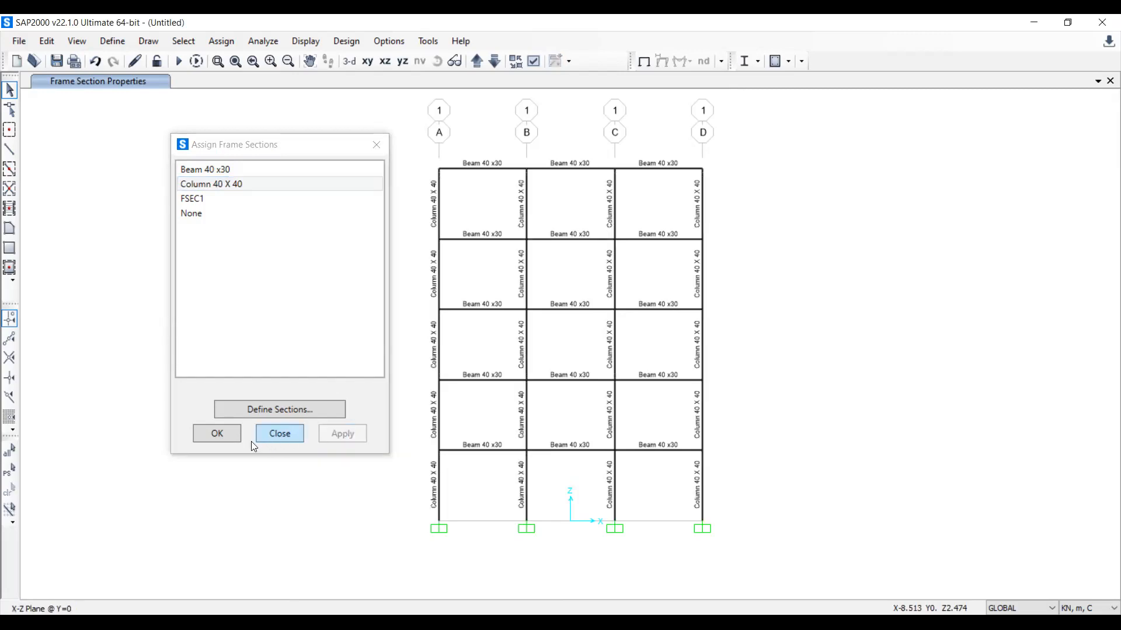
{"action": "left_click", "coordinate": [217, 434]}
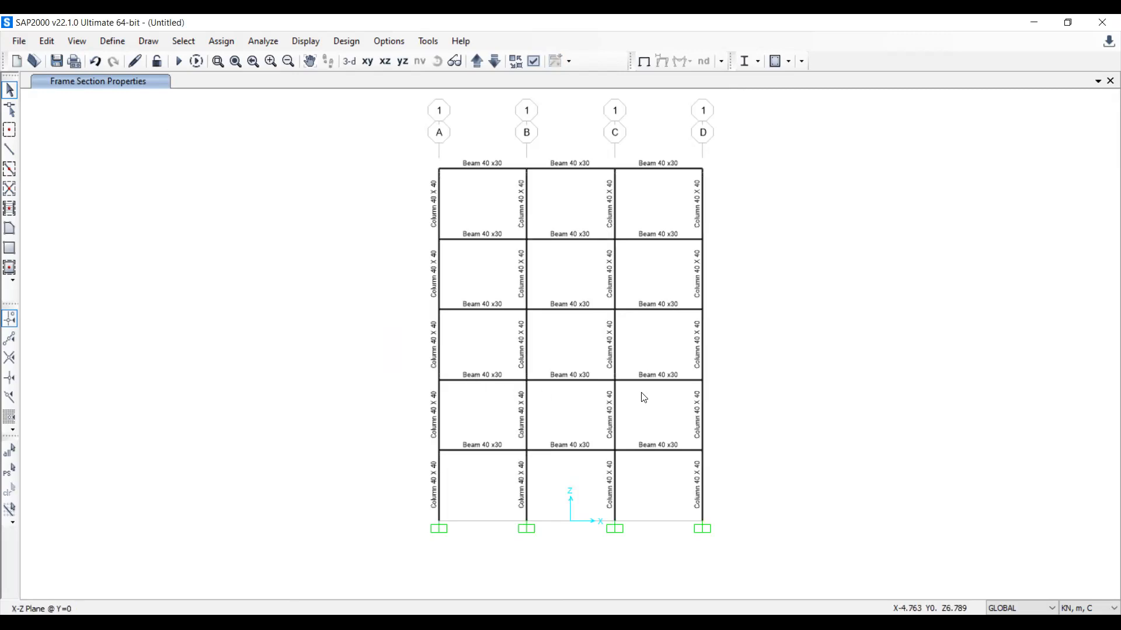
{"action": "scroll", "coordinate": [525, 241], "scroll_direction": "up", "scroll_amount": 2}
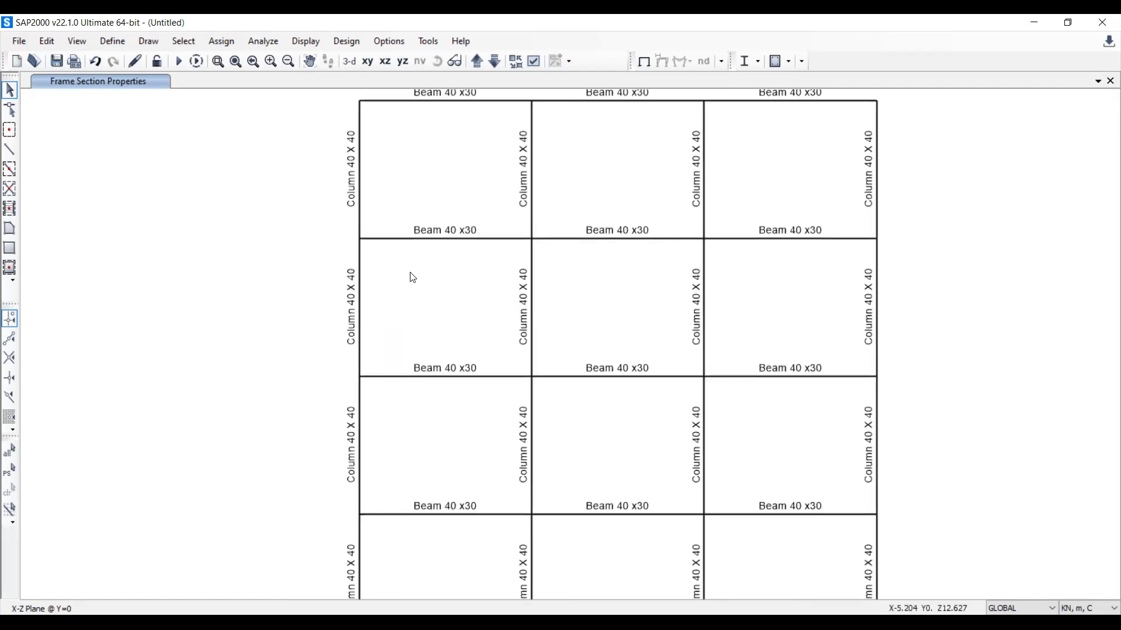
{"action": "scroll", "coordinate": [388, 222], "scroll_direction": "down", "scroll_amount": 2}
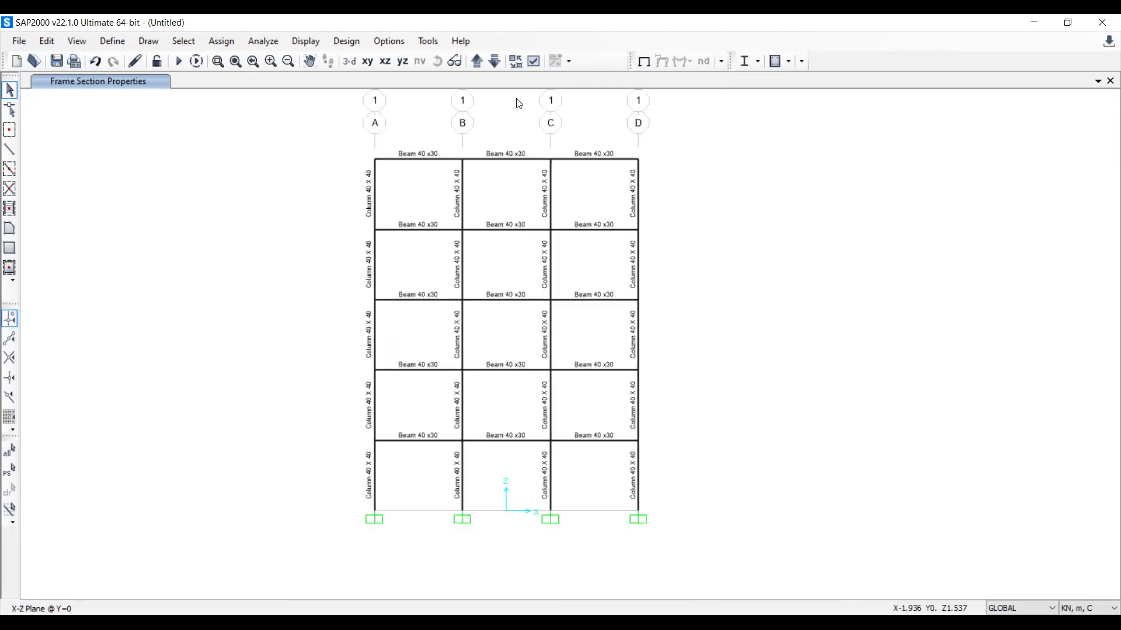
{"action": "left_click", "coordinate": [645, 61]}
Delete the FSEC1 section from the frame properties and accept the remaining list
{"action": "left_click", "coordinate": [112, 40]}
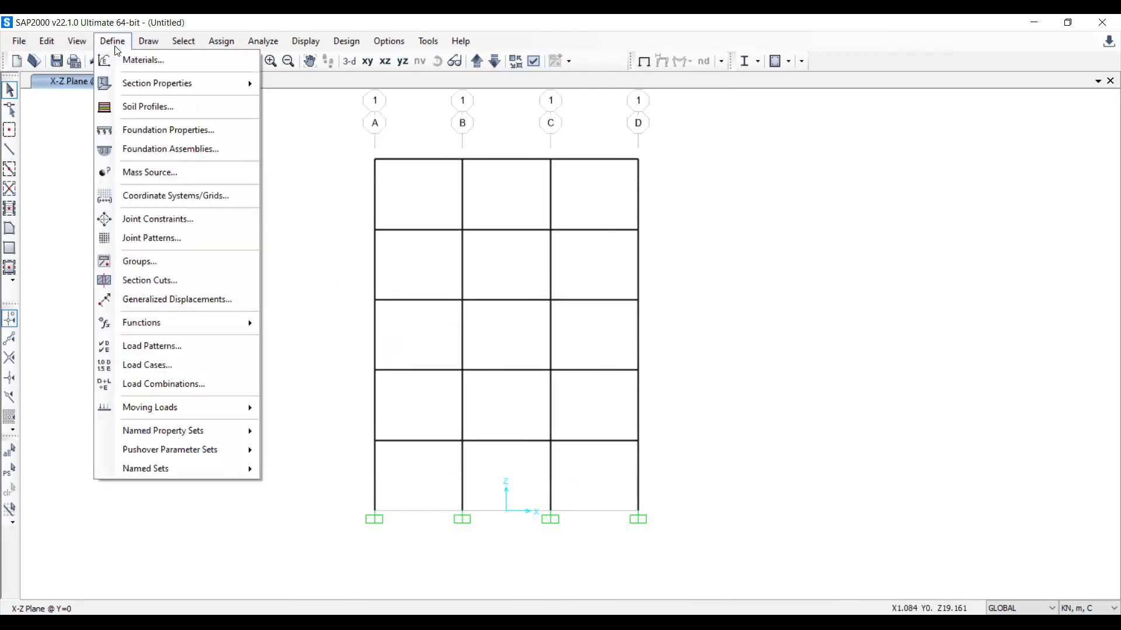
{"action": "mouse_move", "coordinate": [154, 88]}
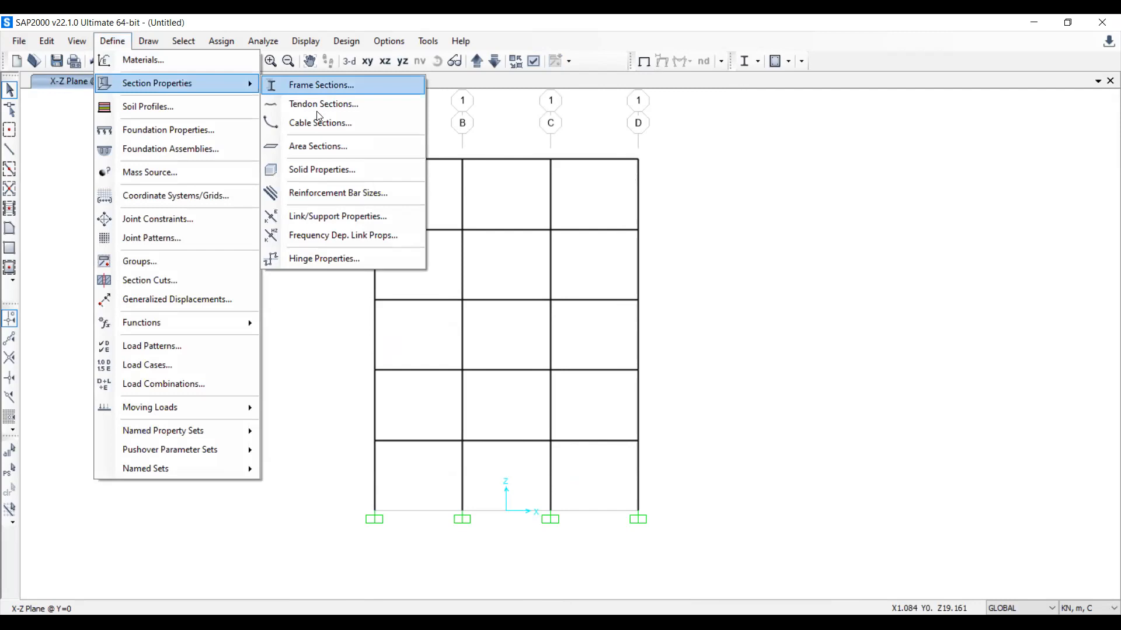
{"action": "left_click", "coordinate": [291, 87]}
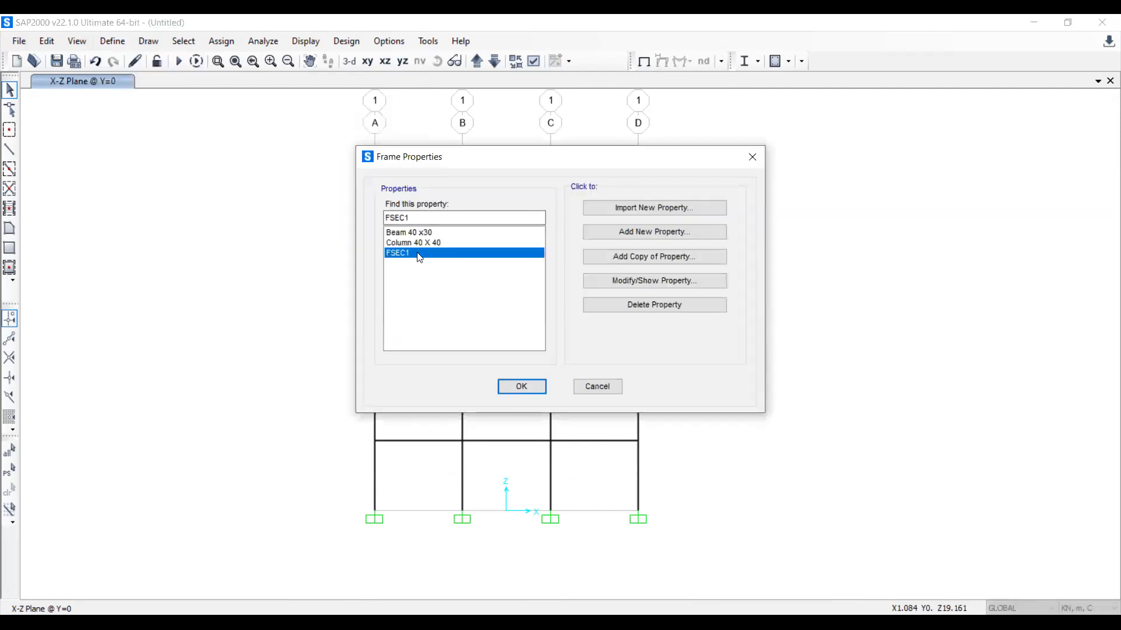
{"action": "left_click", "coordinate": [623, 312]}
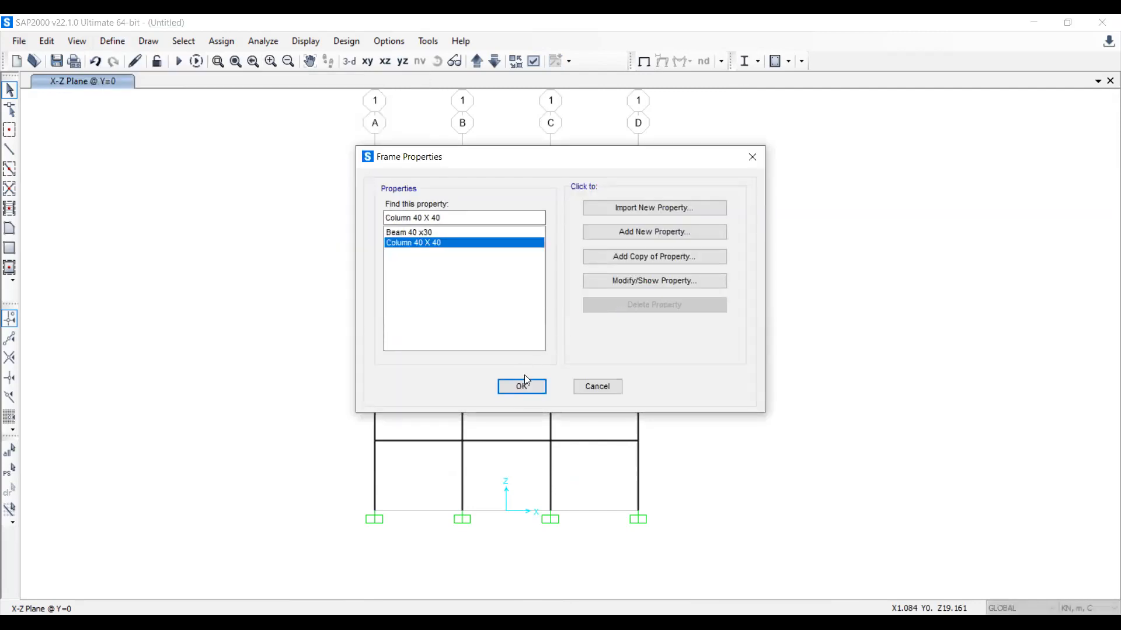
{"action": "left_click", "coordinate": [522, 387]}
{"action": "left_click", "coordinate": [112, 40]}
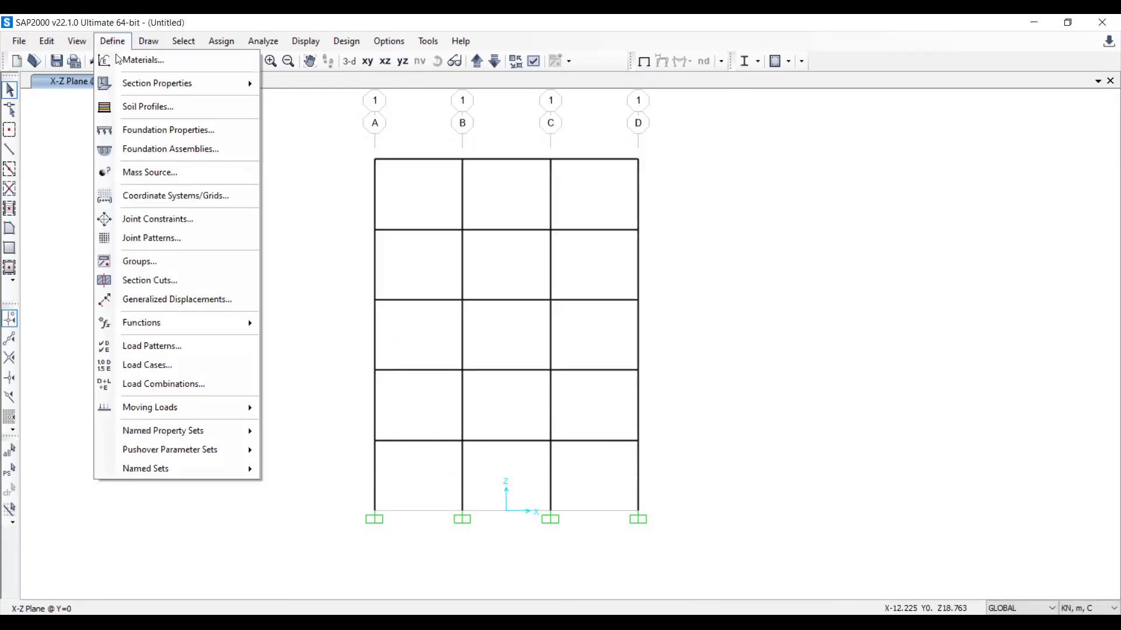
{"action": "mouse_move", "coordinate": [156, 88]}
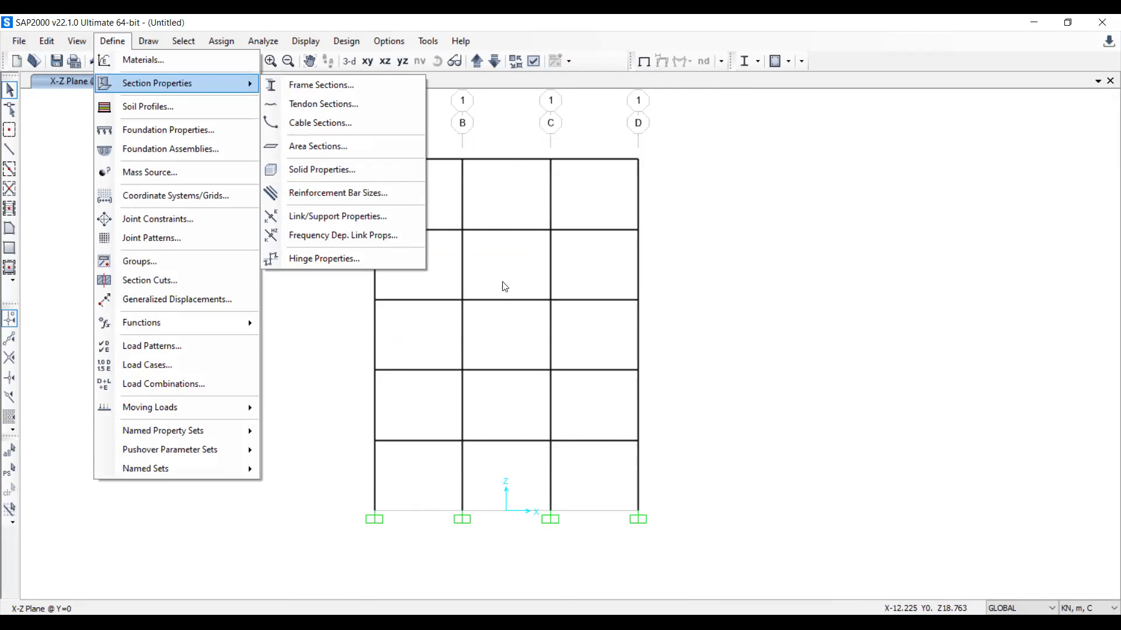
{"action": "left_click", "coordinate": [723, 260]}
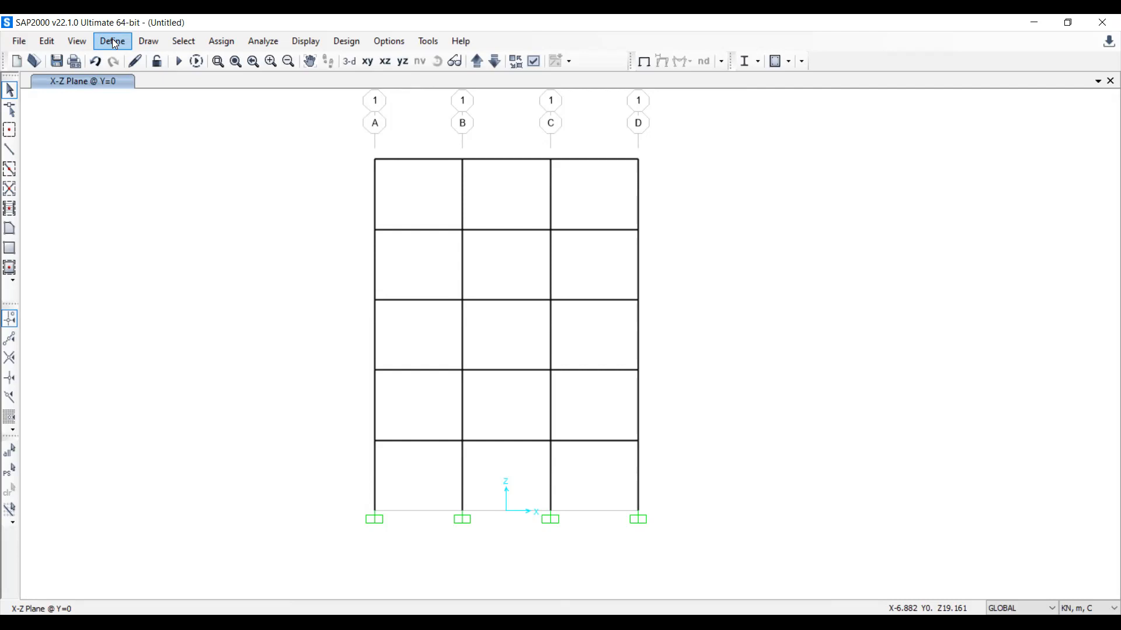
Add a load pattern named SIDL of type Super Dead to the model's load patterns
{"action": "left_click", "coordinate": [113, 42]}
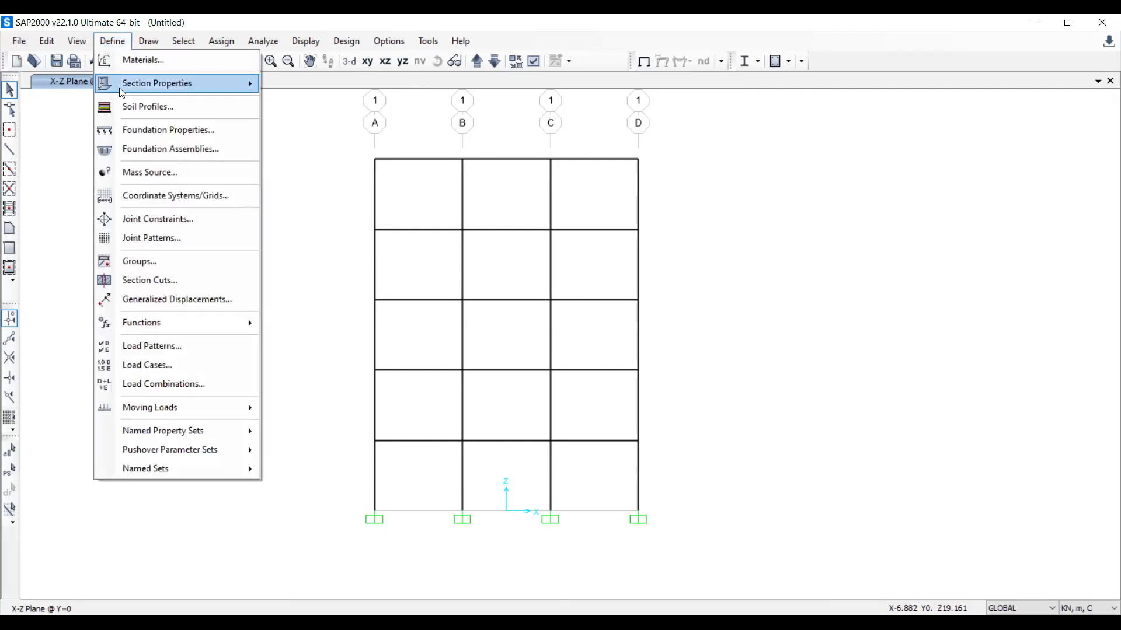
{"action": "left_click", "coordinate": [142, 349]}
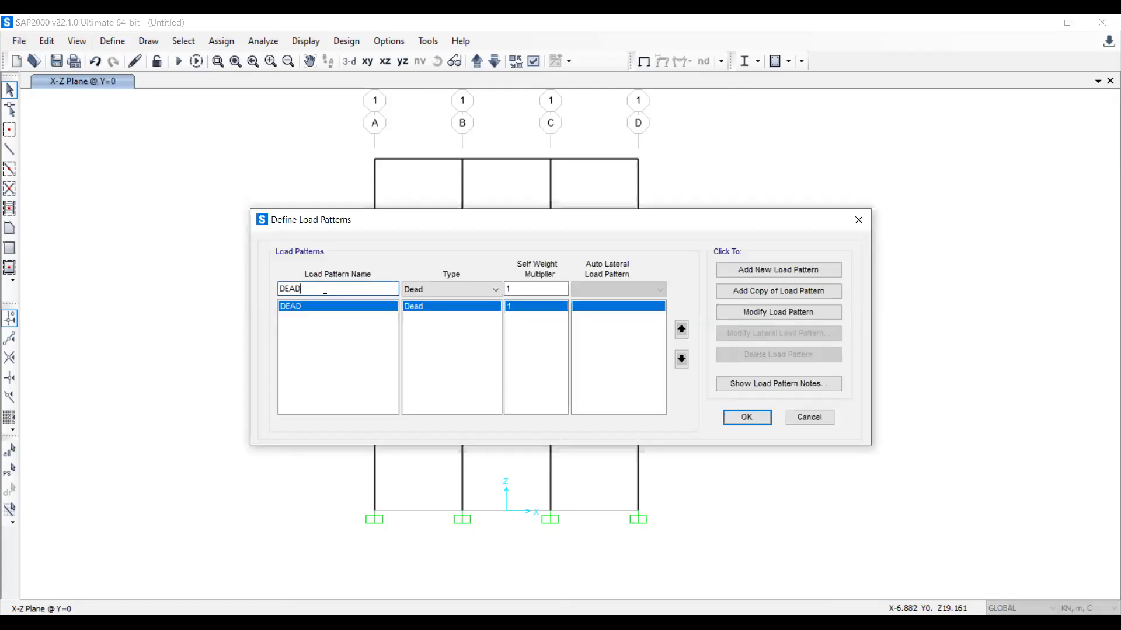
{"action": "double_click", "coordinate": [325, 290]}
{"action": "type", "text": "SIDL"}
{"action": "left_click", "coordinate": [463, 291]}
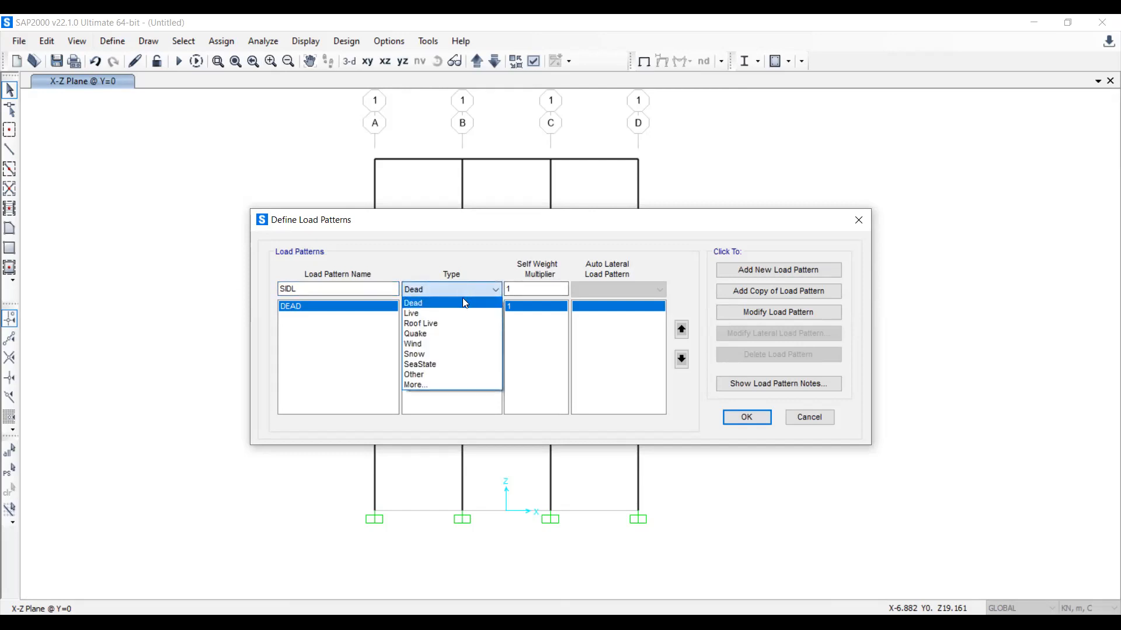
{"action": "left_click", "coordinate": [420, 375]}
{"action": "left_click", "coordinate": [448, 290]}
{"action": "left_click", "coordinate": [420, 385]}
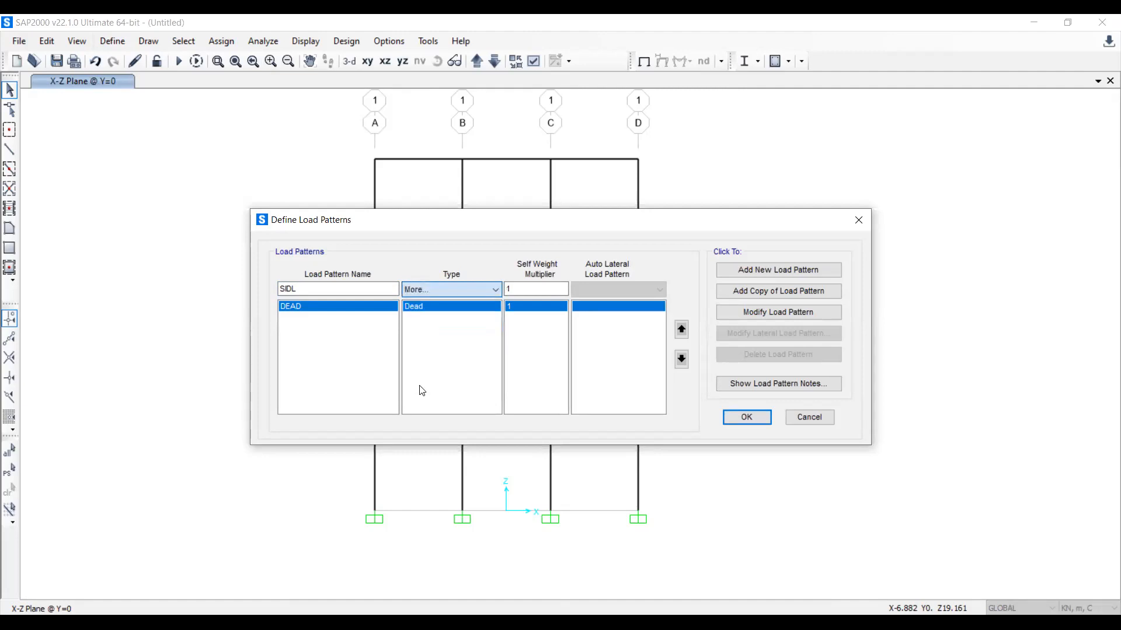
{"action": "left_click", "coordinate": [438, 289]}
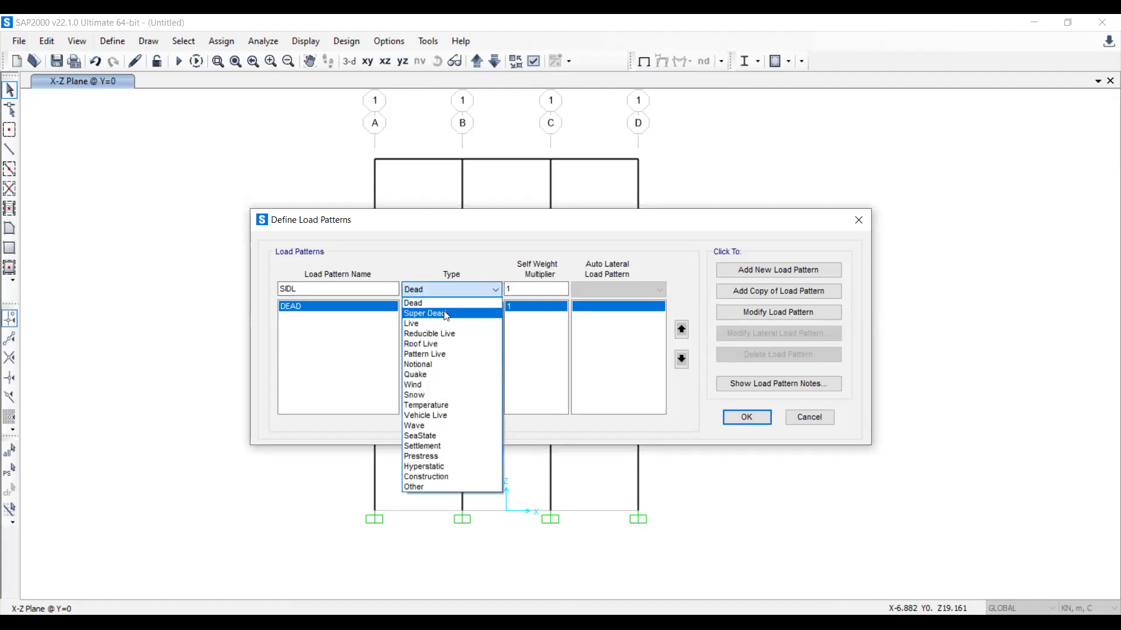
{"action": "left_click", "coordinate": [446, 314]}
{"action": "left_click", "coordinate": [747, 269]}
Add a load pattern named LL of type Live and accept the load pattern definitions
{"action": "double_click", "coordinate": [345, 287]}
{"action": "type", "text": "LL"}
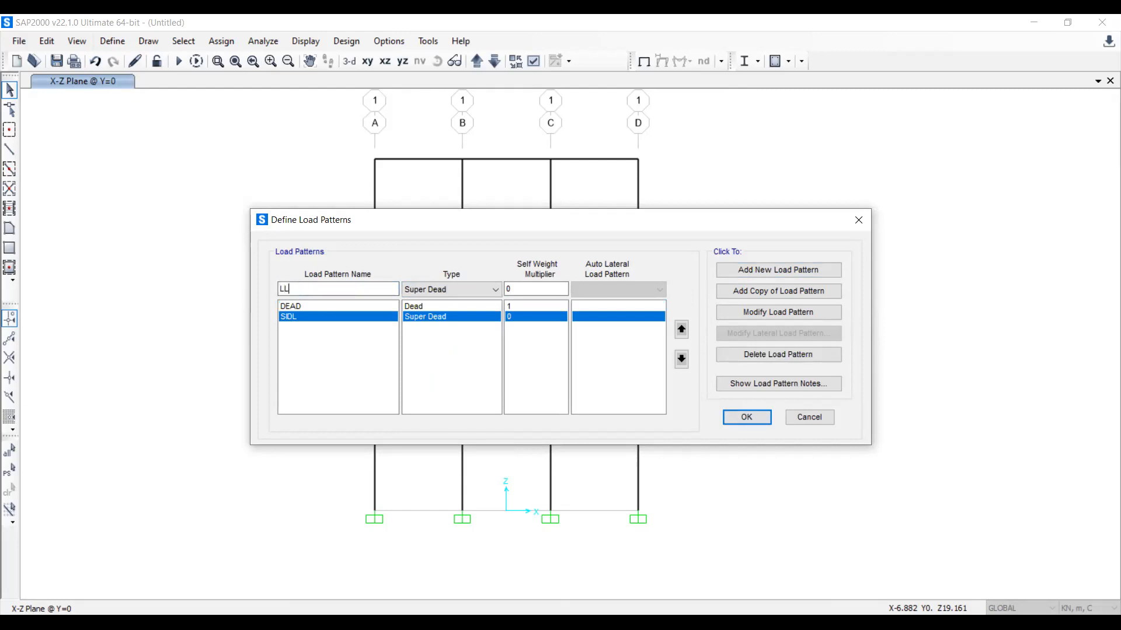
{"action": "left_click", "coordinate": [409, 291]}
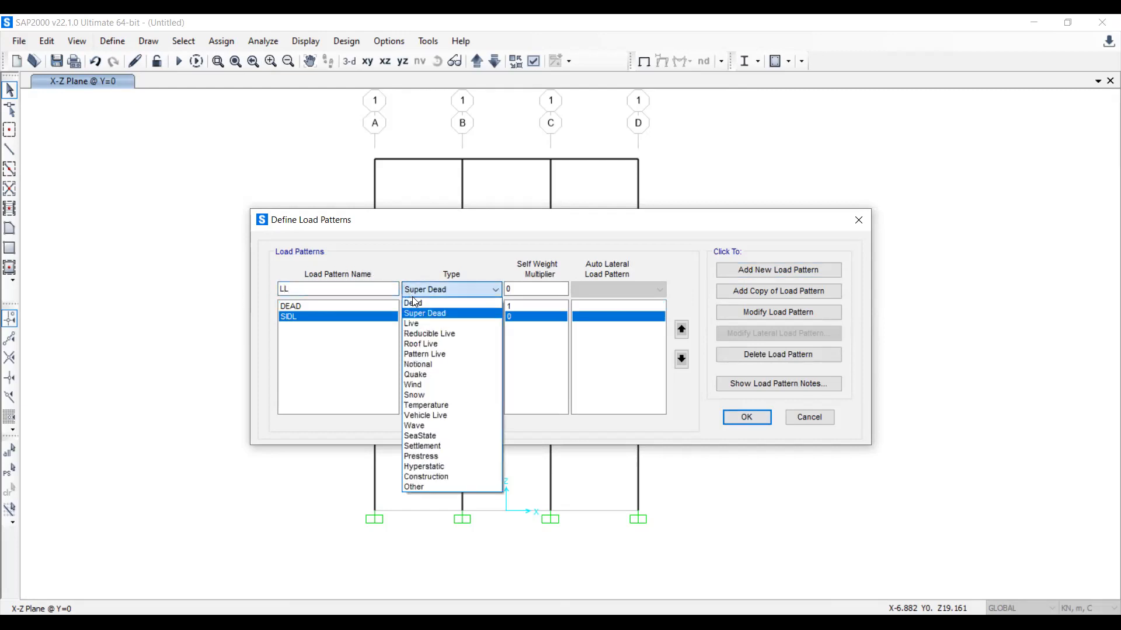
{"action": "left_click", "coordinate": [435, 324]}
{"action": "left_click", "coordinate": [778, 270]}
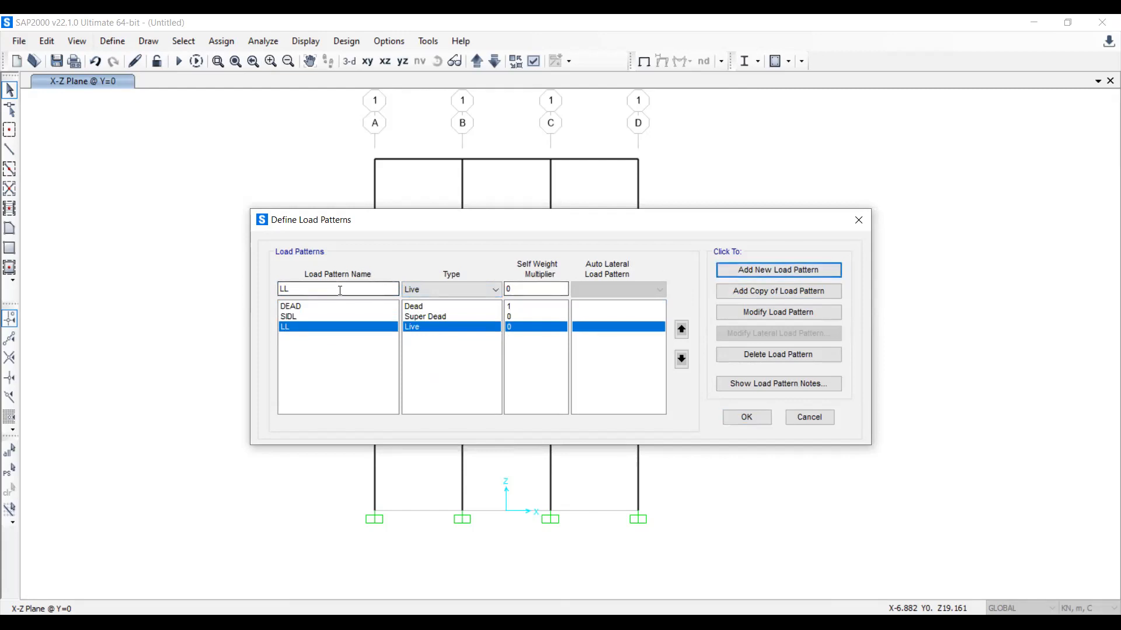
{"action": "left_click", "coordinate": [747, 417]}
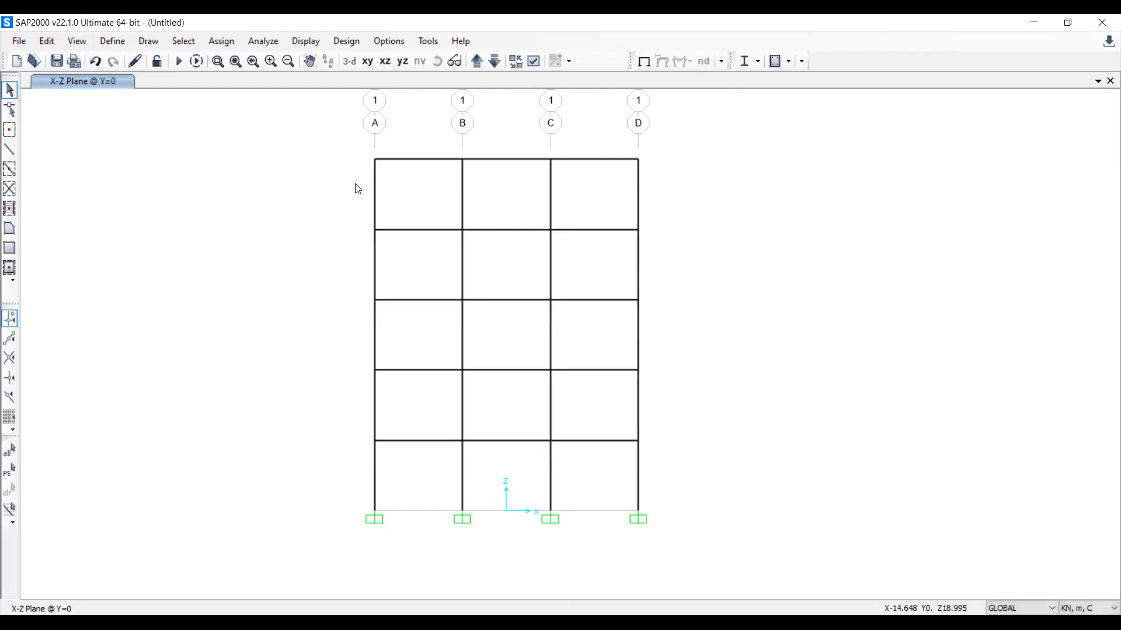
{"action": "left_click", "coordinate": [110, 42]}
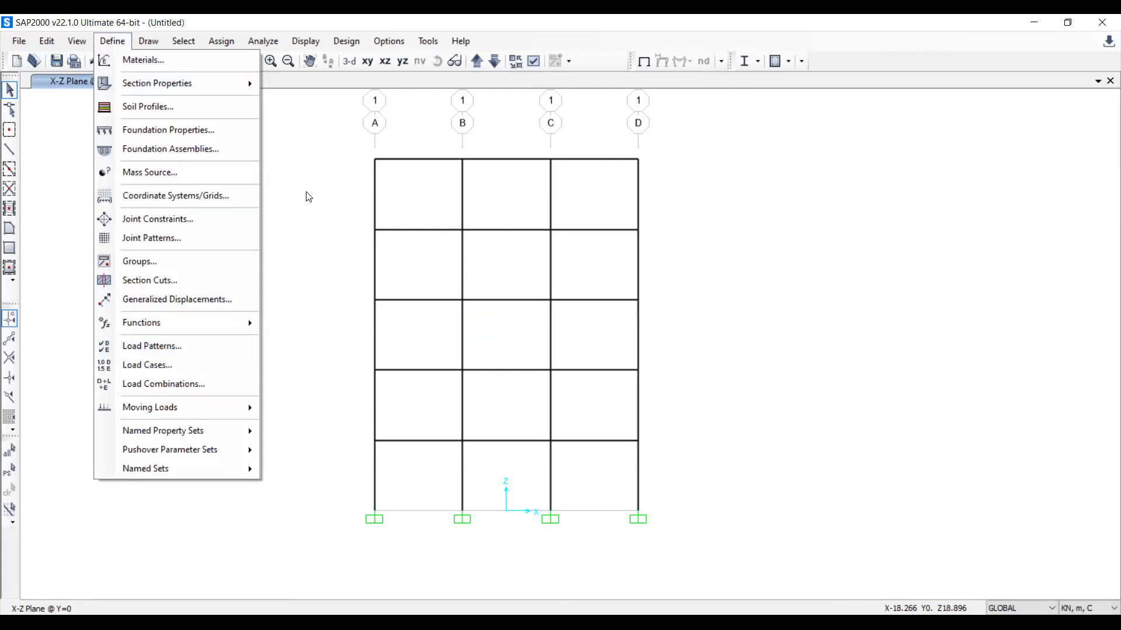
{"action": "left_click", "coordinate": [346, 151]}
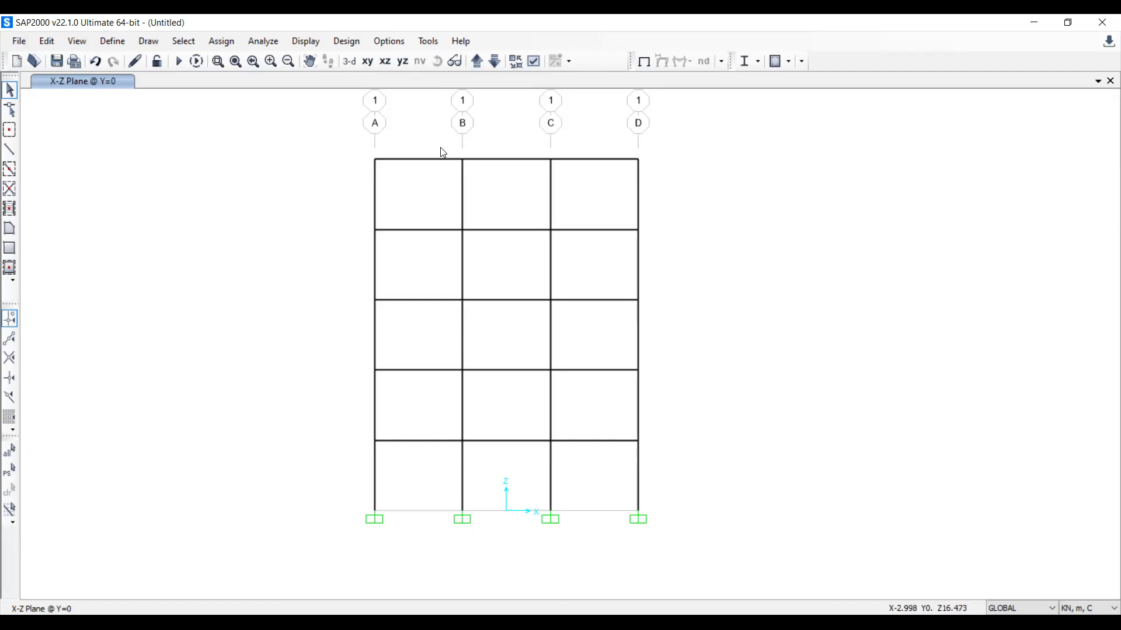
Assign a uniform distributed gravity load of 15 kN/m in the SIDL pattern to all beams in the three bays
{"action": "left_click_drag", "start_coordinate": [443, 153], "coordinate": [400, 460]}
{"action": "left_click_drag", "start_coordinate": [518, 134], "coordinate": [489, 485]}
{"action": "left_click_drag", "start_coordinate": [597, 142], "coordinate": [591, 449]}
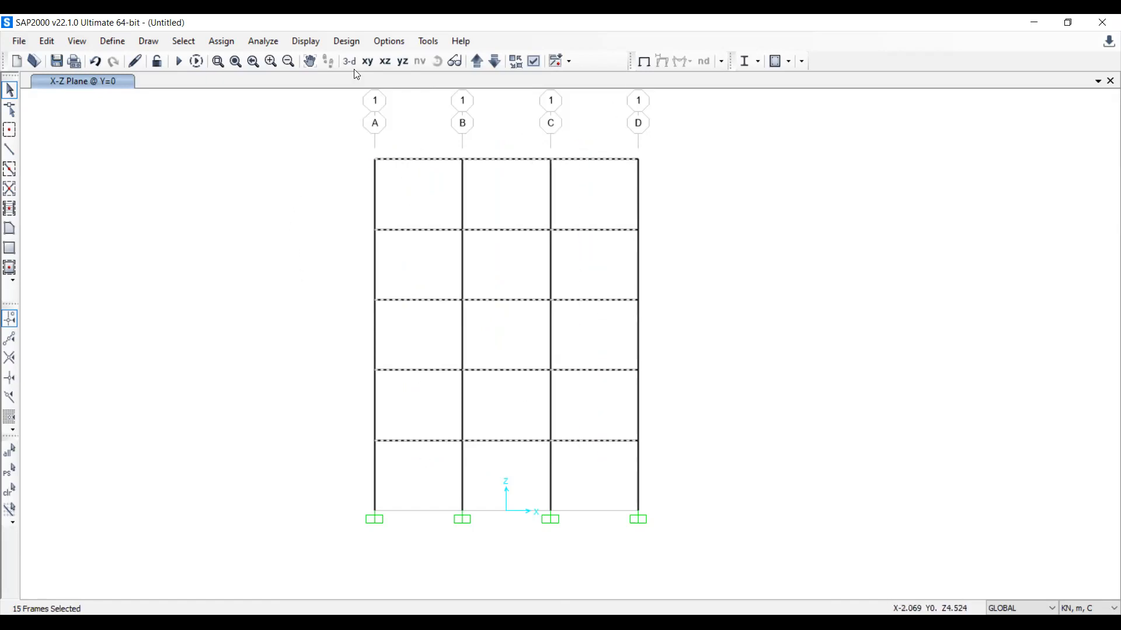
{"action": "left_click", "coordinate": [214, 39]}
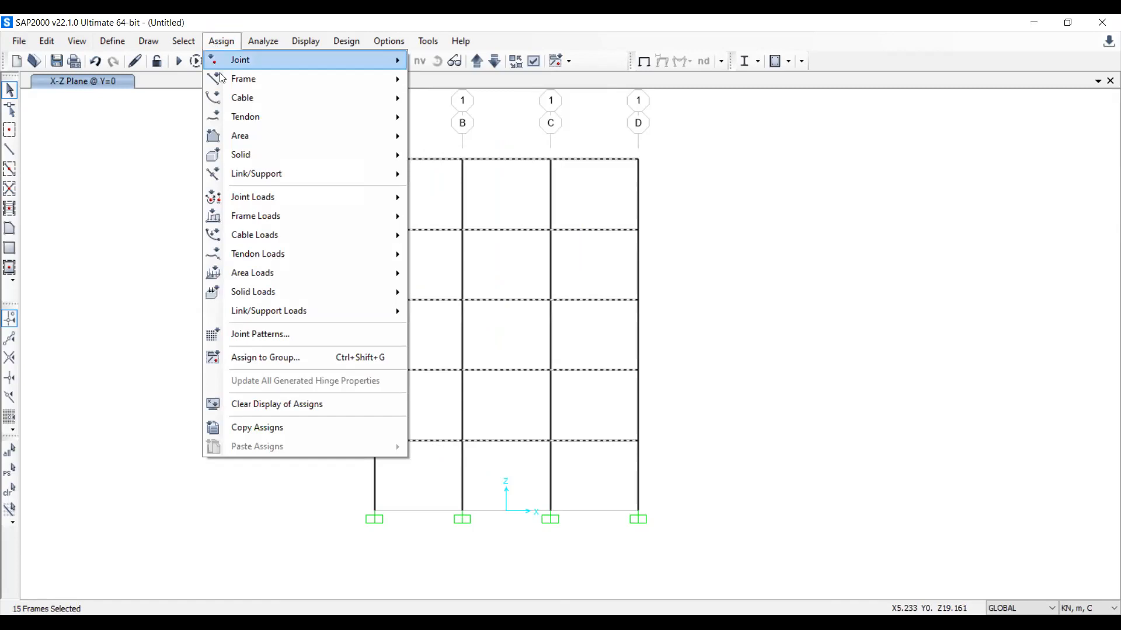
{"action": "mouse_move", "coordinate": [278, 220]}
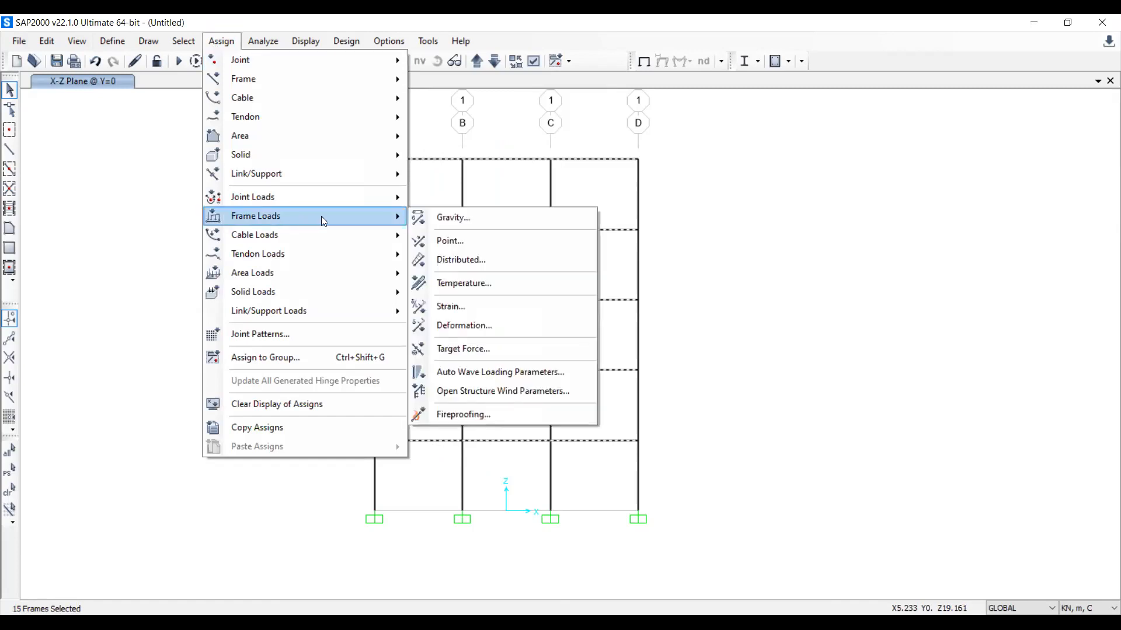
{"action": "left_click", "coordinate": [465, 266]}
{"action": "left_click", "coordinate": [505, 206]}
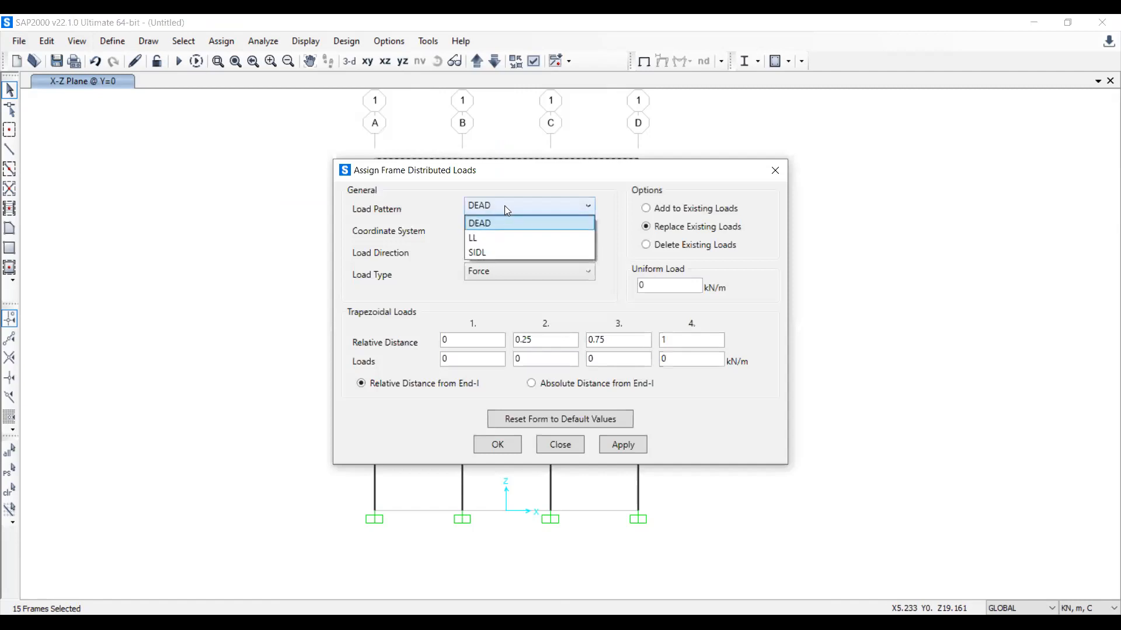
{"action": "left_click", "coordinate": [491, 251]}
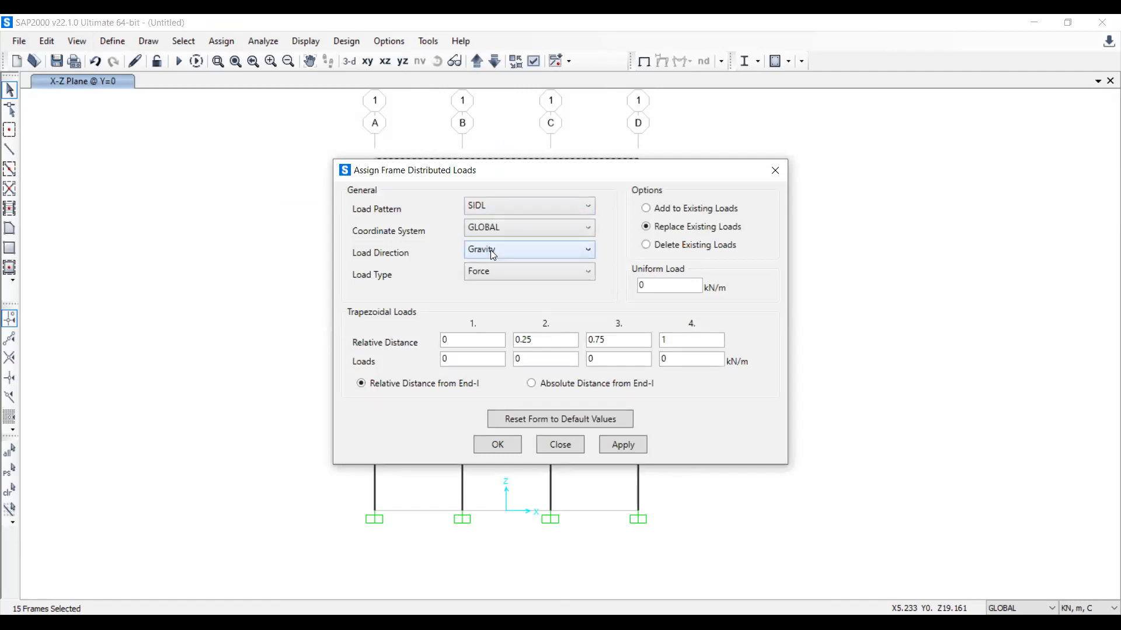
{"action": "left_click", "coordinate": [499, 206]}
{"action": "left_click", "coordinate": [499, 205]}
{"action": "left_click", "coordinate": [542, 274]}
{"action": "left_click", "coordinate": [542, 274]}
{"action": "left_click", "coordinate": [537, 254]}
{"action": "left_click", "coordinate": [536, 254]}
{"action": "key", "text": "Tab"}
{"action": "type", "text": "15"}
{"action": "left_click_drag", "start_coordinate": [547, 170], "coordinate": [193, 103]}
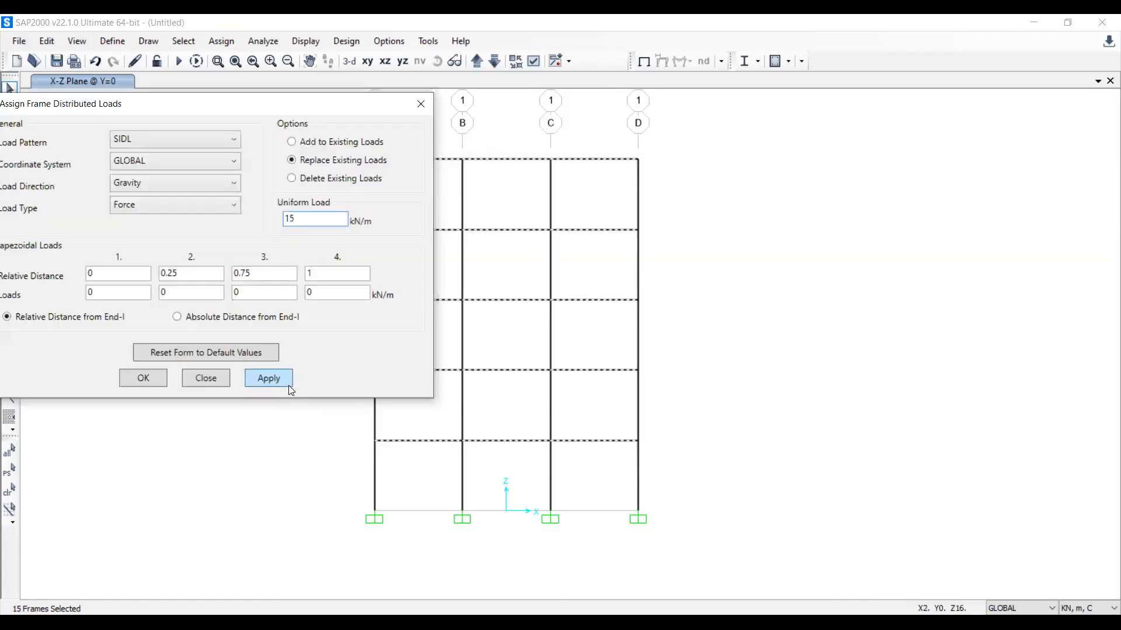
{"action": "left_click", "coordinate": [281, 381]}
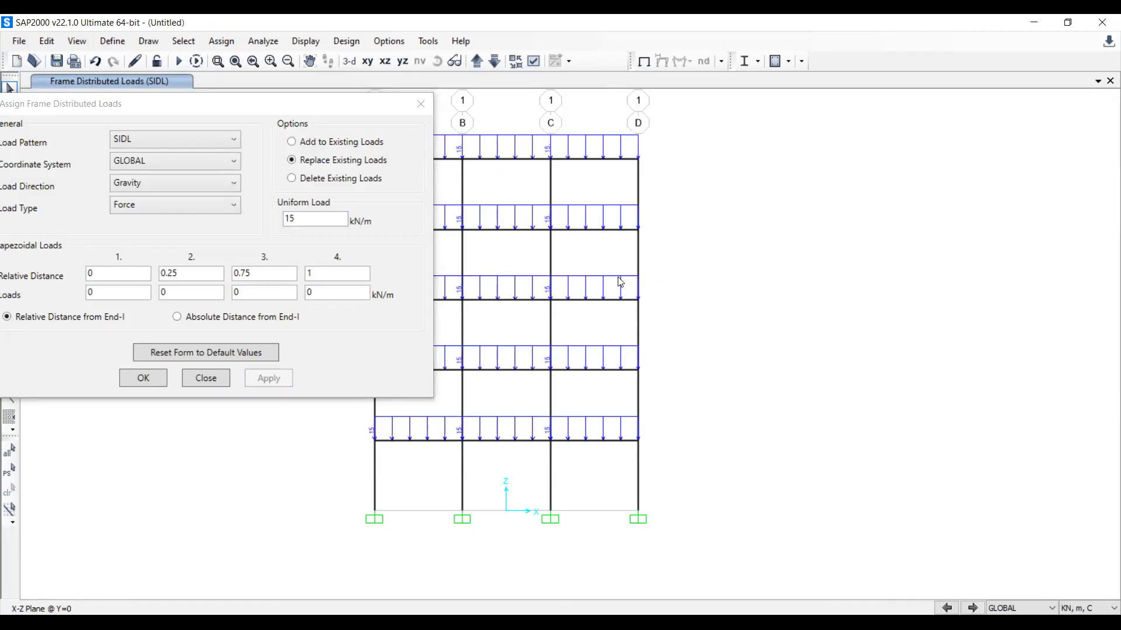
{"action": "left_click", "coordinate": [204, 377]}
Assign a uniform distributed gravity load of 20 kN/m in the LL pattern to all beams in the three bays
{"action": "left_click_drag", "start_coordinate": [434, 152], "coordinate": [392, 466]}
{"action": "left_click_drag", "start_coordinate": [517, 150], "coordinate": [489, 456]}
{"action": "left_click_drag", "start_coordinate": [610, 154], "coordinate": [569, 467]}
{"action": "left_click", "coordinate": [225, 42]}
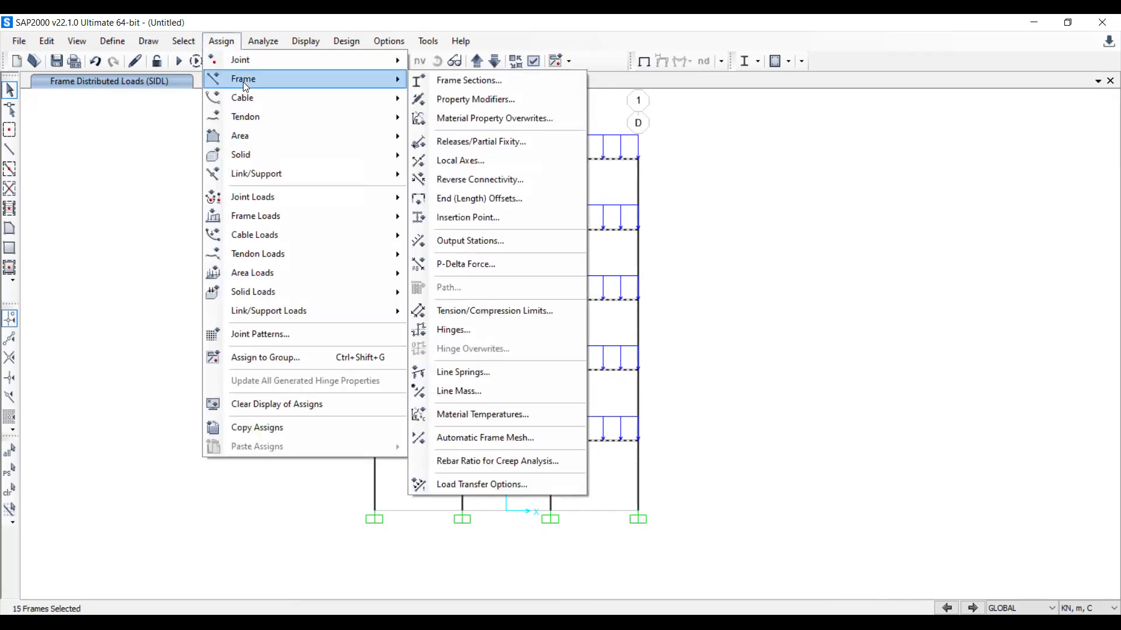
{"action": "mouse_move", "coordinate": [290, 217]}
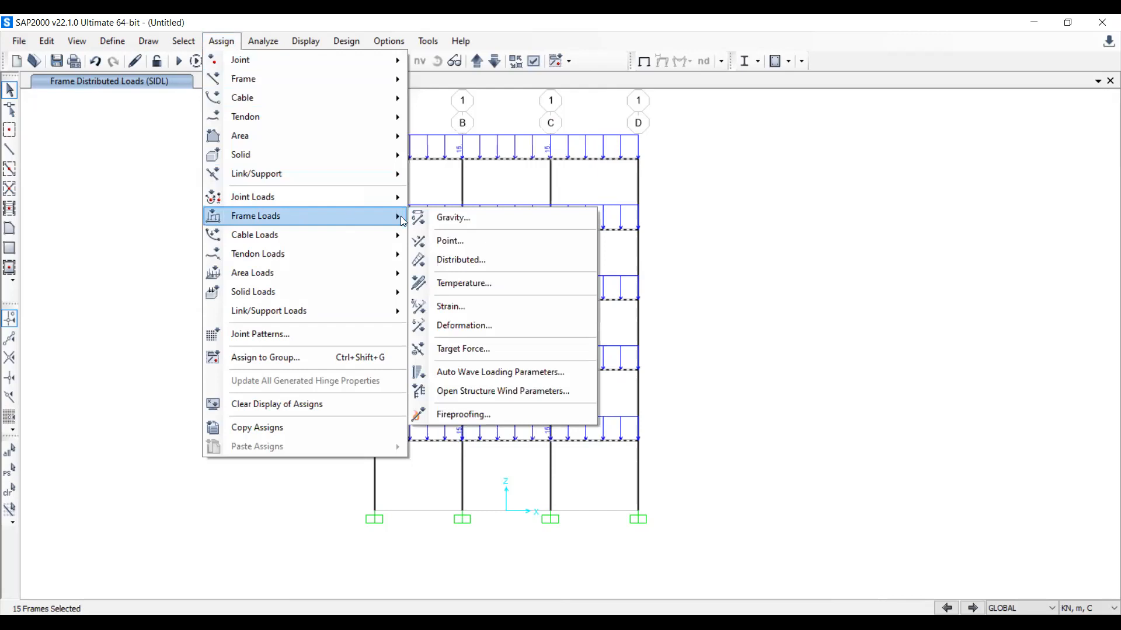
{"action": "left_click", "coordinate": [460, 260]}
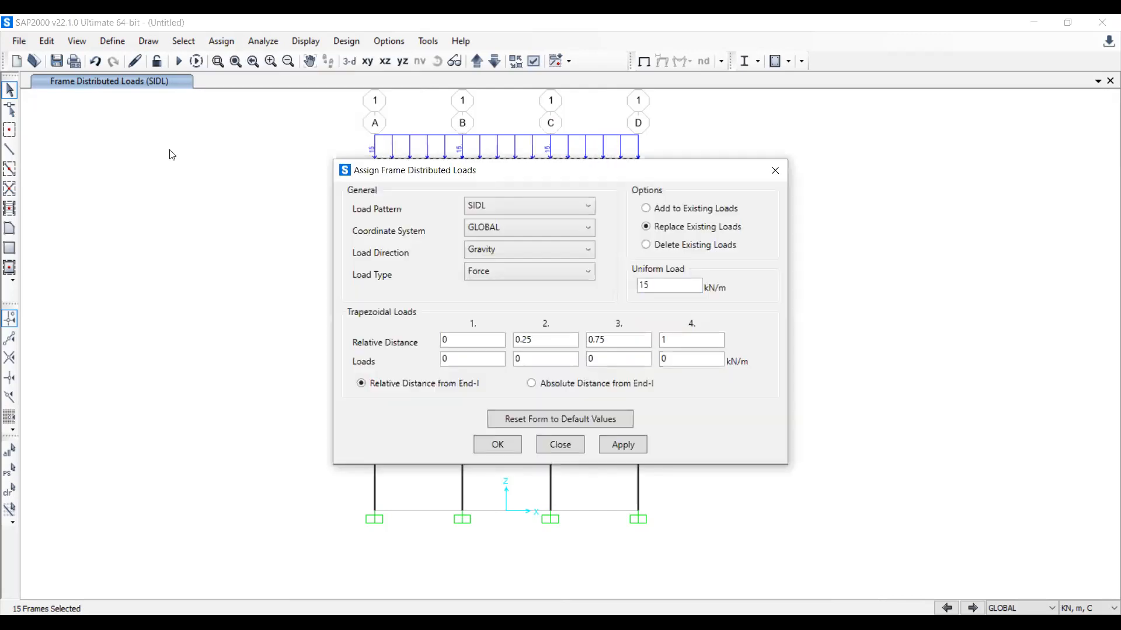
{"action": "left_click", "coordinate": [186, 185]}
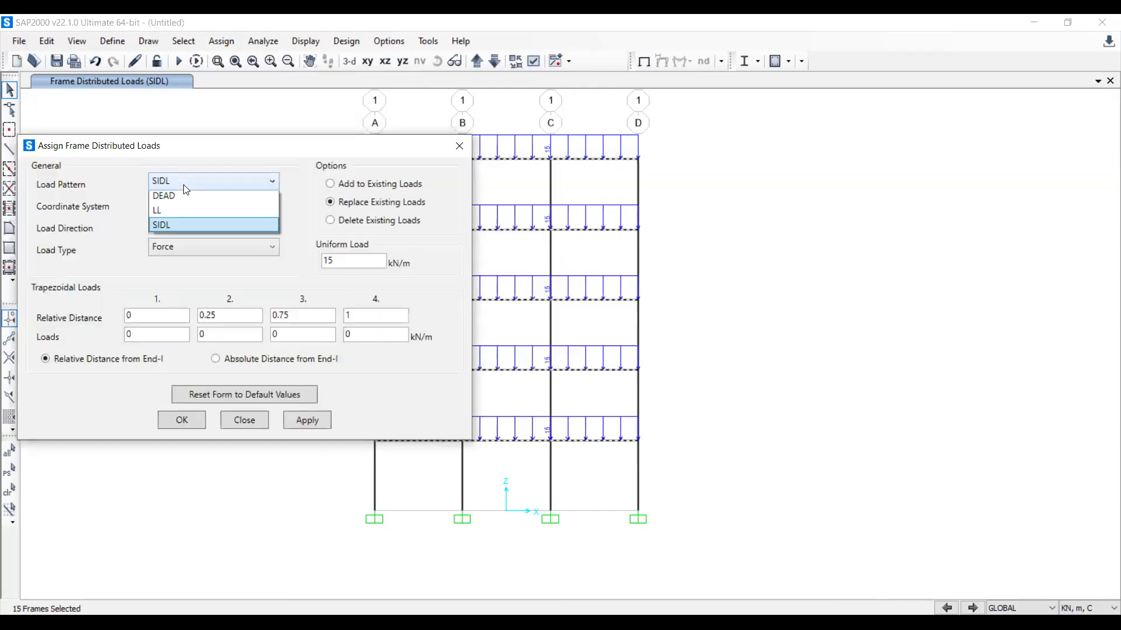
{"action": "left_click", "coordinate": [166, 212]}
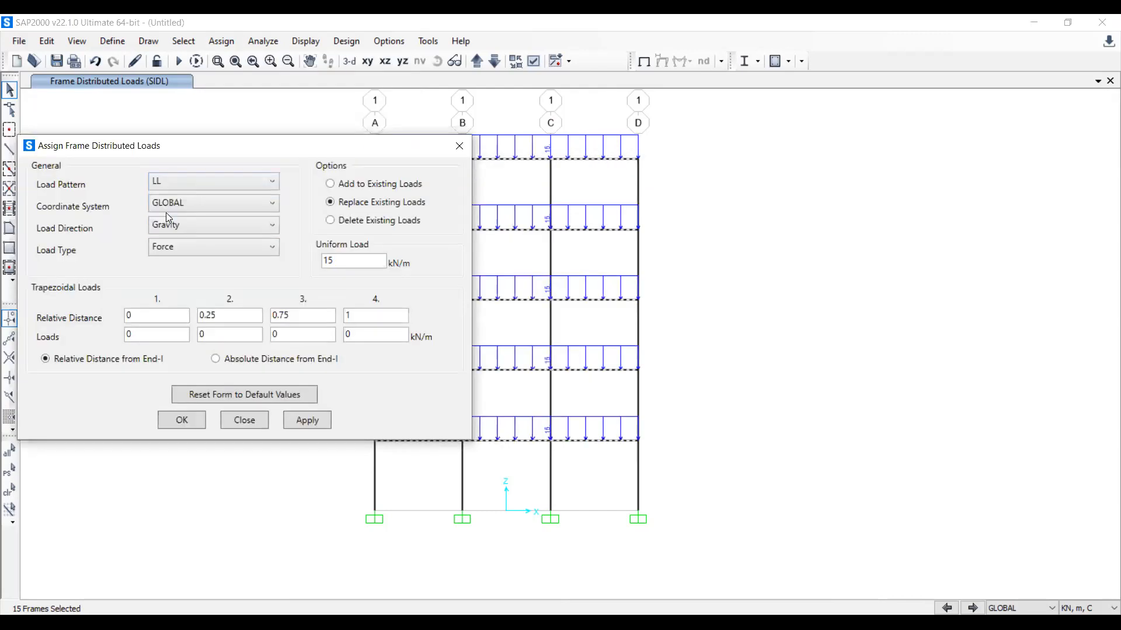
{"action": "double_click", "coordinate": [360, 258]}
{"action": "type", "text": "20"}
{"action": "left_click", "coordinate": [316, 421]}
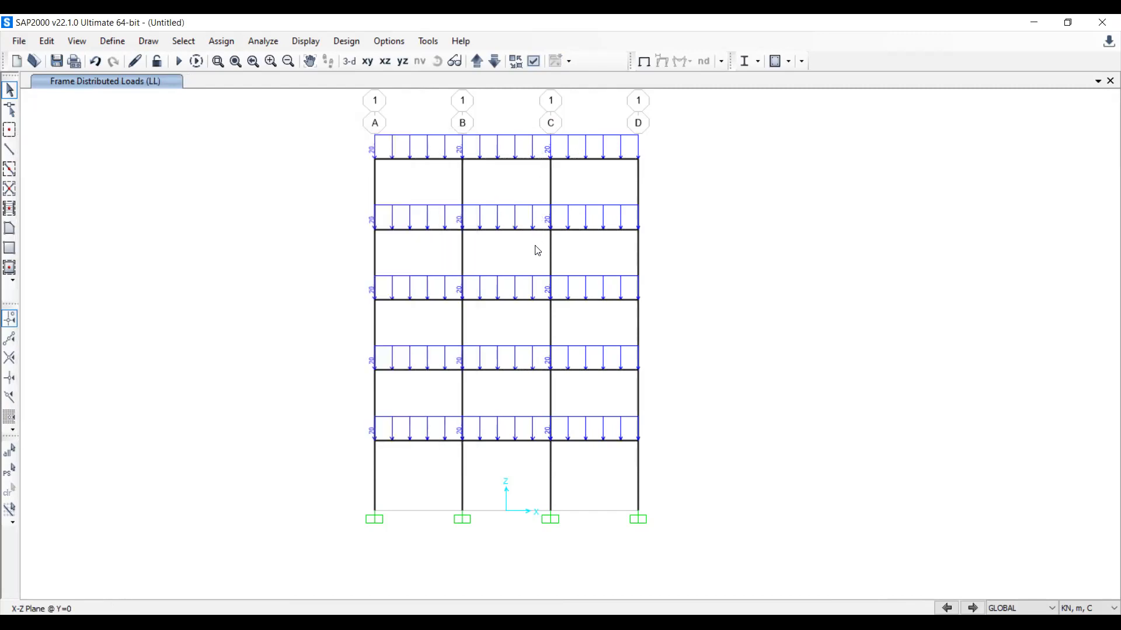
Inspect the loads assigned to the top-story beam between grids B and C, and clear the load display from the view
{"action": "left_click", "coordinate": [516, 160]}
{"action": "right_click", "coordinate": [519, 165]}
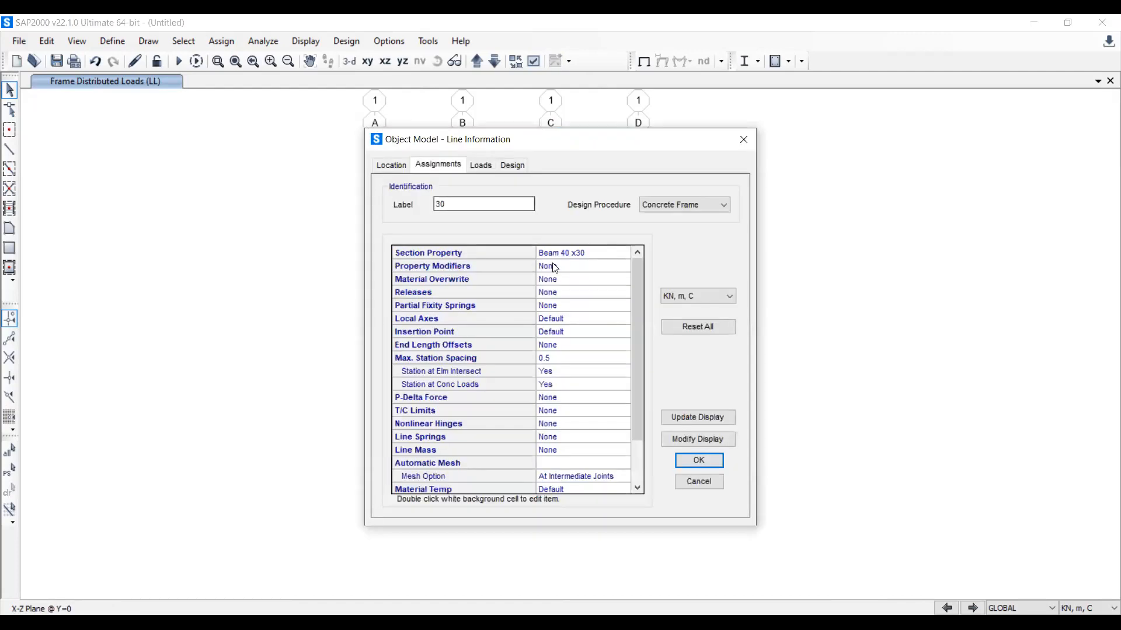
{"action": "left_click", "coordinate": [480, 165]}
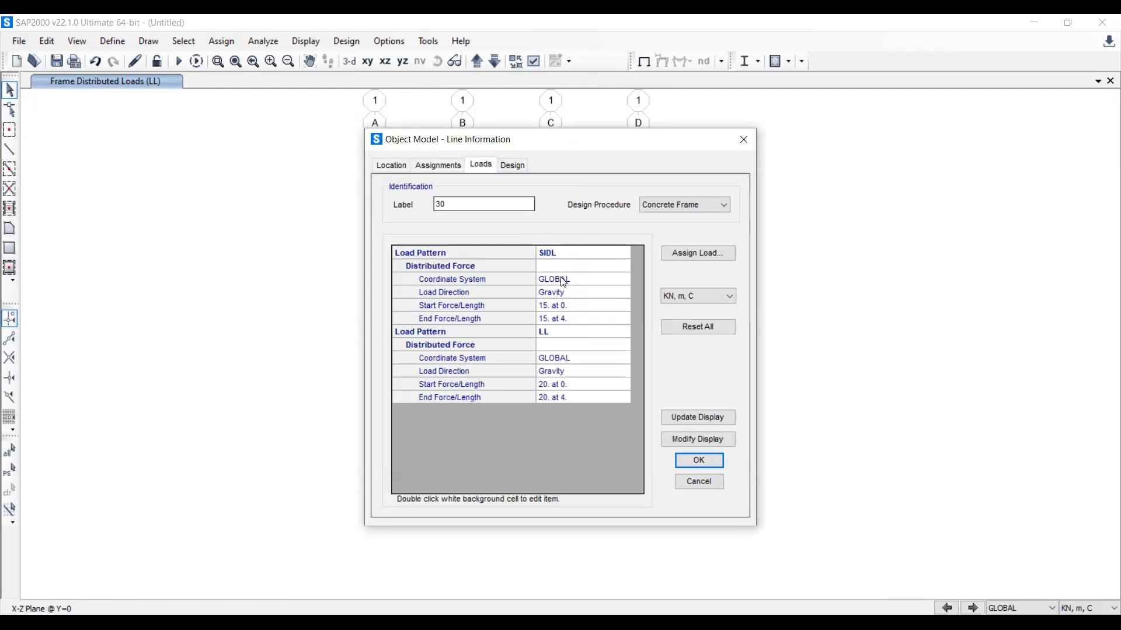
{"action": "left_click", "coordinate": [553, 257]}
{"action": "left_click", "coordinate": [551, 332]}
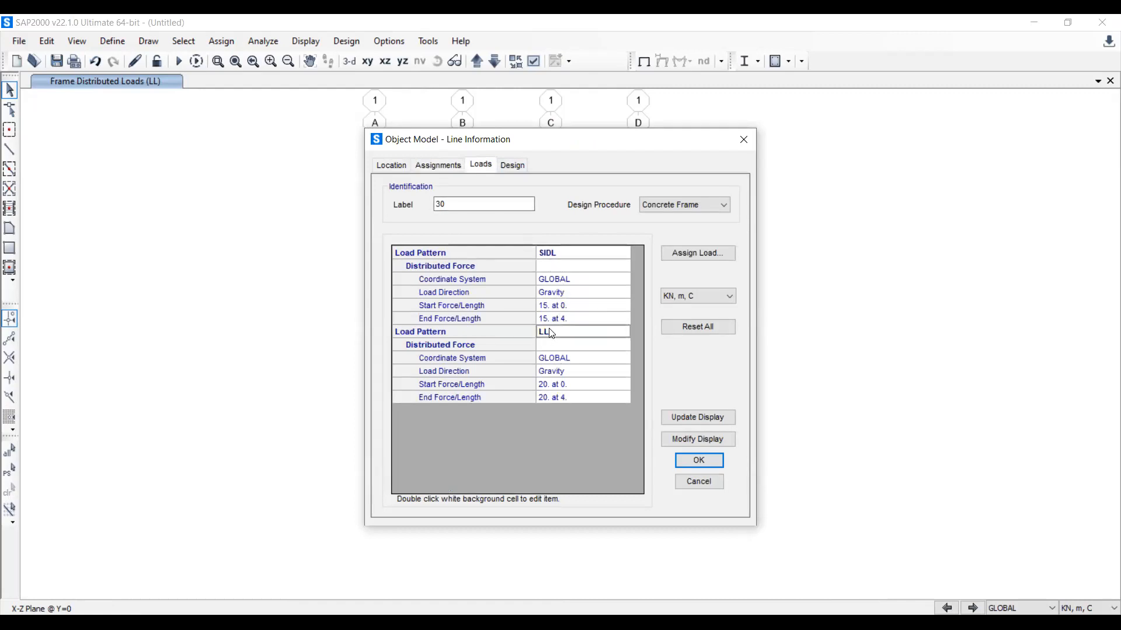
{"action": "left_click", "coordinate": [555, 384]}
{"action": "left_click", "coordinate": [688, 477]}
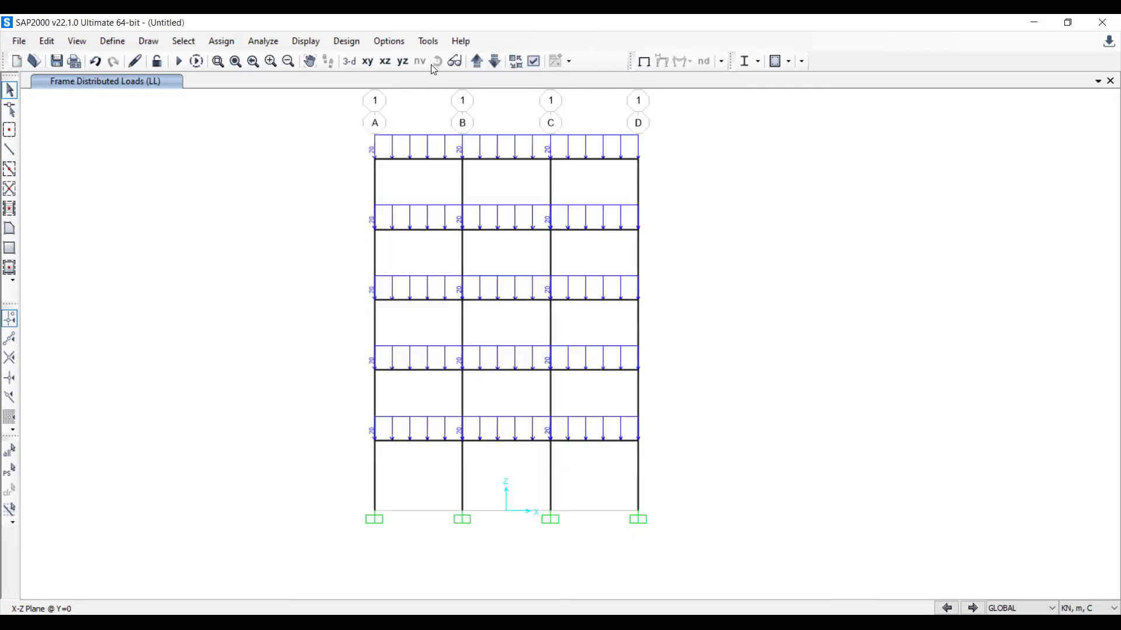
{"action": "left_click", "coordinate": [639, 63]}
{"action": "middle_click_drag", "start_coordinate": [329, 178], "coordinate": [391, 171]}
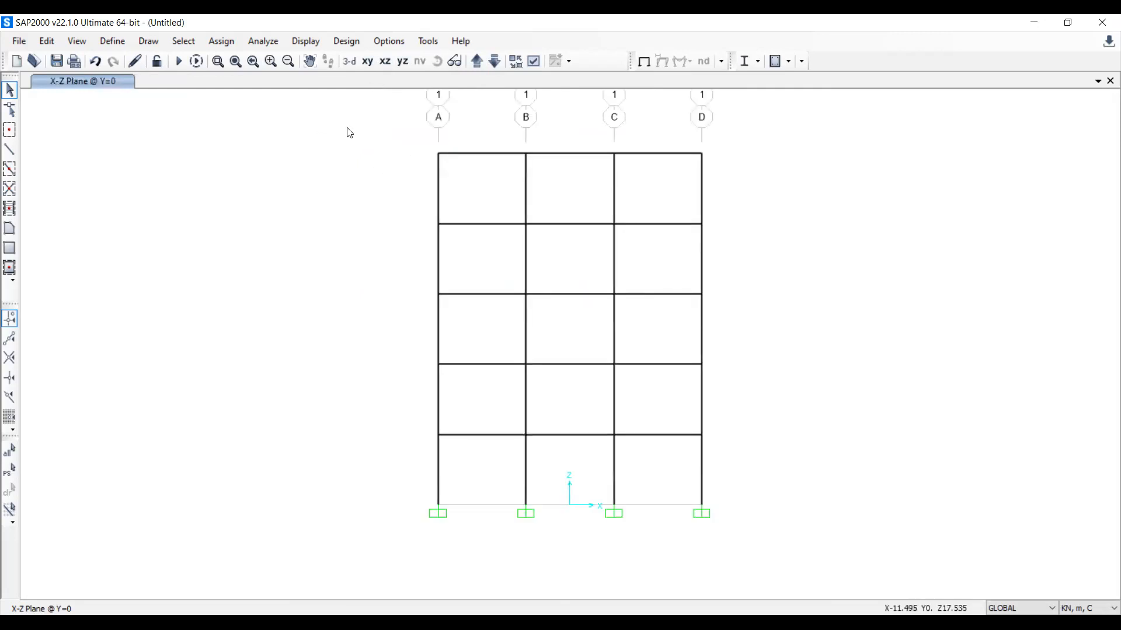
{"action": "left_click", "coordinate": [124, 40]}
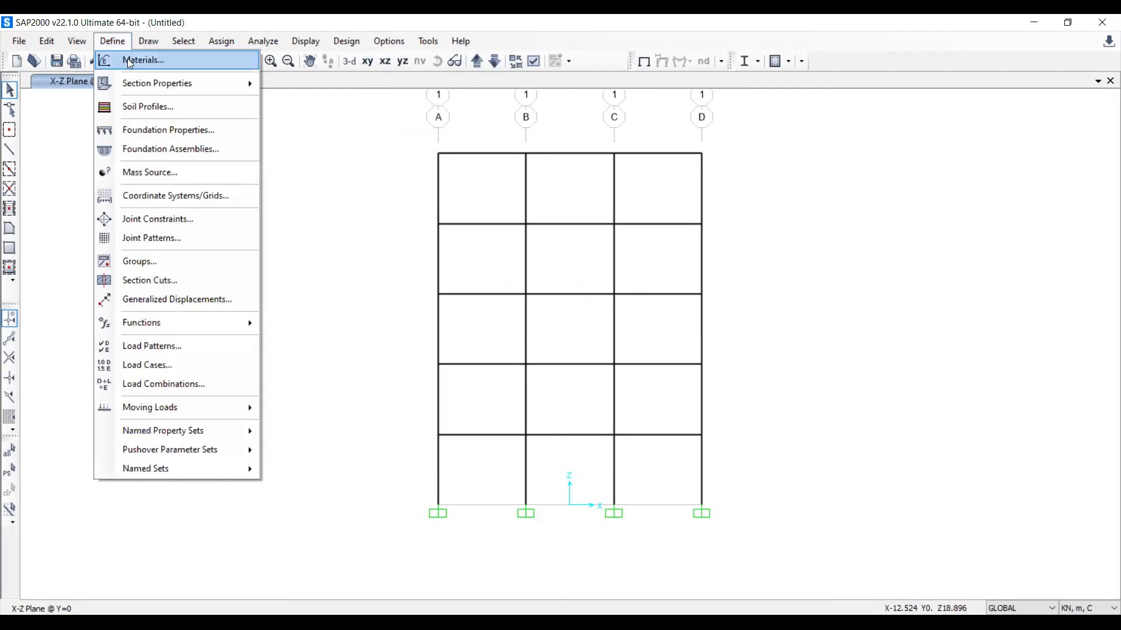
{"action": "mouse_move", "coordinate": [145, 87]}
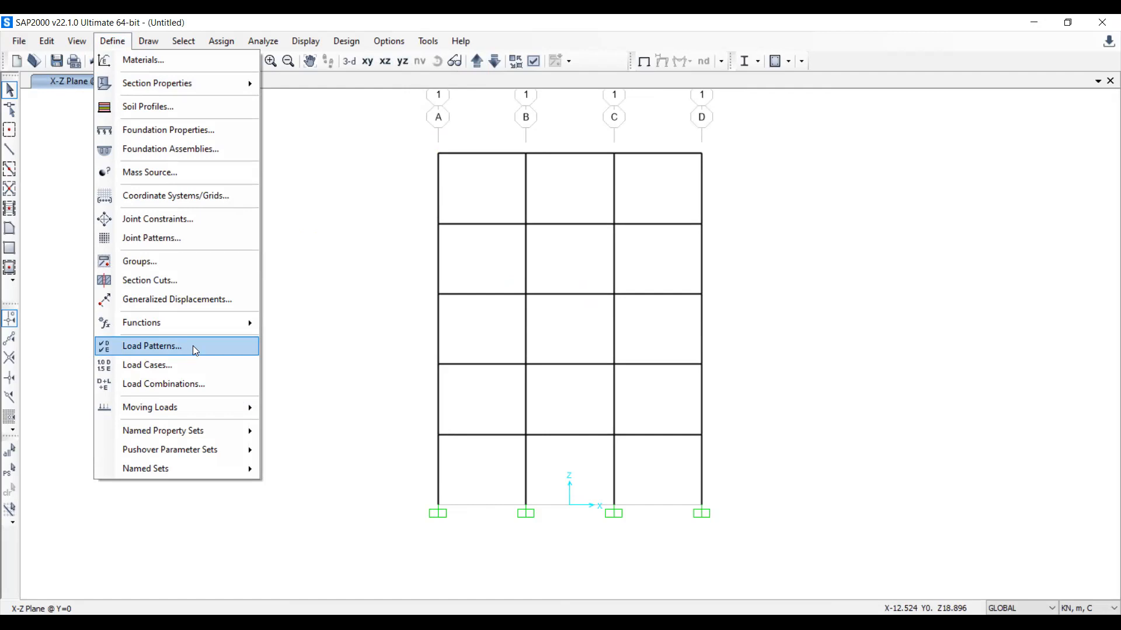
{"action": "left_click", "coordinate": [327, 285]}
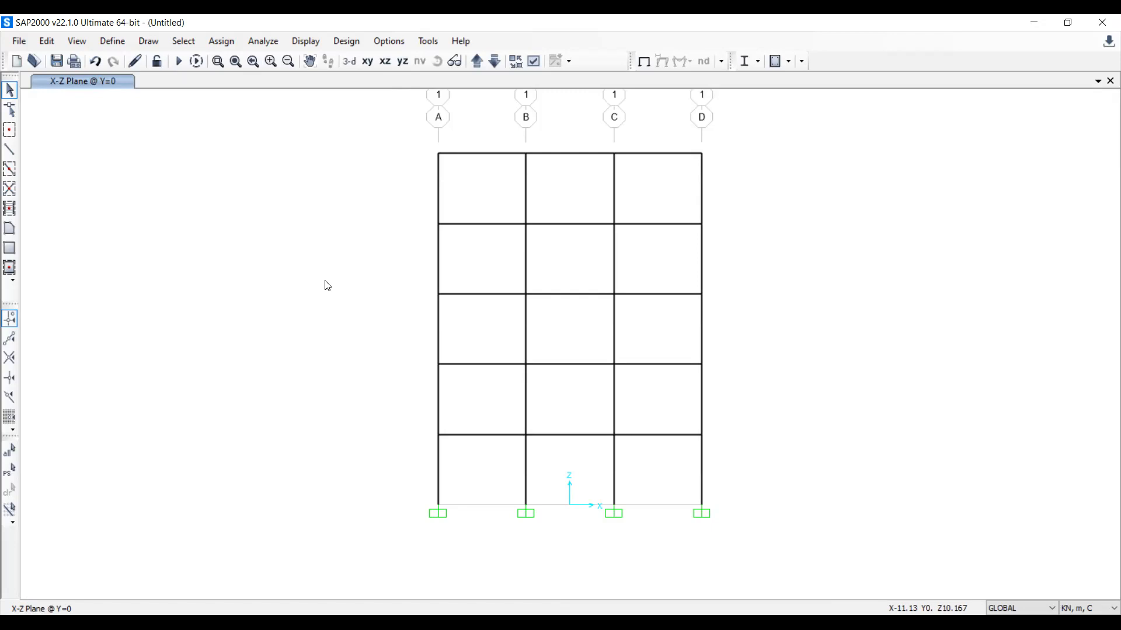
Define a Diaphragm-type joint constraint named DIAPH1 while assigning joint constraints
{"action": "left_click", "coordinate": [230, 42]}
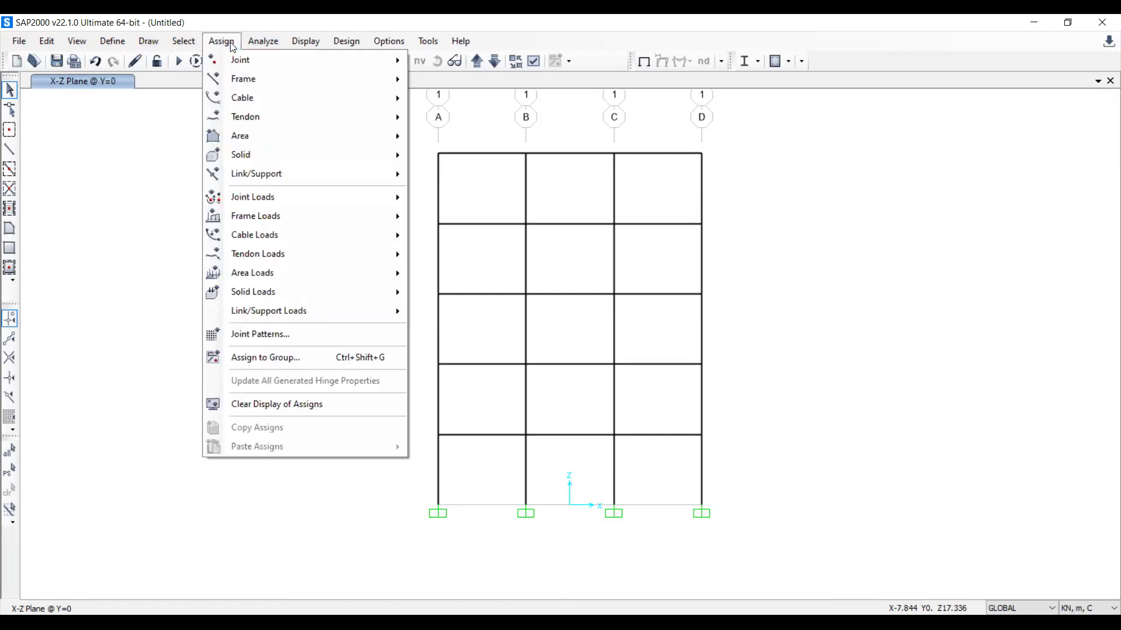
{"action": "mouse_move", "coordinate": [235, 64]}
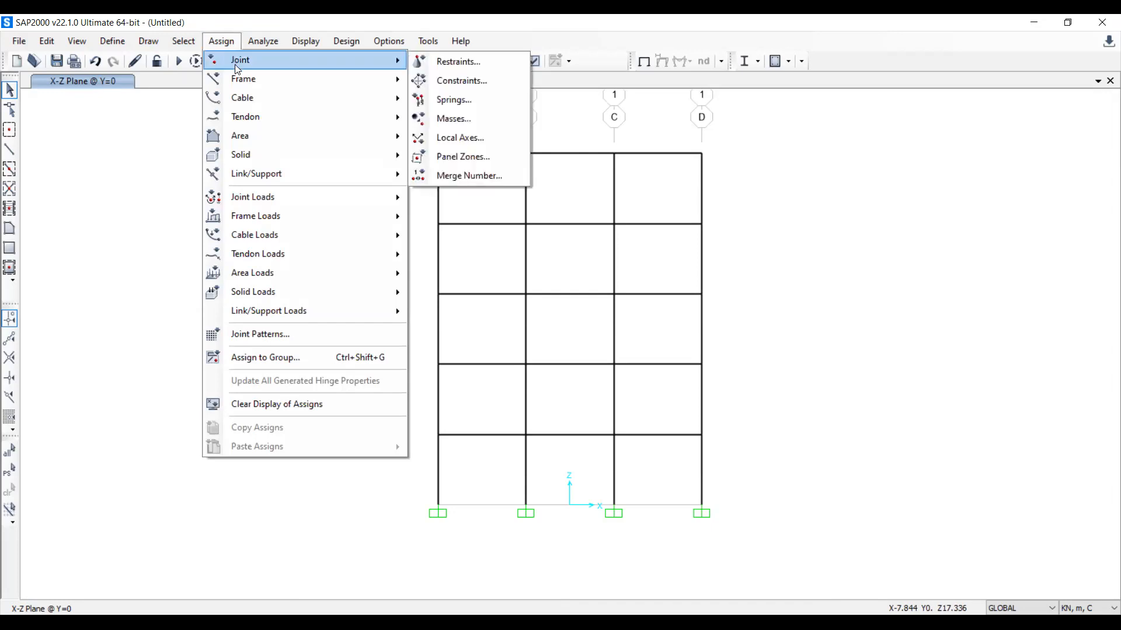
{"action": "left_click", "coordinate": [441, 79]}
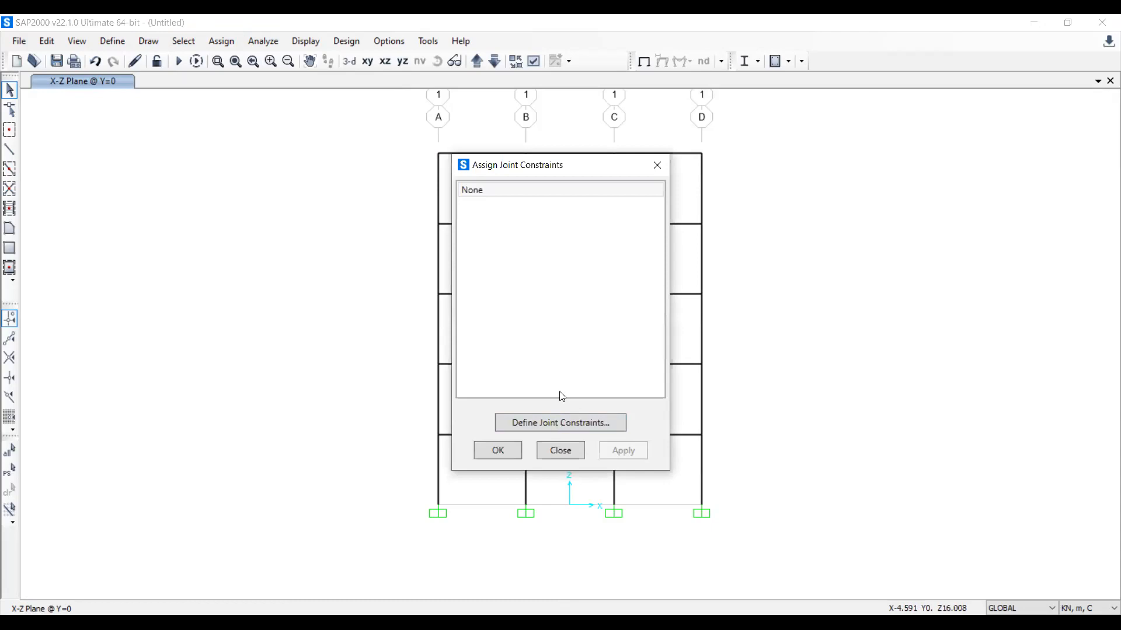
{"action": "left_click", "coordinate": [558, 423]}
{"action": "left_click", "coordinate": [605, 279]}
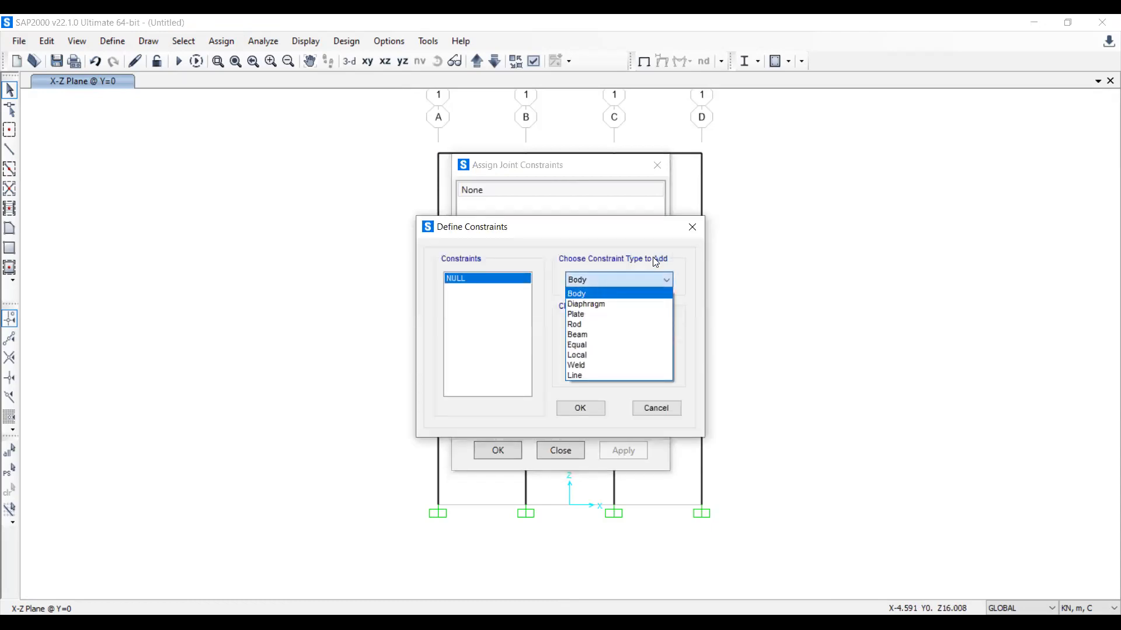
{"action": "left_click", "coordinate": [624, 306]}
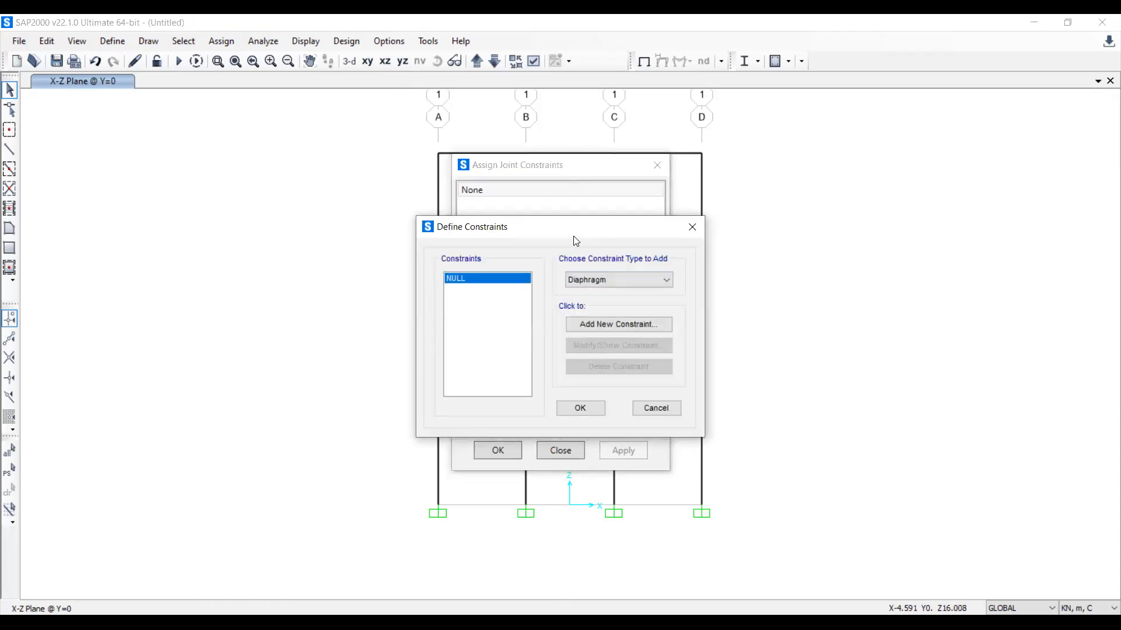
{"action": "left_click", "coordinate": [616, 327]}
{"action": "left_click", "coordinate": [516, 535]}
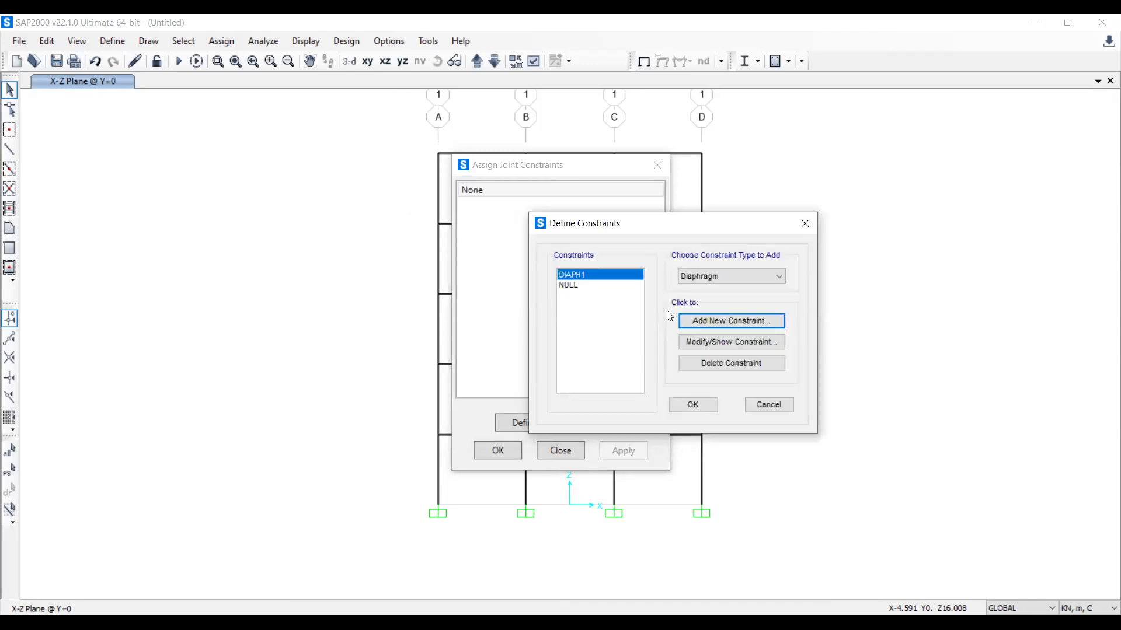
Add four more Z-axis diaphragm constraints named DIAPH2, DIAPH3, DIAPH4 and DIAPH5, and accept the constraint definitions
{"action": "left_click", "coordinate": [722, 327]}
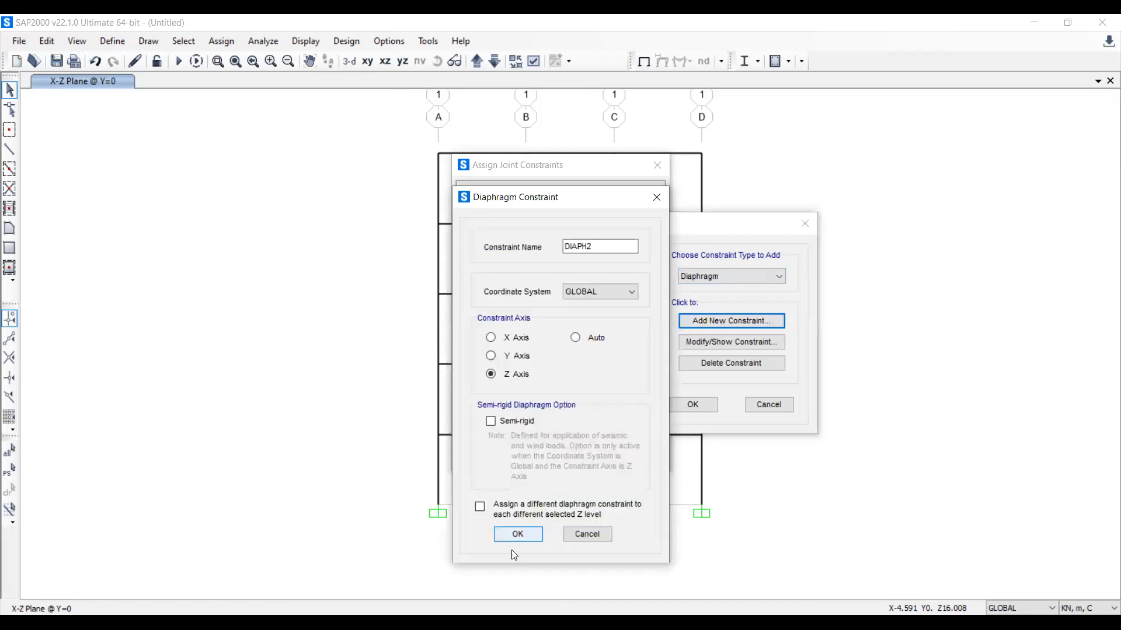
{"action": "left_click", "coordinate": [518, 538]}
{"action": "left_click", "coordinate": [702, 323]}
{"action": "left_click", "coordinate": [509, 535]}
{"action": "left_click", "coordinate": [724, 321]}
{"action": "left_click", "coordinate": [502, 536]}
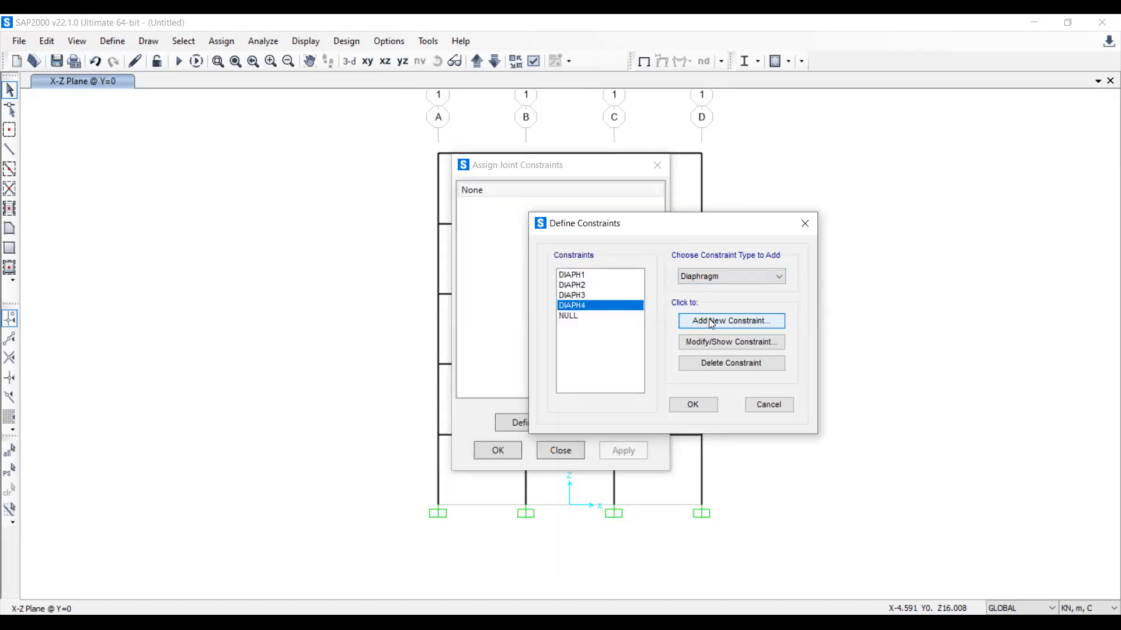
{"action": "left_click", "coordinate": [712, 320]}
{"action": "left_click", "coordinate": [524, 536]}
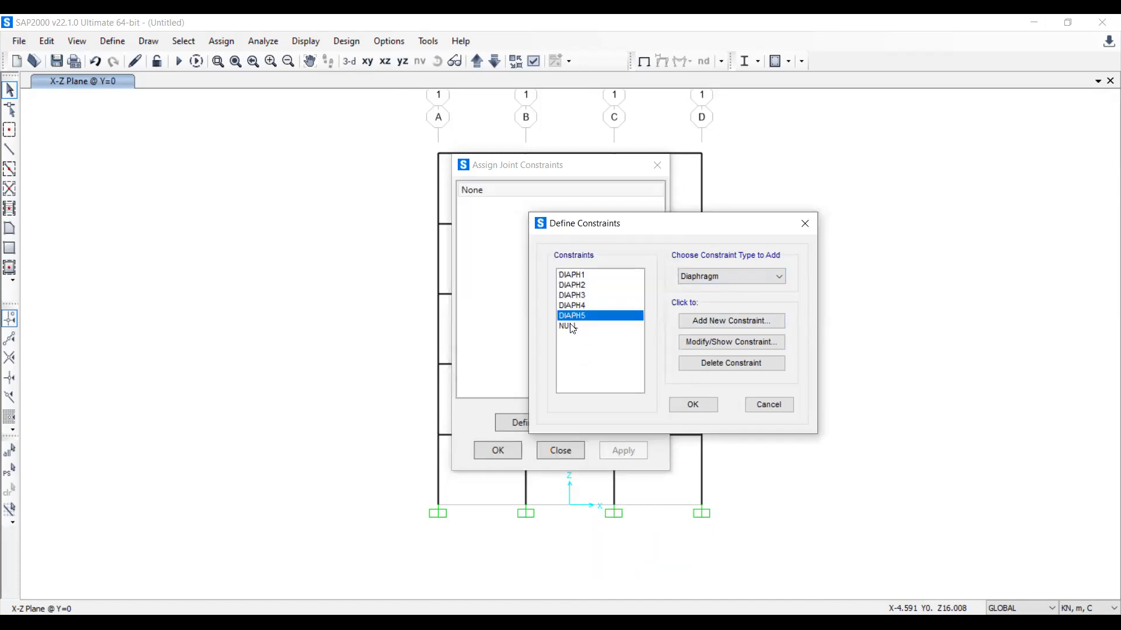
{"action": "left_click", "coordinate": [594, 343]}
{"action": "left_click", "coordinate": [688, 408]}
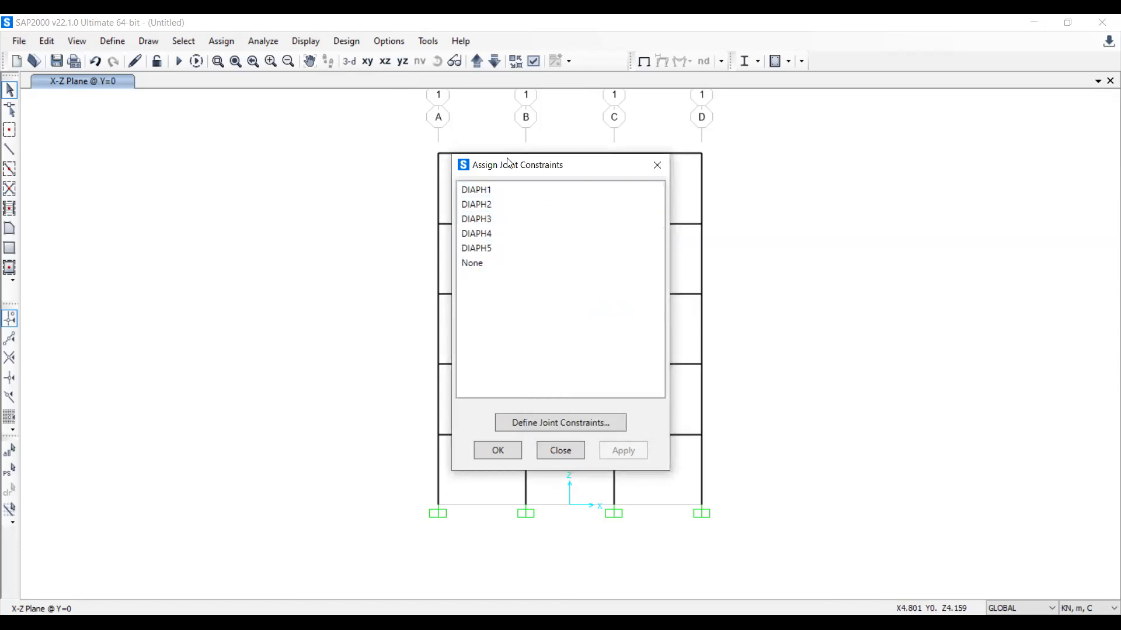
Assign constraint DIAPH1 to the joints of the first beam level above the base and DIAPH2 to those of the second level
{"action": "left_click_drag", "start_coordinate": [510, 160], "coordinate": [203, 141]}
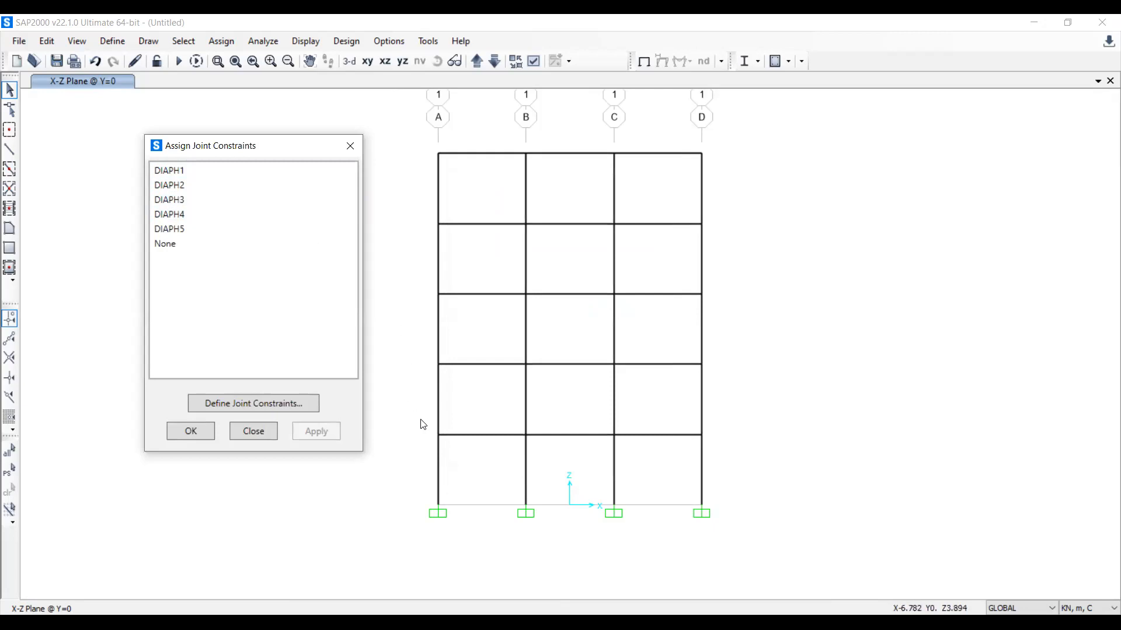
{"action": "left_click_drag", "start_coordinate": [421, 419], "coordinate": [731, 459]}
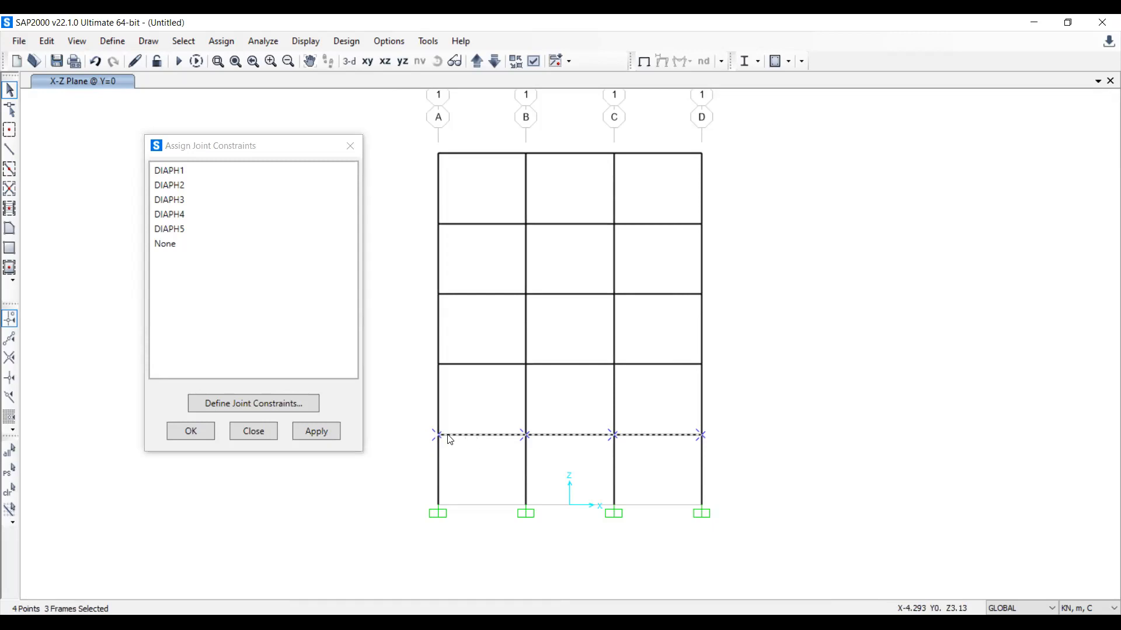
{"action": "left_click", "coordinate": [205, 175]}
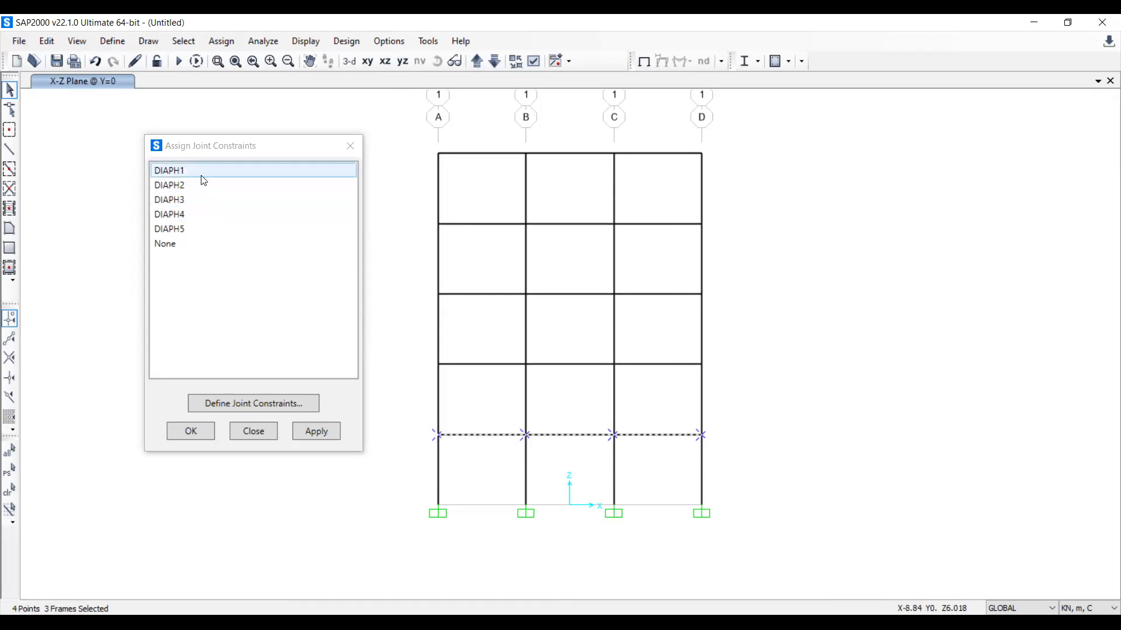
{"action": "left_click", "coordinate": [317, 432]}
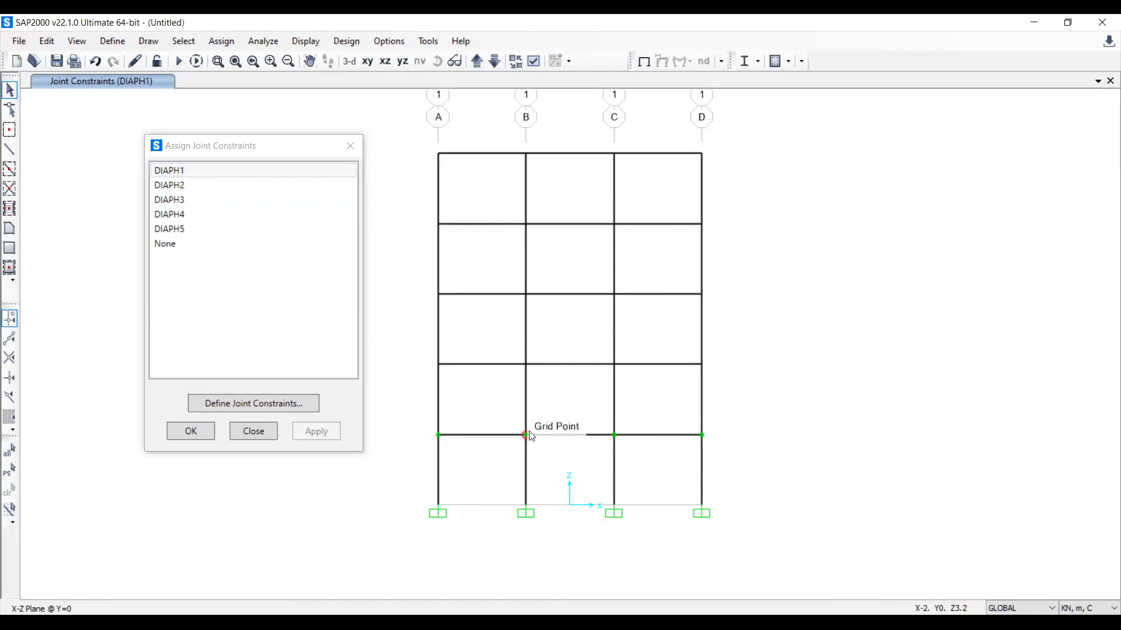
{"action": "left_click_drag", "start_coordinate": [418, 349], "coordinate": [735, 394]}
{"action": "left_click", "coordinate": [190, 185]}
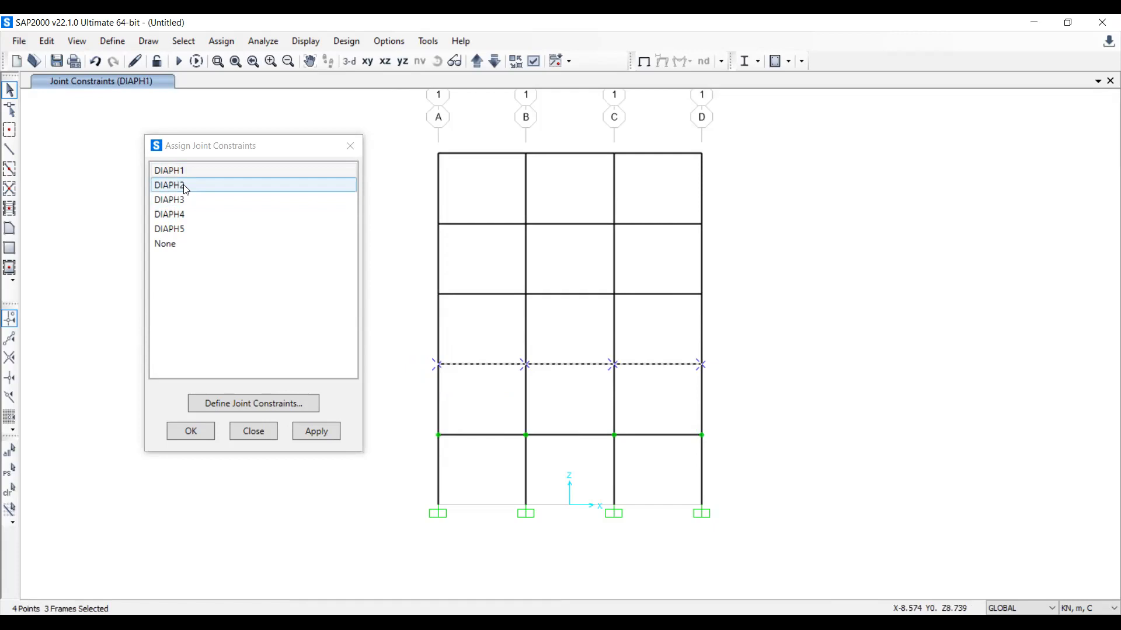
{"action": "left_click", "coordinate": [320, 431]}
Assign constraint DIAPH3 to the joints of the third beam level and DIAPH4 to the joints of the fourth level
{"action": "left_click_drag", "start_coordinate": [421, 277], "coordinate": [703, 312]}
{"action": "left_click", "coordinate": [198, 199]}
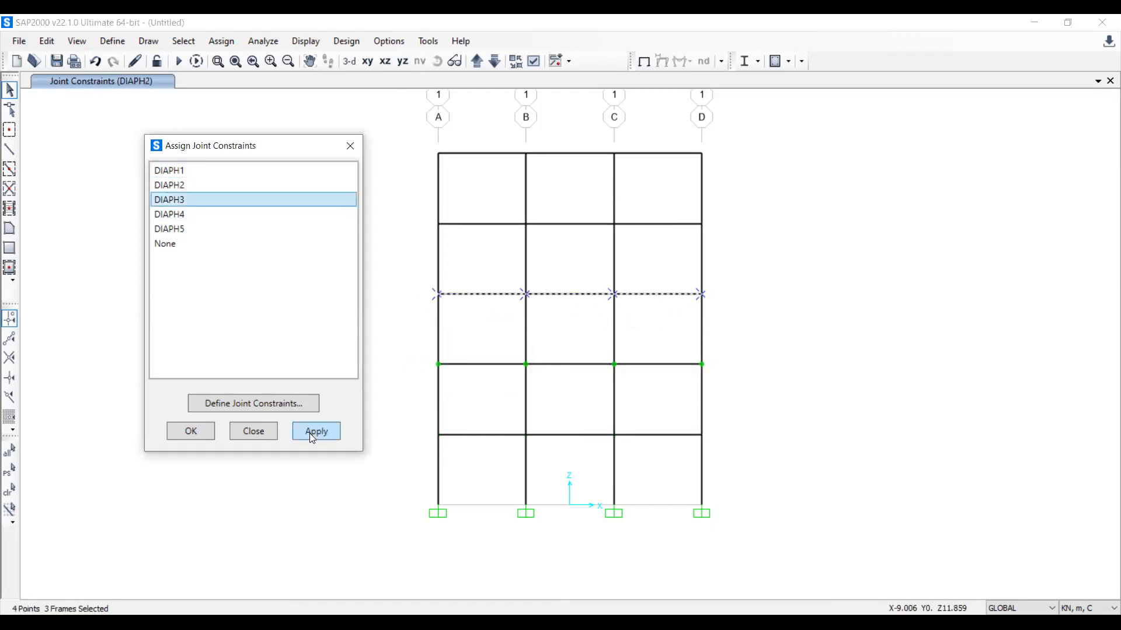
{"action": "left_click", "coordinate": [312, 431]}
{"action": "left_click_drag", "start_coordinate": [430, 209], "coordinate": [475, 252]}
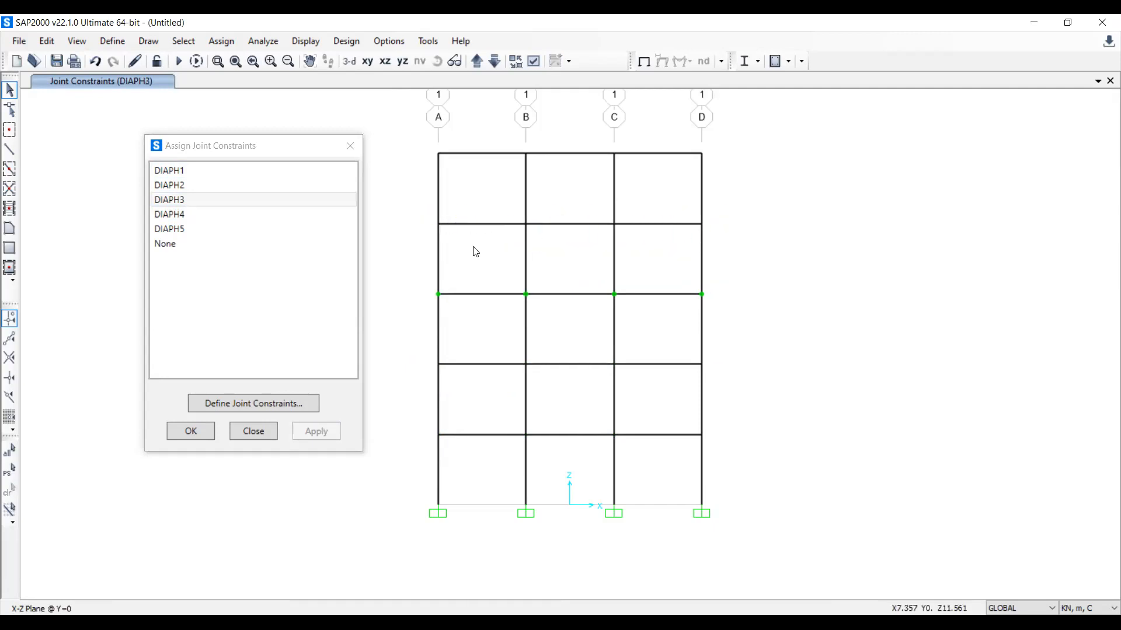
{"action": "left_click", "coordinate": [193, 213]}
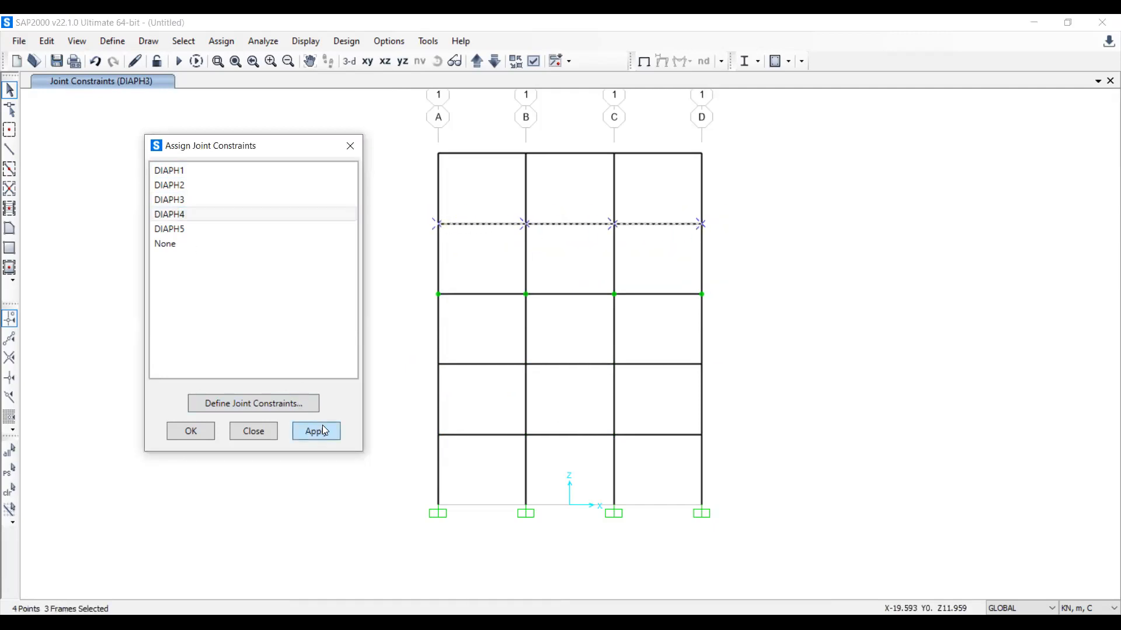
{"action": "left_click", "coordinate": [323, 426]}
Assign constraint DIAPH5 to the joints of the top beam level and finish assigning joint constraints
{"action": "left_click_drag", "start_coordinate": [502, 166], "coordinate": [608, 177]}
{"action": "left_click", "coordinate": [199, 229]}
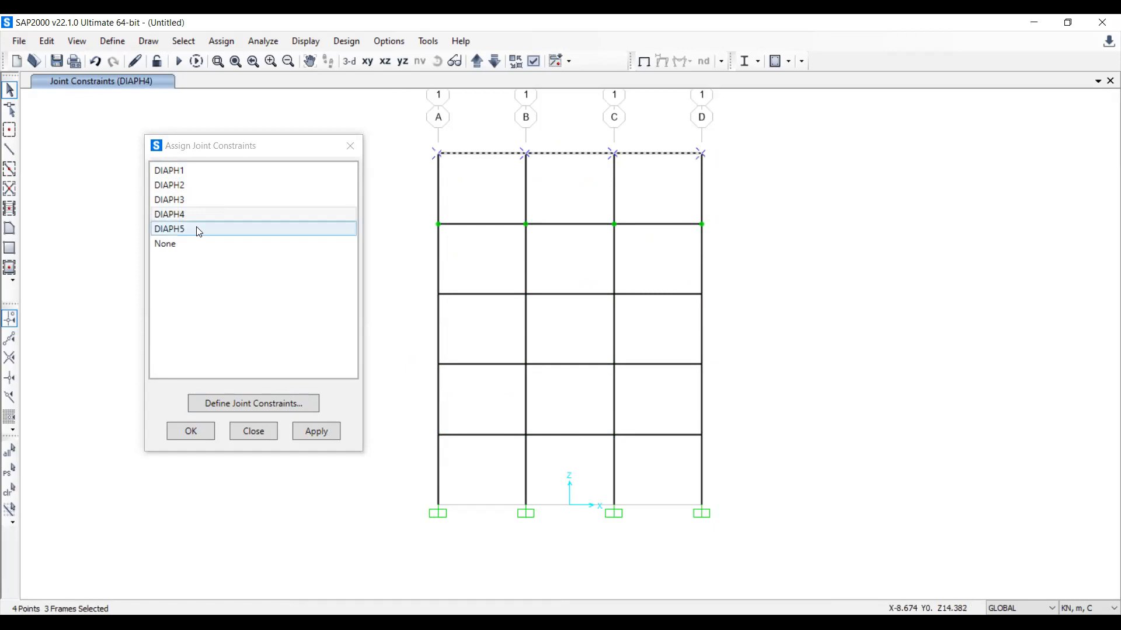
{"action": "left_click", "coordinate": [305, 431]}
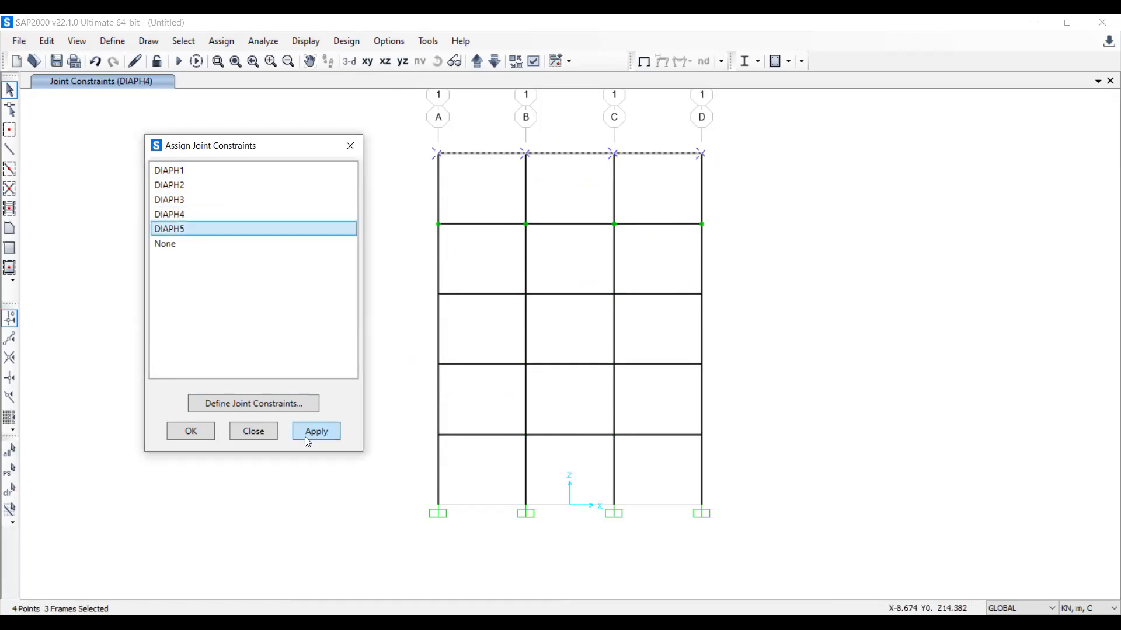
{"action": "left_click", "coordinate": [190, 431]}
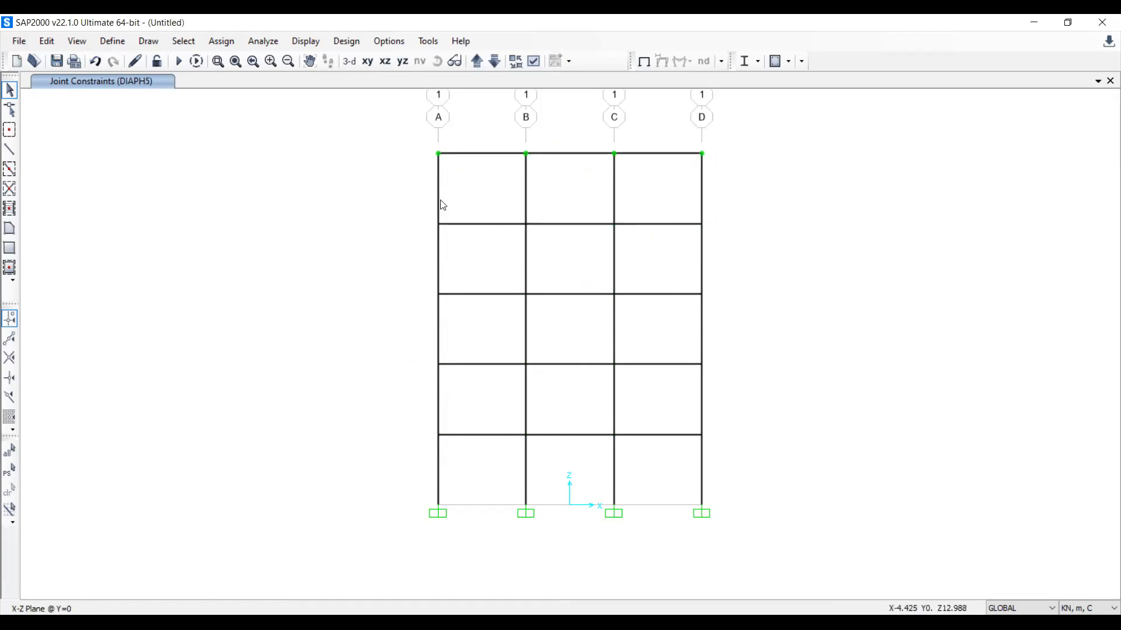
Check the diaphragm constraint assigned to the grid A joint at each story level, and restore the plain undeformed frame view
{"action": "right_click", "coordinate": [436, 155]}
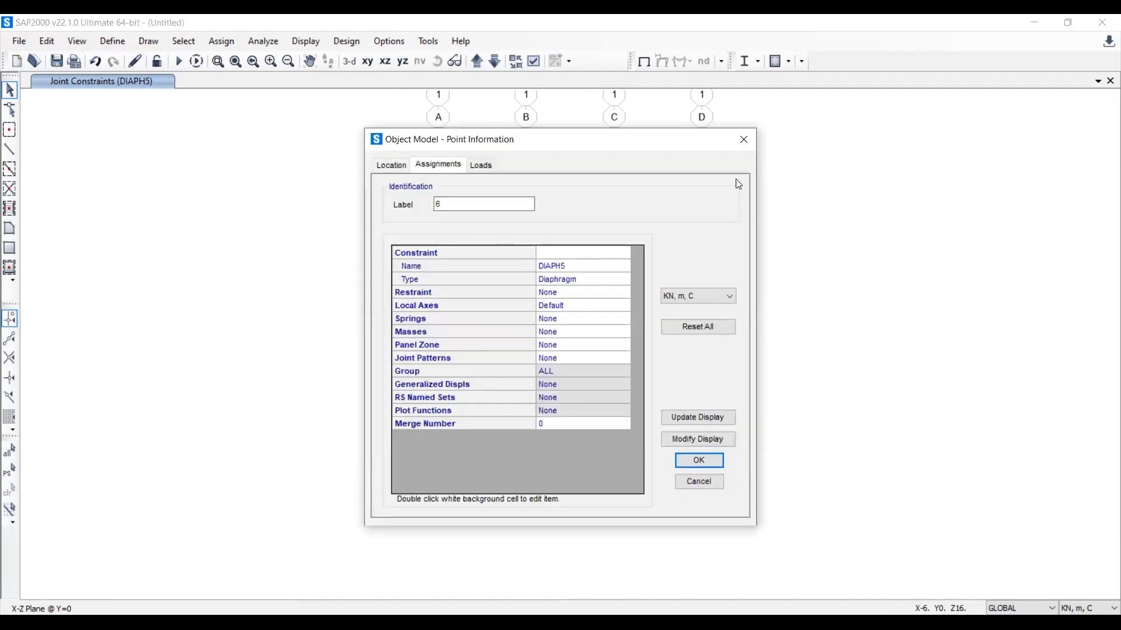
{"action": "key", "text": "Escape"}
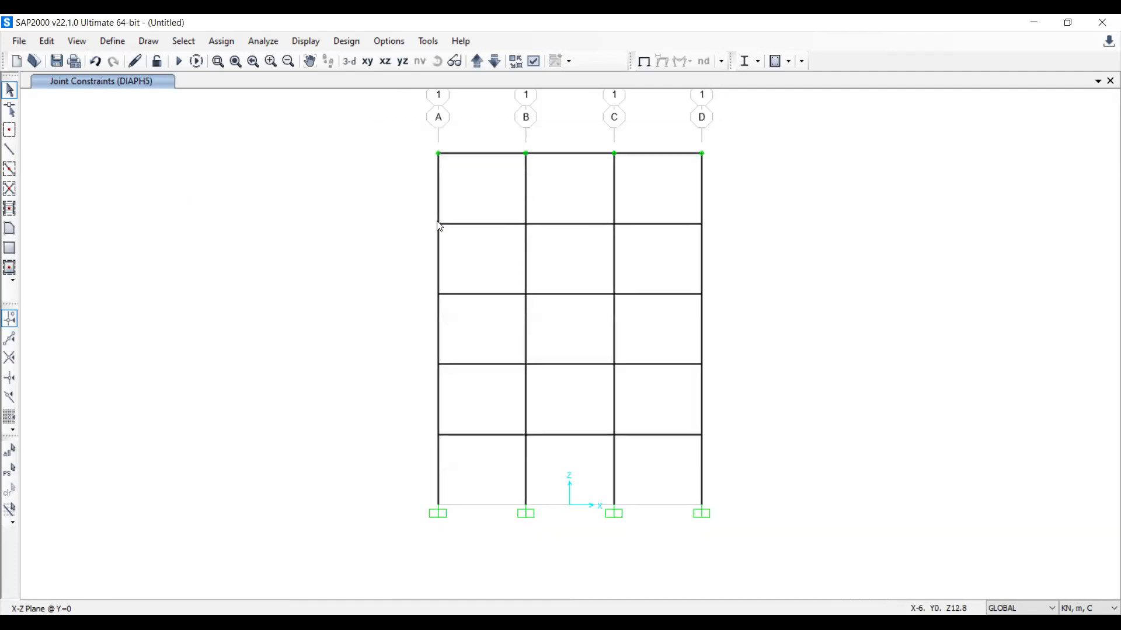
{"action": "right_click", "coordinate": [439, 225]}
{"action": "left_click", "coordinate": [741, 141]}
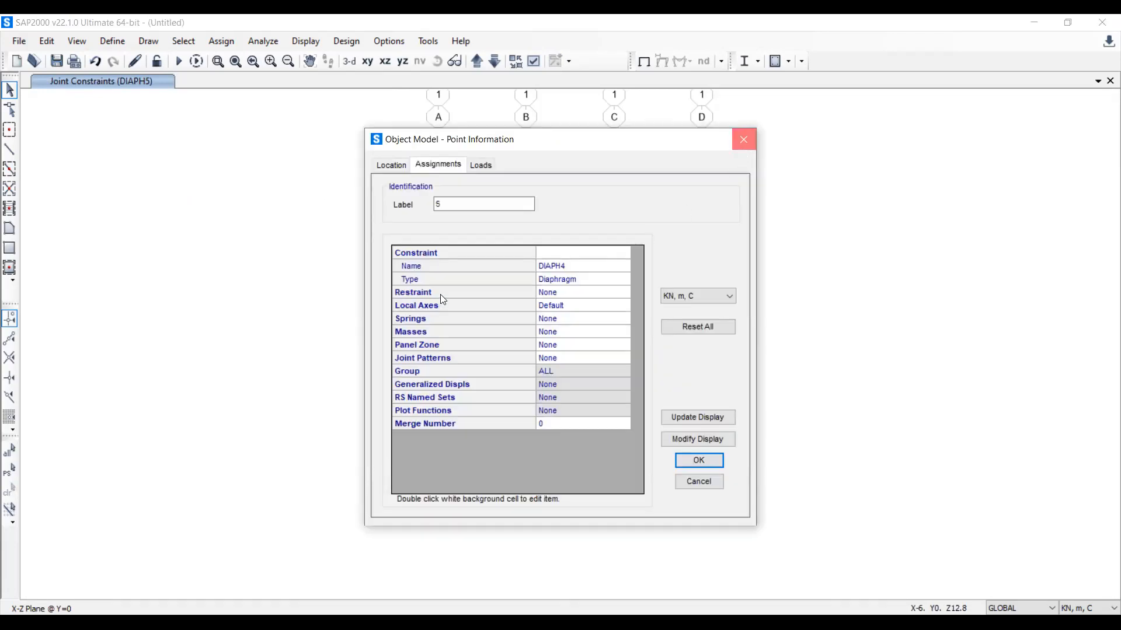
{"action": "right_click", "coordinate": [441, 301]}
{"action": "left_click", "coordinate": [741, 142]}
{"action": "right_click", "coordinate": [439, 368]}
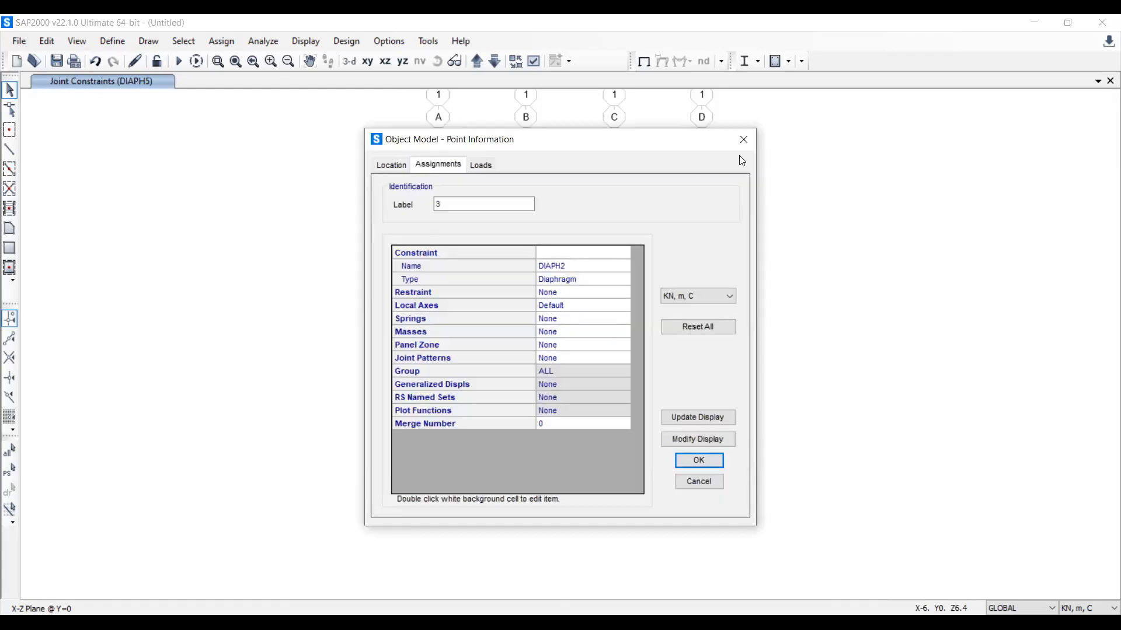
{"action": "left_click", "coordinate": [740, 141]}
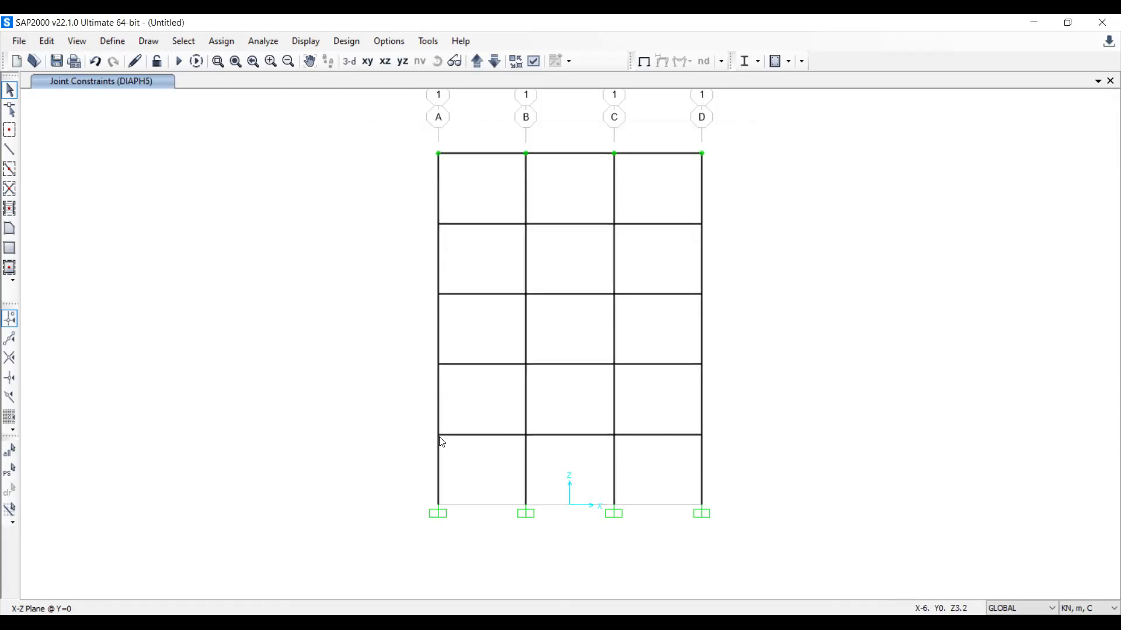
{"action": "right_click", "coordinate": [439, 436]}
{"action": "left_click", "coordinate": [740, 139]}
{"action": "left_click", "coordinate": [642, 62]}
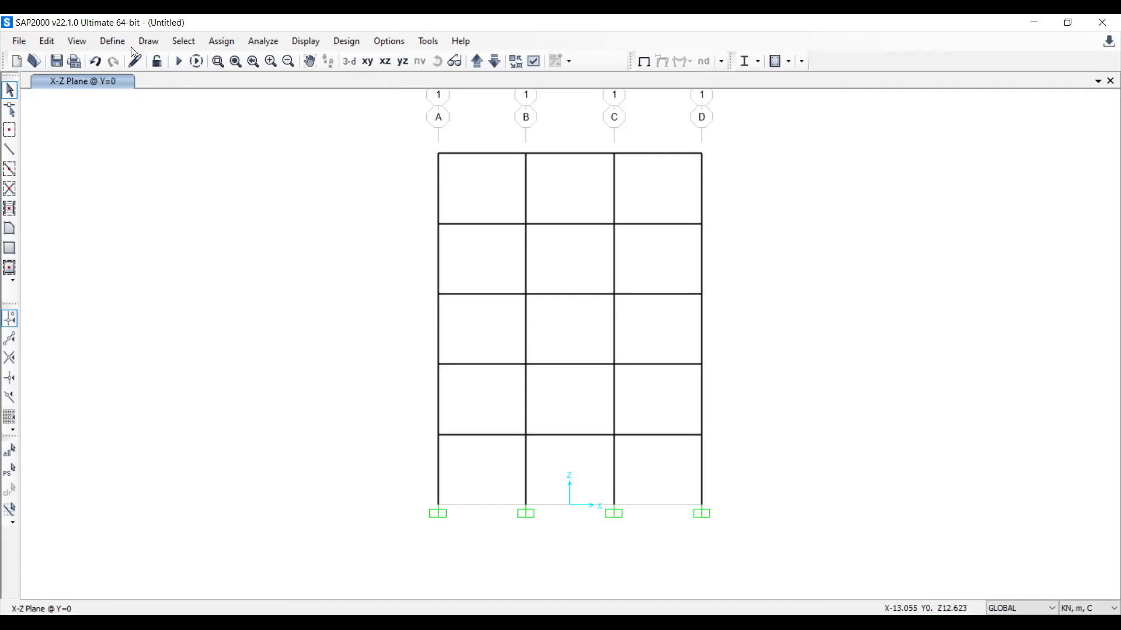
Define a deformation-controlled frame hinge property named COLUMN of type Interacting P-M2-M3, using the concrete defaults
{"action": "left_click", "coordinate": [113, 42]}
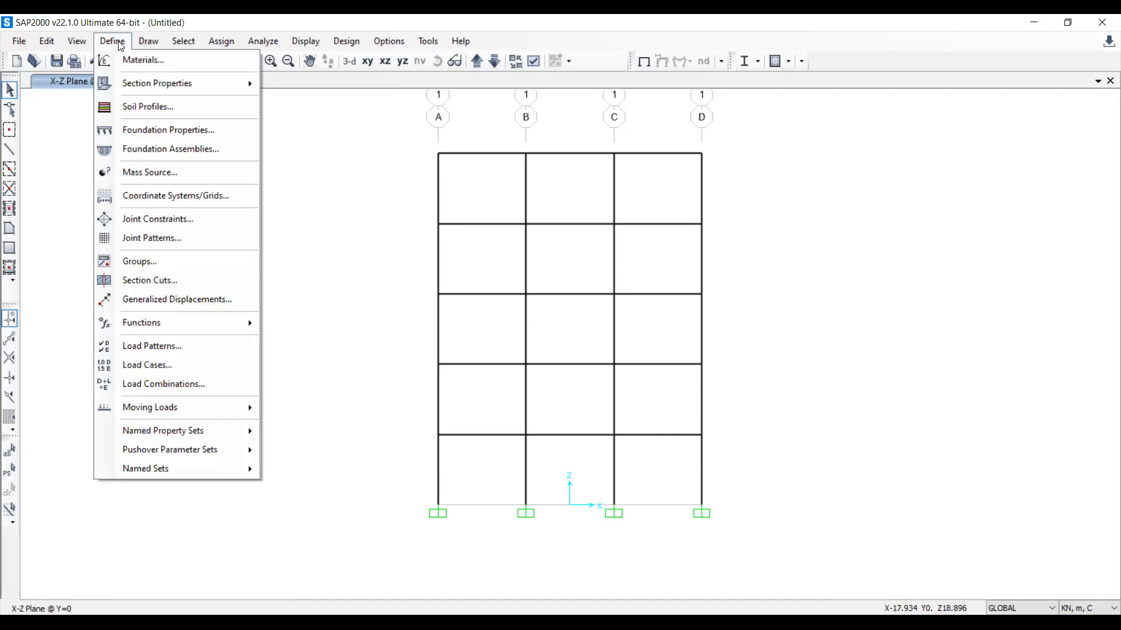
{"action": "left_click", "coordinate": [157, 83]}
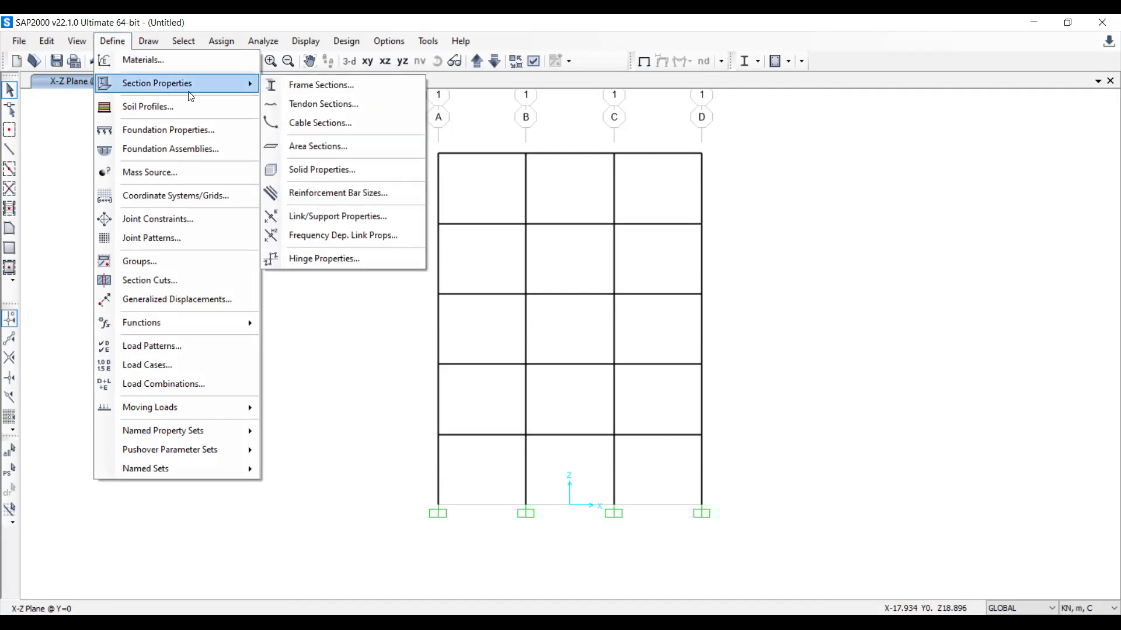
{"action": "left_click", "coordinate": [318, 260]}
{"action": "left_click", "coordinate": [467, 236]}
{"action": "left_click", "coordinate": [515, 373]}
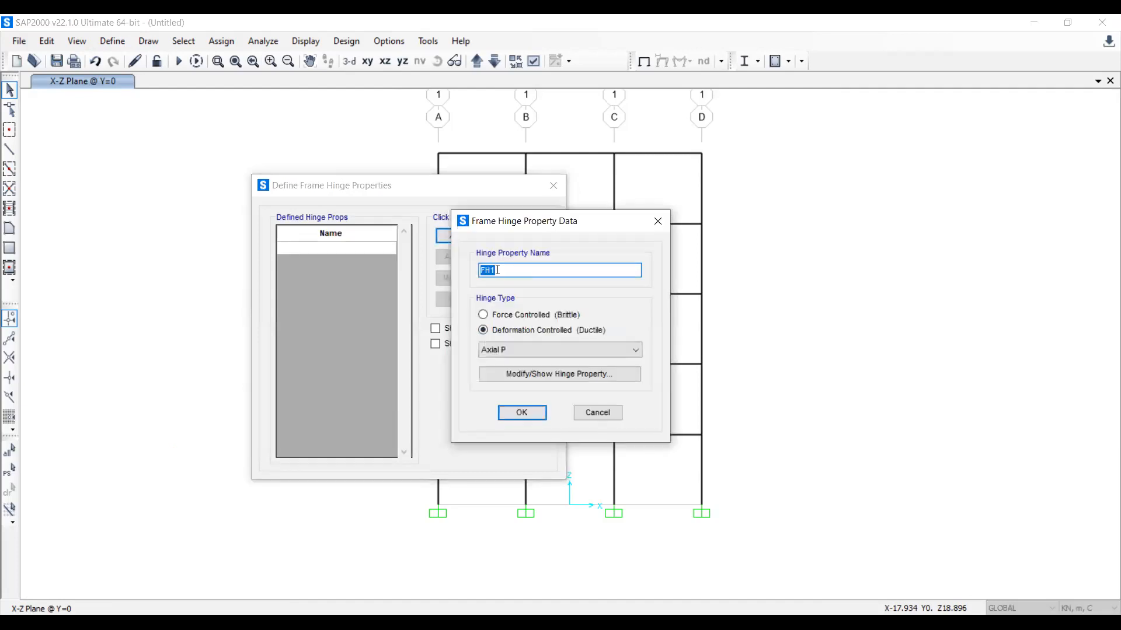
{"action": "type", "text": "COLUMN"}
{"action": "left_click", "coordinate": [524, 346]}
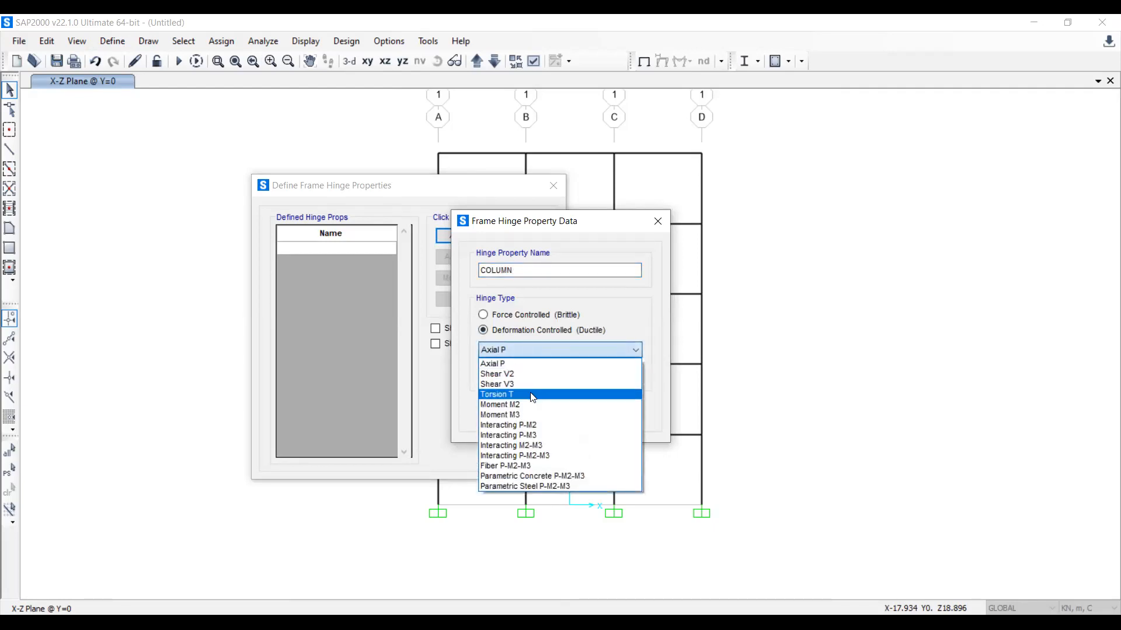
{"action": "left_click", "coordinate": [531, 456]}
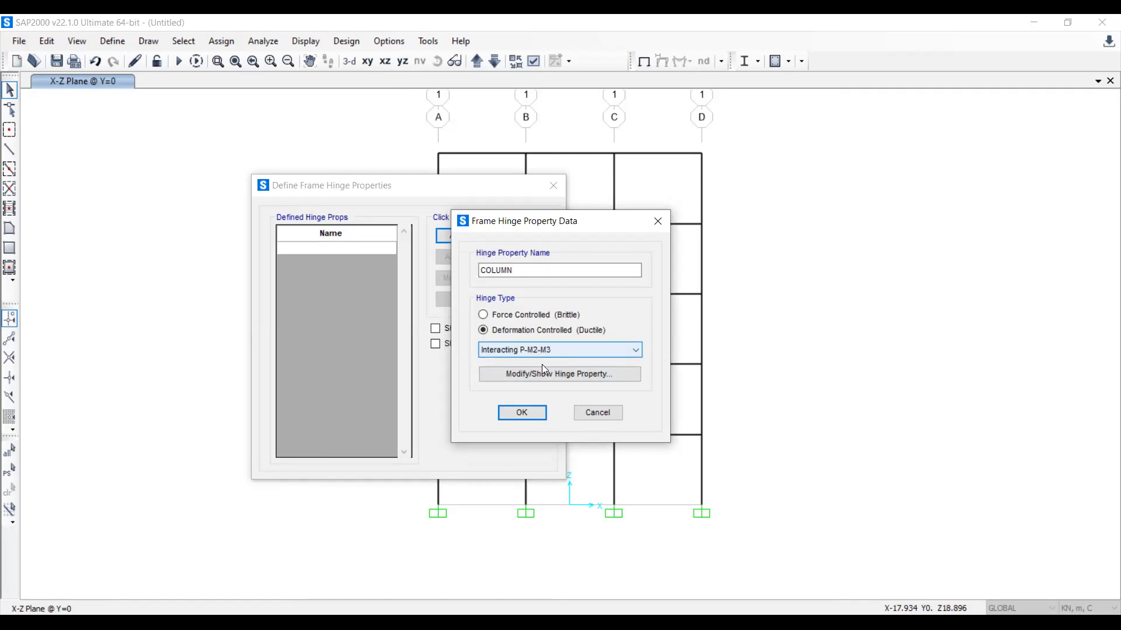
{"action": "left_click", "coordinate": [522, 413]}
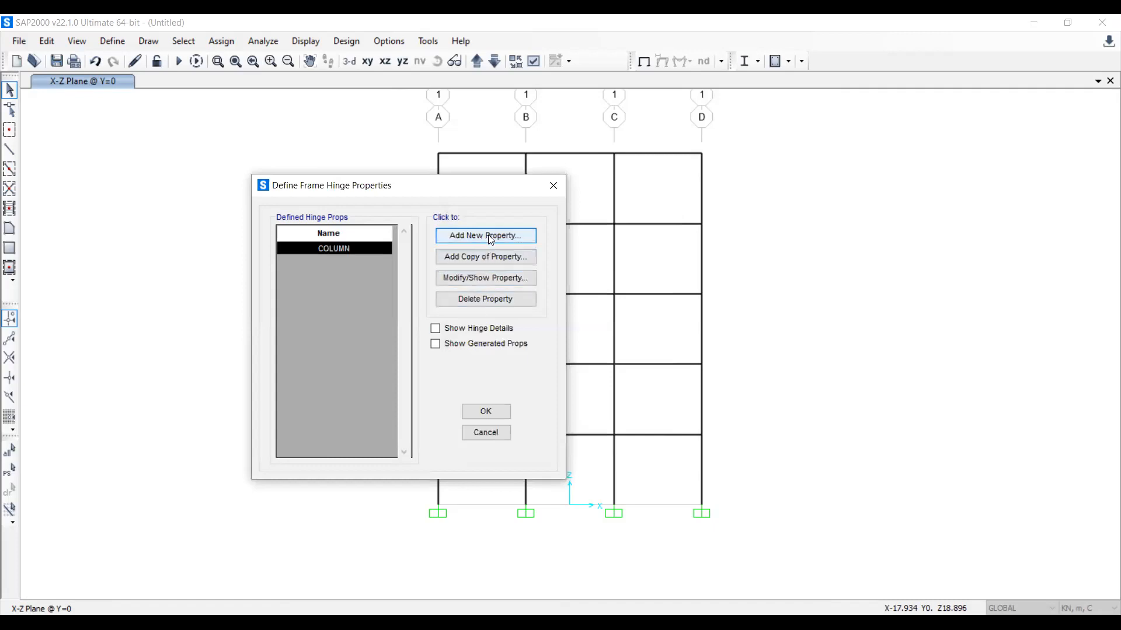
Define a deformation-controlled frame hinge property named BEAM of type Moment M3, using the concrete defaults, and finish defining hinge properties
{"action": "left_click", "coordinate": [490, 239]}
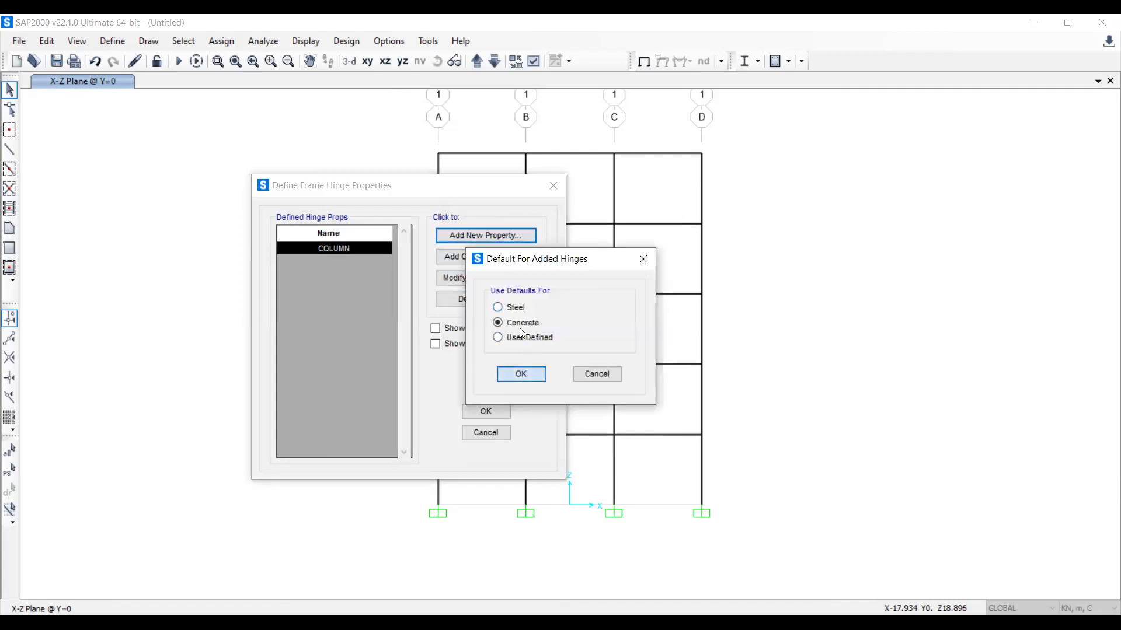
{"action": "left_click", "coordinate": [521, 373]}
{"action": "left_click", "coordinate": [507, 349]}
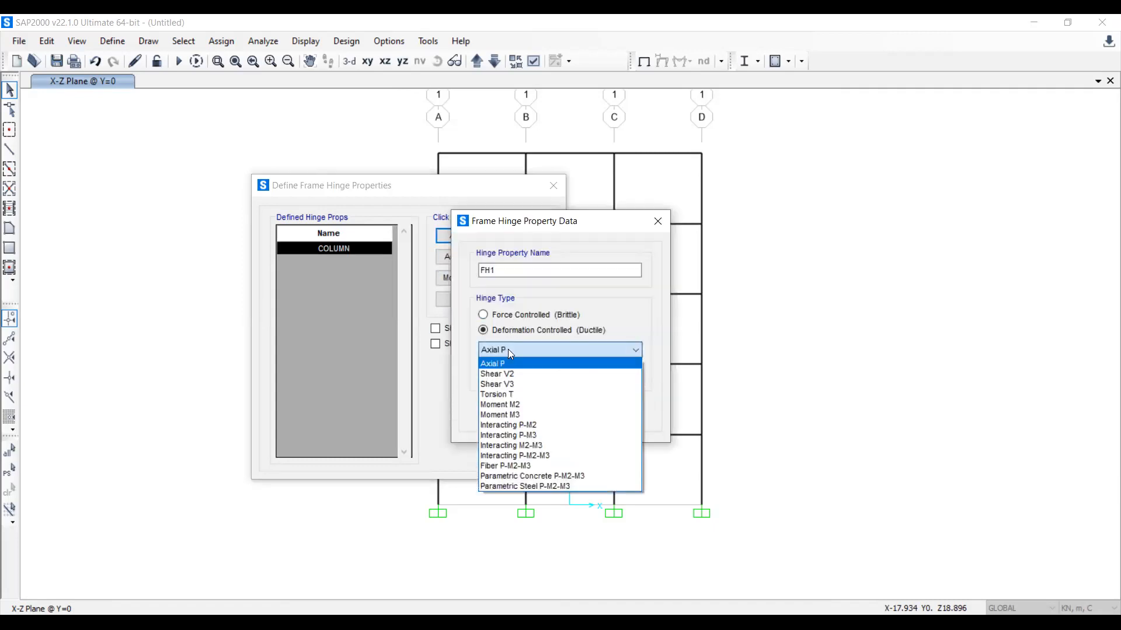
{"action": "left_click", "coordinate": [531, 415]}
{"action": "left_click", "coordinate": [545, 373]}
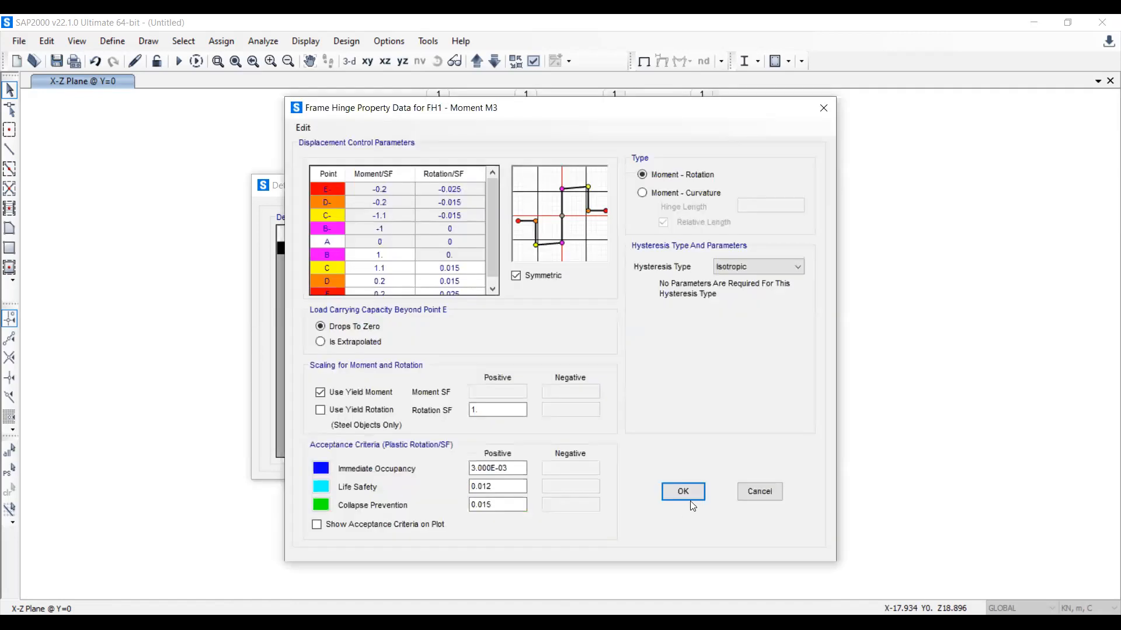
{"action": "left_click", "coordinate": [683, 491]}
{"action": "double_click", "coordinate": [503, 270]}
{"action": "type", "text": "B"}
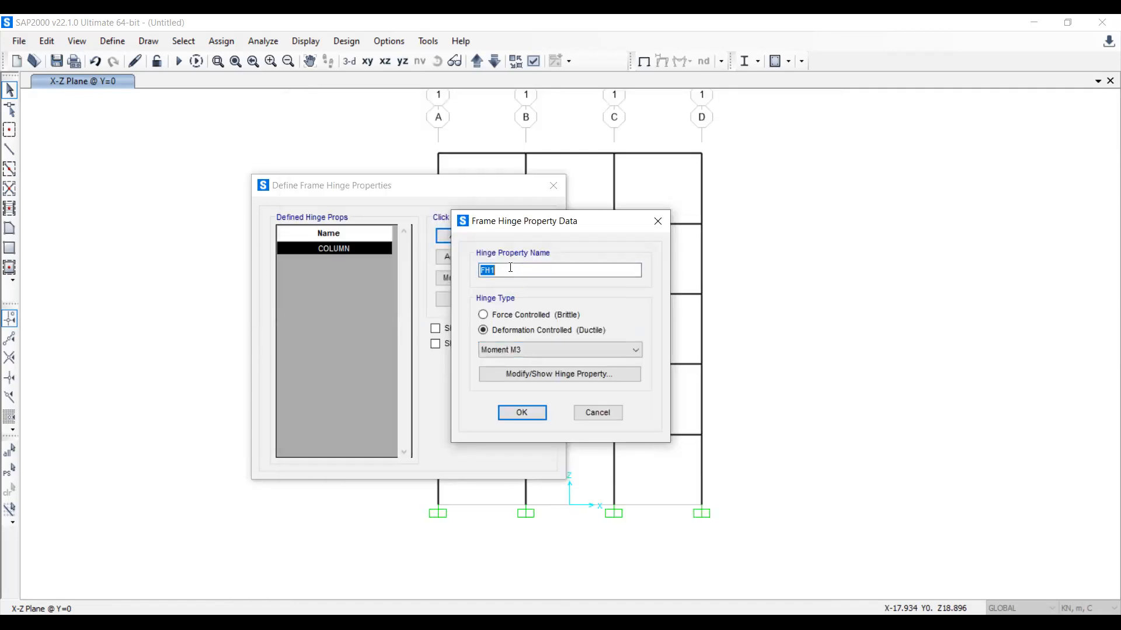
{"action": "type", "text": "EAM"}
{"action": "left_click", "coordinate": [525, 415]}
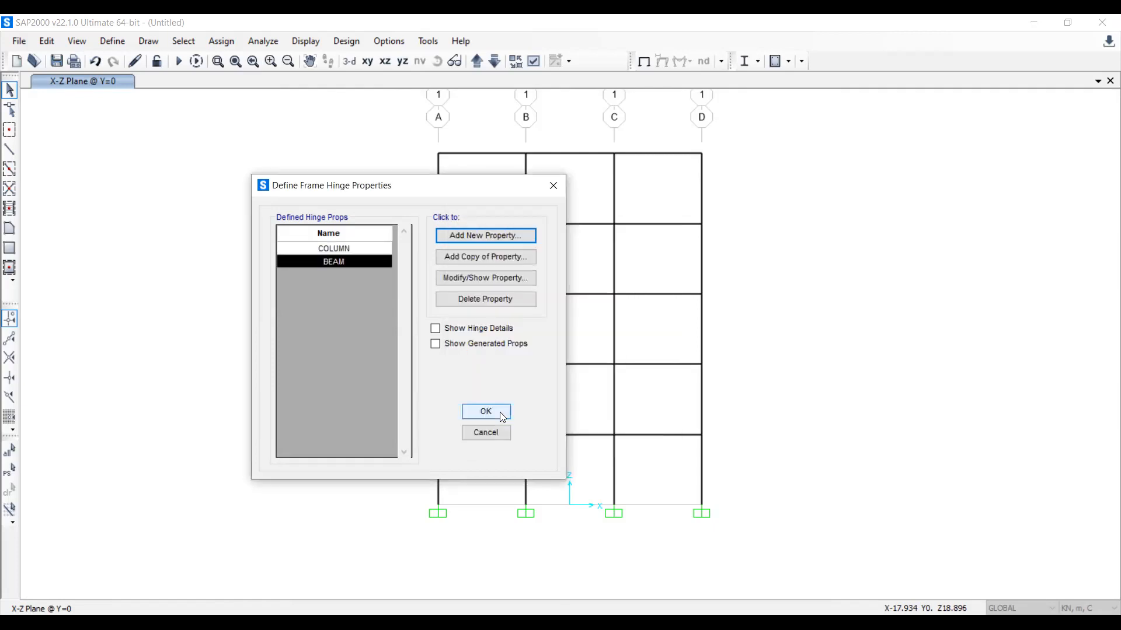
{"action": "left_click", "coordinate": [486, 412]}
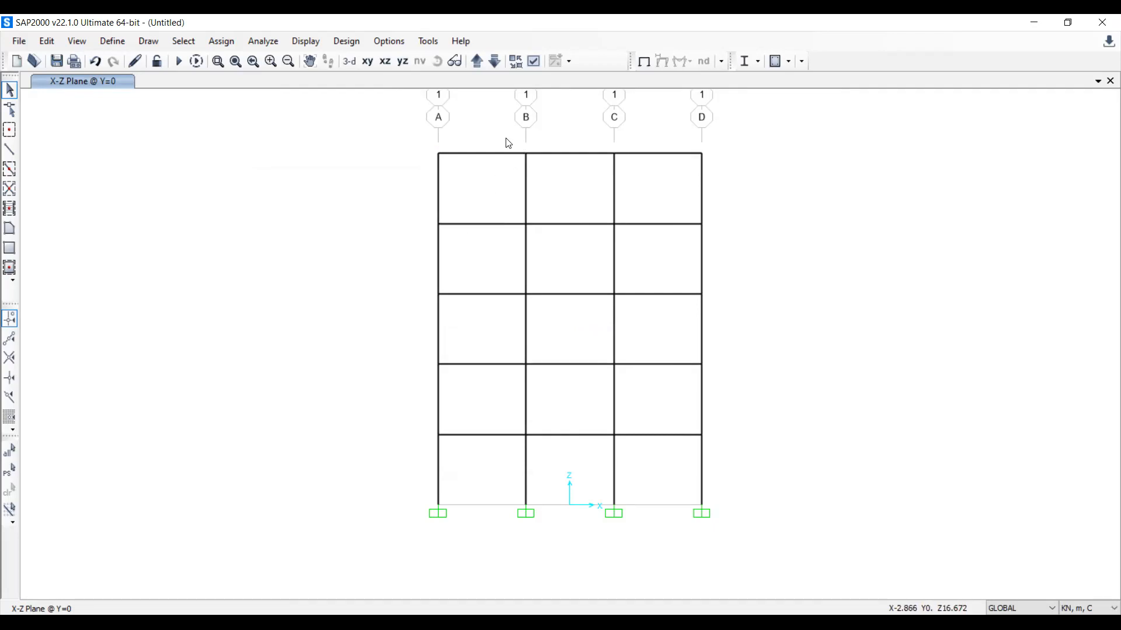
Select all frame members that use the Beam 40 x30 section property
{"action": "left_click", "coordinate": [183, 41]}
{"action": "mouse_move", "coordinate": [228, 69]}
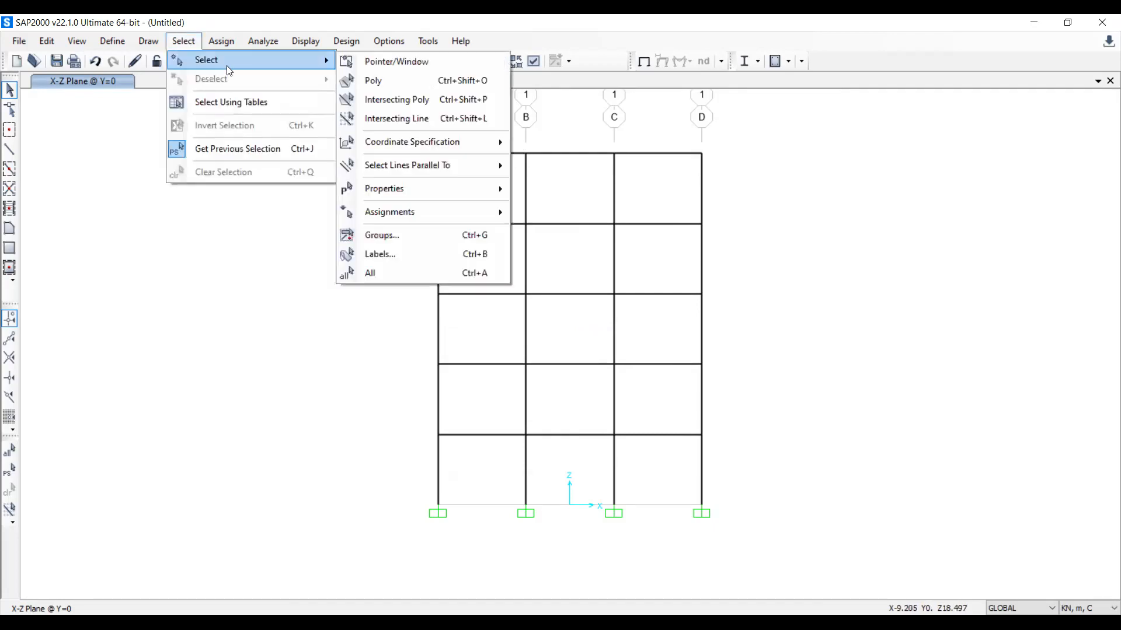
{"action": "mouse_move", "coordinate": [485, 189]}
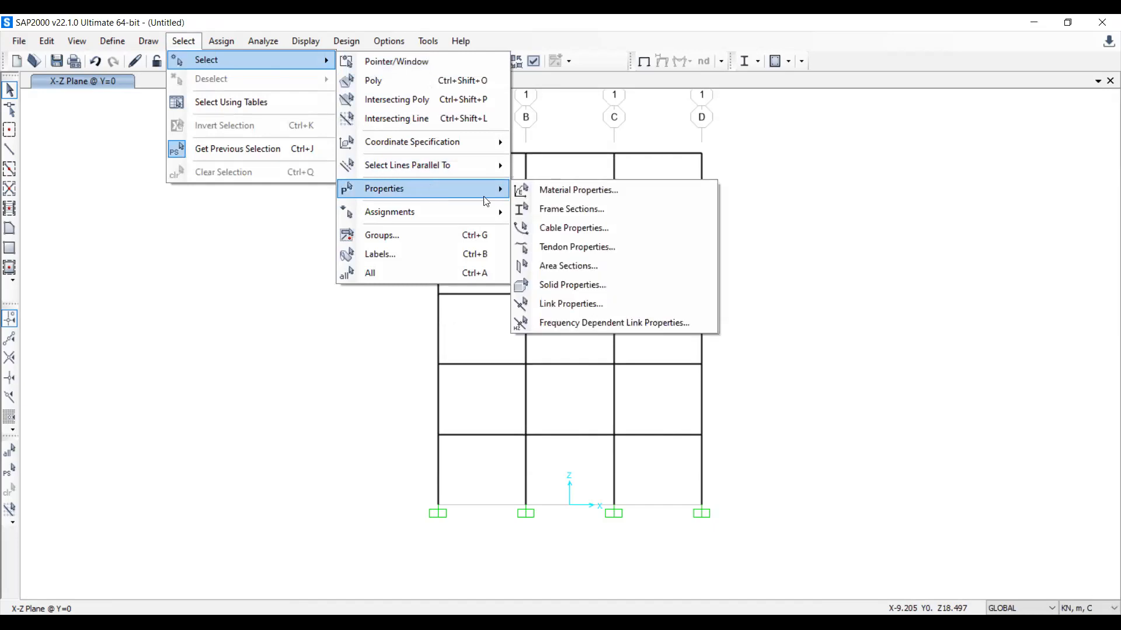
{"action": "left_click", "coordinate": [627, 209]}
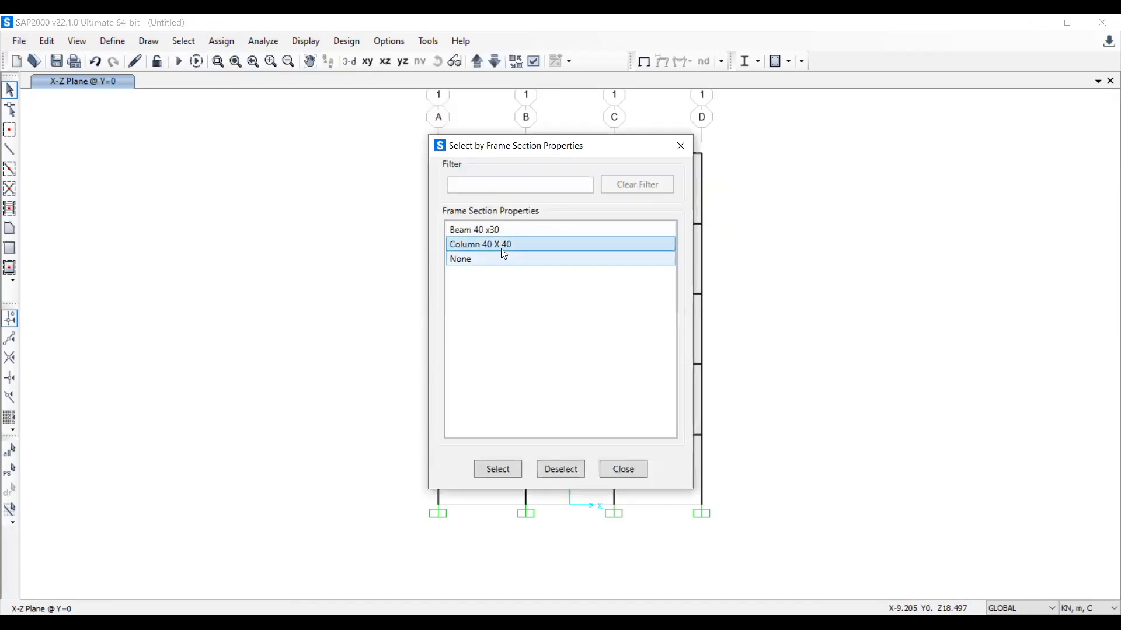
{"action": "left_click", "coordinate": [490, 229]}
{"action": "left_click", "coordinate": [495, 470]}
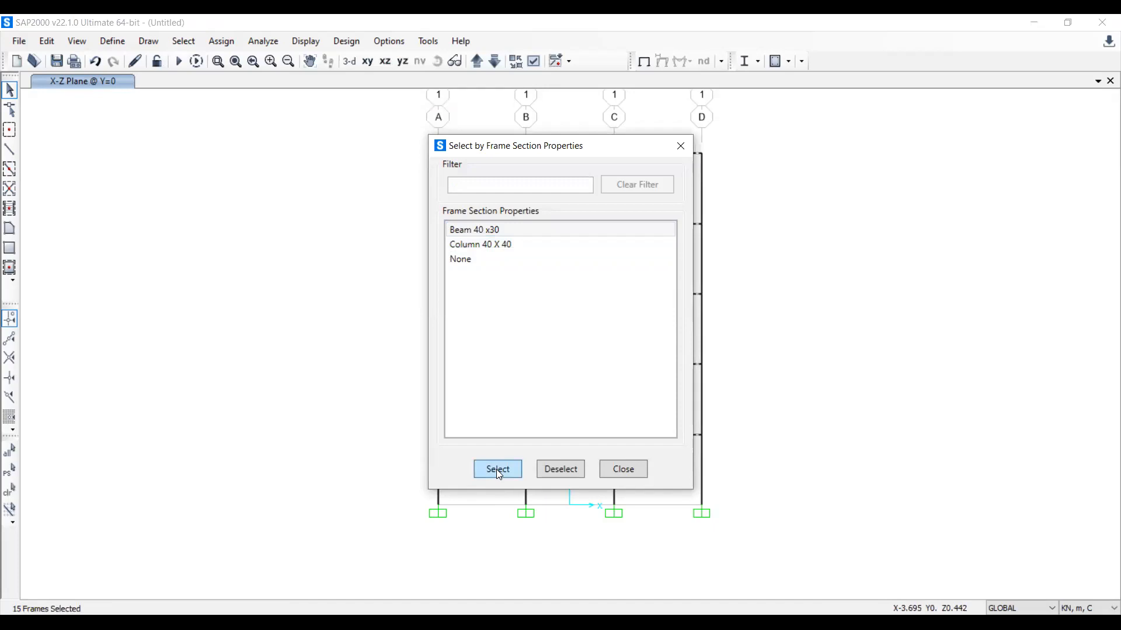
{"action": "left_click", "coordinate": [623, 470]}
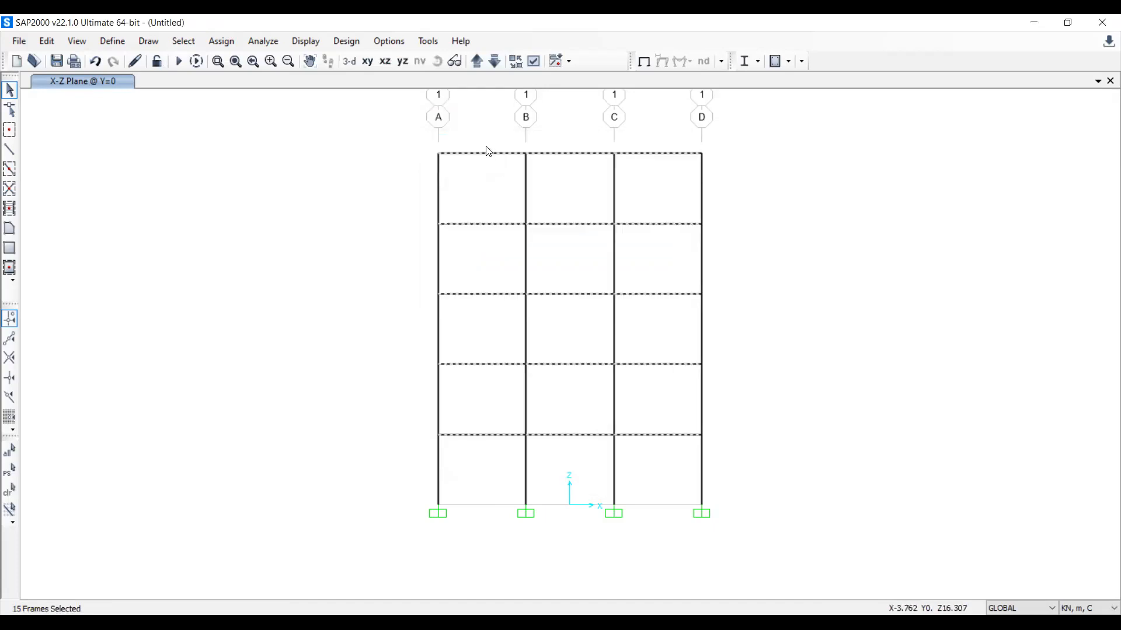
Start a frame hinge assignment for the selected beams and add a BEAM hinge at relative distance 0.1 of the clear length
{"action": "left_click", "coordinate": [263, 40]}
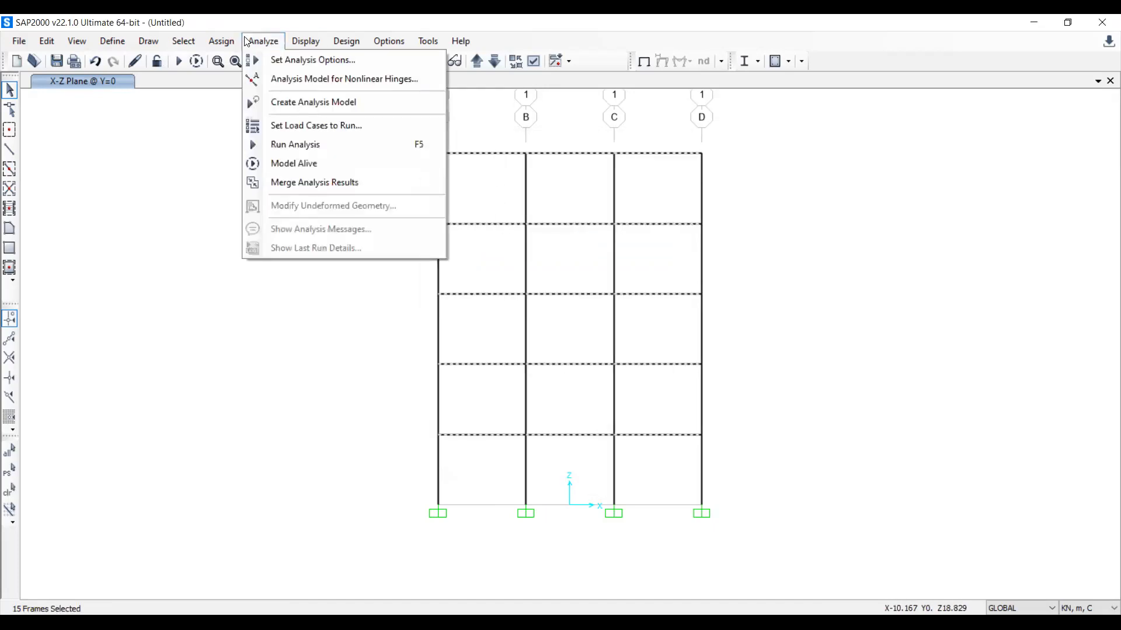
{"action": "mouse_move", "coordinate": [266, 81]}
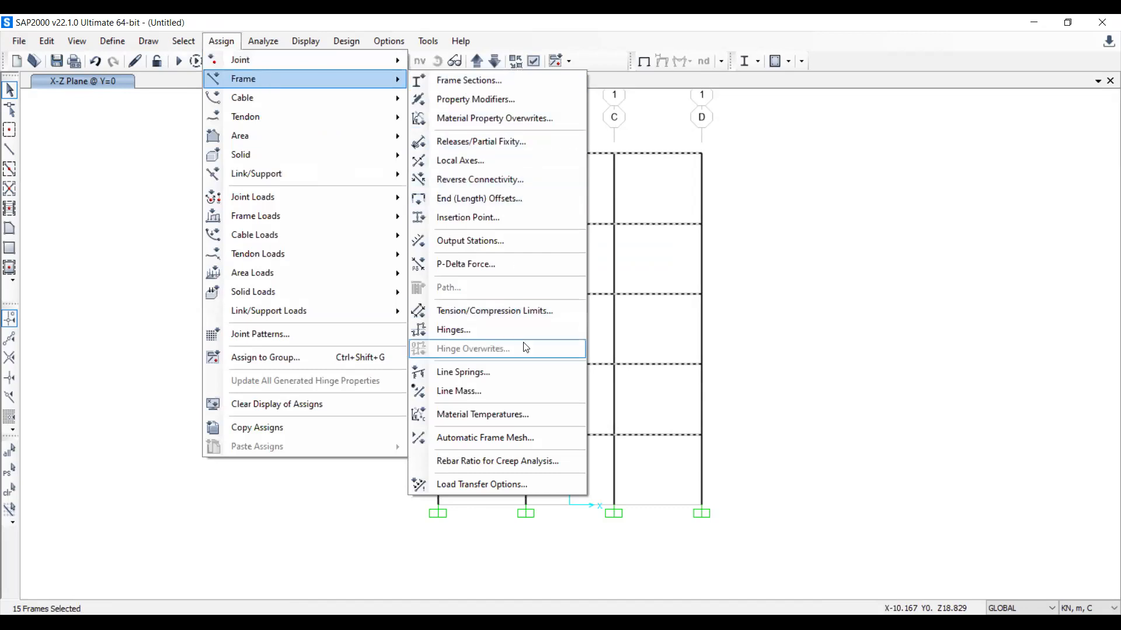
{"action": "left_click", "coordinate": [509, 330]}
{"action": "left_click", "coordinate": [380, 166]}
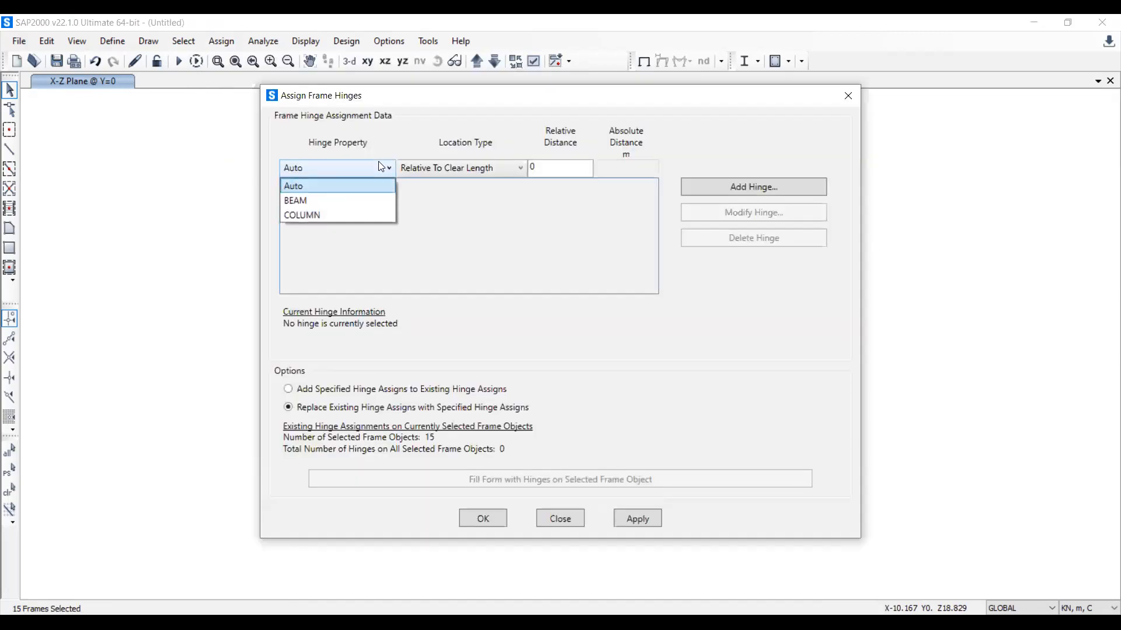
{"action": "left_click", "coordinate": [339, 197]}
{"action": "type", "text": "0.1"}
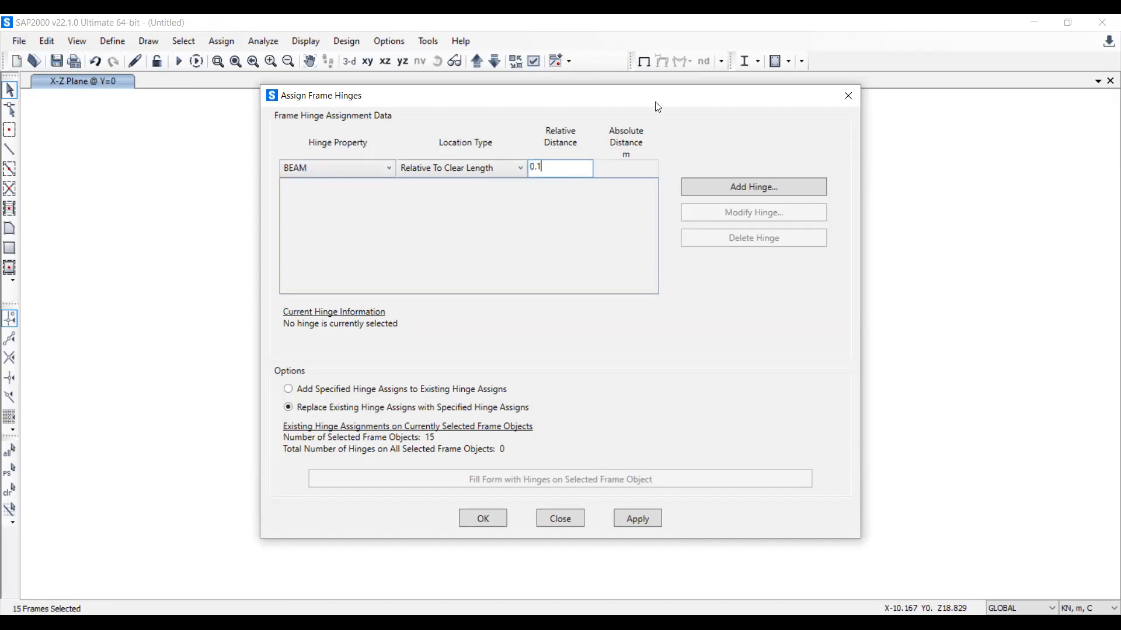
{"action": "left_click_drag", "start_coordinate": [656, 103], "coordinate": [687, 249]}
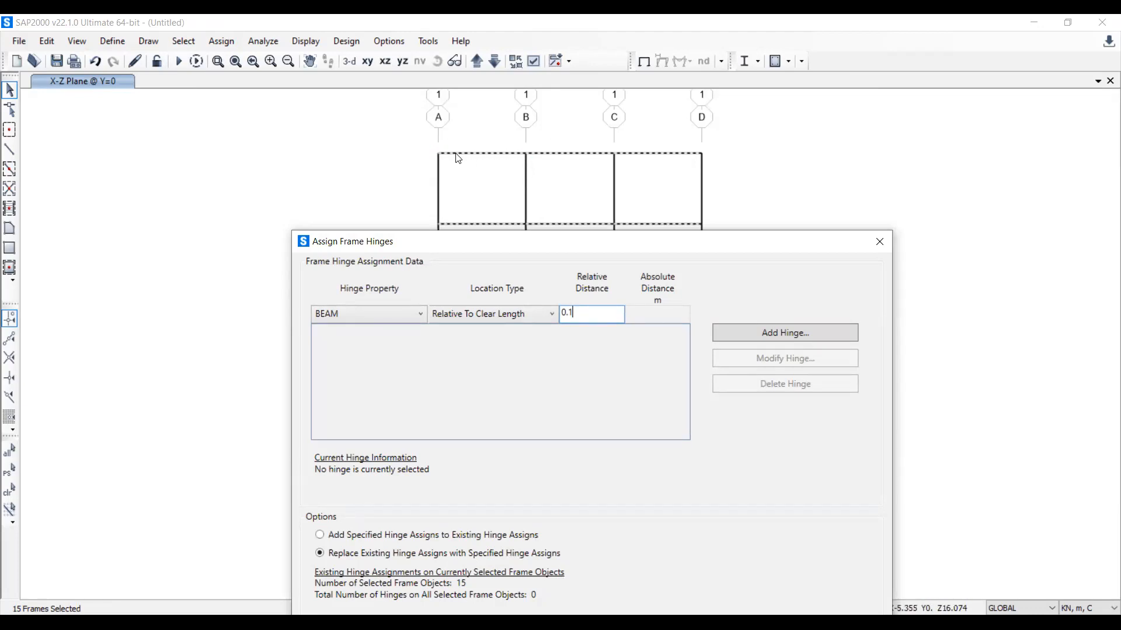
{"action": "left_click", "coordinate": [798, 334]}
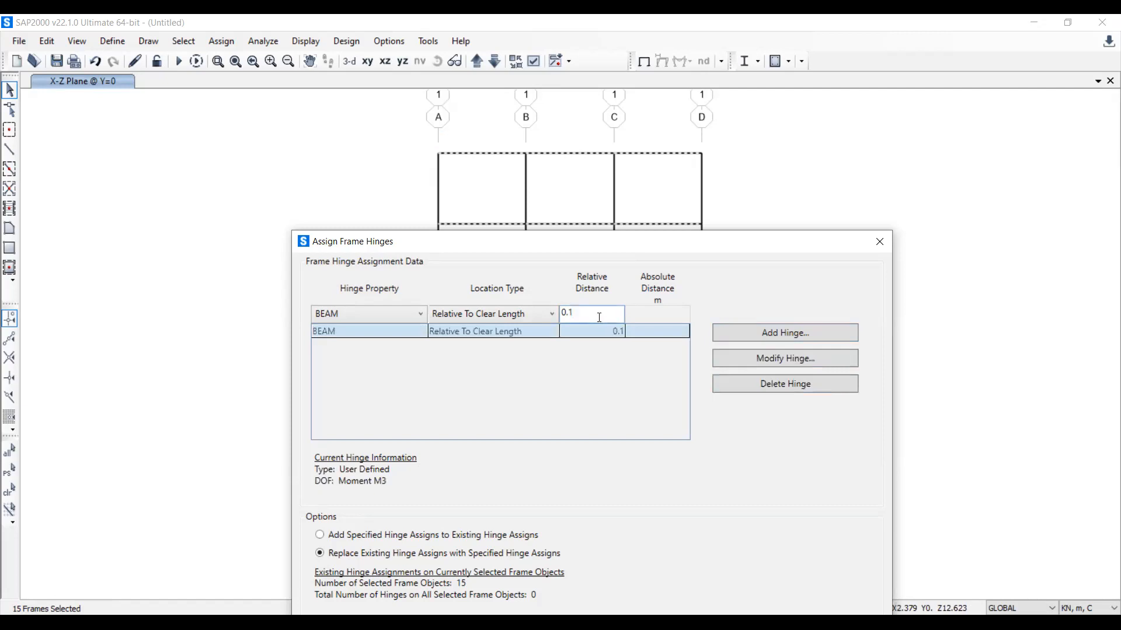
Add a second BEAM hinge at relative distance 0.9, assign both hinges to the beams, and restore the plain undeformed frame view
{"action": "key", "text": "BackSpace"}
{"action": "type", "text": "9"}
{"action": "left_click", "coordinate": [765, 333]}
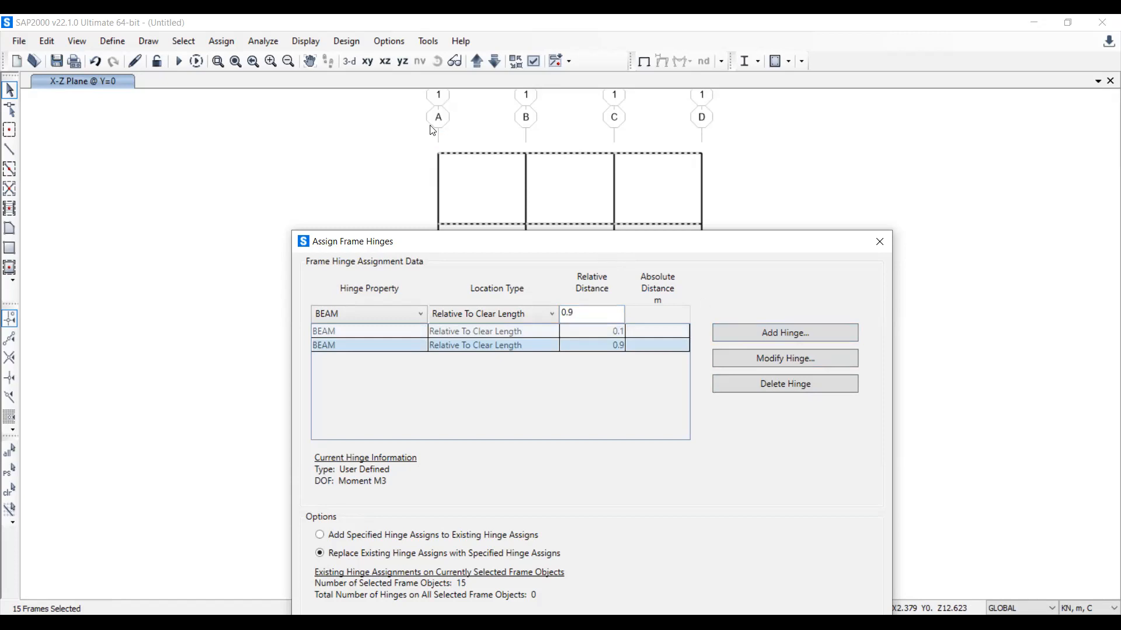
{"action": "left_click_drag", "start_coordinate": [599, 244], "coordinate": [488, 212]}
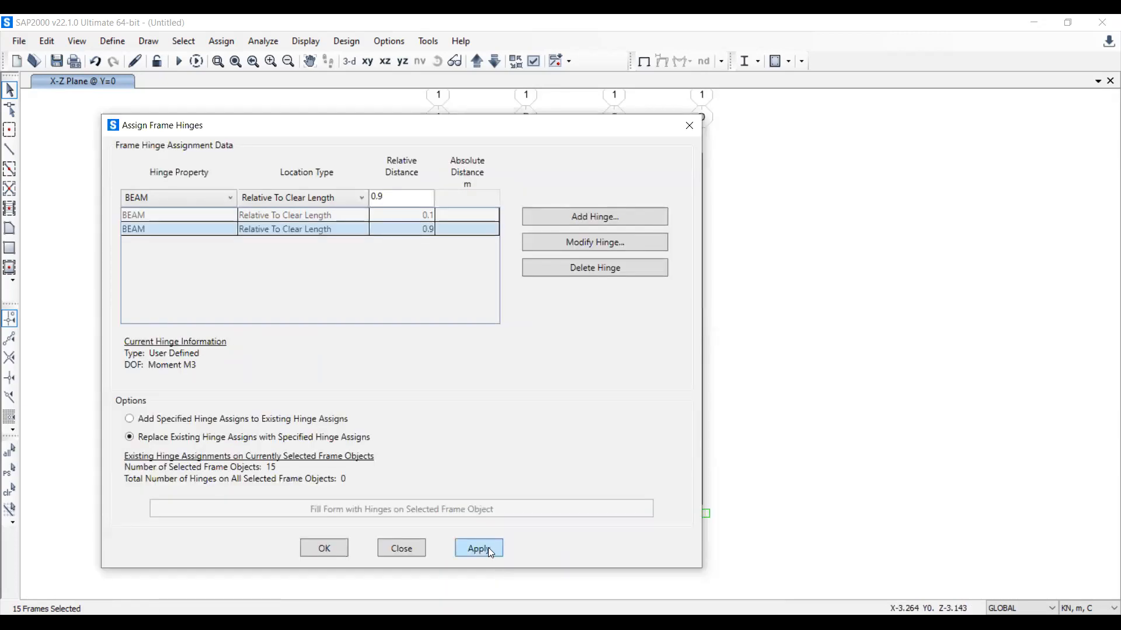
{"action": "left_click", "coordinate": [486, 549]}
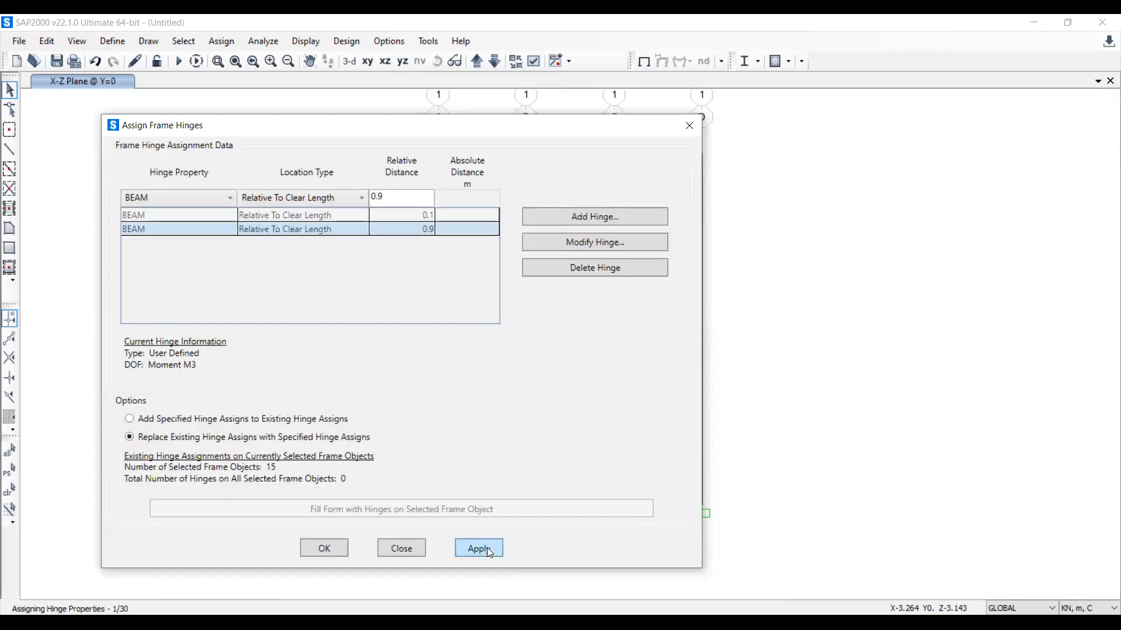
{"action": "left_click", "coordinate": [328, 550]}
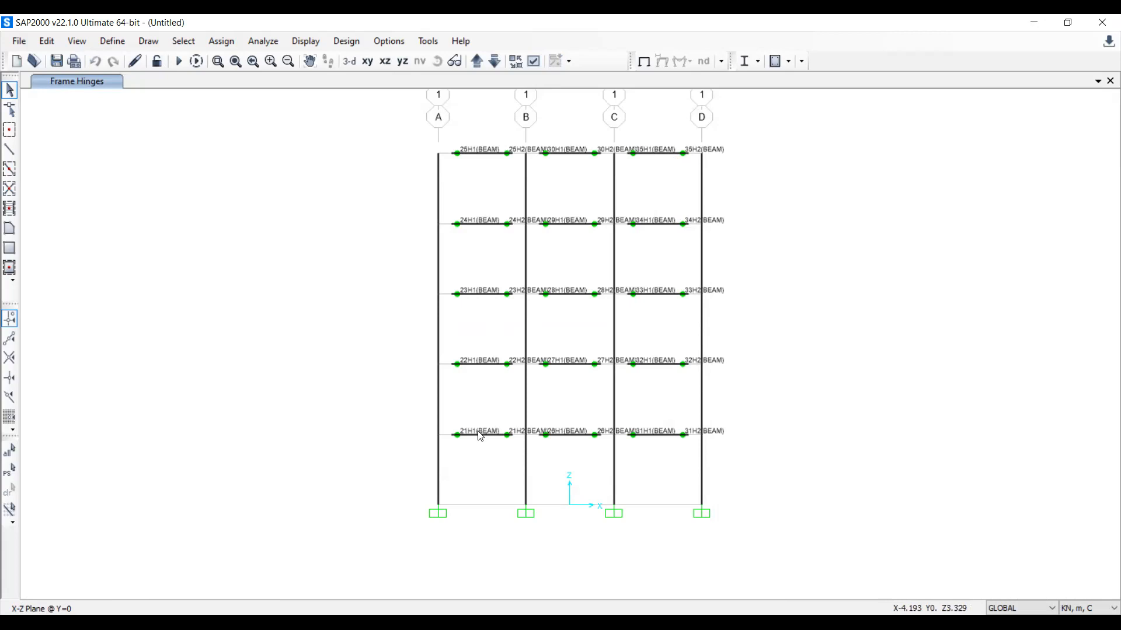
{"action": "left_click", "coordinate": [645, 60]}
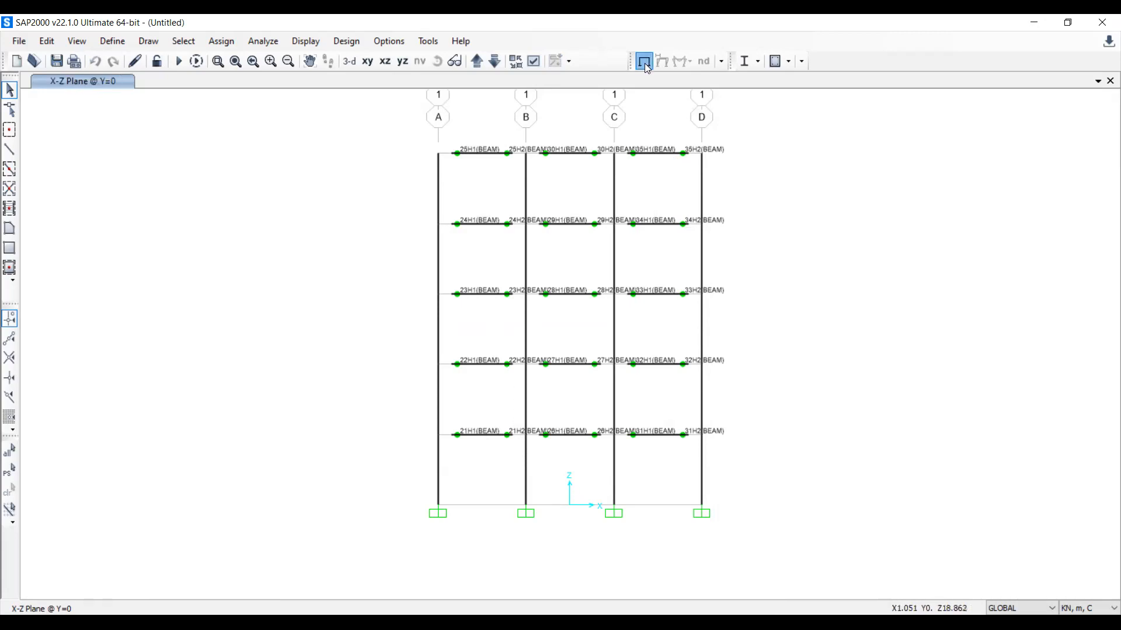
Select all the columns on all five stories across grids A to D
{"action": "left_click_drag", "start_coordinate": [723, 167], "coordinate": [408, 201]}
{"action": "left_click_drag", "start_coordinate": [738, 243], "coordinate": [410, 275]}
{"action": "left_click_drag", "start_coordinate": [732, 327], "coordinate": [423, 356]}
{"action": "left_click_drag", "start_coordinate": [744, 401], "coordinate": [425, 421]}
{"action": "left_click_drag", "start_coordinate": [744, 459], "coordinate": [409, 482]}
Start a frame hinge assignment for the selected columns and add a COLUMN hinge at relative distance 0.1 of the clear length
{"action": "left_click", "coordinate": [221, 41]}
{"action": "mouse_move", "coordinate": [251, 82]}
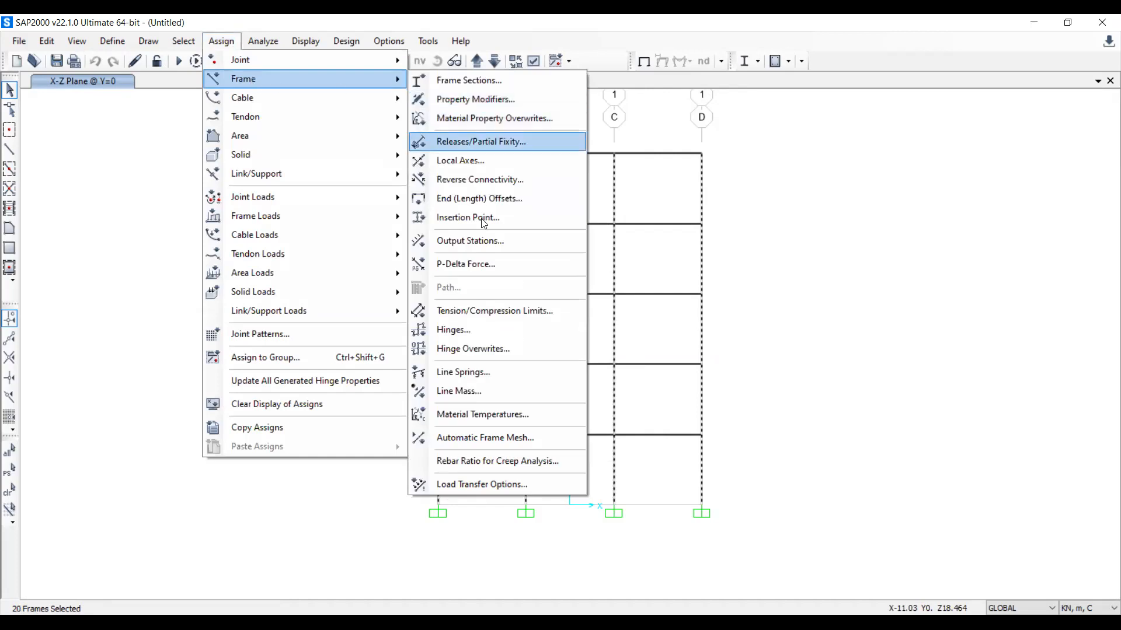
{"action": "left_click", "coordinate": [479, 325]}
{"action": "left_click", "coordinate": [337, 167]}
{"action": "left_click", "coordinate": [309, 214]}
{"action": "left_click", "coordinate": [551, 169]}
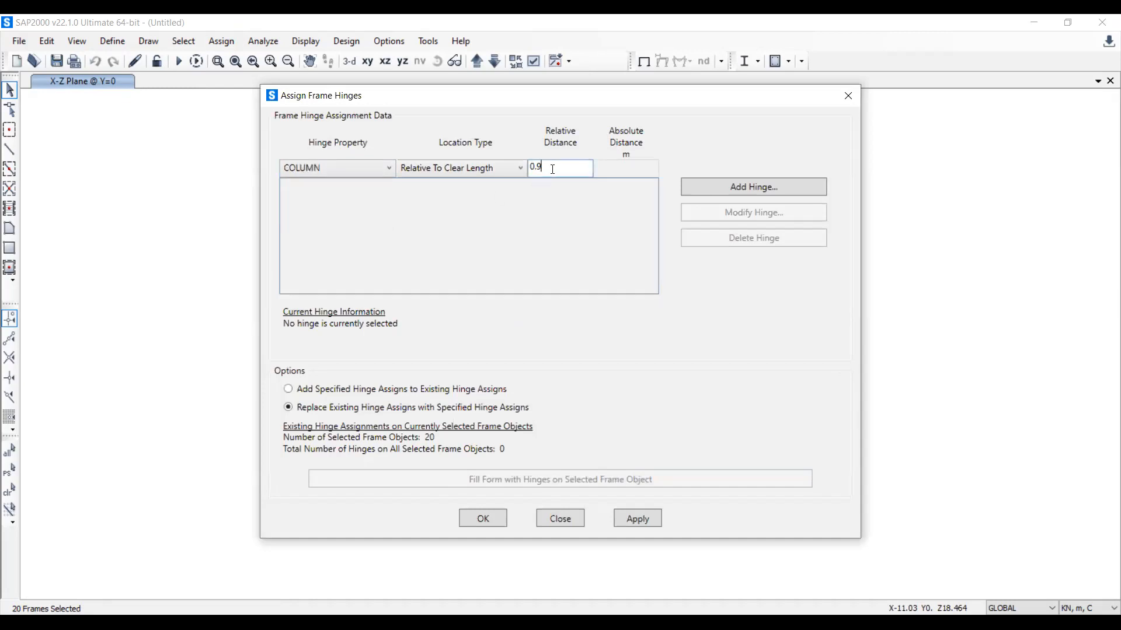
{"action": "type", "text": "1"}
{"action": "left_click", "coordinate": [737, 180]}
Add a second COLUMN hinge at relative distance 0.9, assign both hinges to the columns, and restore the plain undeformed frame view
{"action": "key", "text": "BackSpace"}
{"action": "type", "text": "9"}
{"action": "left_click", "coordinate": [754, 187]}
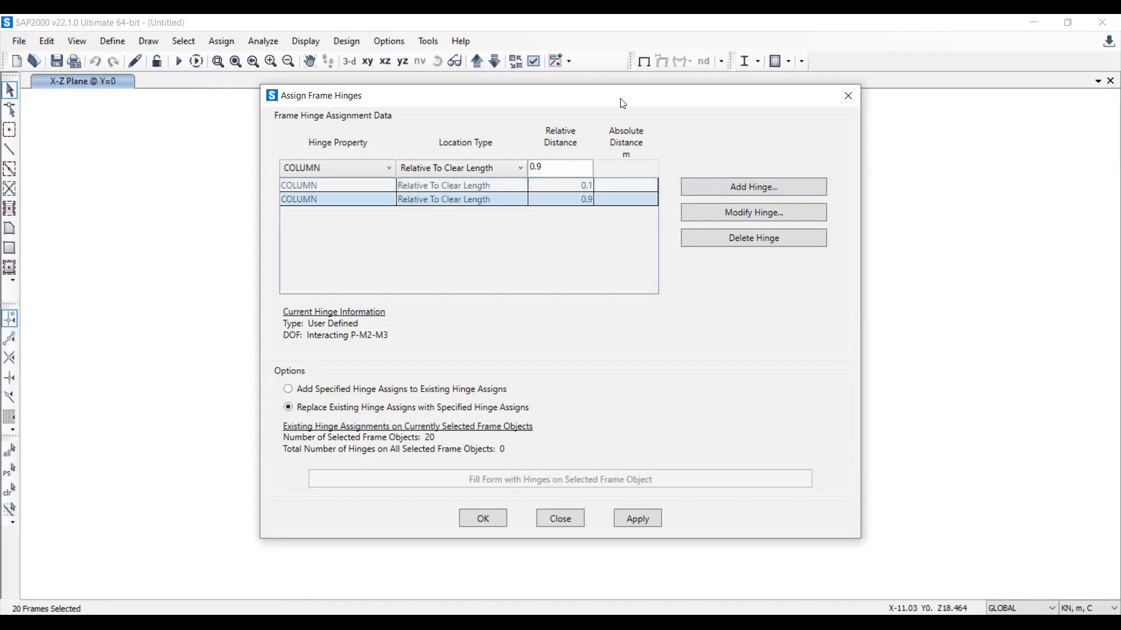
{"action": "left_click_drag", "start_coordinate": [622, 100], "coordinate": [187, 83]}
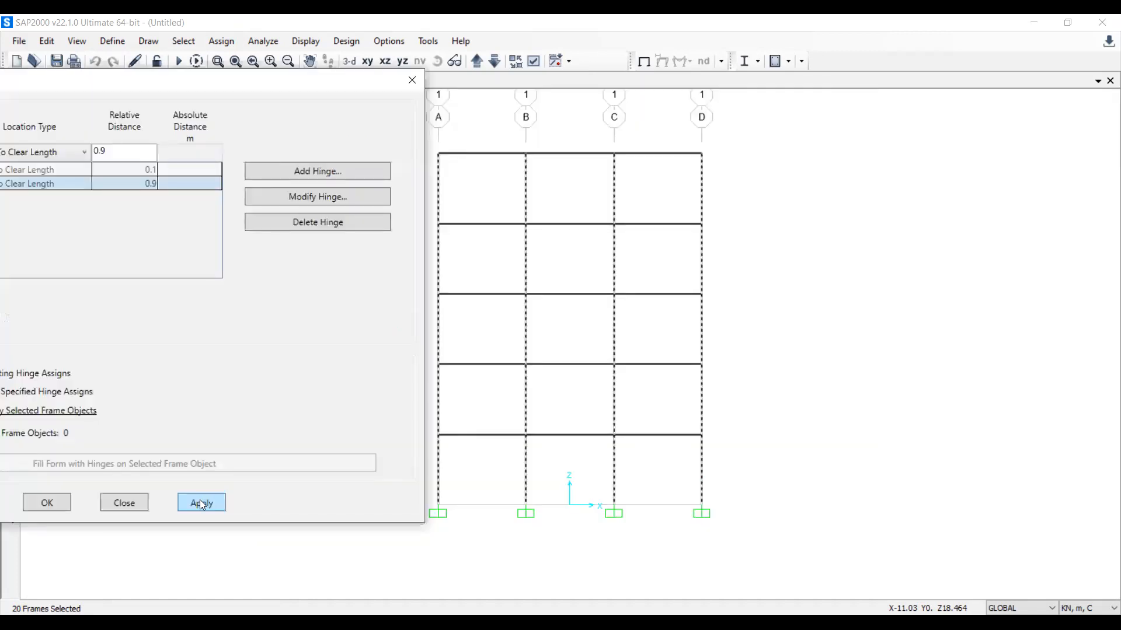
{"action": "left_click", "coordinate": [201, 503]}
{"action": "left_click", "coordinate": [47, 503]}
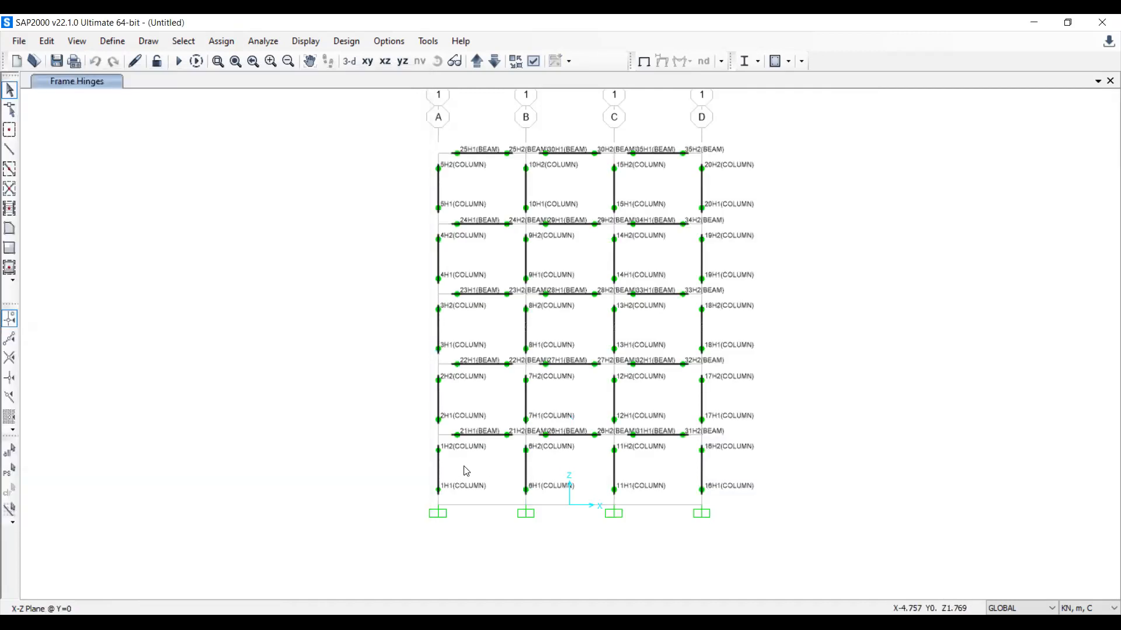
{"action": "scroll", "coordinate": [466, 472], "scroll_direction": "up", "scroll_amount": 3}
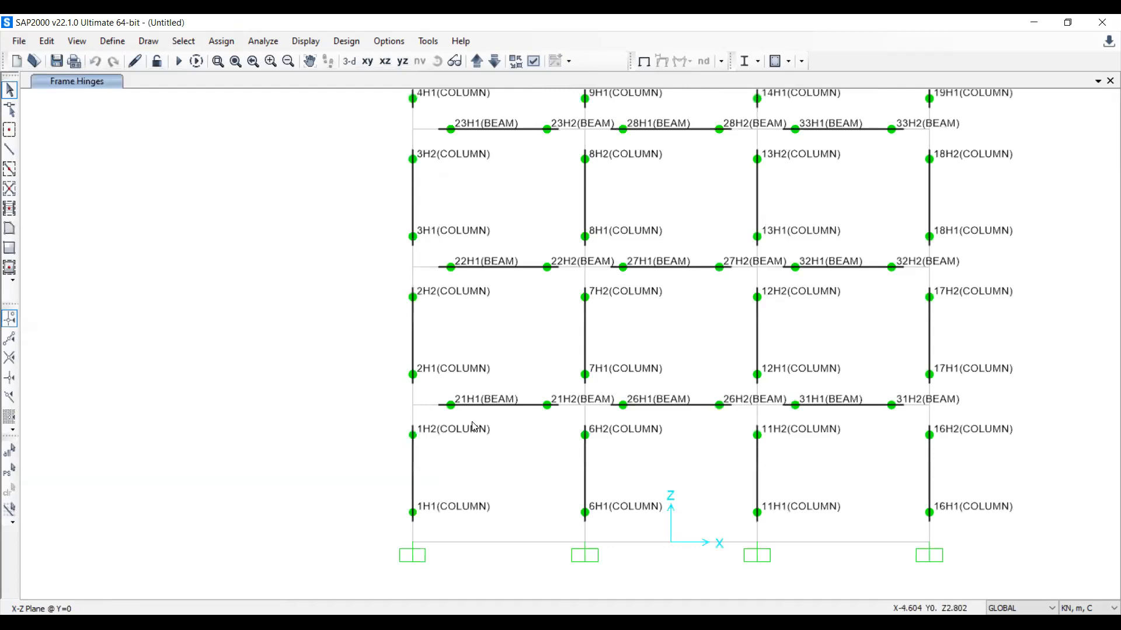
{"action": "scroll", "coordinate": [473, 426], "scroll_direction": "down", "scroll_amount": 3}
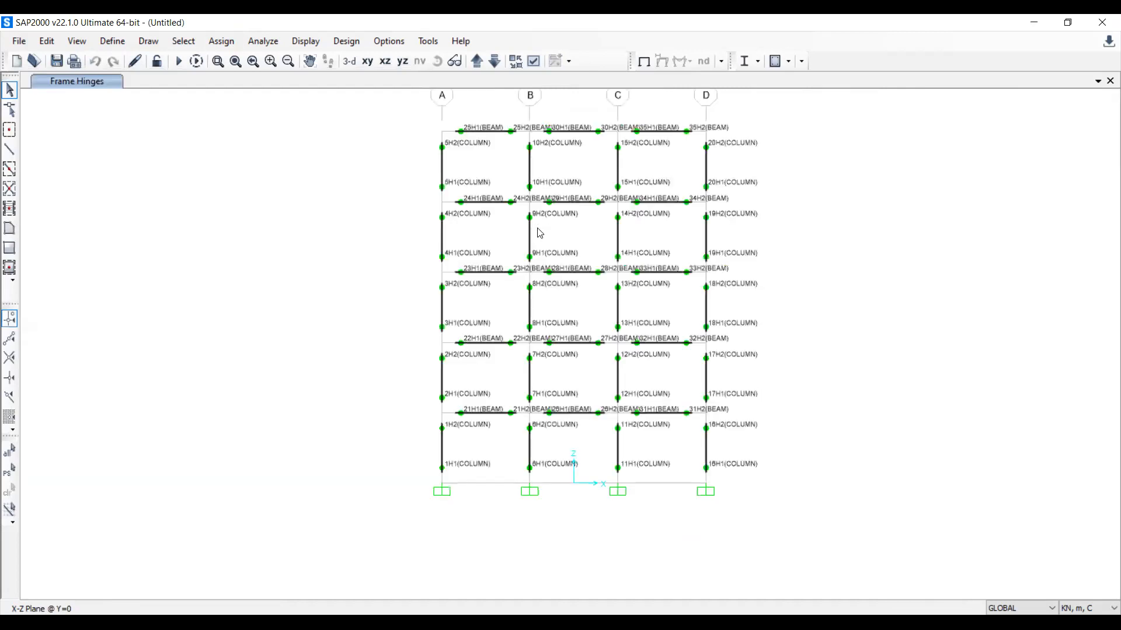
{"action": "left_click", "coordinate": [644, 62]}
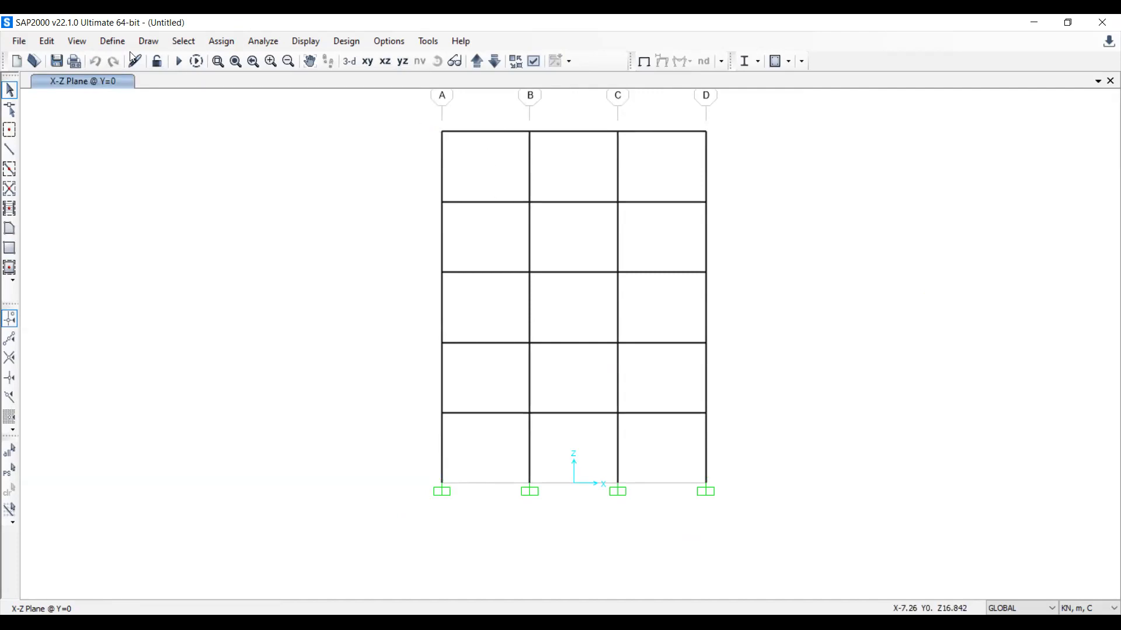
Define a load pattern named Lateral load of type Other with a self weight multiplier of 0
{"action": "left_click", "coordinate": [112, 42]}
{"action": "left_click", "coordinate": [148, 352]}
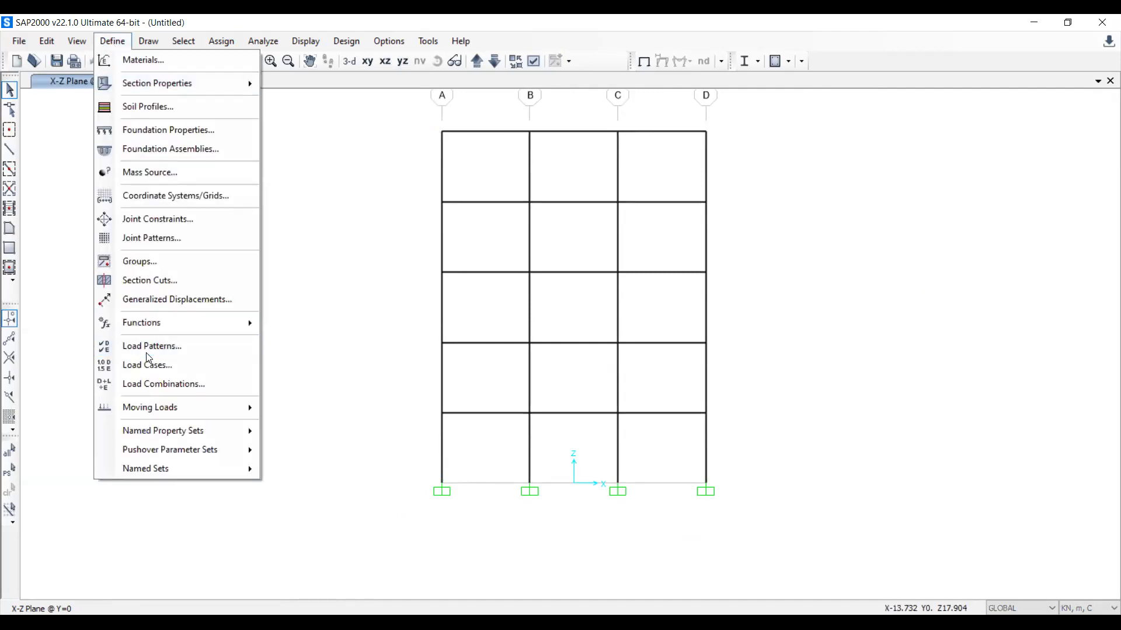
{"action": "type", "text": "Late"}
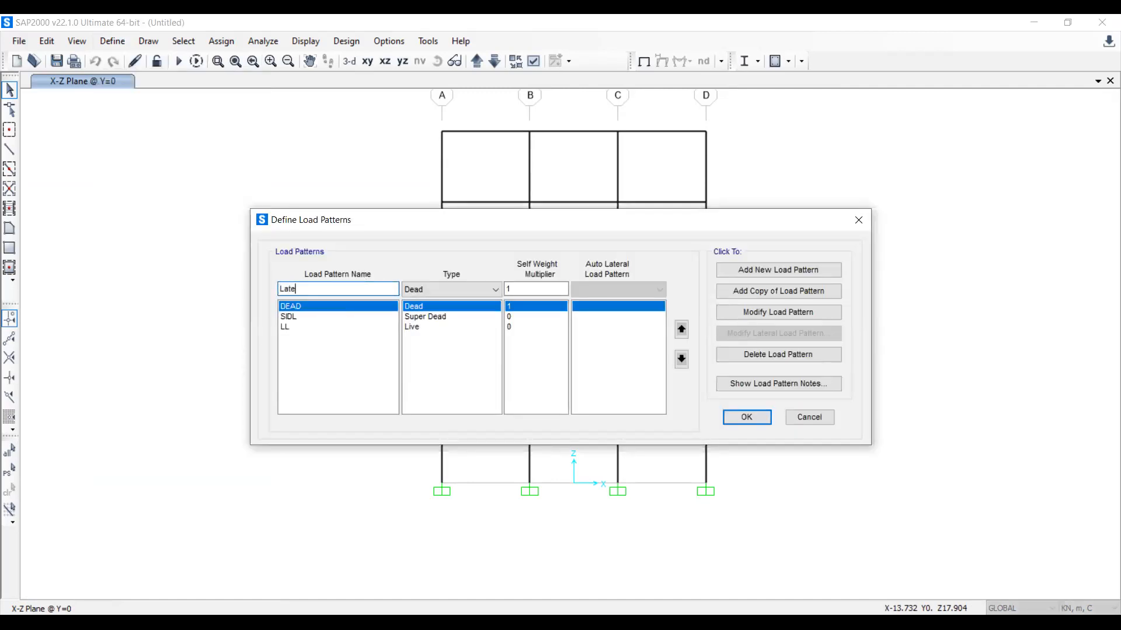
{"action": "type", "text": "ral load"}
{"action": "left_click", "coordinate": [425, 294]}
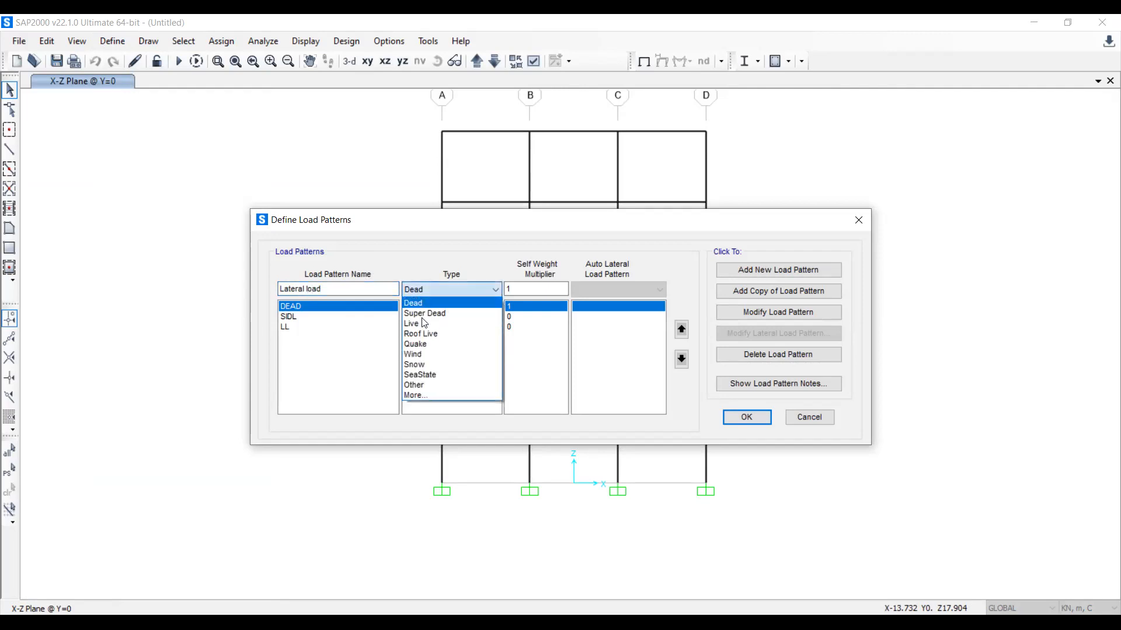
{"action": "left_click", "coordinate": [421, 387]}
{"action": "left_click", "coordinate": [795, 270]}
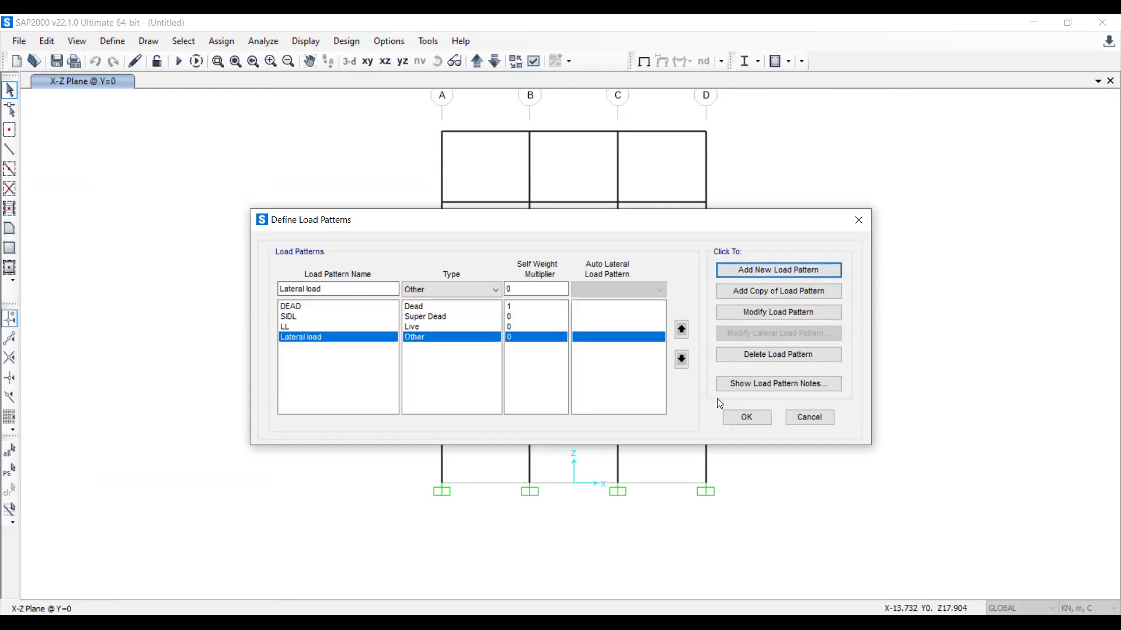
{"action": "left_click", "coordinate": [746, 417]}
Assign a 1000 kN Global X joint force in the Lateral load pattern to the five floor-level joints along grid A
{"action": "left_click_drag", "start_coordinate": [420, 120], "coordinate": [454, 441]}
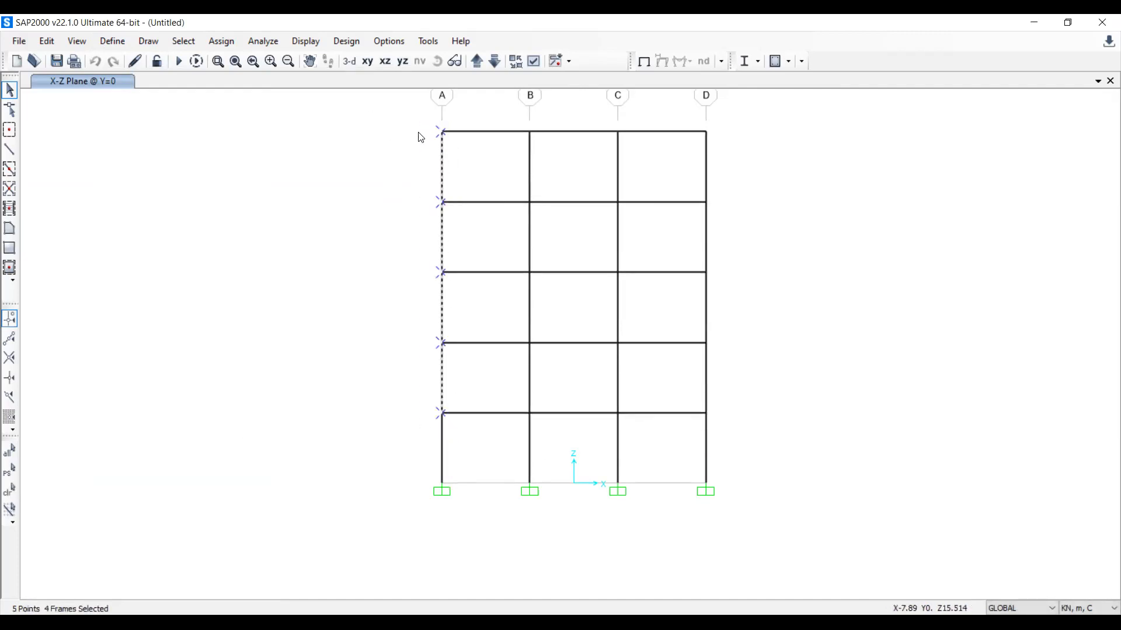
{"action": "left_click", "coordinate": [221, 40]}
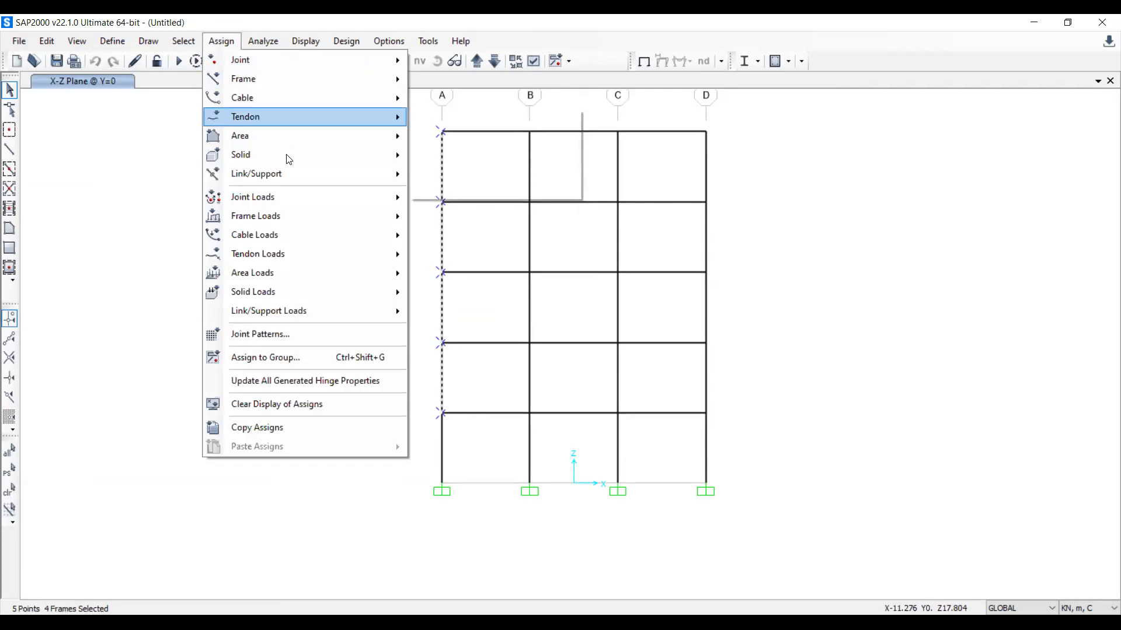
{"action": "mouse_move", "coordinate": [298, 216]}
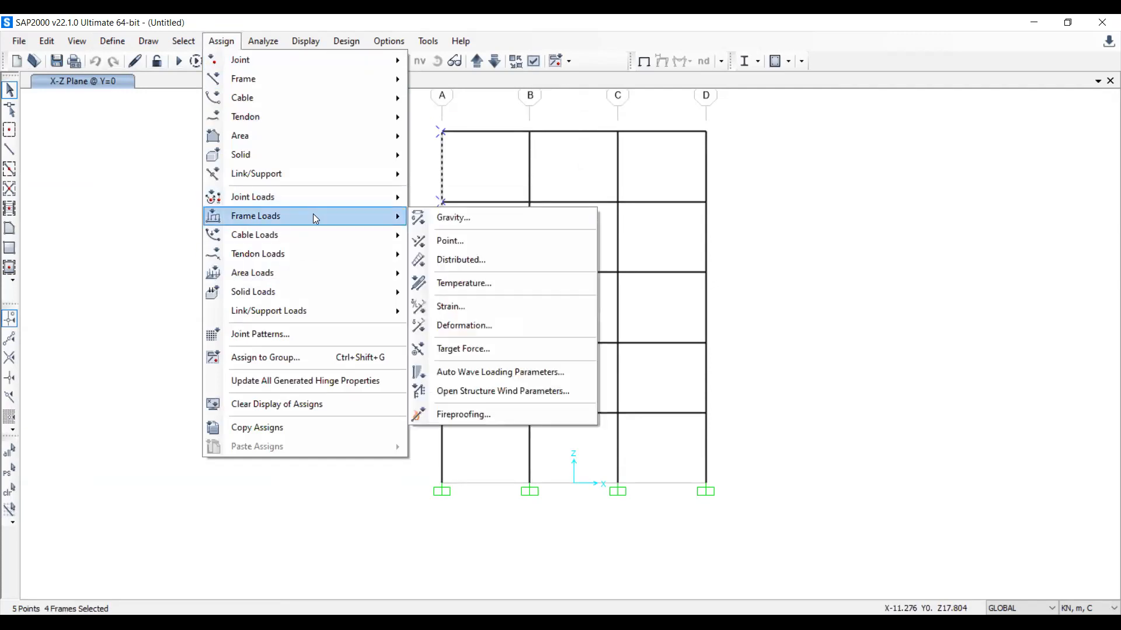
{"action": "mouse_move", "coordinate": [331, 202]}
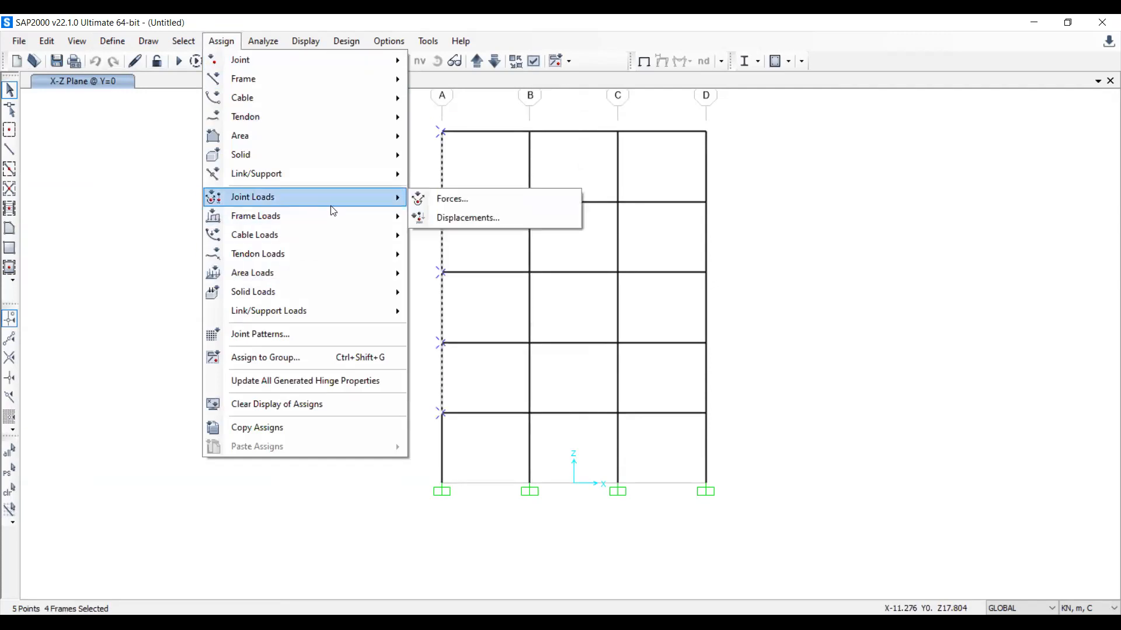
{"action": "left_click", "coordinate": [424, 200]}
{"action": "left_click", "coordinate": [590, 172]}
{"action": "left_click", "coordinate": [578, 204]}
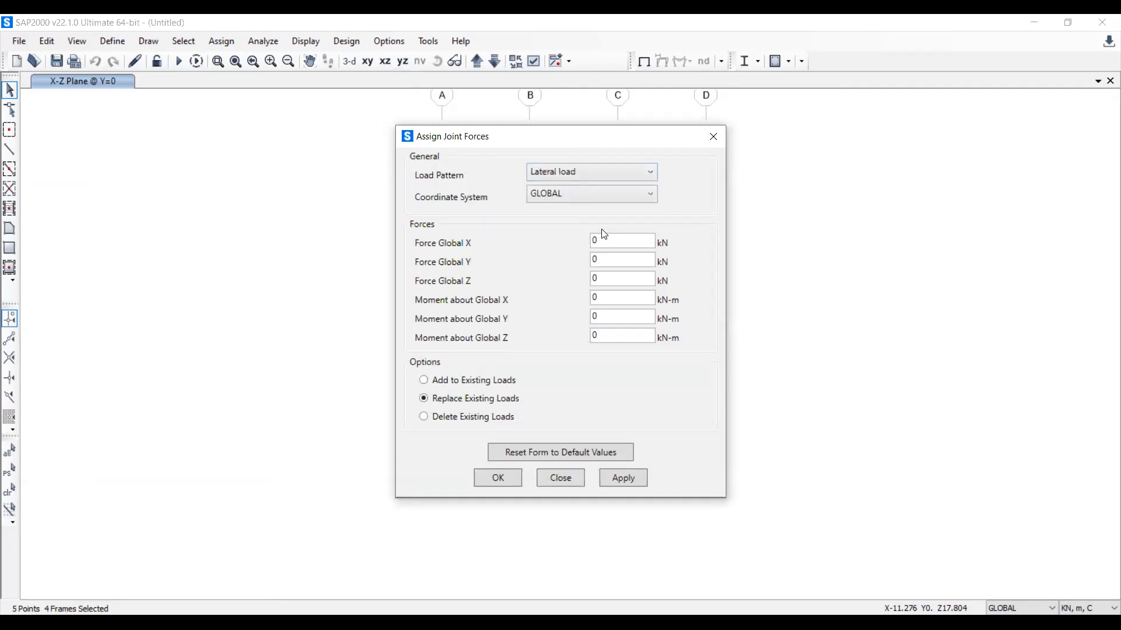
{"action": "left_click_drag", "start_coordinate": [581, 143], "coordinate": [226, 101]}
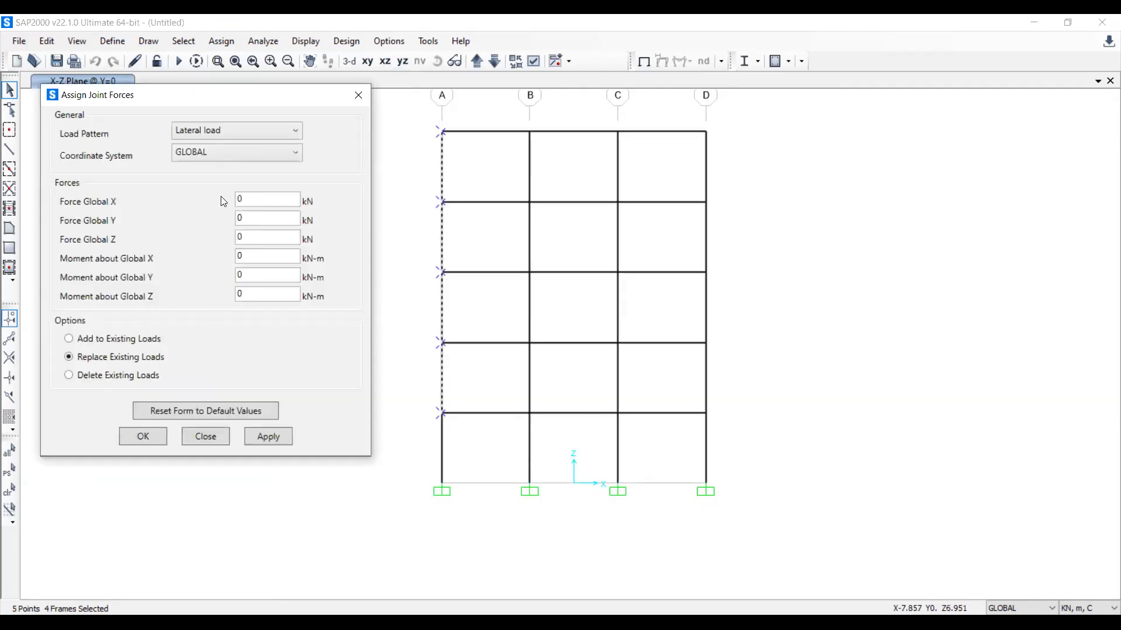
{"action": "type", "text": "1000"}
{"action": "left_click", "coordinate": [281, 437]}
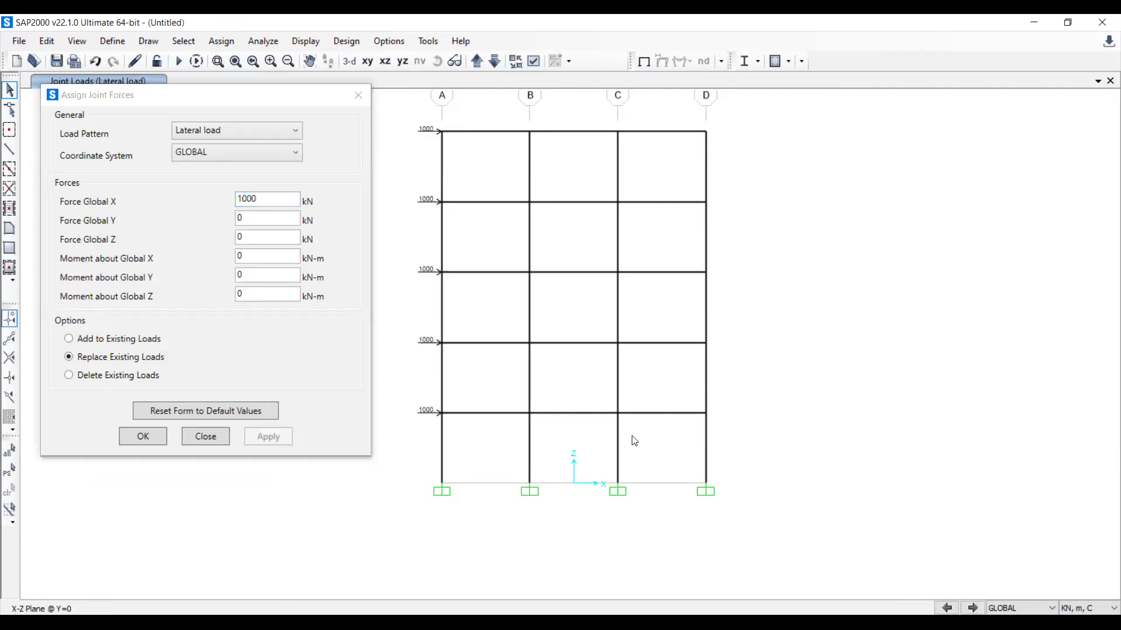
{"action": "left_click", "coordinate": [143, 438]}
{"action": "scroll", "coordinate": [441, 141], "scroll_direction": "up", "scroll_amount": 4}
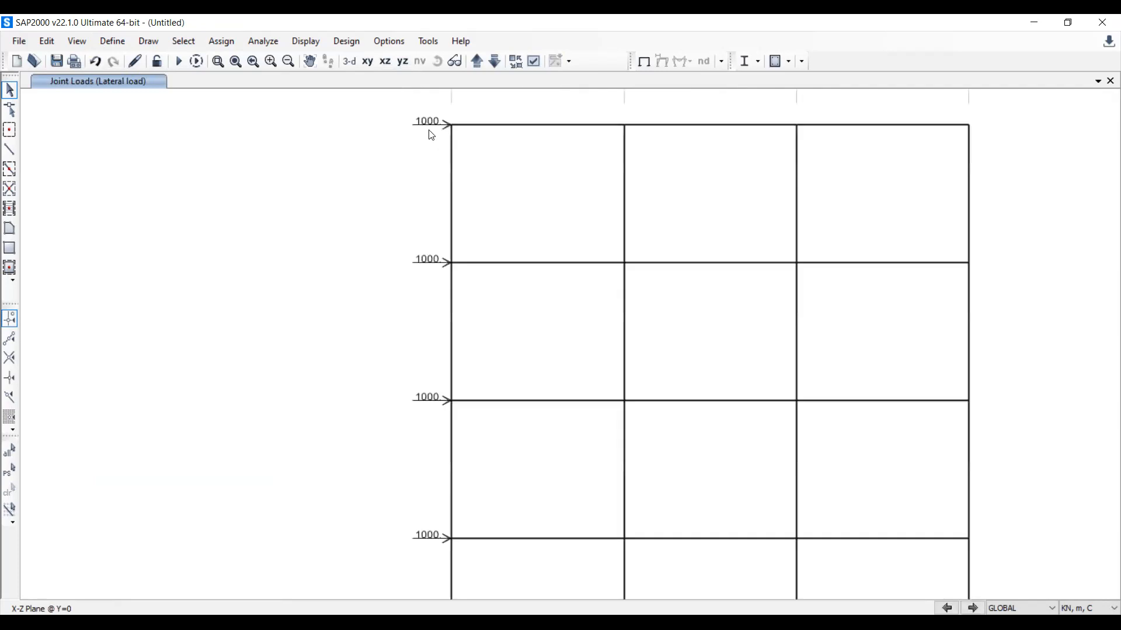
{"action": "scroll", "coordinate": [430, 135], "scroll_direction": "down", "scroll_amount": 2}
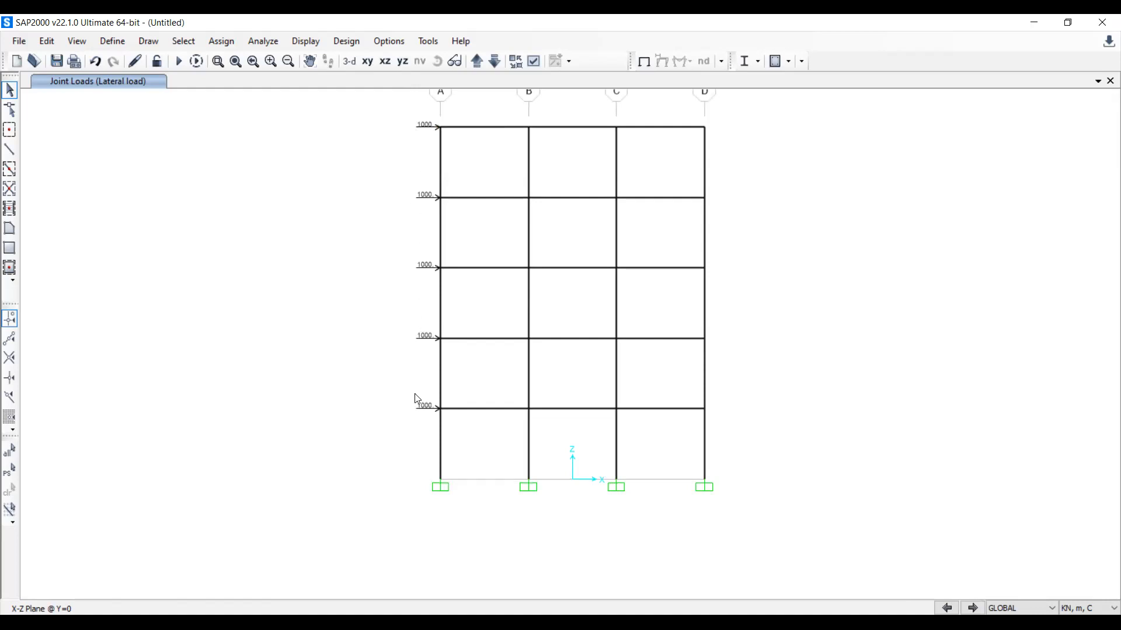
Define a nonlinear static load case named DL-NL that applies the DEAD load pattern with a scale factor of 1
{"action": "left_click", "coordinate": [123, 44]}
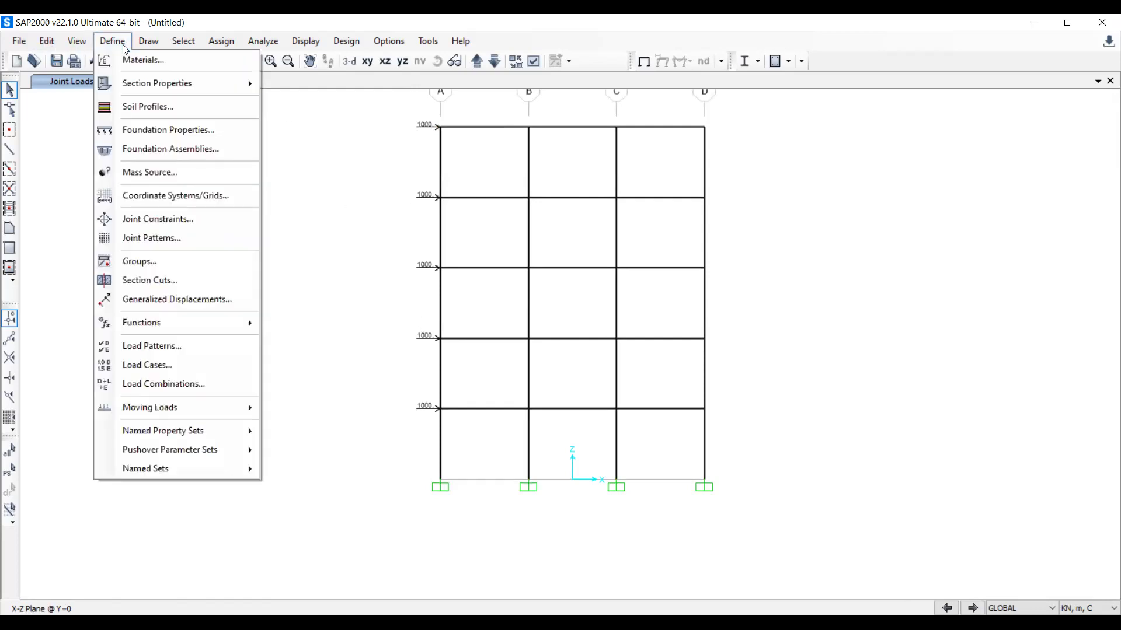
{"action": "left_click", "coordinate": [160, 367]}
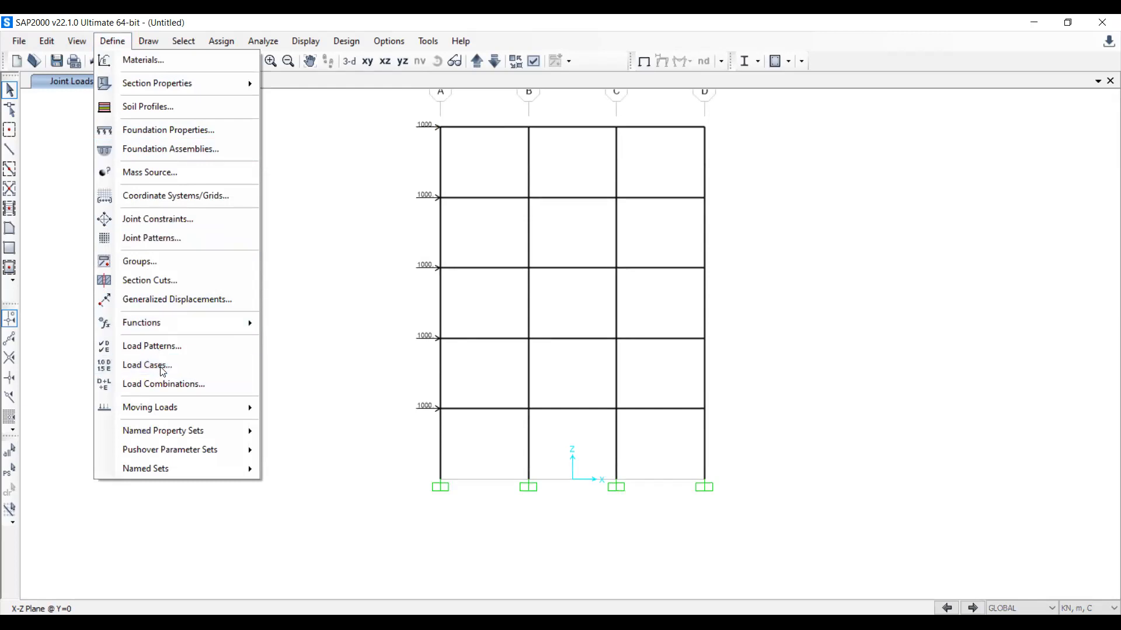
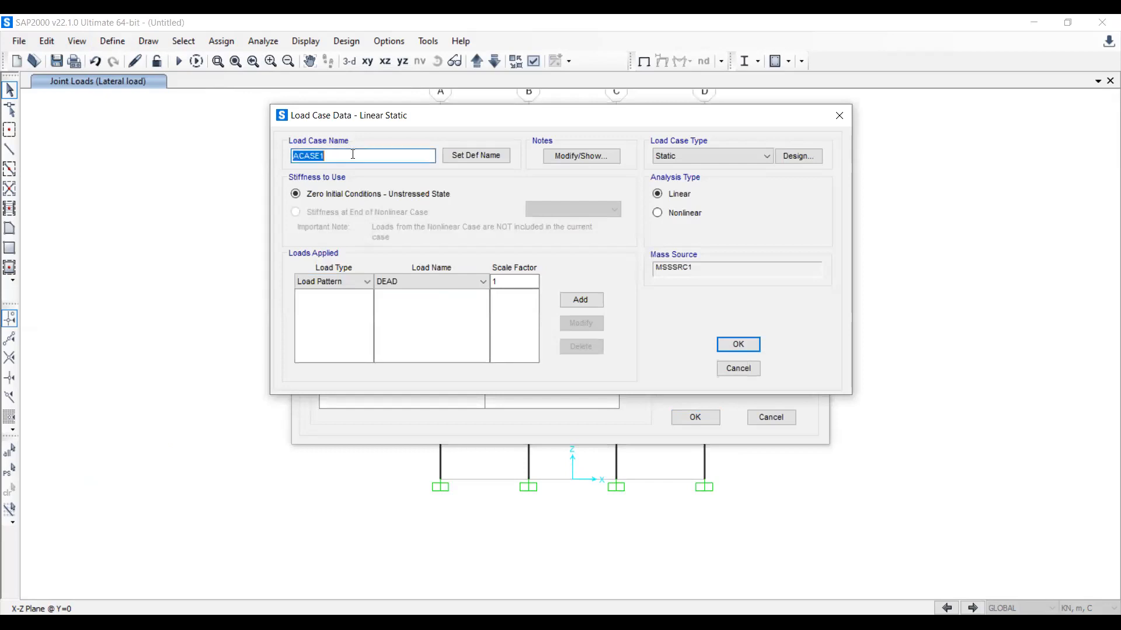
{"action": "type", "text": "DL-NL"}
{"action": "left_click", "coordinate": [703, 153]}
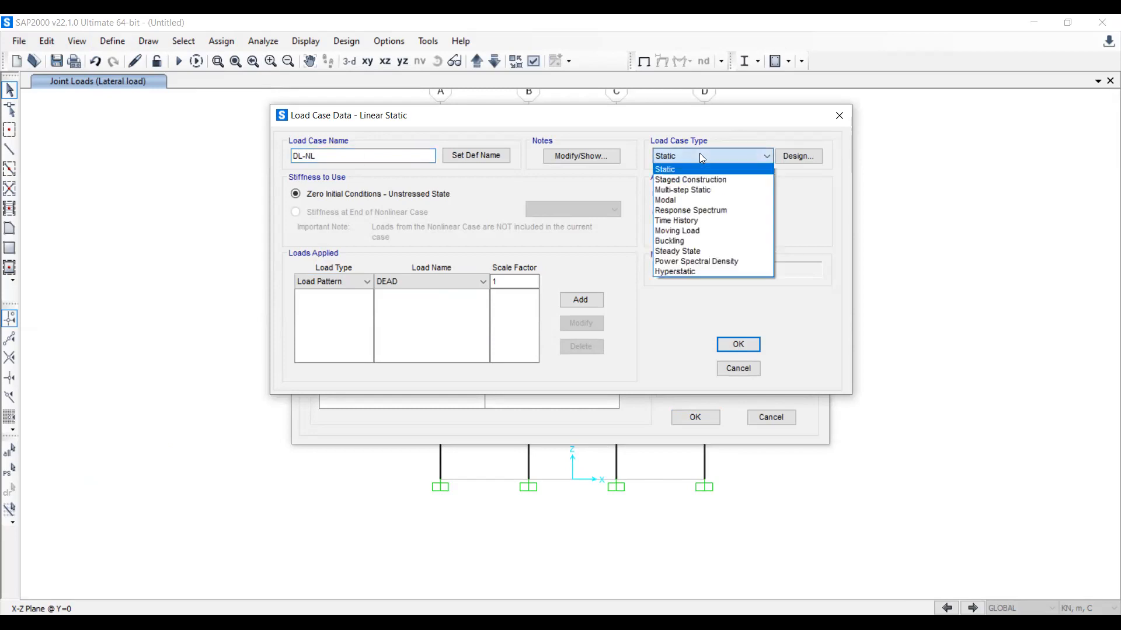
{"action": "left_click", "coordinate": [658, 213]}
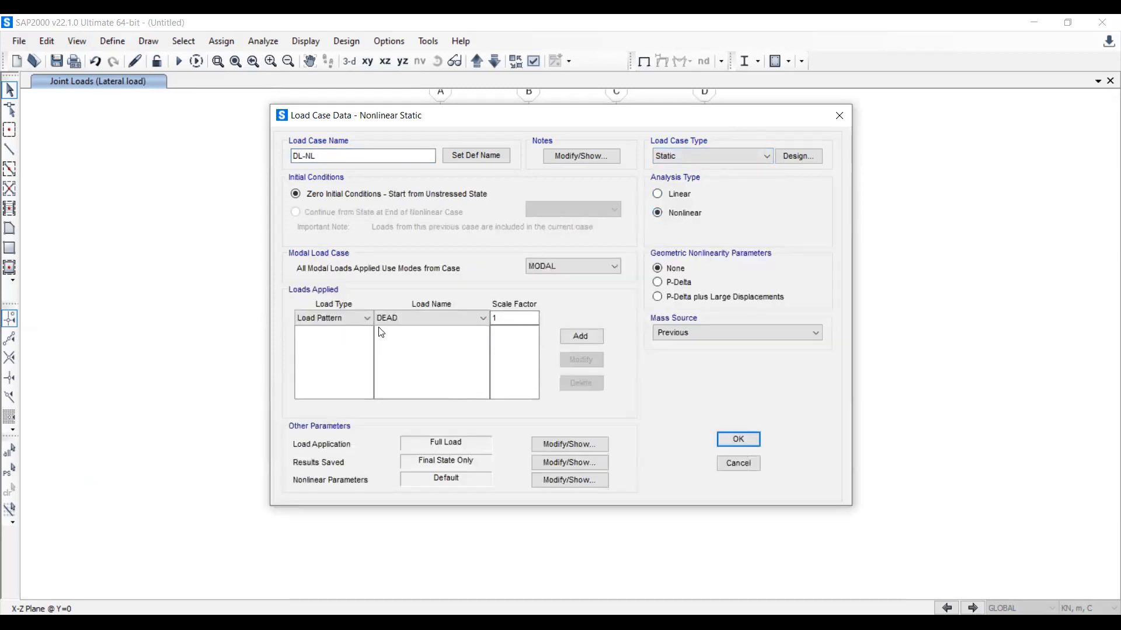
{"action": "left_click", "coordinate": [466, 317]}
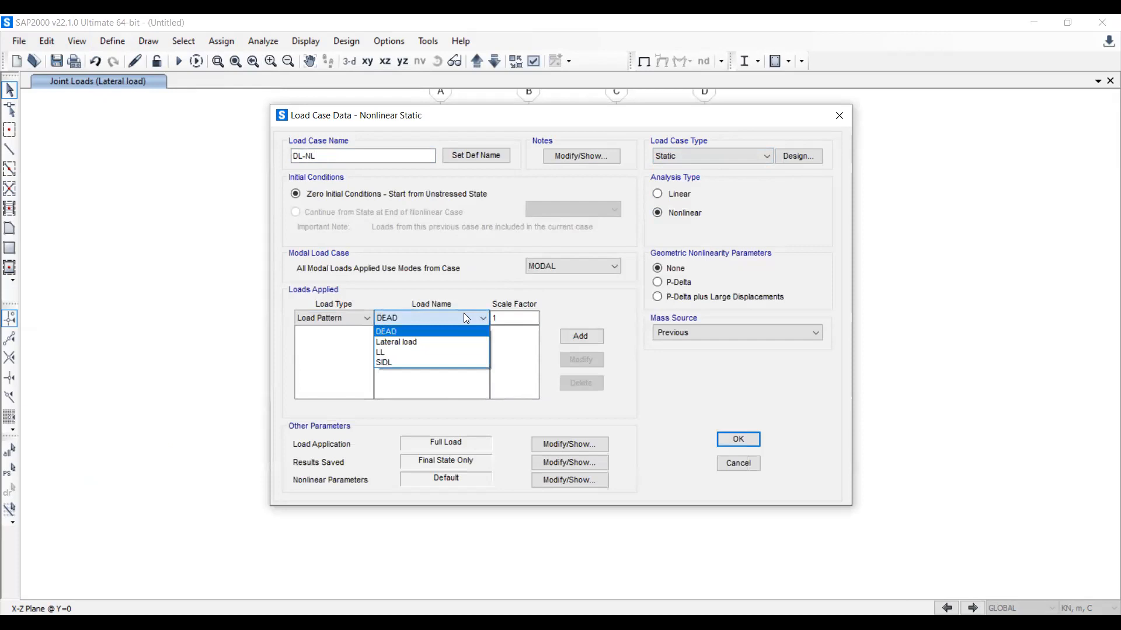
{"action": "left_click", "coordinate": [466, 317]}
{"action": "left_click", "coordinate": [577, 338]}
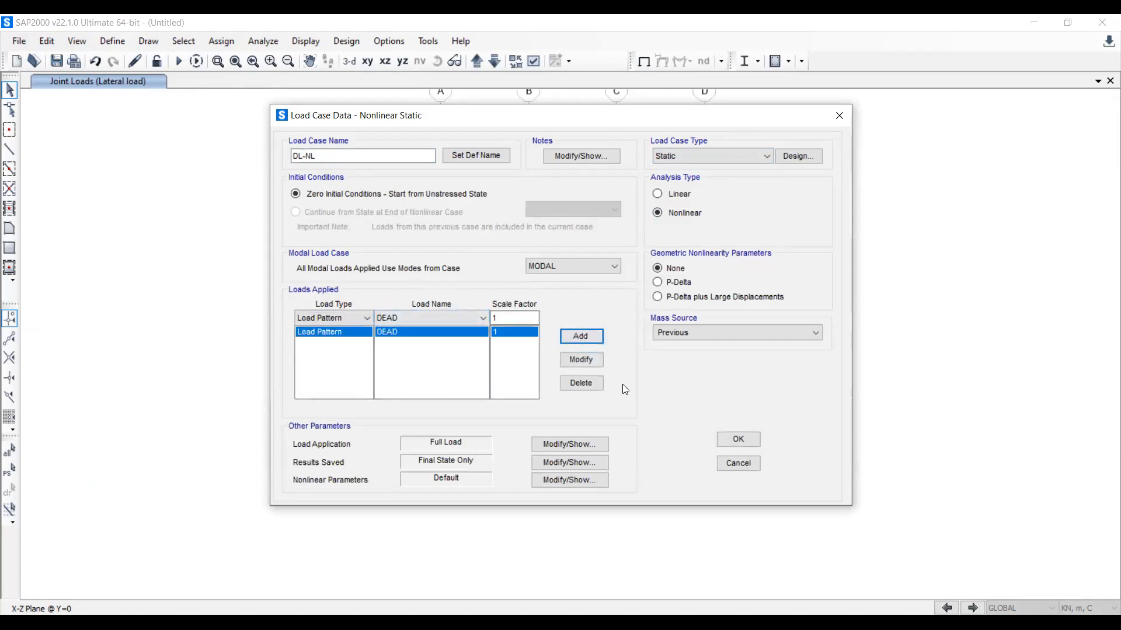
{"action": "left_click", "coordinate": [733, 442]}
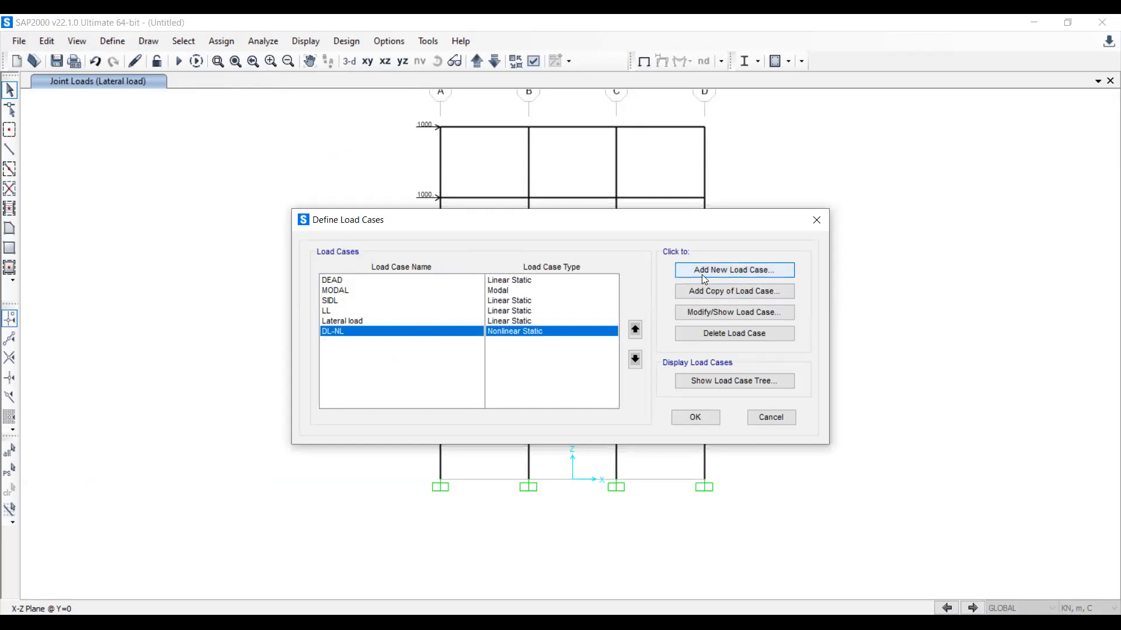
Start a nonlinear static load case named Initial POA that continues from the end state of DL-NL
{"action": "key", "text": "Return"}
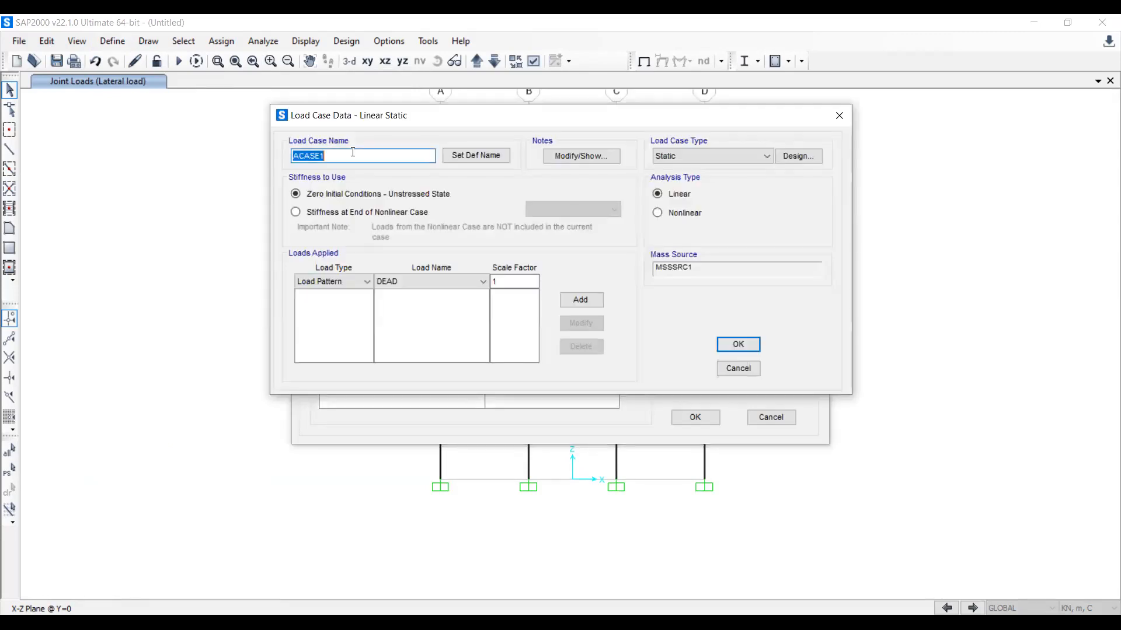
{"action": "key", "text": "BackSpace"}
{"action": "type", "text": "Initial POA"}
{"action": "left_click", "coordinate": [684, 213]}
{"action": "left_click", "coordinate": [374, 214]}
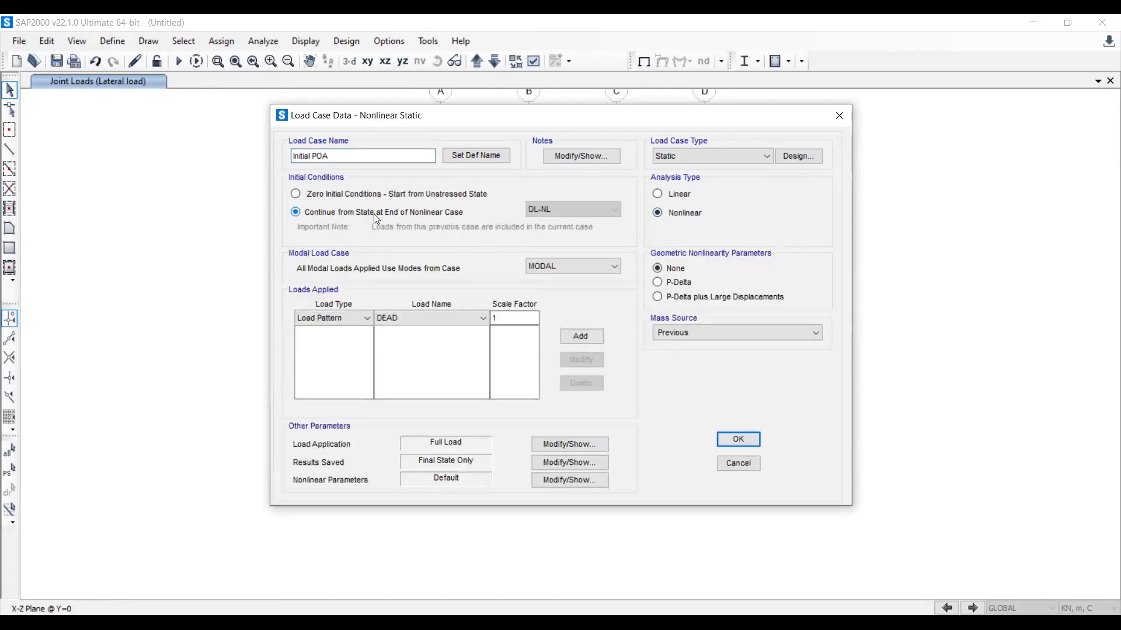
{"action": "left_click", "coordinate": [549, 214]}
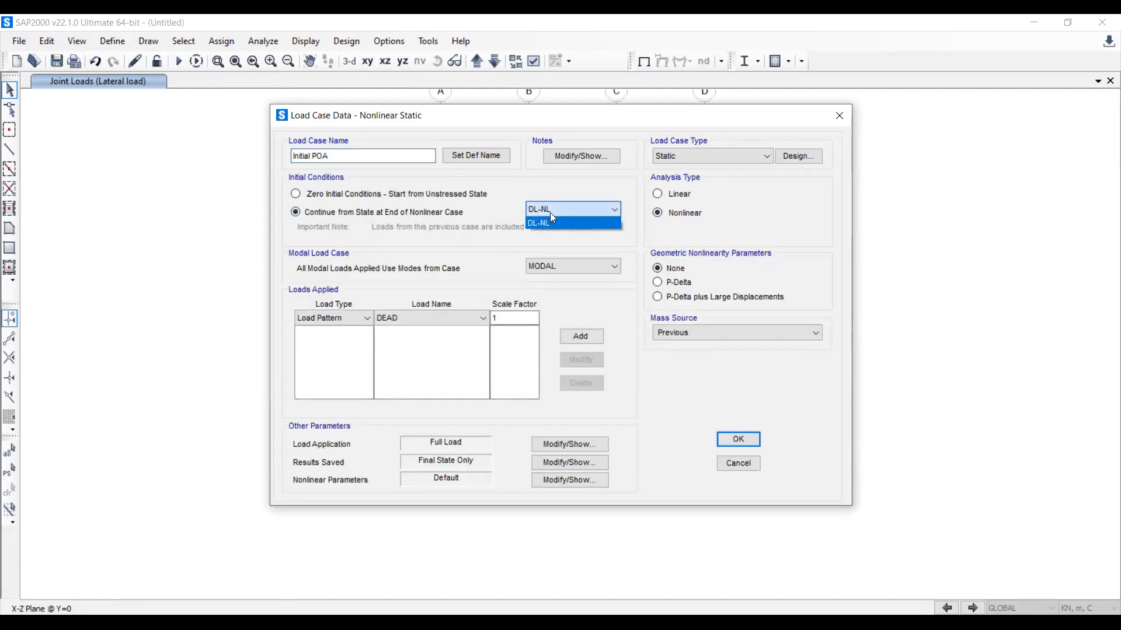
{"action": "left_click", "coordinate": [550, 223]}
Apply the LL and SIDL load patterns to Initial POA with scale factors of 1 and save the case
{"action": "left_click", "coordinate": [333, 318]}
{"action": "left_click", "coordinate": [327, 332]}
{"action": "left_click", "coordinate": [429, 318]}
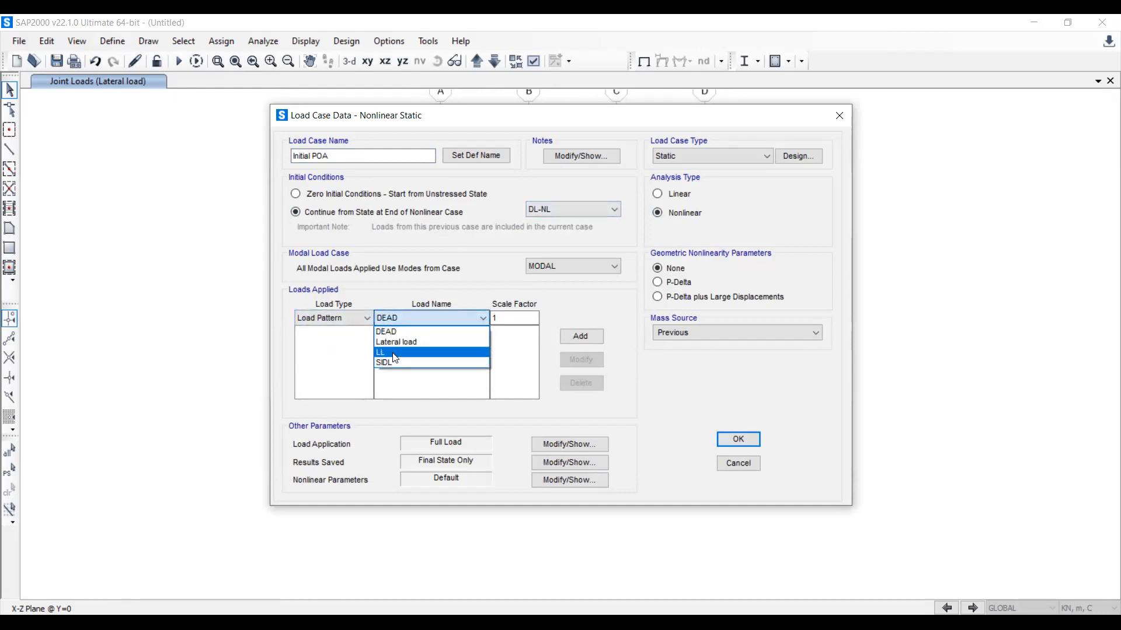
{"action": "left_click", "coordinate": [395, 353]}
{"action": "left_click", "coordinate": [383, 315]}
{"action": "left_click", "coordinate": [386, 362]}
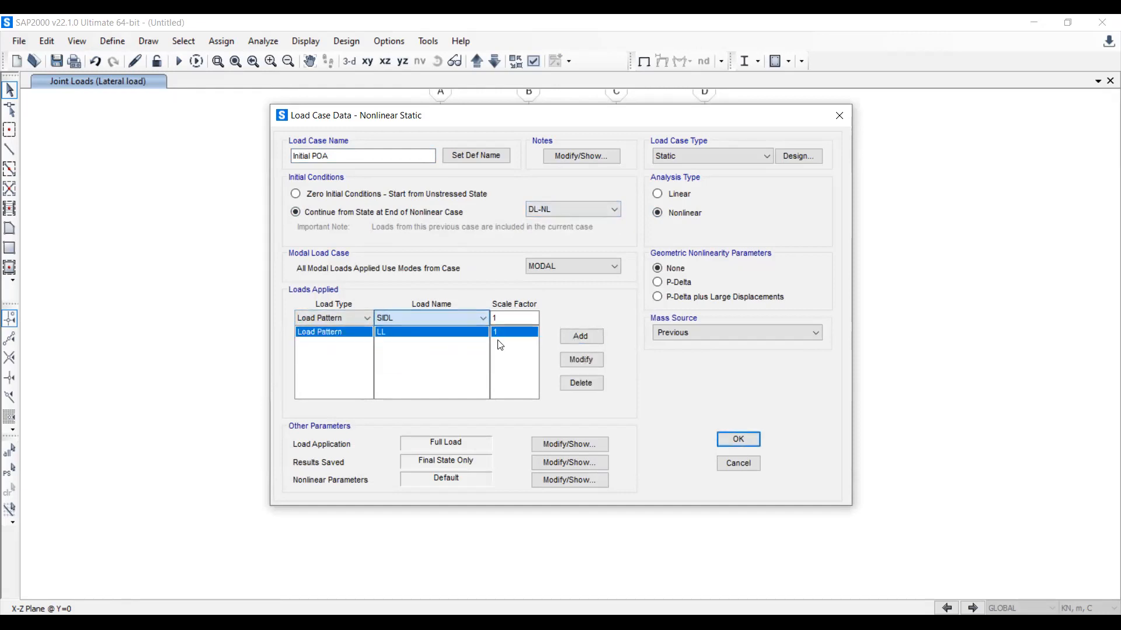
{"action": "left_click", "coordinate": [560, 338]}
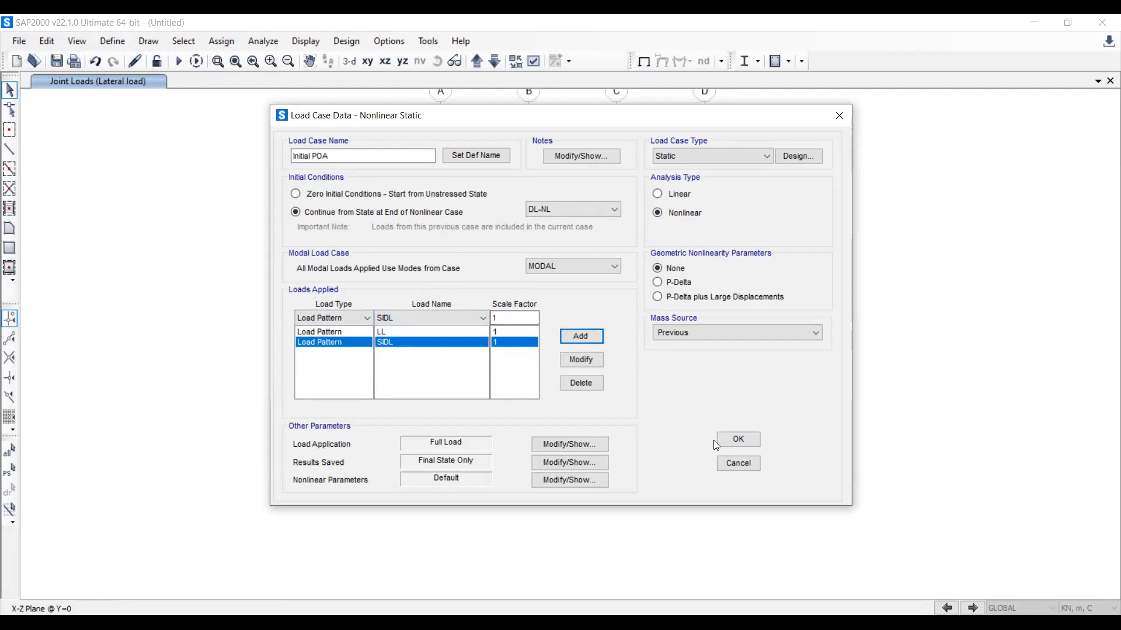
{"action": "left_click", "coordinate": [738, 439]}
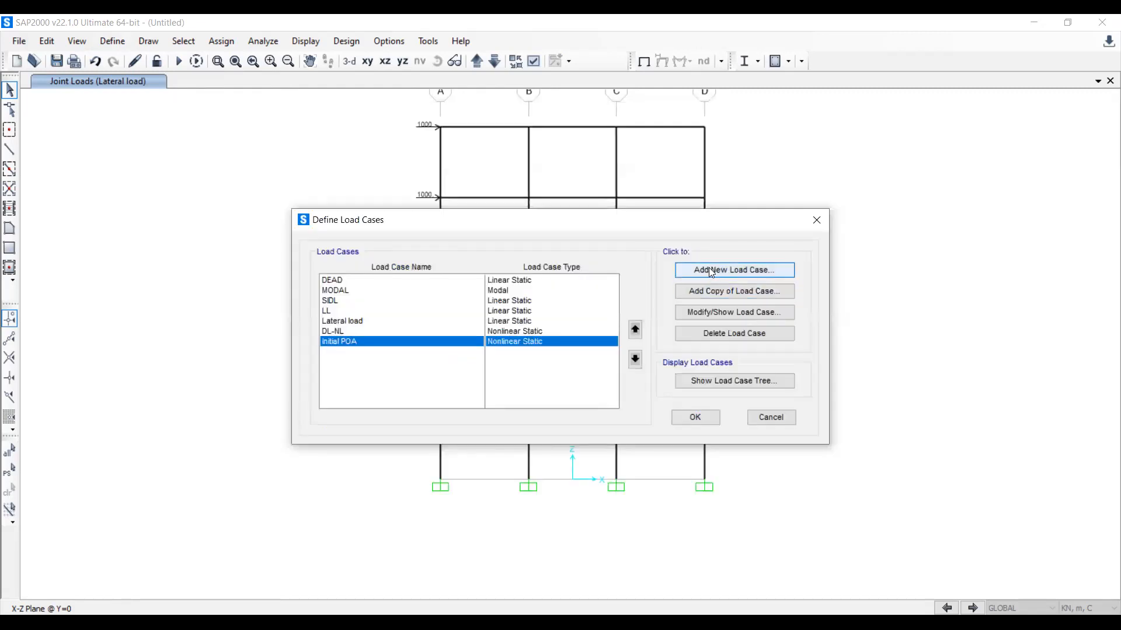
Start a nonlinear static load case named Final POA with P-Delta plus Large Displacements, continuing from the end state of Initial POA
{"action": "key", "text": "Return"}
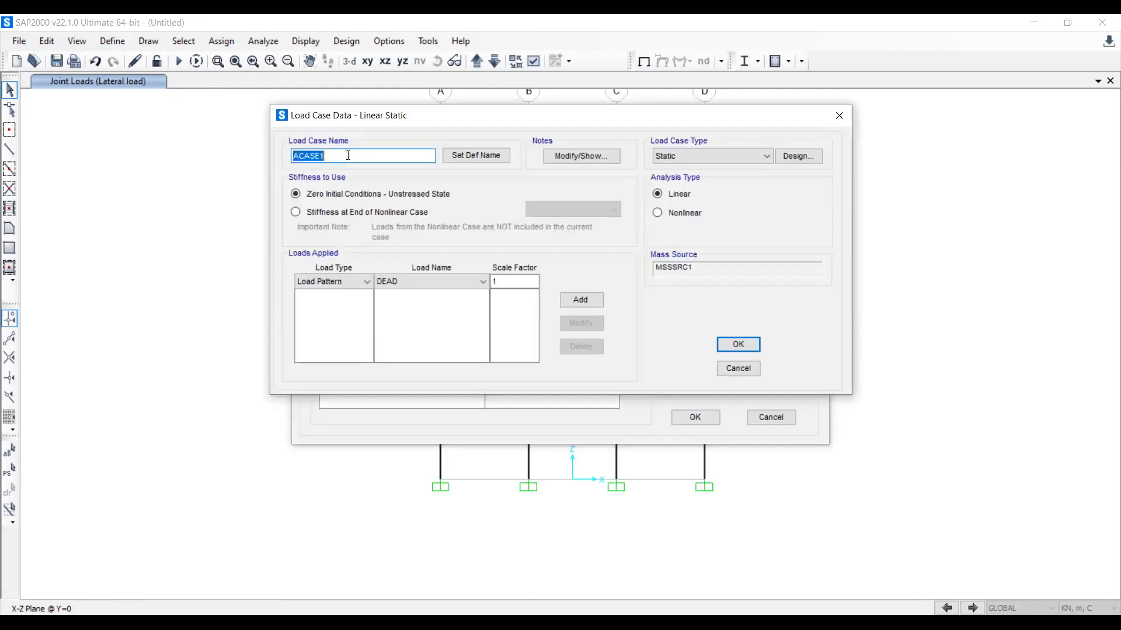
{"action": "type", "text": "Final POA"}
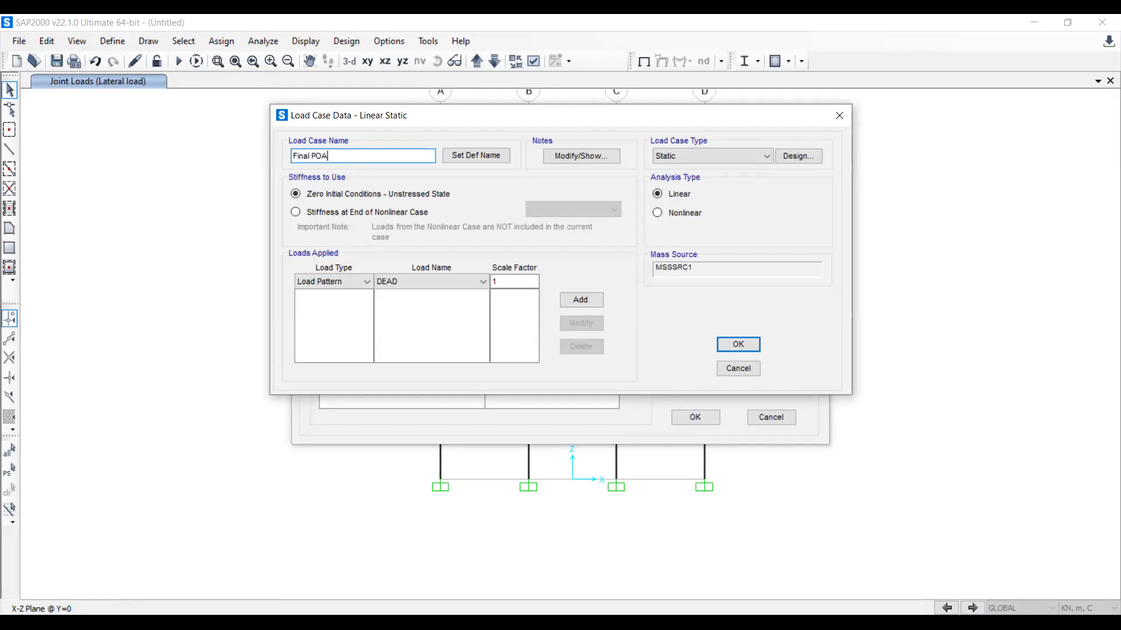
{"action": "left_click", "coordinate": [362, 282]}
{"action": "left_click", "coordinate": [404, 279]}
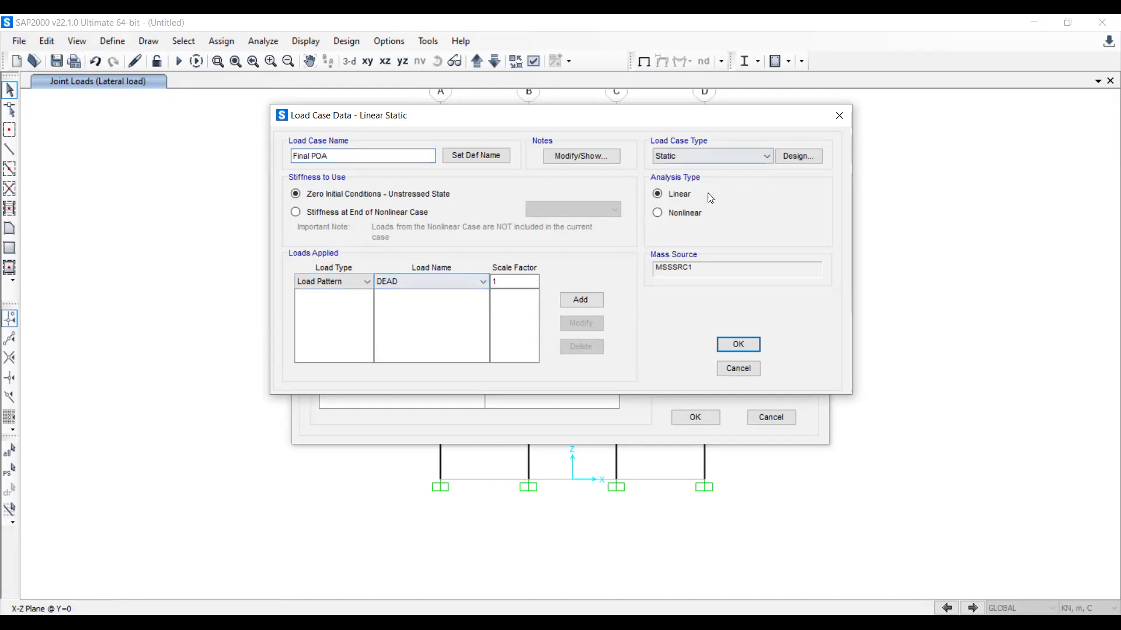
{"action": "left_click", "coordinate": [658, 213]}
{"action": "left_click", "coordinate": [658, 297]}
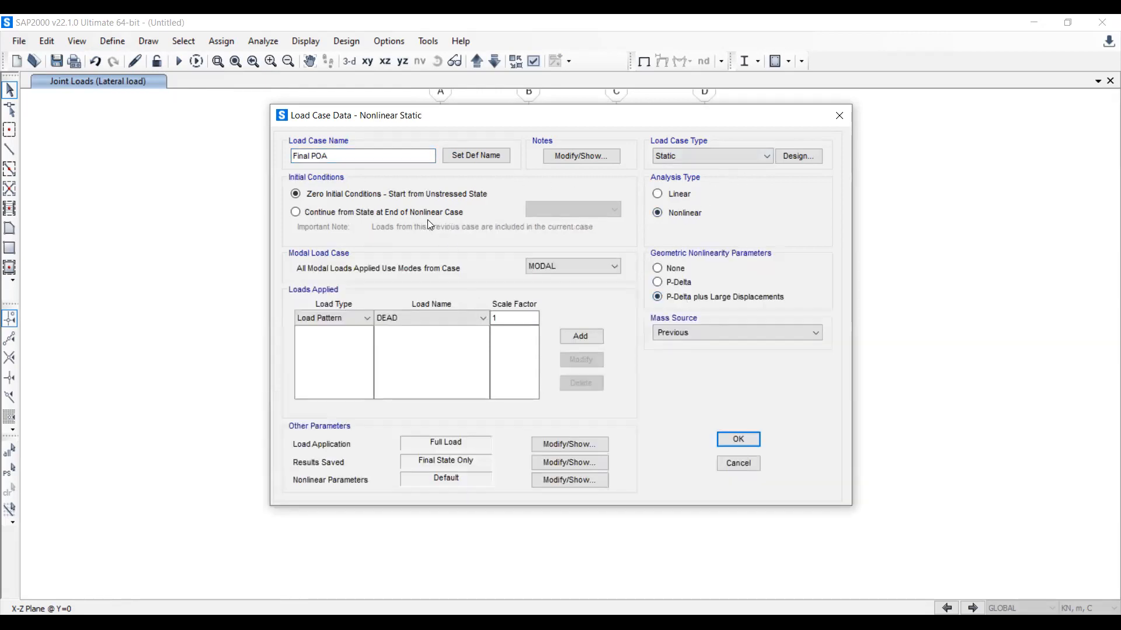
{"action": "left_click", "coordinate": [391, 212]}
{"action": "left_click", "coordinate": [560, 209]}
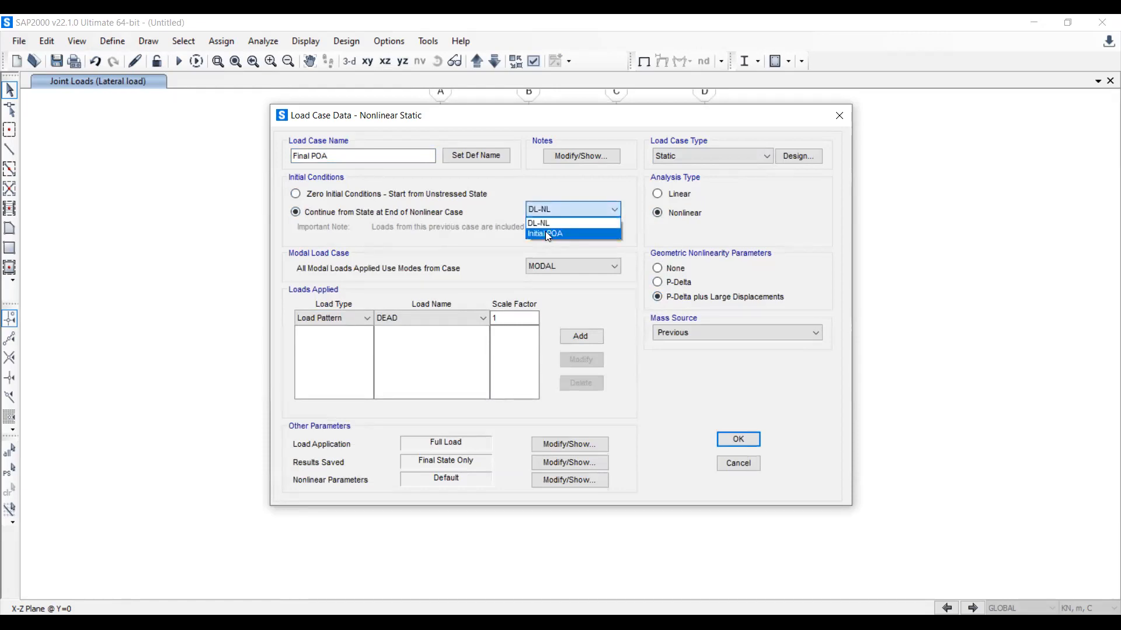
{"action": "left_click", "coordinate": [547, 234]}
Apply the Lateral load pattern to the Final POA case with a scale factor of 1
{"action": "left_click", "coordinate": [348, 319]}
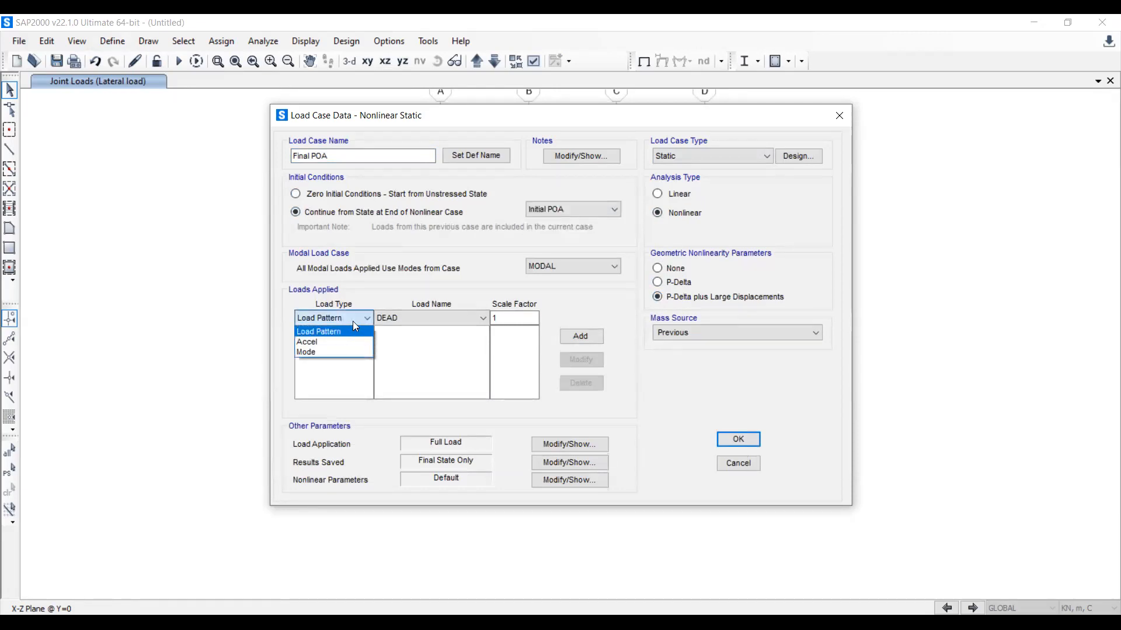
{"action": "left_click", "coordinate": [433, 320]}
{"action": "left_click", "coordinate": [416, 345]}
{"action": "left_click", "coordinate": [566, 335]}
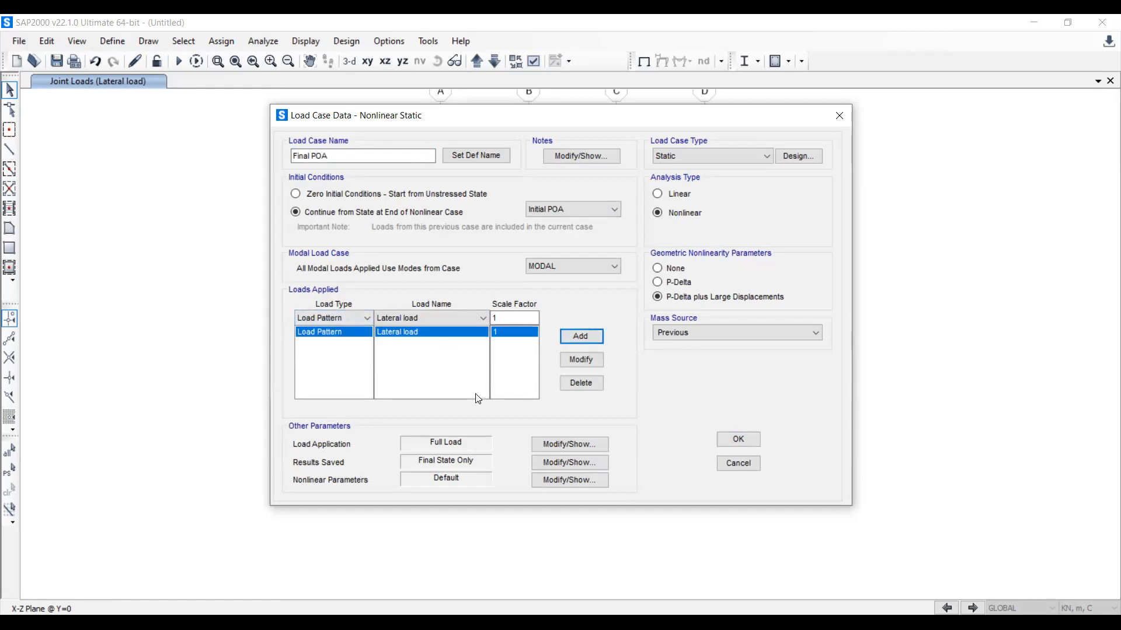
Set Final POA to displacement-controlled load application with results saved at multiple states, and save the case
{"action": "left_click", "coordinate": [546, 446]}
{"action": "left_click", "coordinate": [475, 236]}
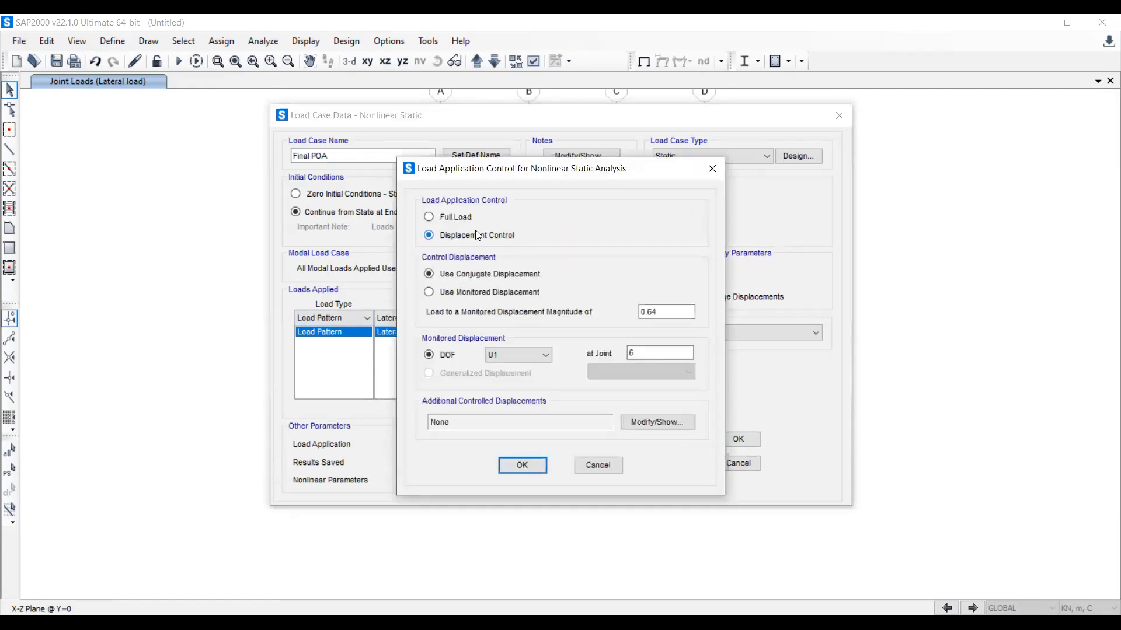
{"action": "left_click", "coordinate": [523, 465]}
{"action": "left_click", "coordinate": [566, 462]}
{"action": "left_click", "coordinate": [574, 278]}
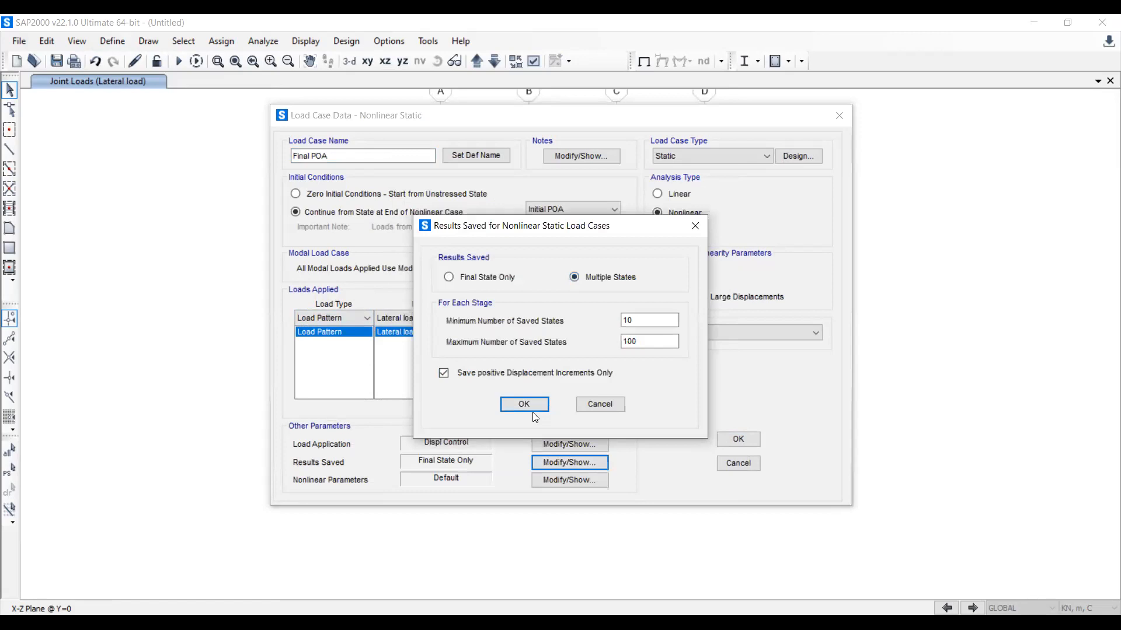
{"action": "left_click", "coordinate": [525, 405]}
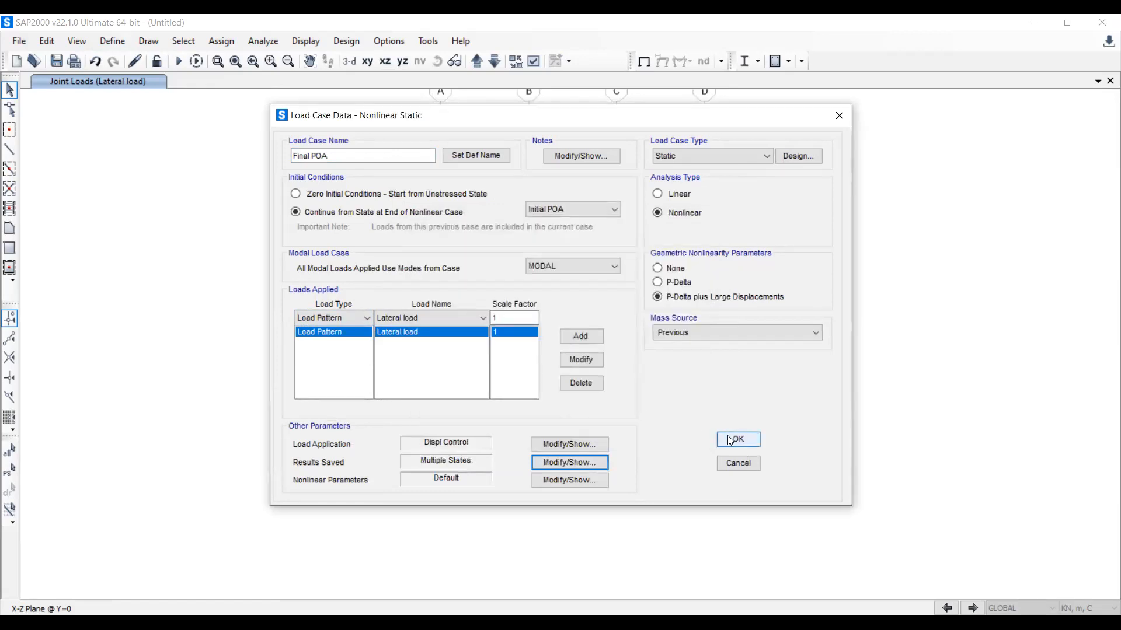
{"action": "left_click", "coordinate": [730, 441]}
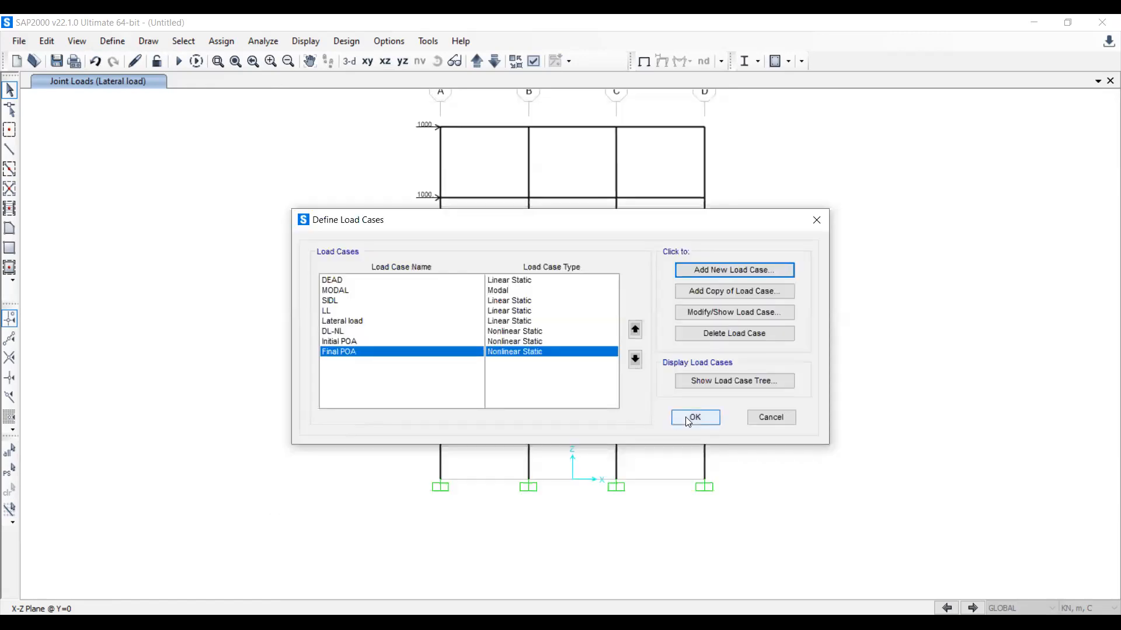
Accept the defined load cases and display the undeformed frame without the lateral load arrows
{"action": "left_click", "coordinate": [689, 417]}
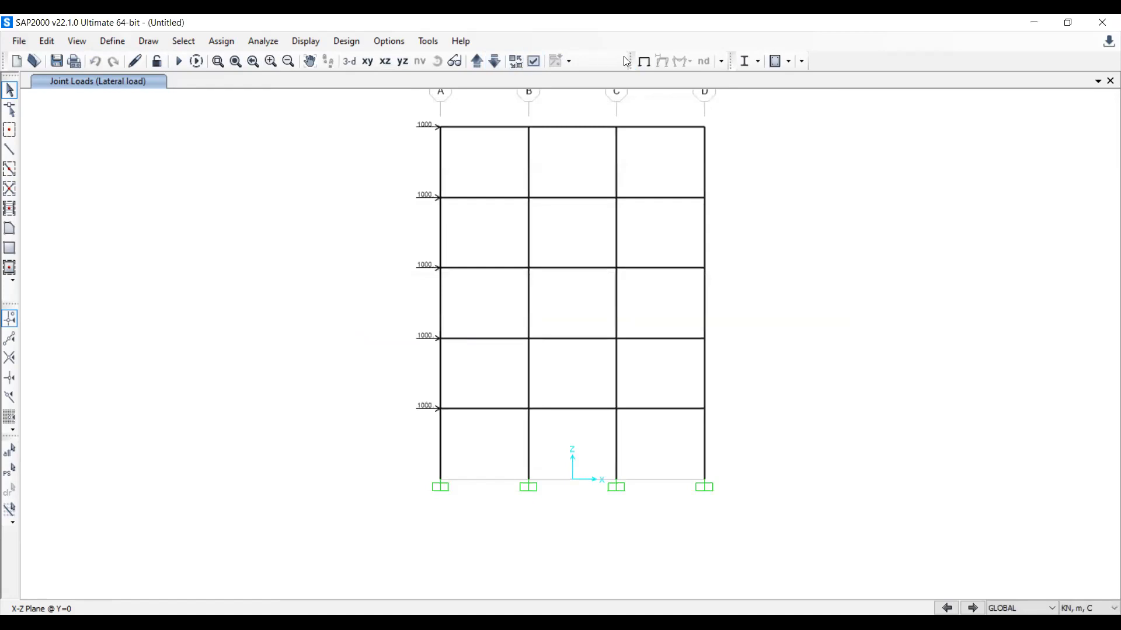
{"action": "left_click", "coordinate": [643, 61]}
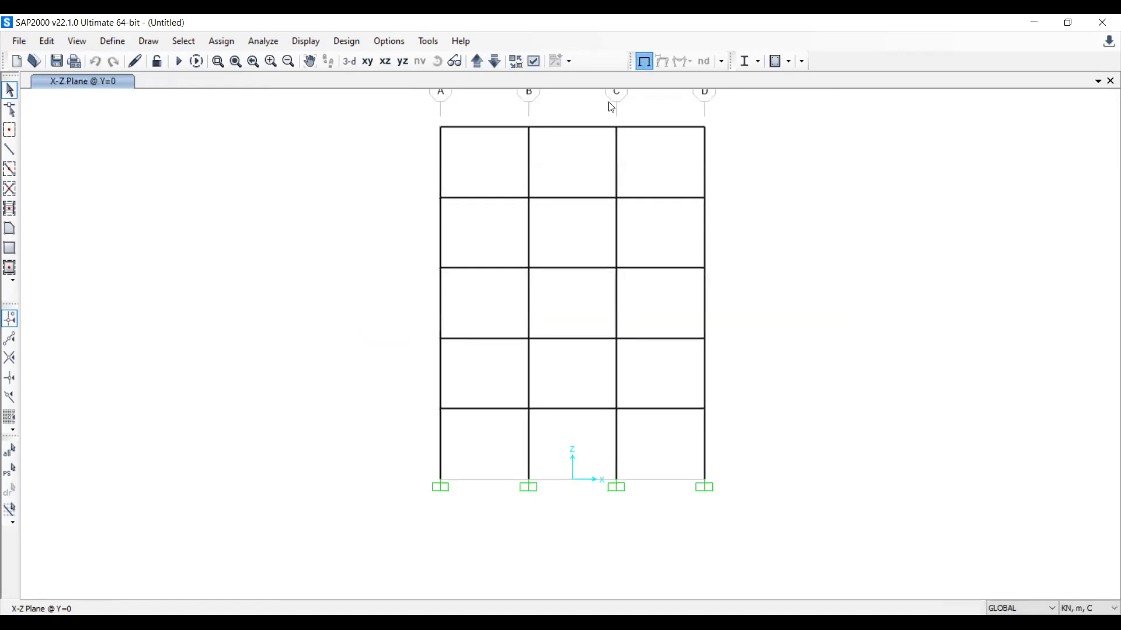
Review the defined materials, frame sections and frame hinge properties without changing them
{"action": "left_click", "coordinate": [109, 43]}
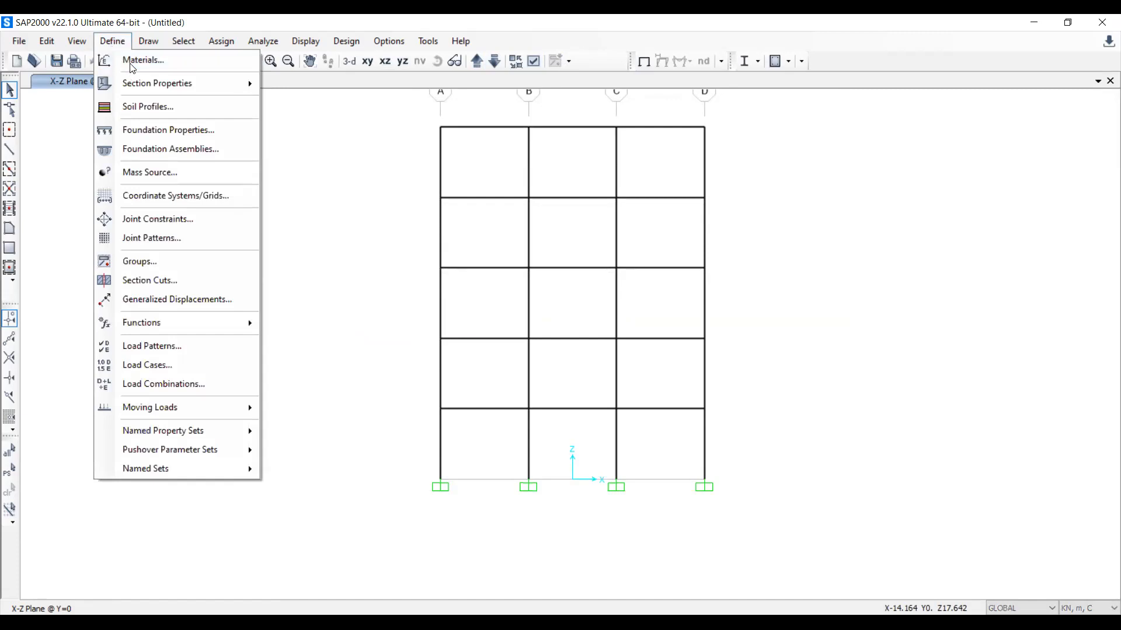
{"action": "left_click", "coordinate": [132, 68]}
{"action": "left_click", "coordinate": [629, 413]}
{"action": "left_click", "coordinate": [112, 41]}
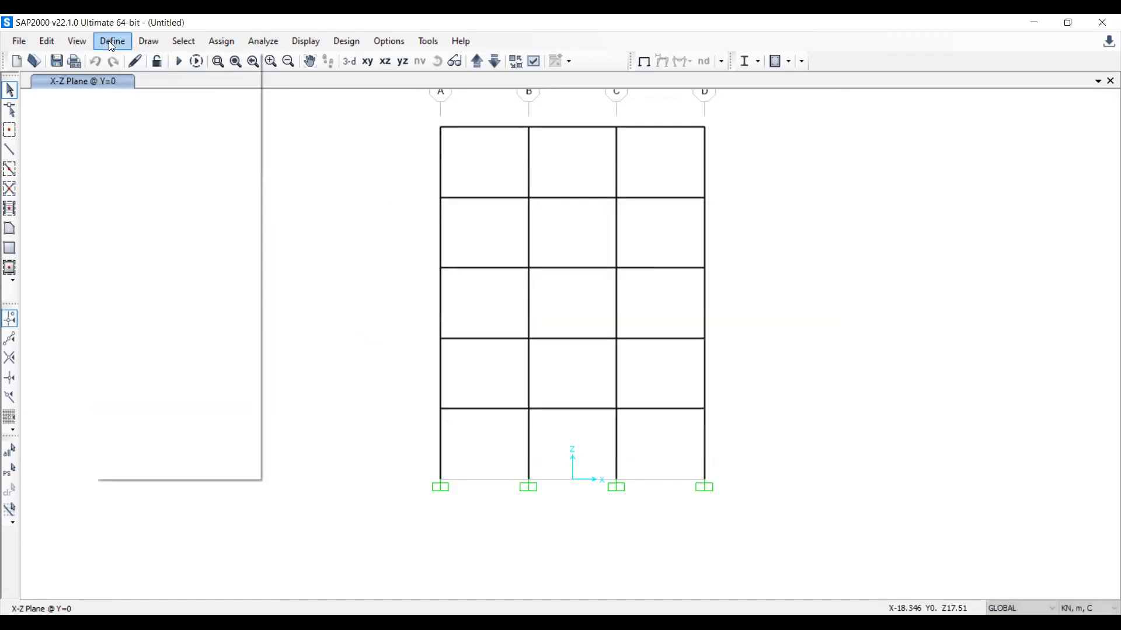
{"action": "mouse_move", "coordinate": [176, 82]}
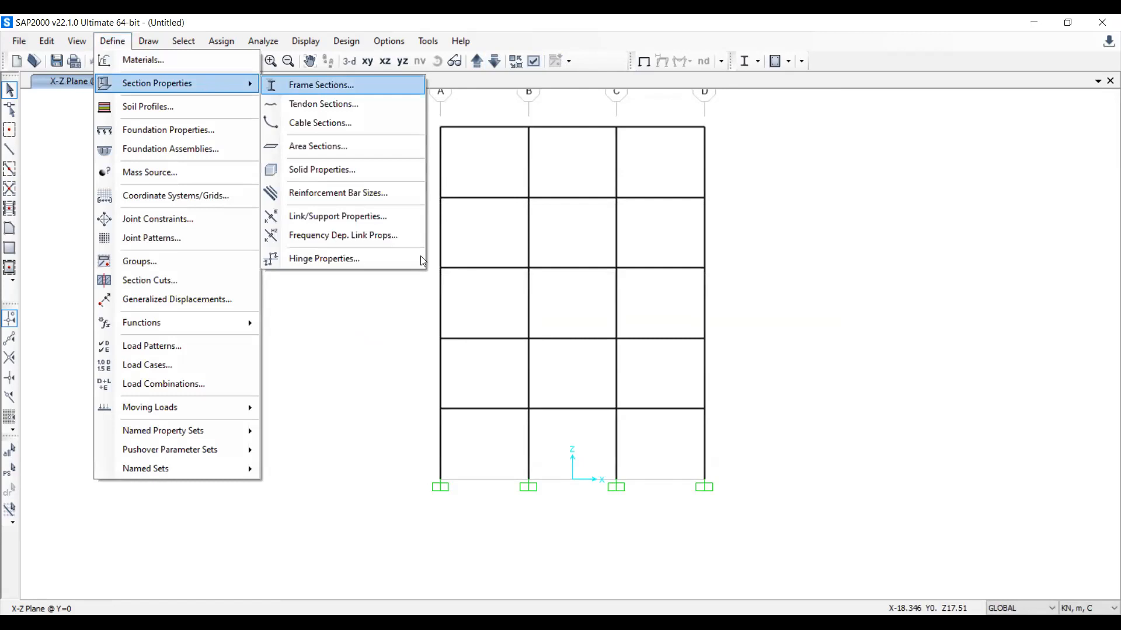
{"action": "left_click", "coordinate": [338, 86]}
{"action": "left_click", "coordinate": [598, 387]}
{"action": "left_click", "coordinate": [97, 45]}
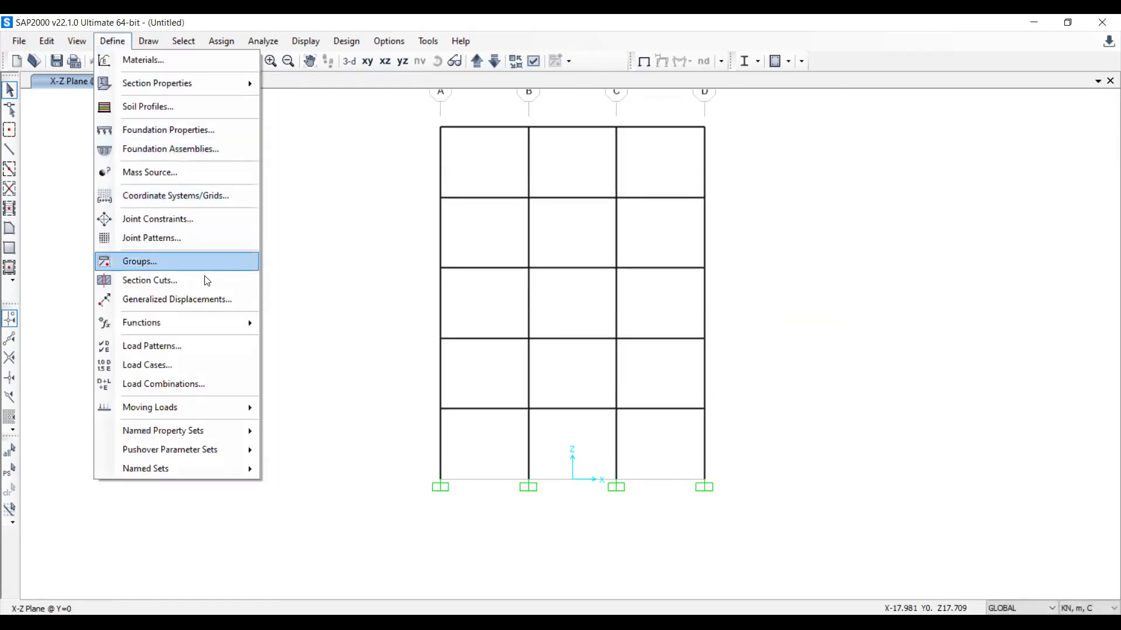
{"action": "mouse_move", "coordinate": [203, 83]}
{"action": "left_click", "coordinate": [321, 257]}
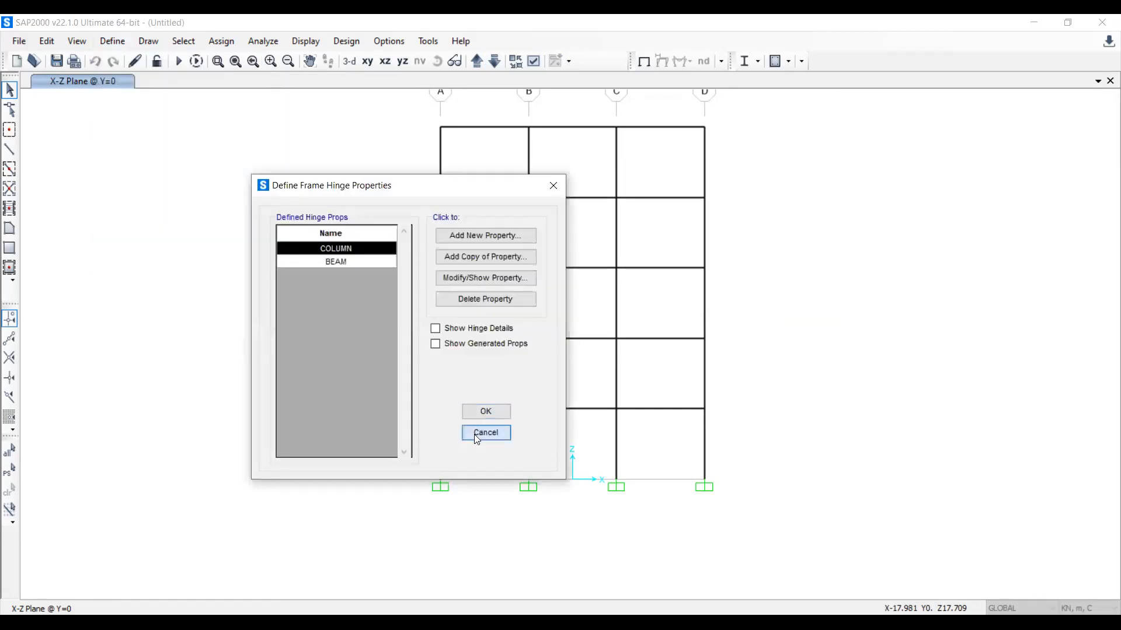
{"action": "left_click", "coordinate": [485, 433]}
Inspect the loads on the roof beam between grids A and B and the assignments of the grid A joint one level below the roof
{"action": "right_click", "coordinate": [470, 127]}
{"action": "left_click", "coordinate": [464, 128]}
{"action": "right_click", "coordinate": [464, 127]}
{"action": "left_click", "coordinate": [488, 167]}
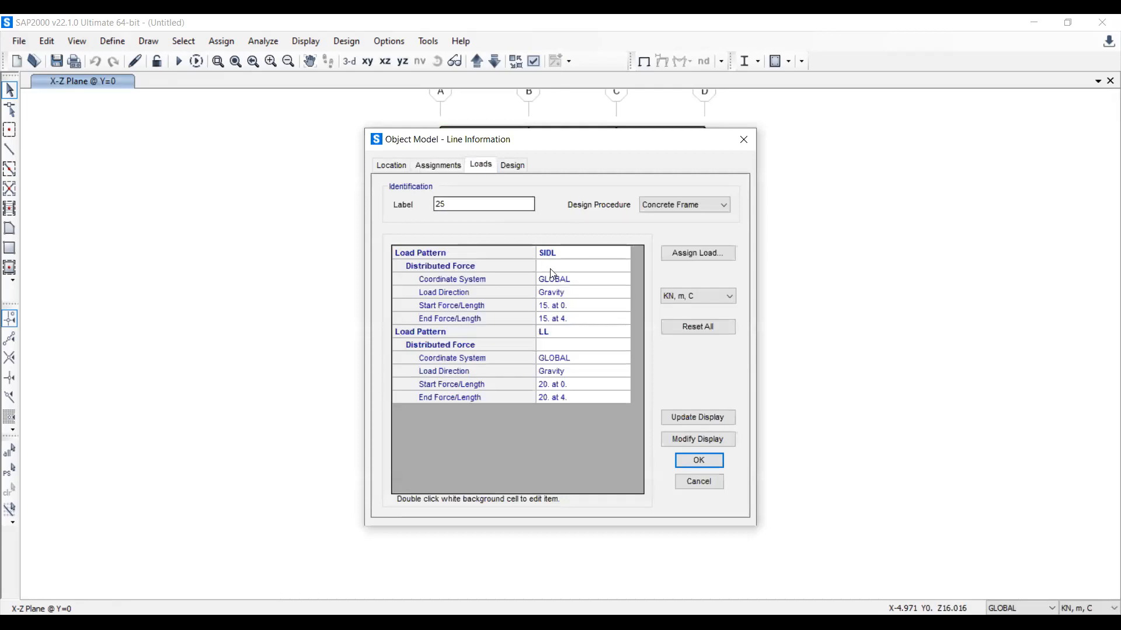
{"action": "left_click", "coordinate": [443, 199]}
{"action": "right_click", "coordinate": [443, 198]}
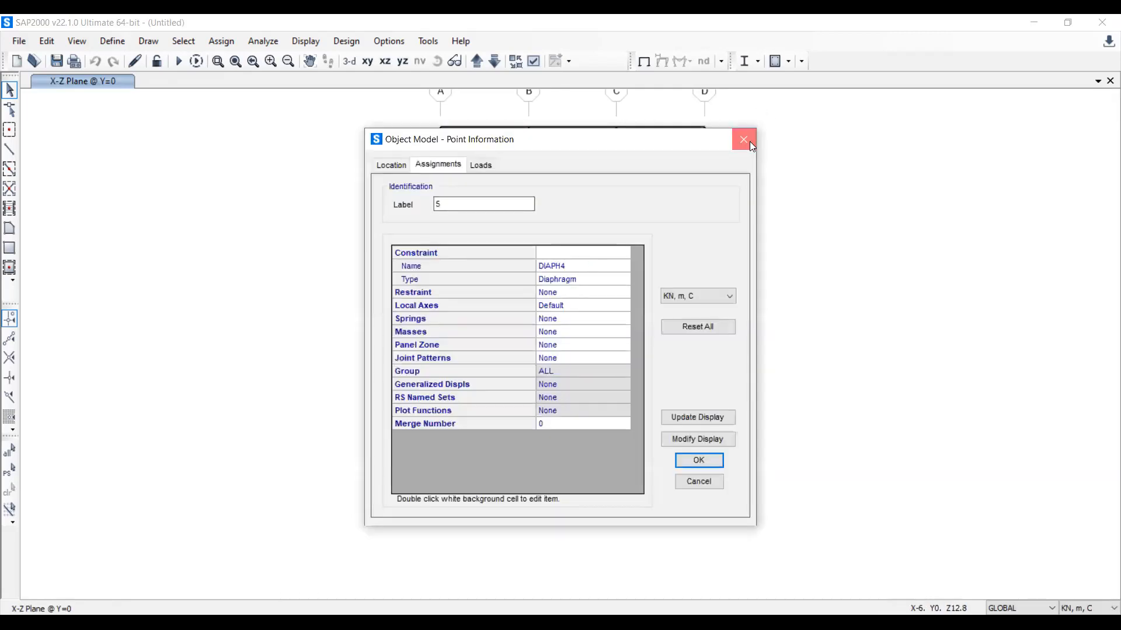
{"action": "left_click", "coordinate": [749, 143]}
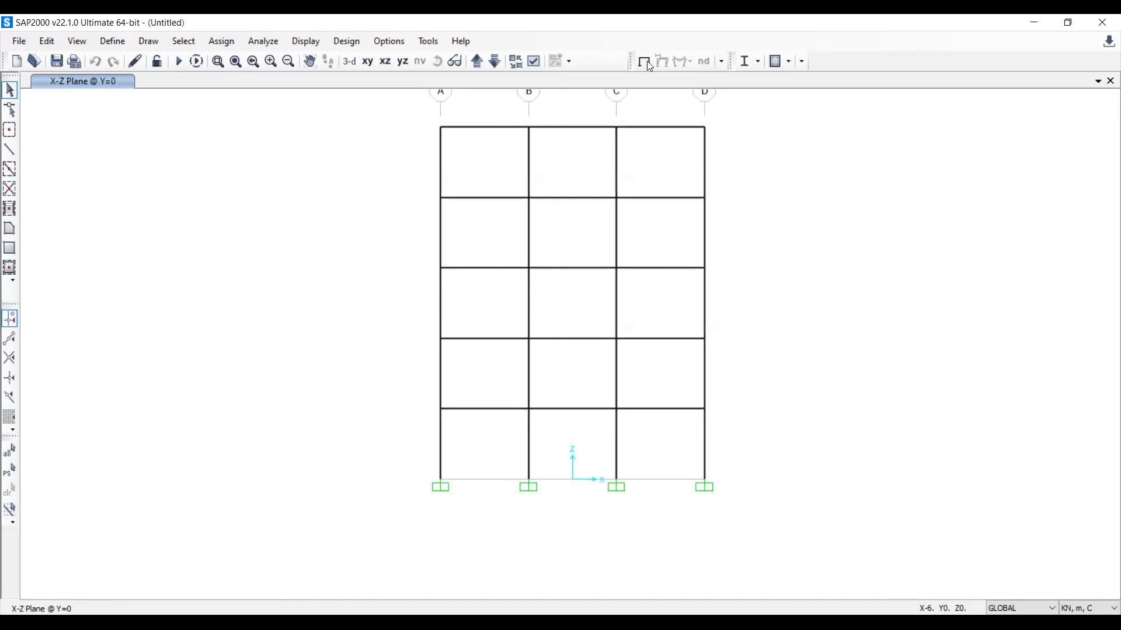
Review the defined load cases and load patterns without changing them
{"action": "left_click", "coordinate": [113, 41]}
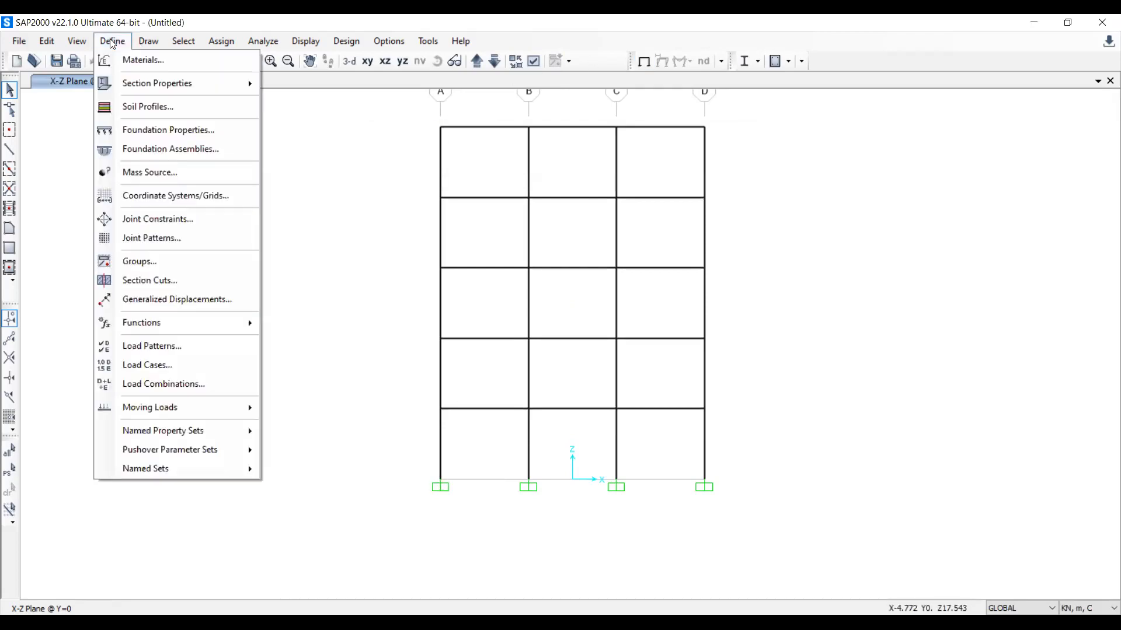
{"action": "left_click", "coordinate": [152, 366]}
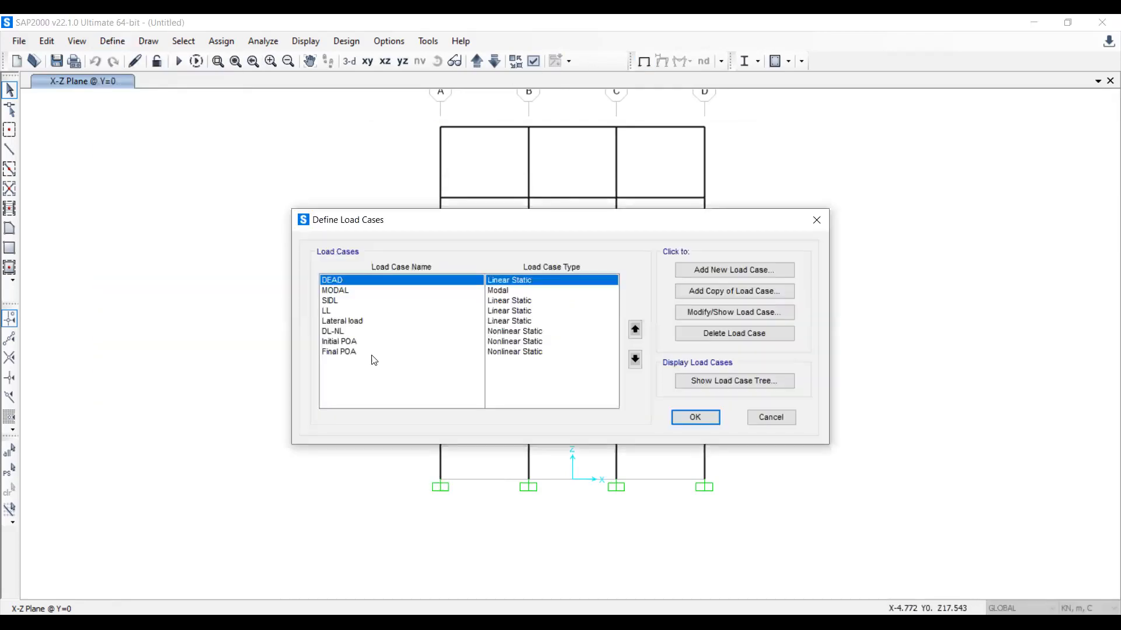
{"action": "left_click", "coordinate": [770, 417]}
{"action": "left_click", "coordinate": [113, 41]}
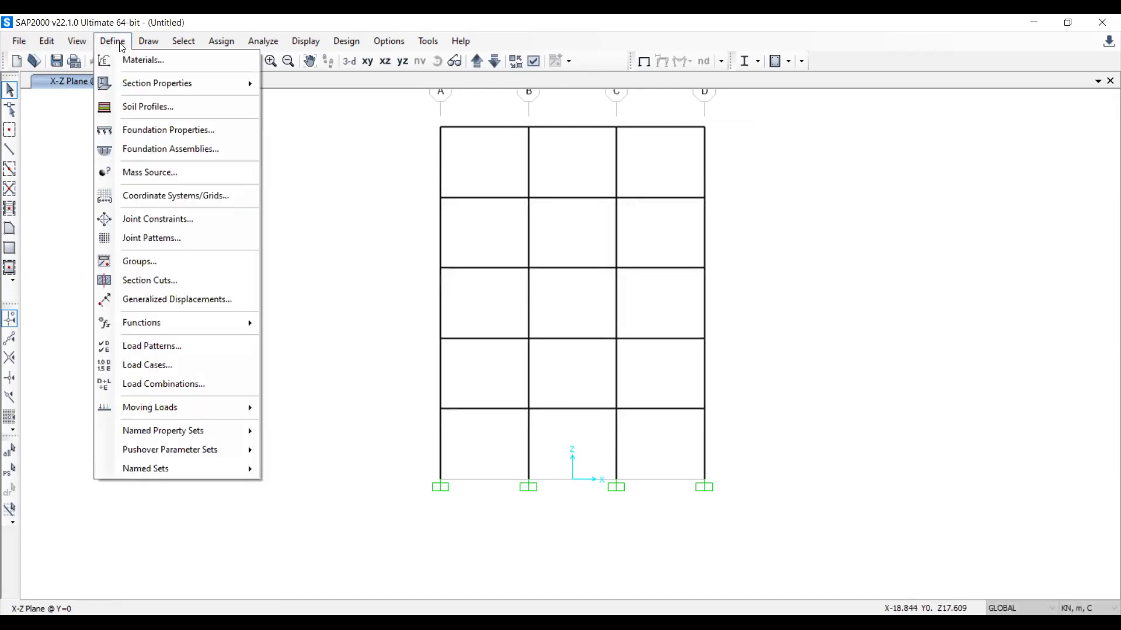
{"action": "left_click", "coordinate": [168, 349]}
{"action": "left_click", "coordinate": [802, 417]}
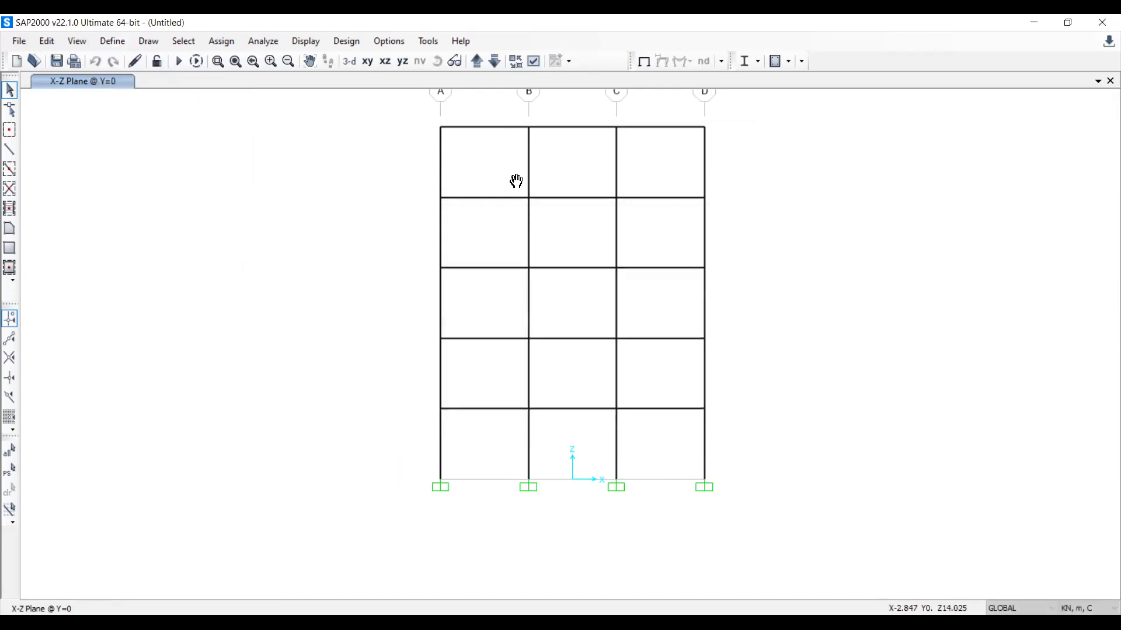
Save the model as POA MODEL FRAME in the Regular Structure folder
{"action": "left_click", "coordinate": [20, 42]}
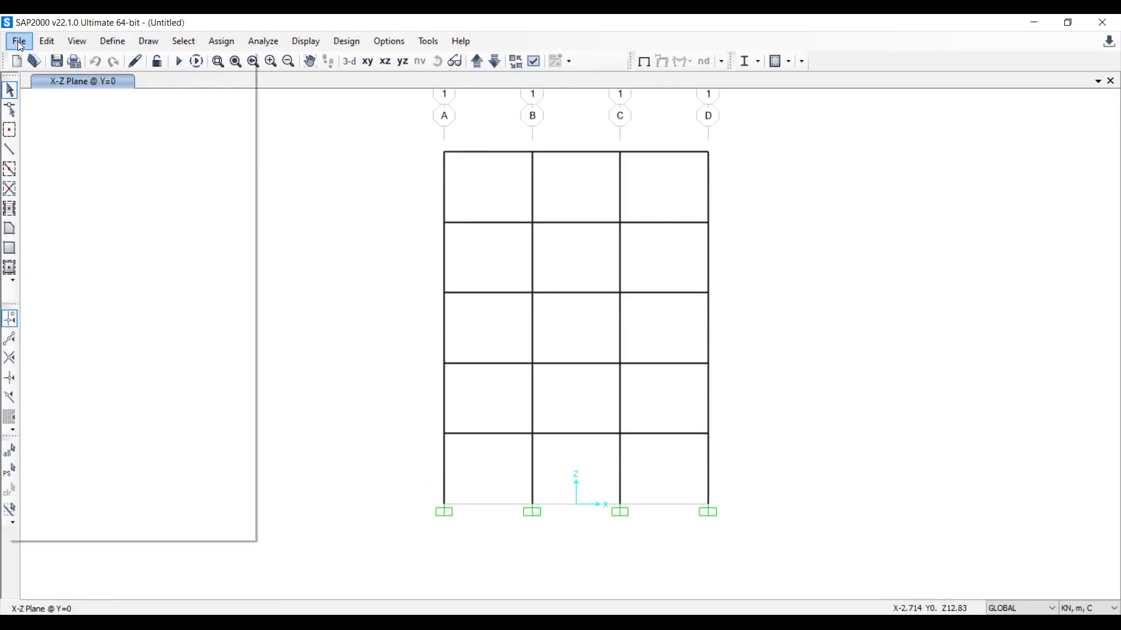
{"action": "left_click", "coordinate": [78, 121]}
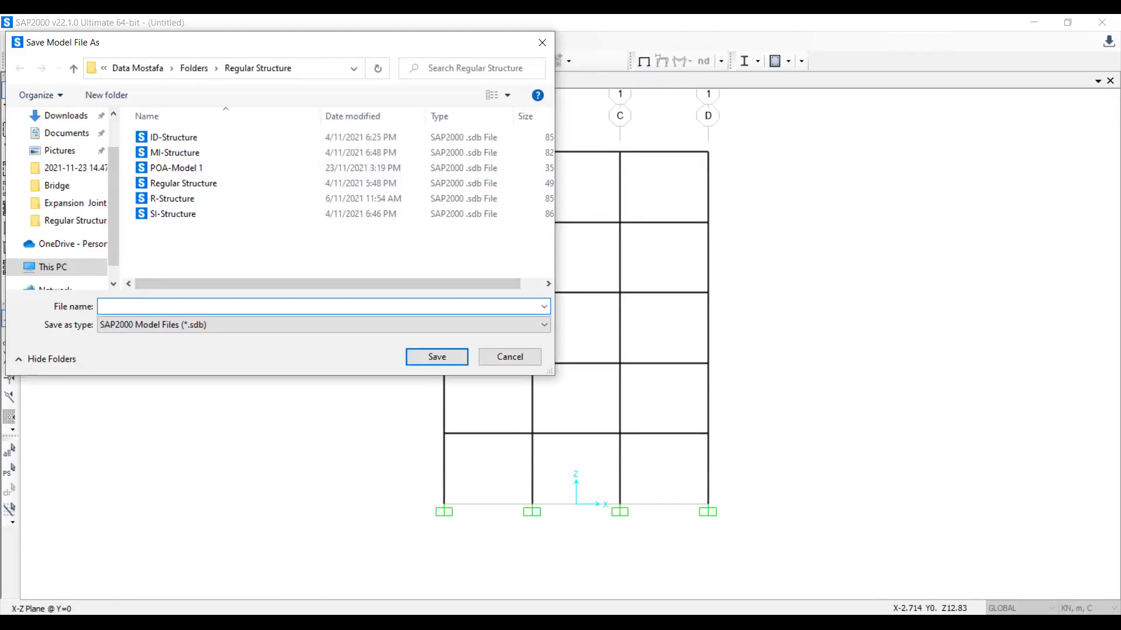
{"action": "type", "text": "POA MODEL FRAME"}
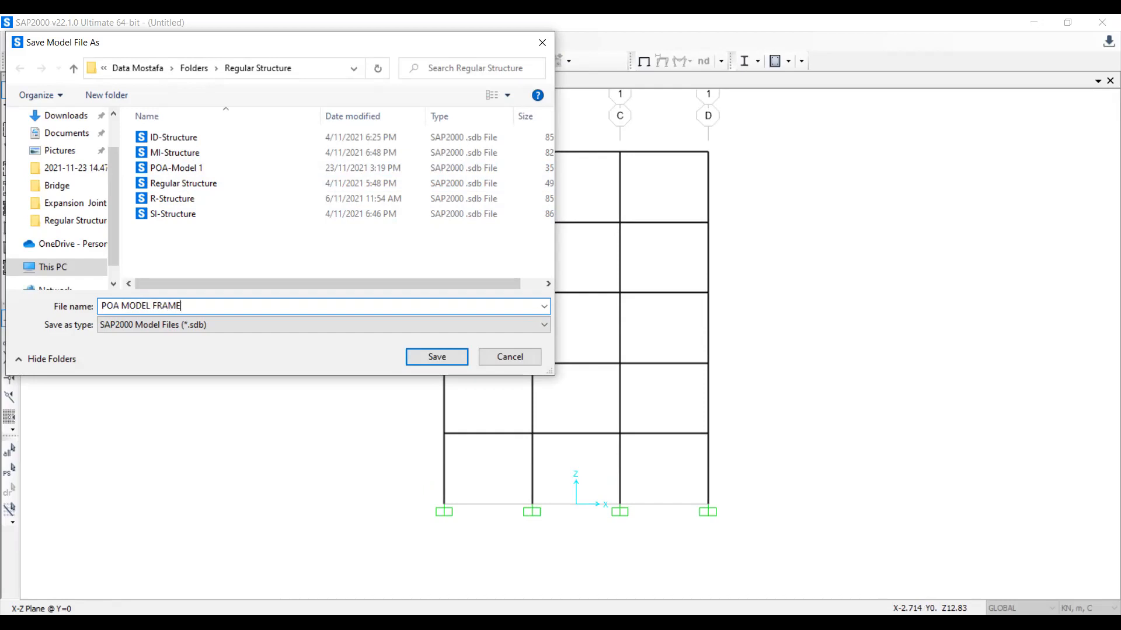
{"action": "key", "text": "Return"}
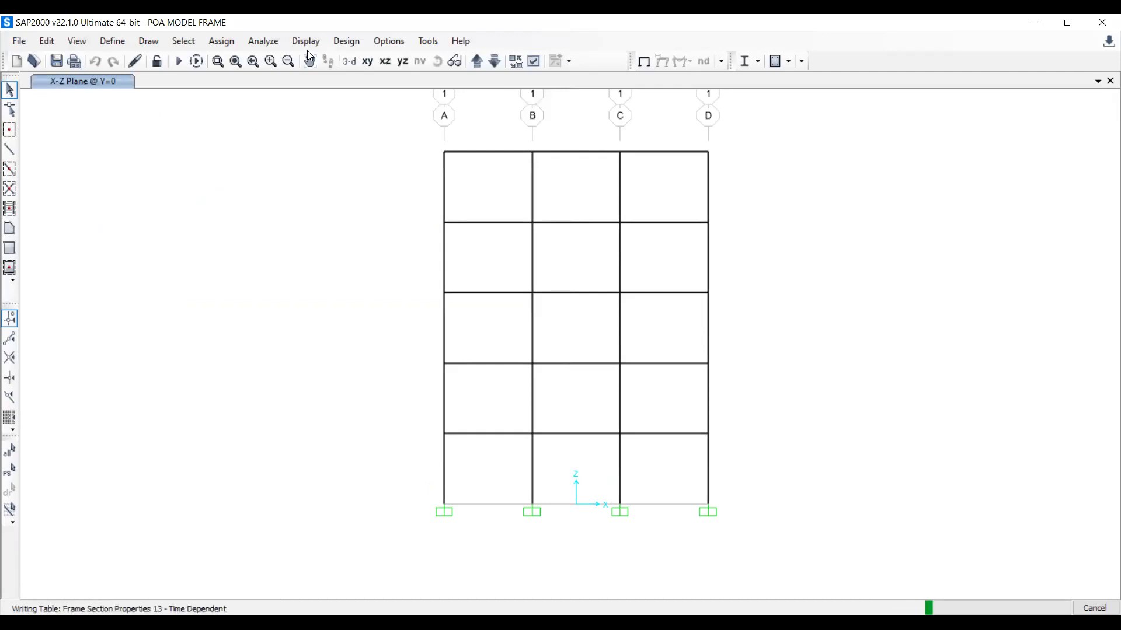
Run the analysis with all load cases set to run
{"action": "left_click", "coordinate": [264, 42]}
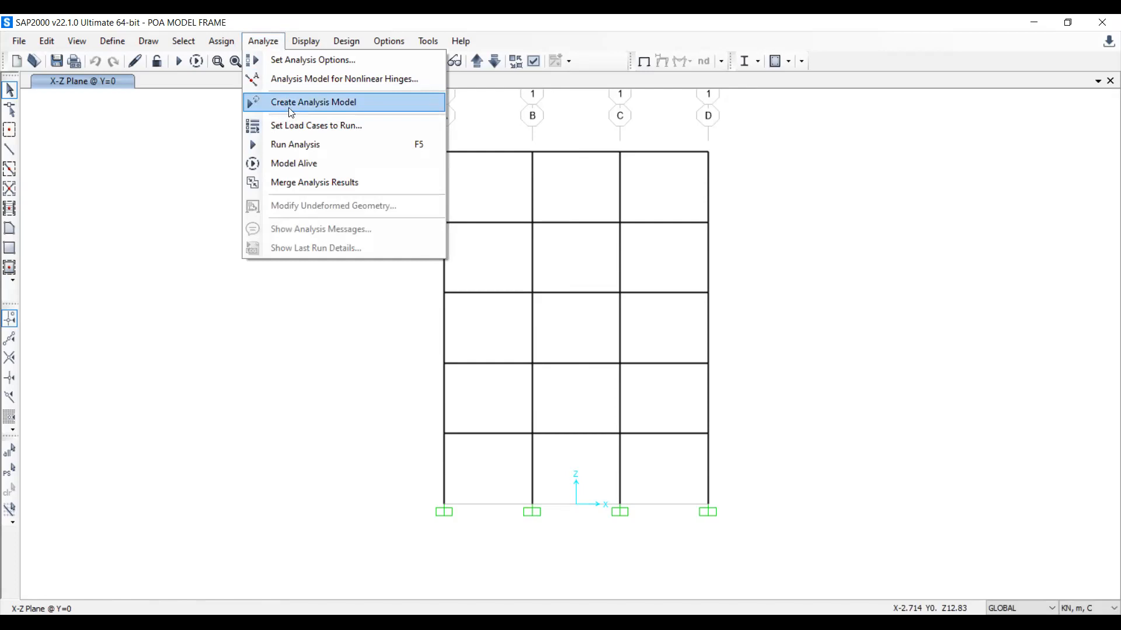
{"action": "left_click", "coordinate": [295, 126]}
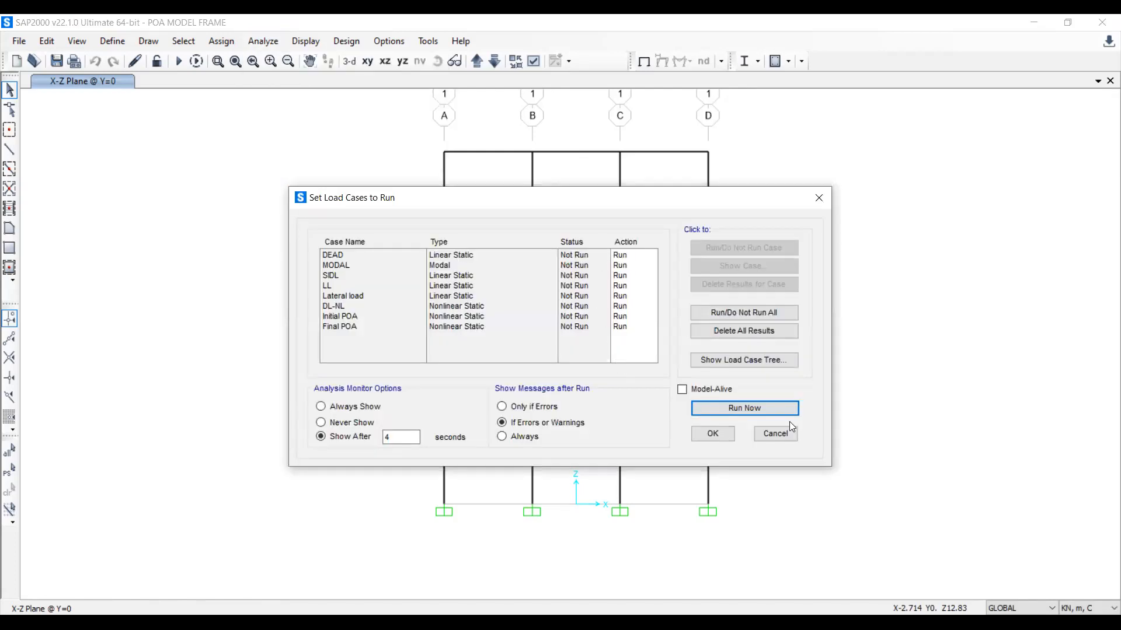
{"action": "left_click", "coordinate": [780, 413]}
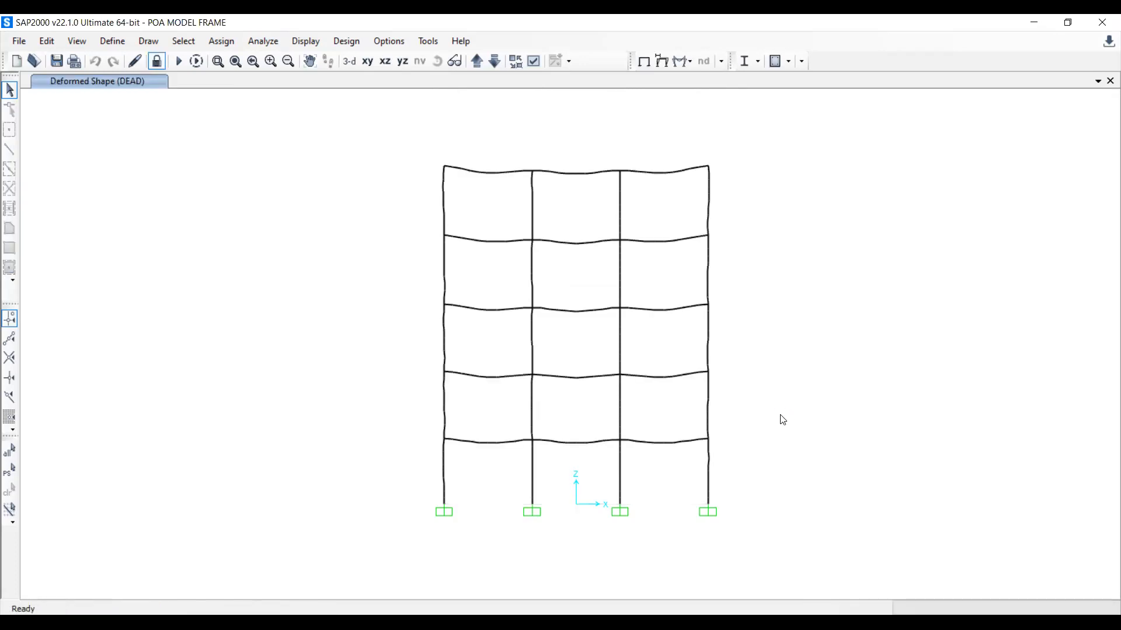
{"action": "left_click", "coordinate": [760, 432]}
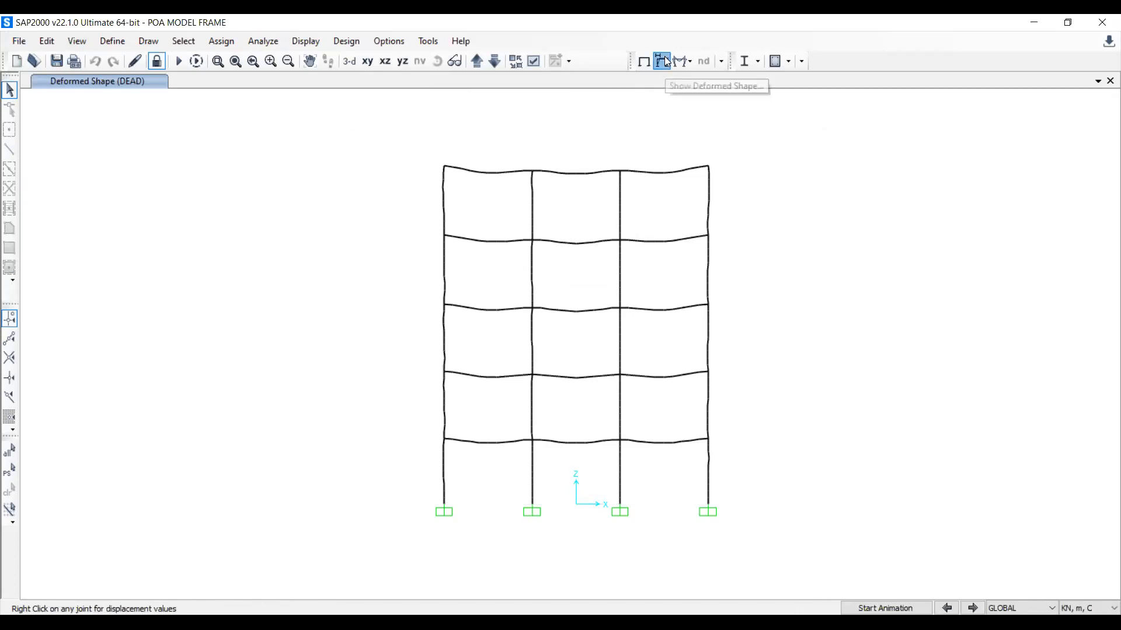
Display the deformed shape of the frame for the Final POA case at step 1
{"action": "left_click", "coordinate": [667, 62]}
{"action": "left_click", "coordinate": [631, 63]}
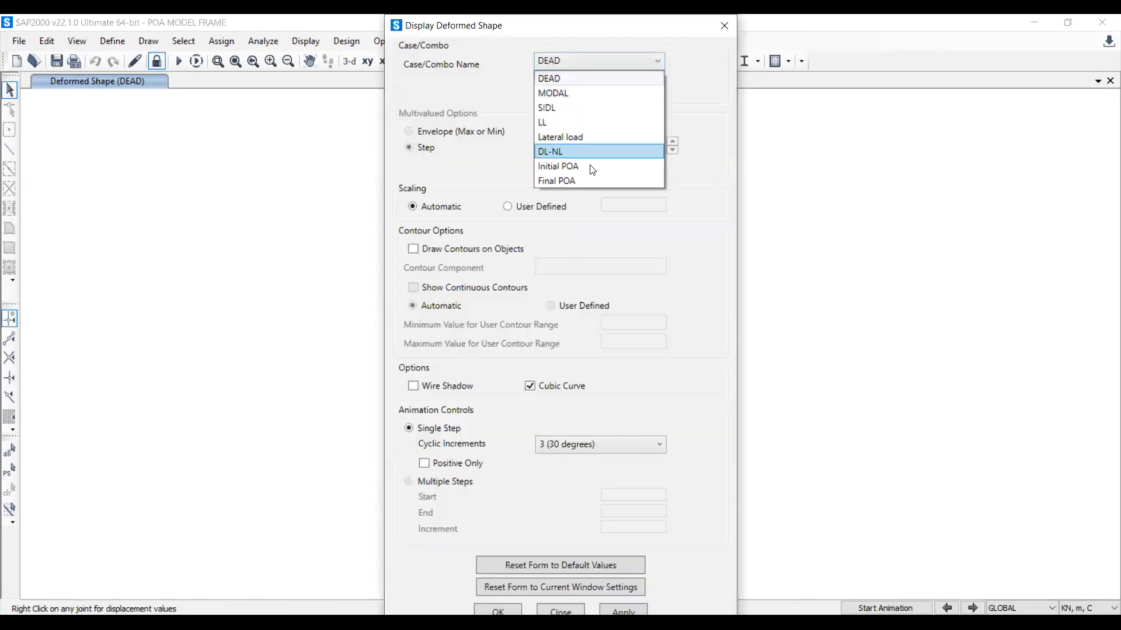
{"action": "left_click", "coordinate": [589, 181]}
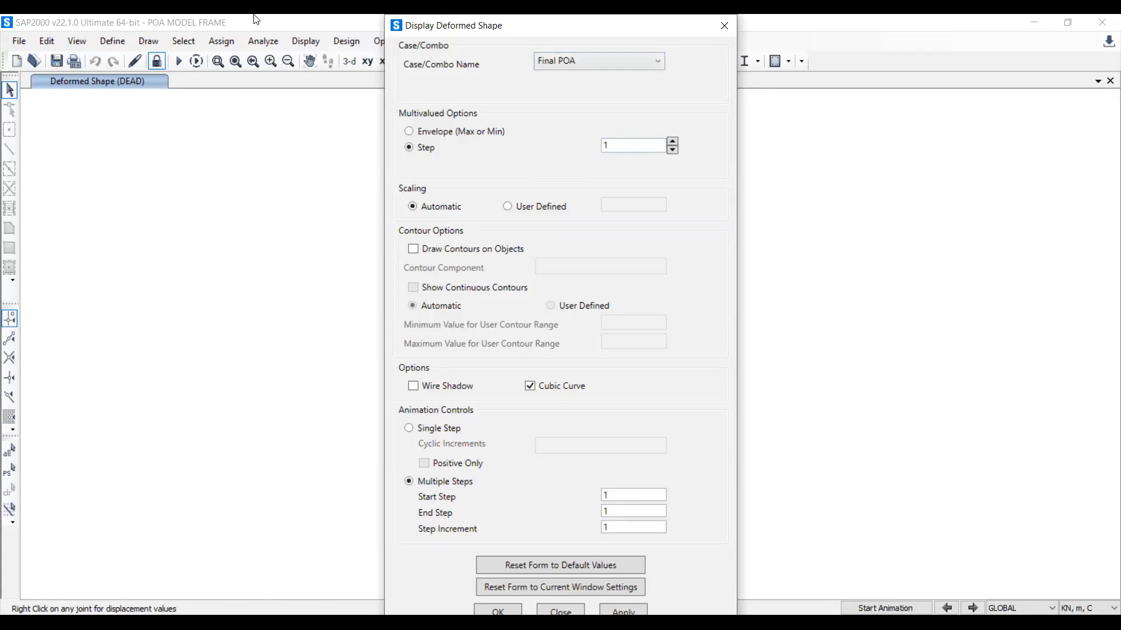
{"action": "left_click_drag", "start_coordinate": [421, 25], "coordinate": [264, 25]}
{"action": "left_click", "coordinate": [479, 609]}
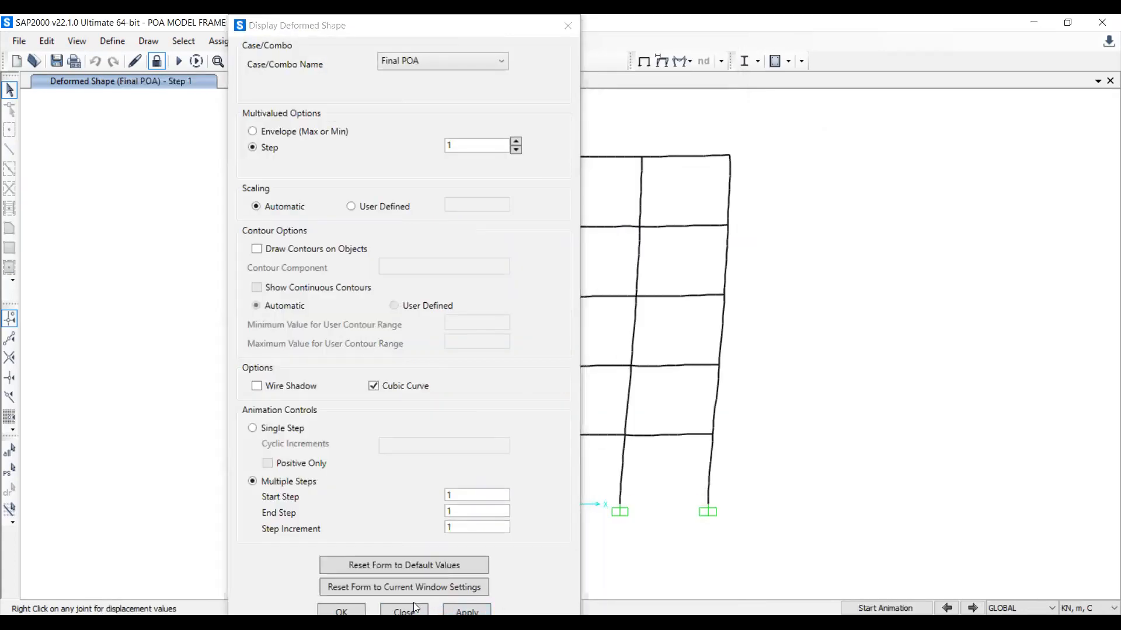
{"action": "left_click", "coordinate": [413, 610]}
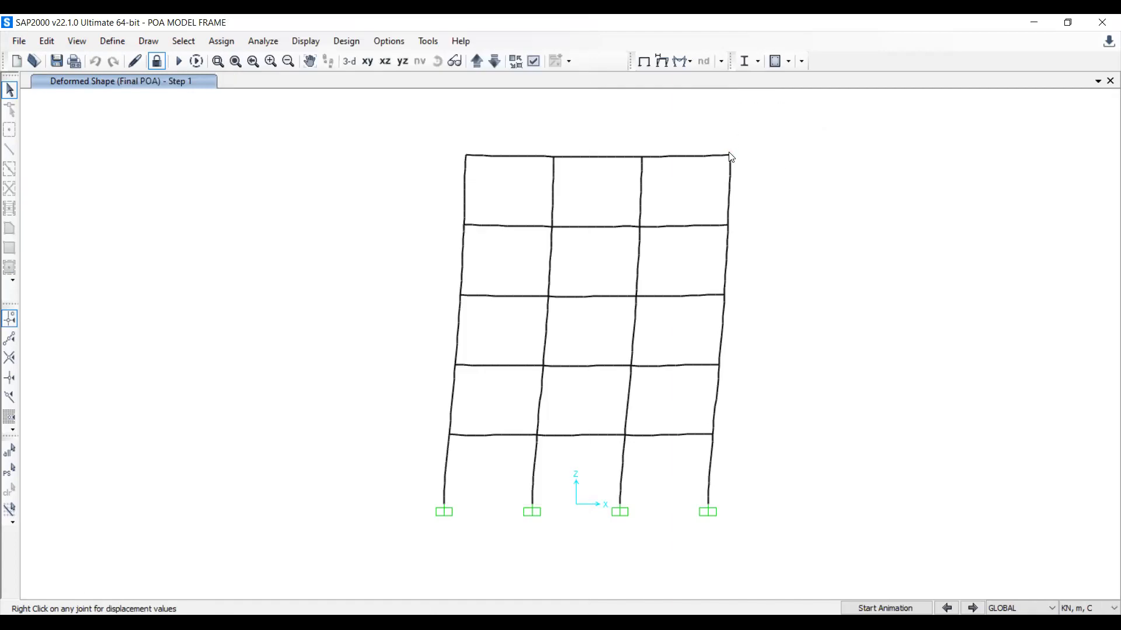
Advance the Final POA deformed shape one step at a time from step 1 to step 23 and examine hinge formation
{"action": "left_click", "coordinate": [972, 608]}
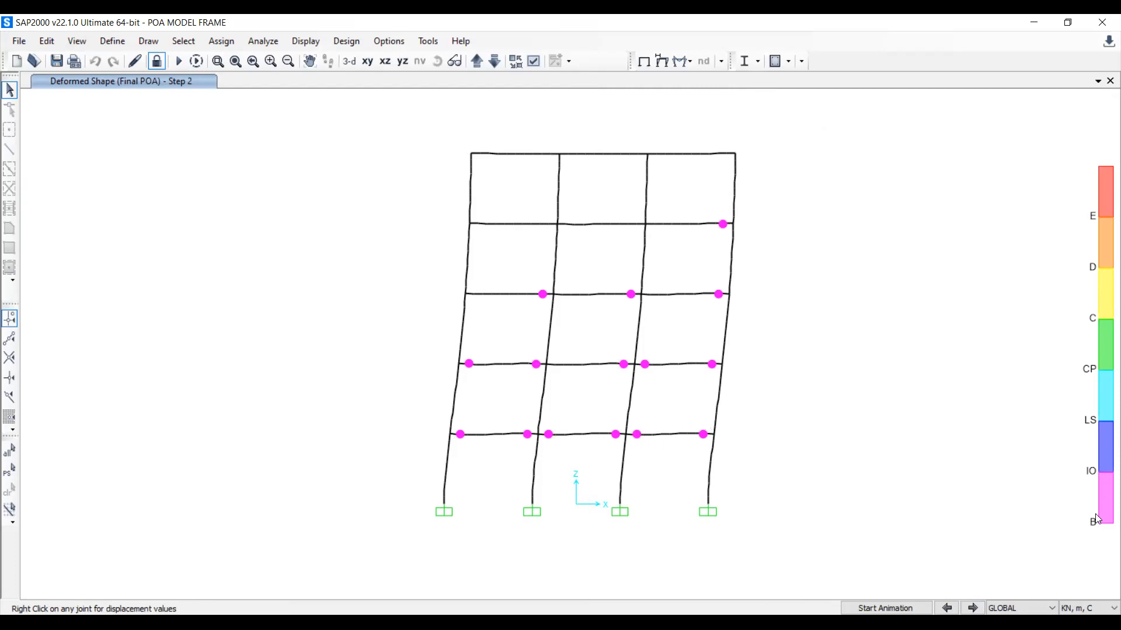
{"action": "left_click", "coordinate": [974, 609]}
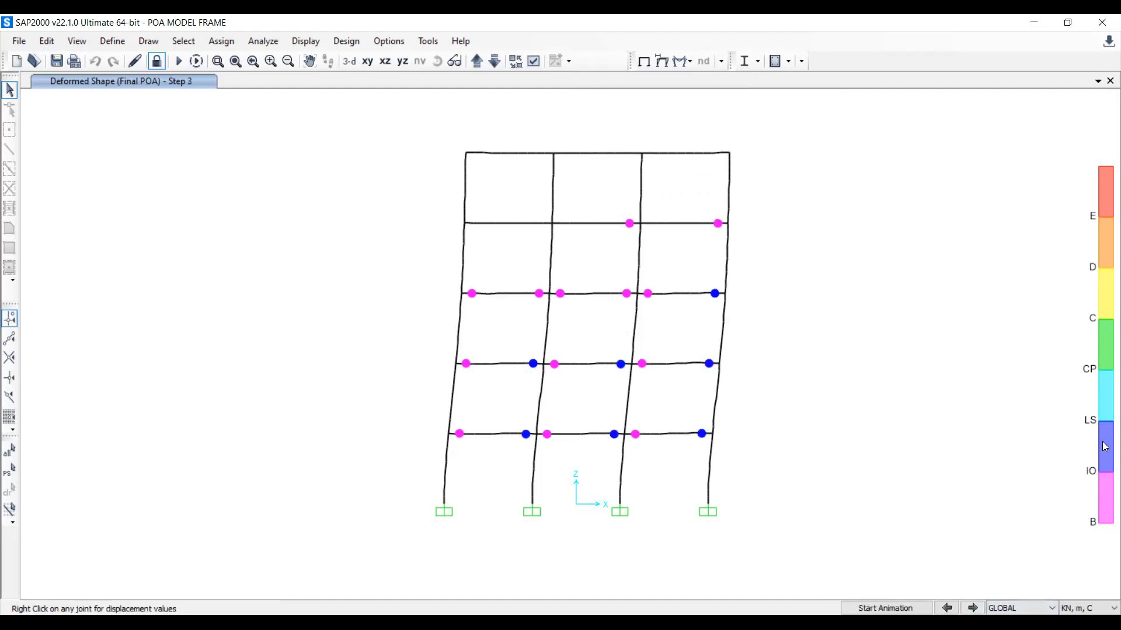
{"action": "left_click", "coordinate": [974, 608]}
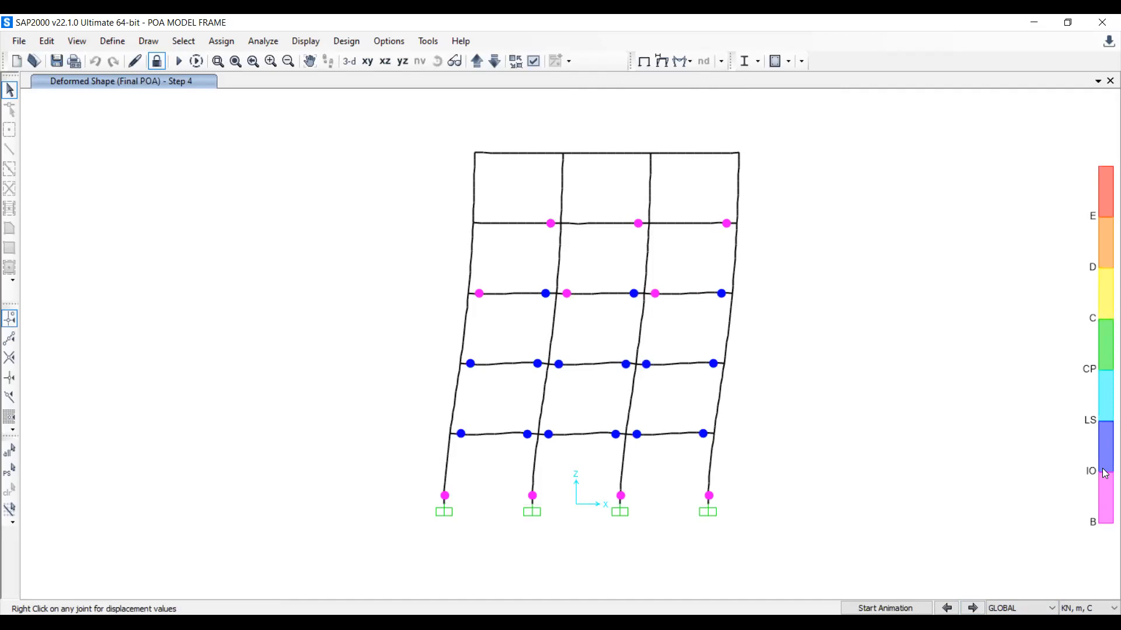
{"action": "left_click", "coordinate": [973, 608]}
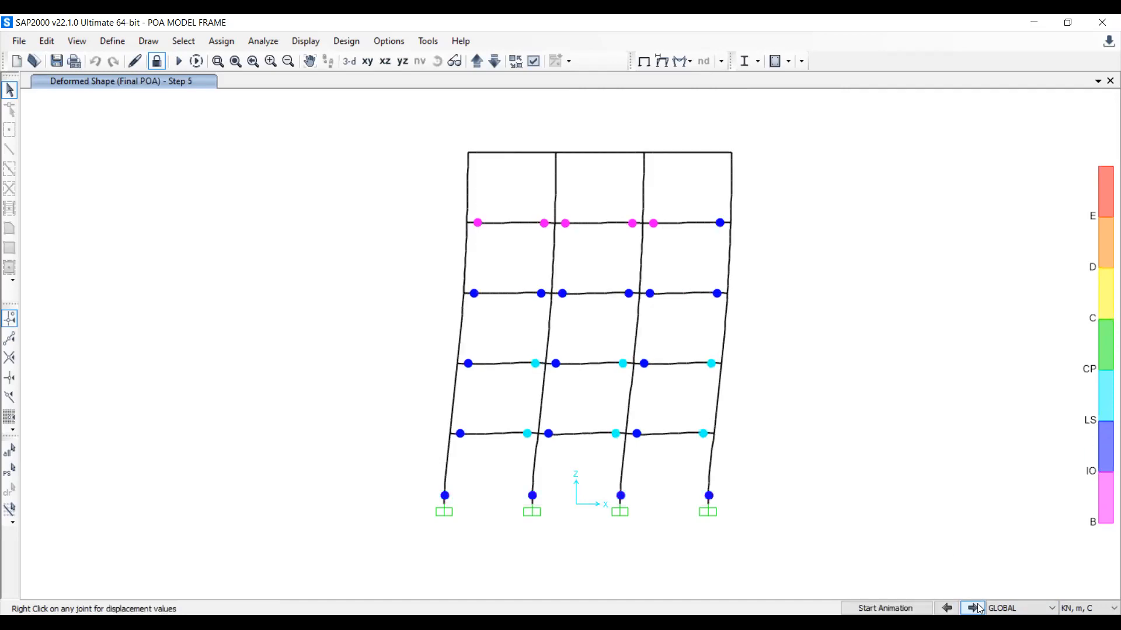
{"action": "left_click", "coordinate": [973, 607]}
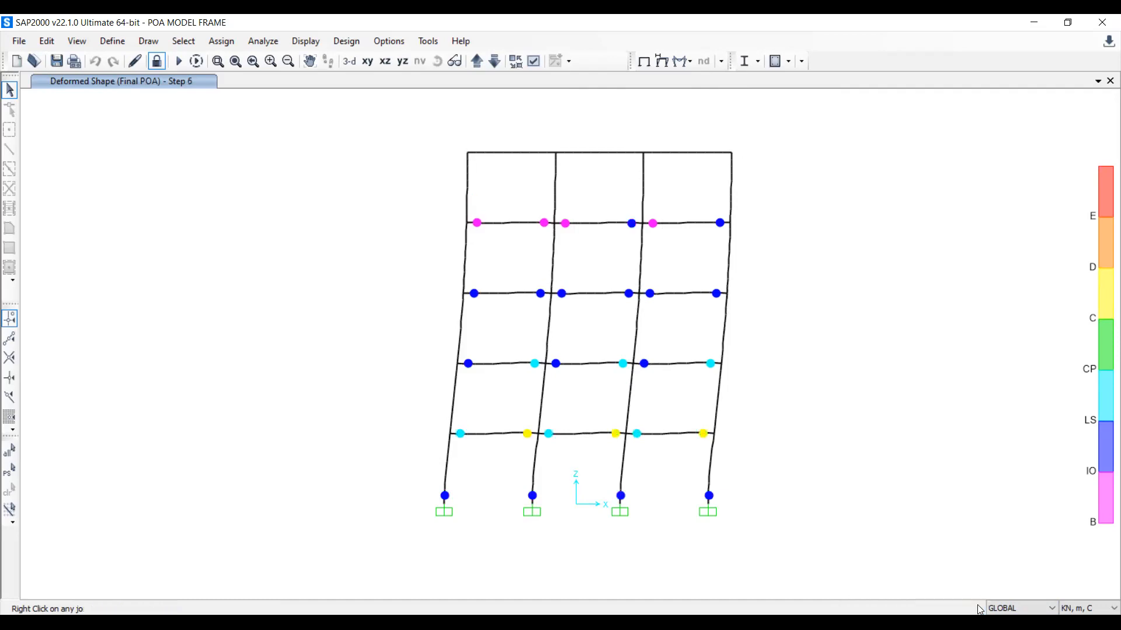
{"action": "left_click", "coordinate": [973, 608]}
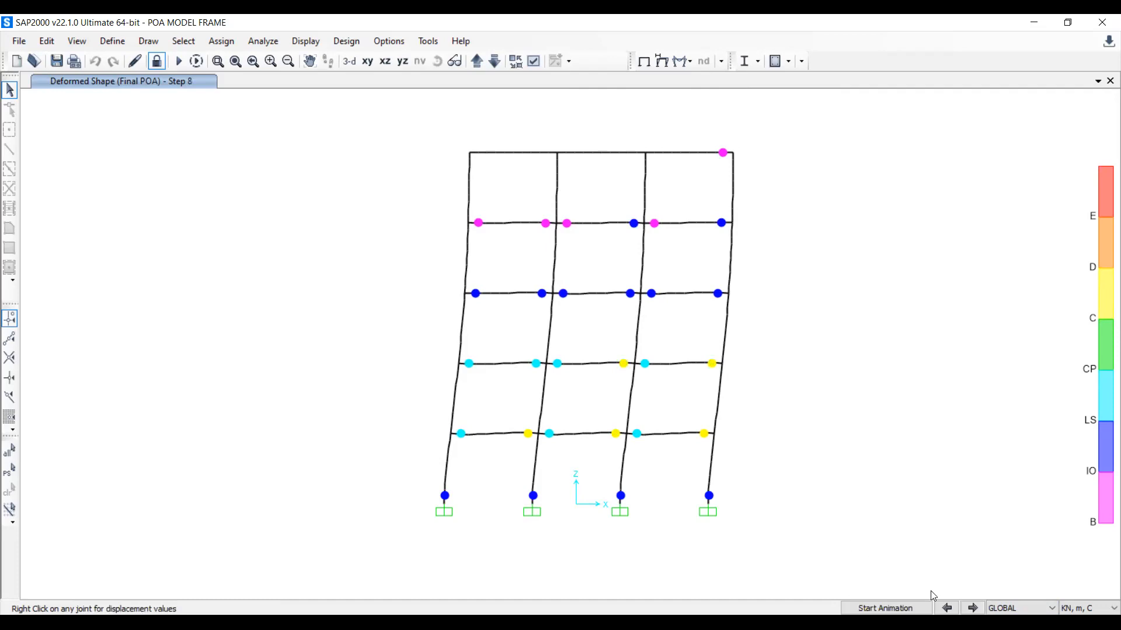
{"action": "left_click", "coordinate": [973, 608]}
{"action": "left_click", "coordinate": [973, 608]}
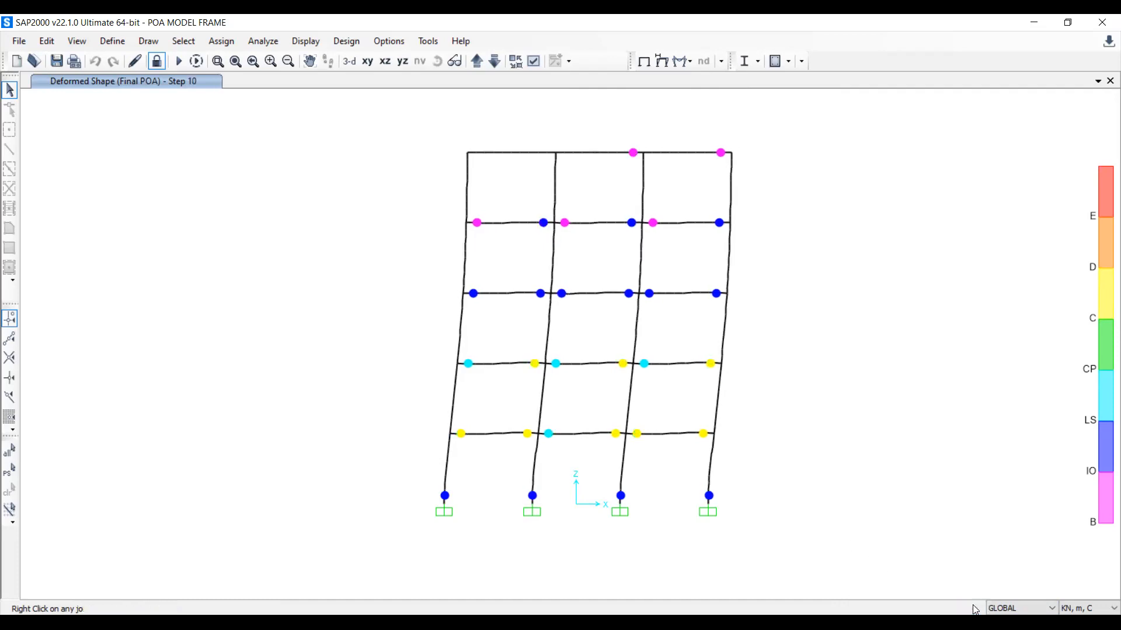
{"action": "left_click", "coordinate": [973, 607]}
{"action": "left_click", "coordinate": [973, 607]}
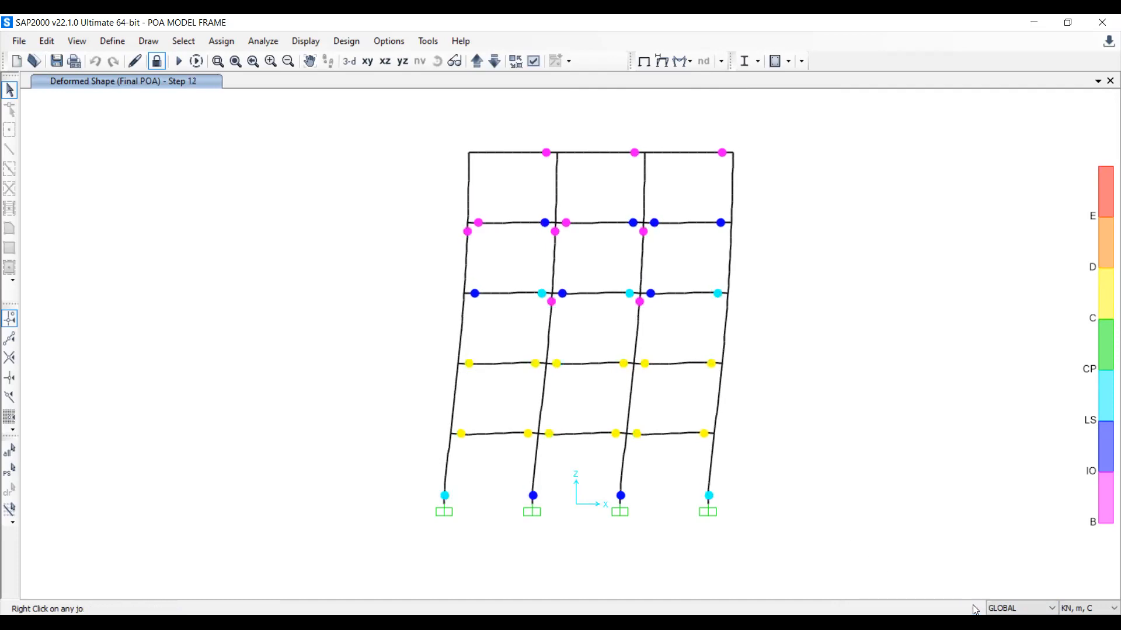
{"action": "left_click", "coordinate": [973, 607]}
{"action": "left_click", "coordinate": [973, 607]}
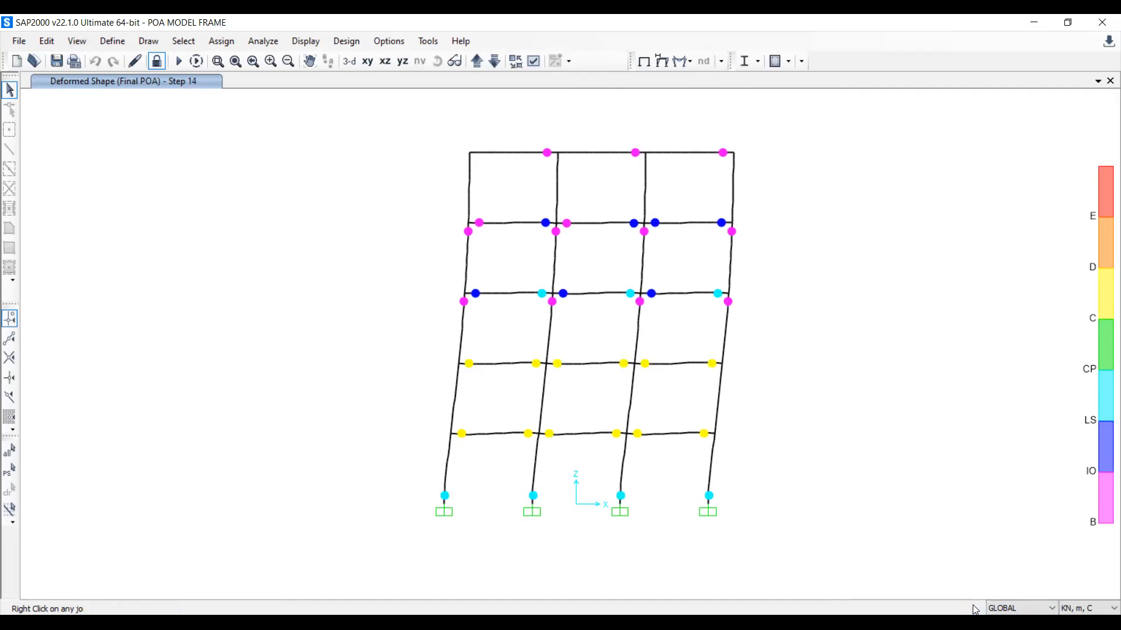
{"action": "left_click", "coordinate": [973, 608]}
{"action": "left_click", "coordinate": [973, 608]}
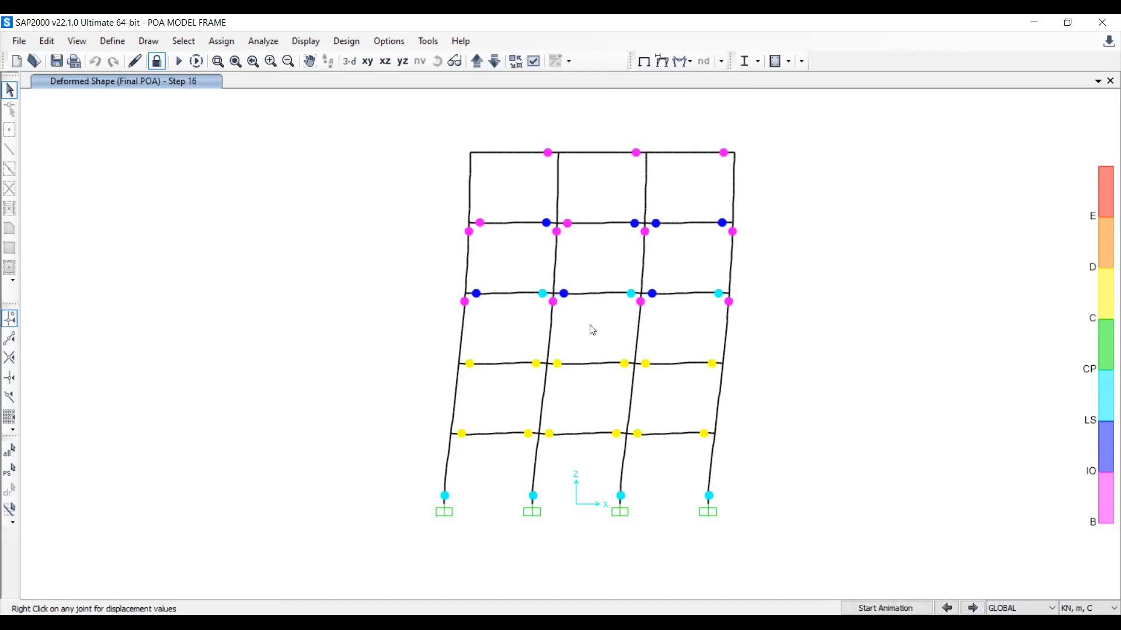
{"action": "left_click", "coordinate": [973, 609]}
{"action": "left_click", "coordinate": [974, 609]}
{"action": "left_click", "coordinate": [973, 609]}
{"action": "left_click", "coordinate": [973, 609]}
{"action": "left_click", "coordinate": [973, 609]}
{"action": "left_click", "coordinate": [973, 608]}
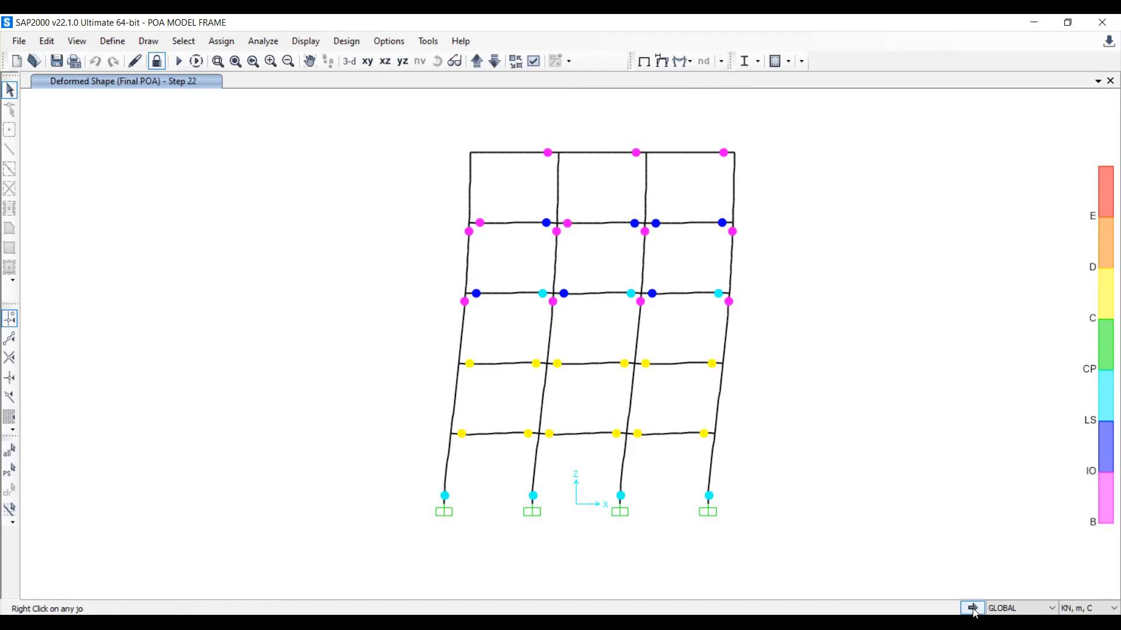
{"action": "left_click", "coordinate": [973, 609]}
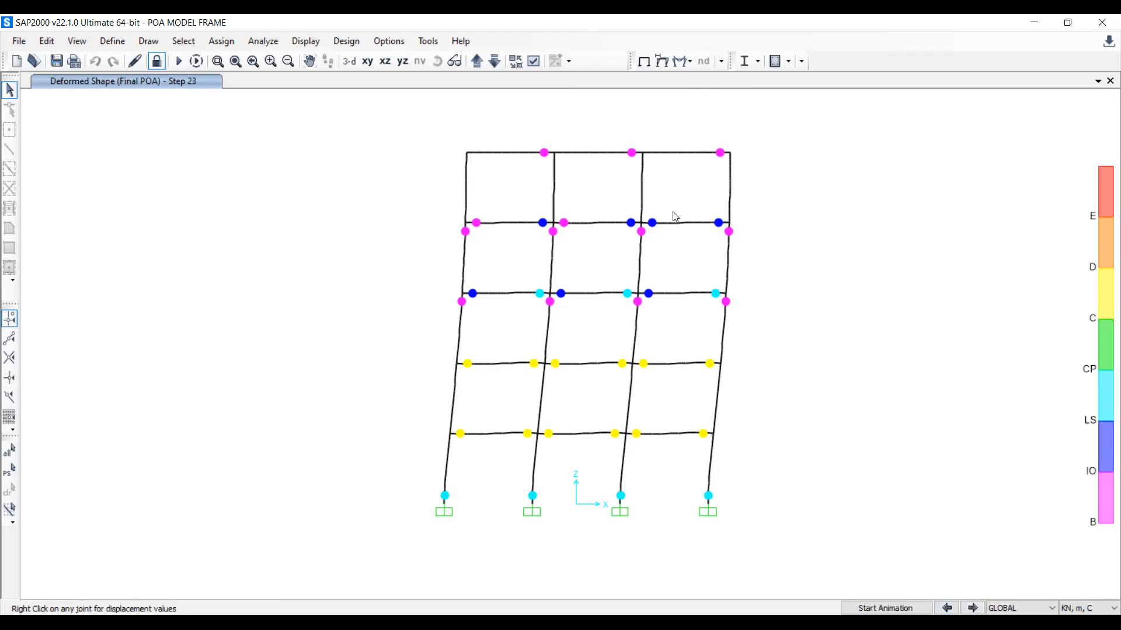
Display the Final POA deformed shape as an envelope of maximum or minimum values instead of a single step
{"action": "left_click", "coordinate": [664, 63]}
{"action": "left_click", "coordinate": [483, 133]}
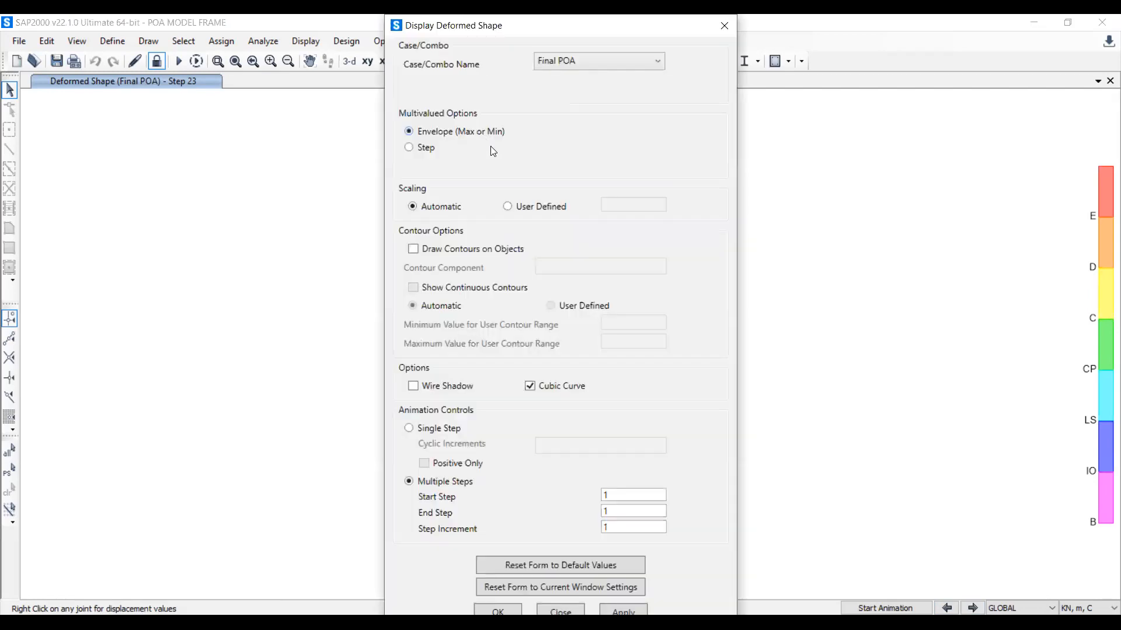
{"action": "left_click", "coordinate": [623, 612]}
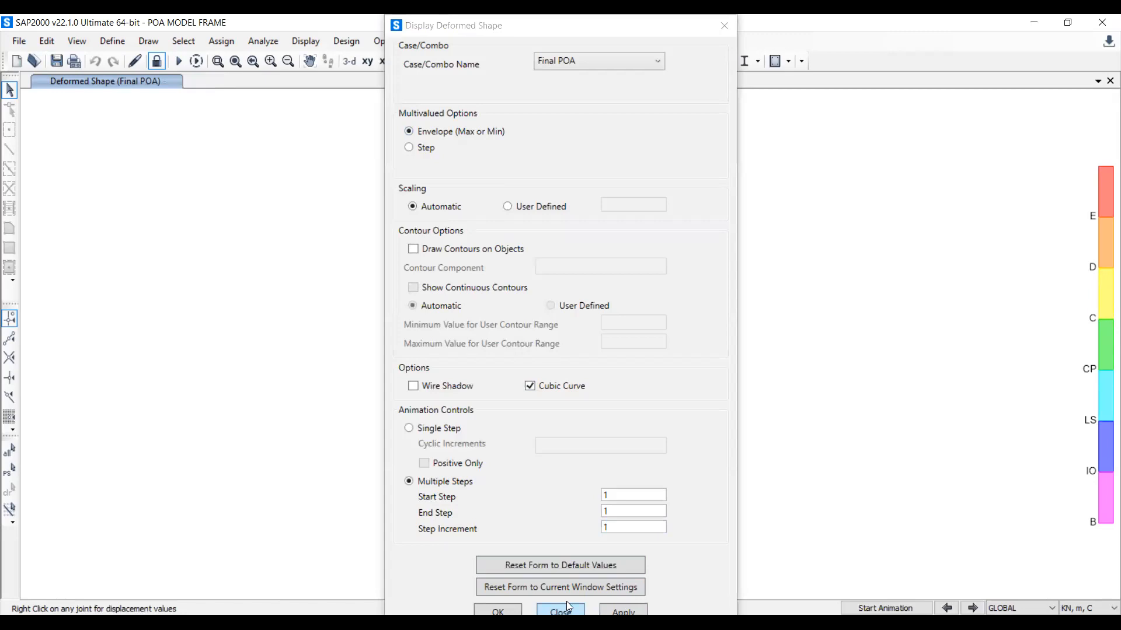
{"action": "left_click", "coordinate": [560, 609]}
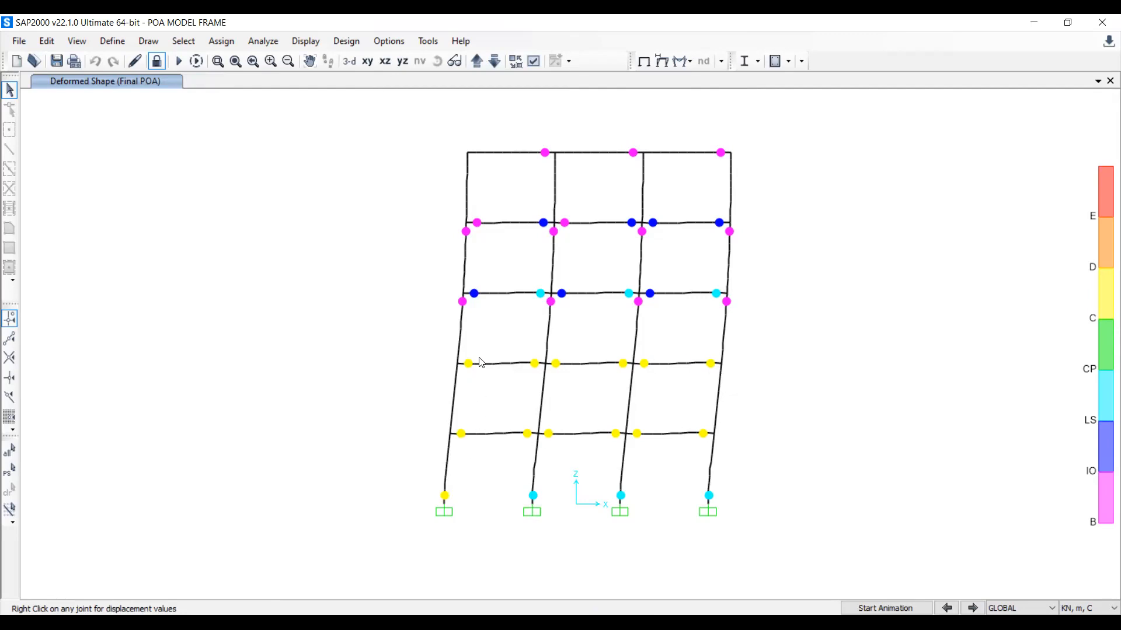
Show the static pushover curve for the Final POA case
{"action": "left_click", "coordinate": [305, 41]}
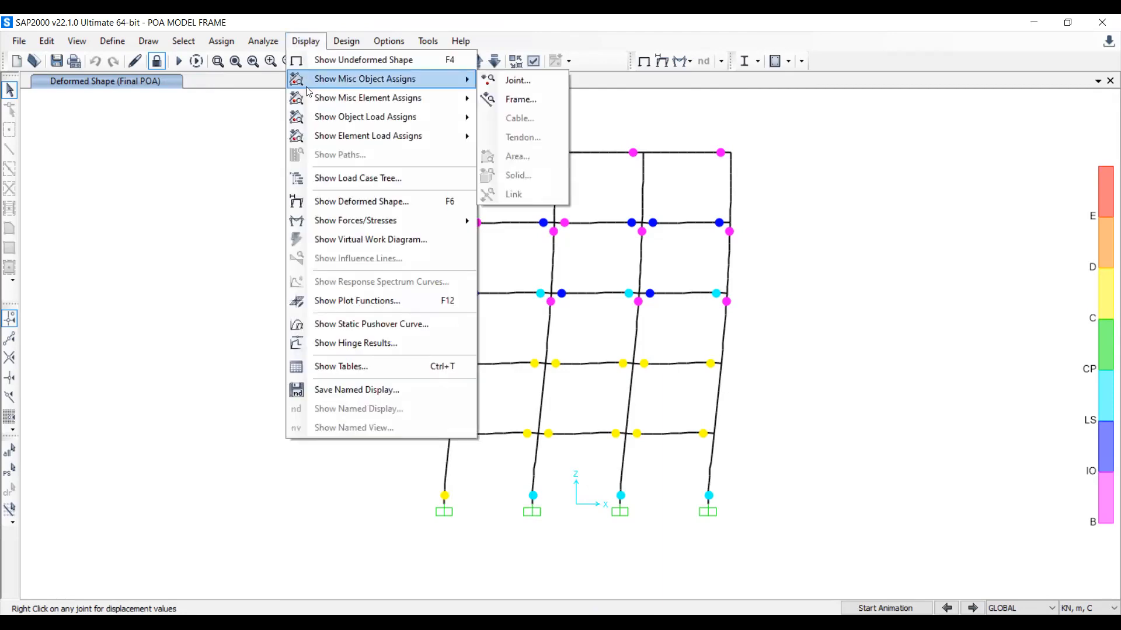
{"action": "mouse_move", "coordinate": [331, 128]}
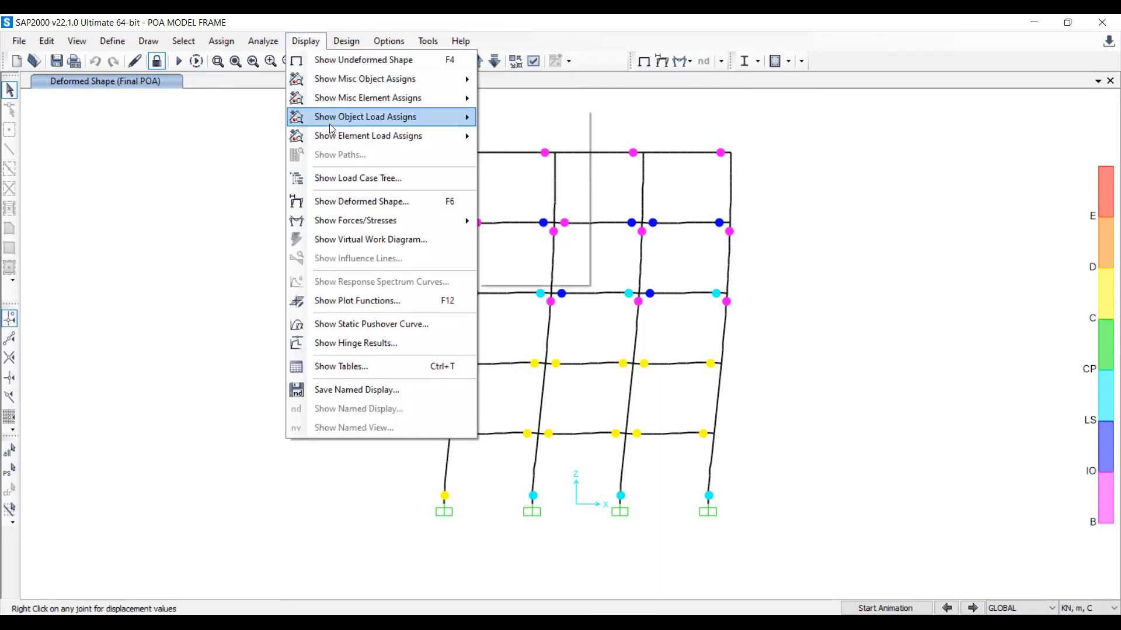
{"action": "left_click", "coordinate": [386, 326]}
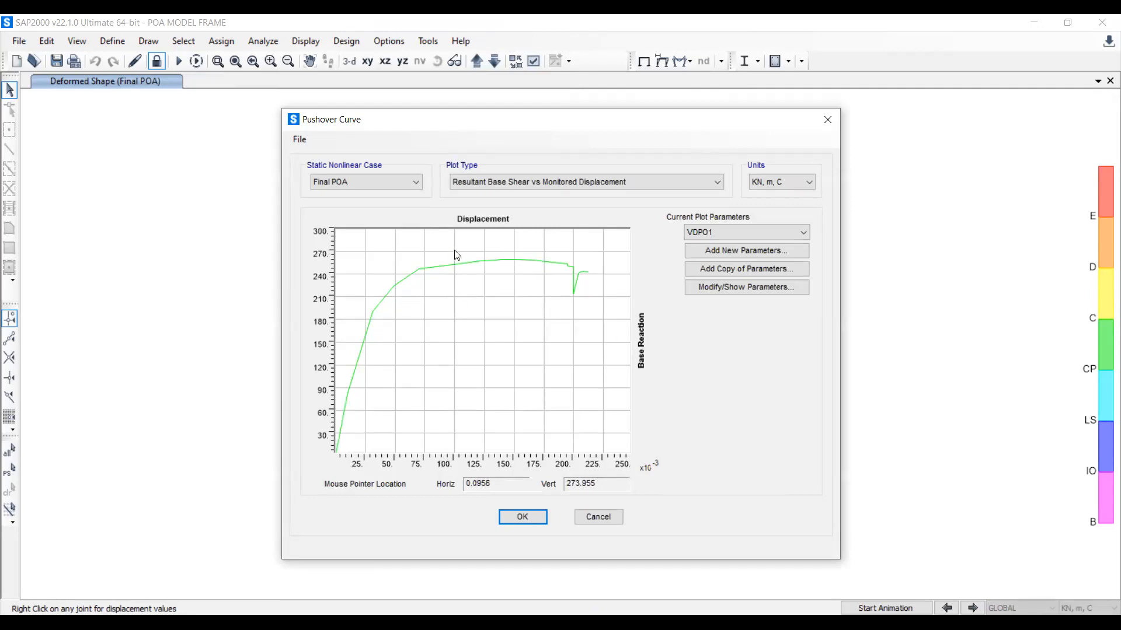
Display the pushover curve's data as a table and review displacement, base force and hinge states across all steps
{"action": "left_click", "coordinate": [300, 140]}
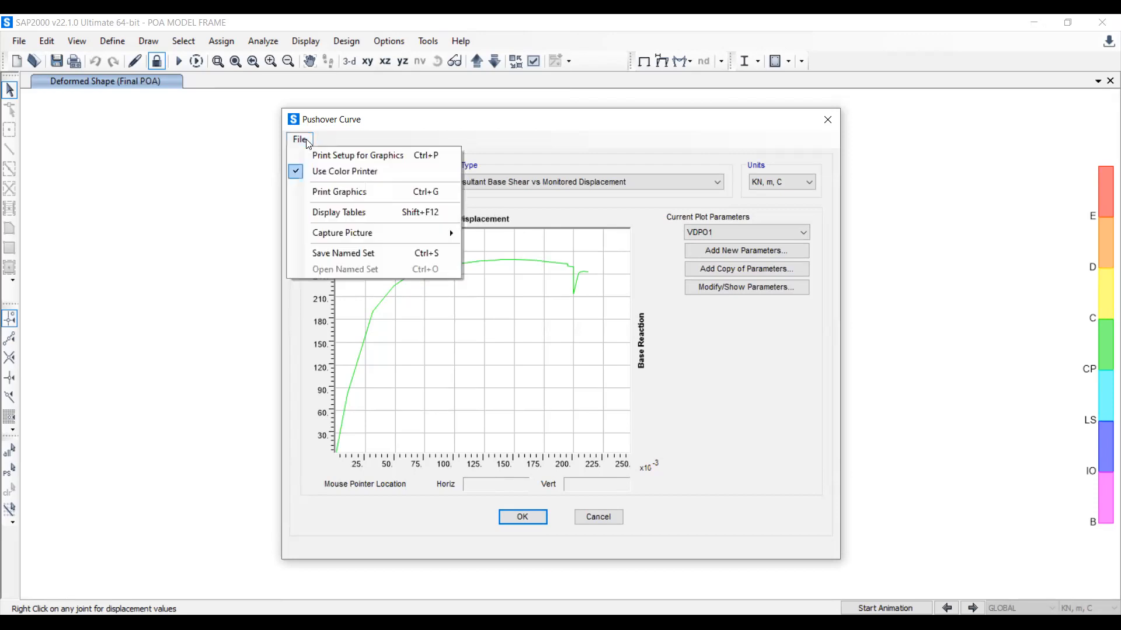
{"action": "left_click", "coordinate": [341, 213]}
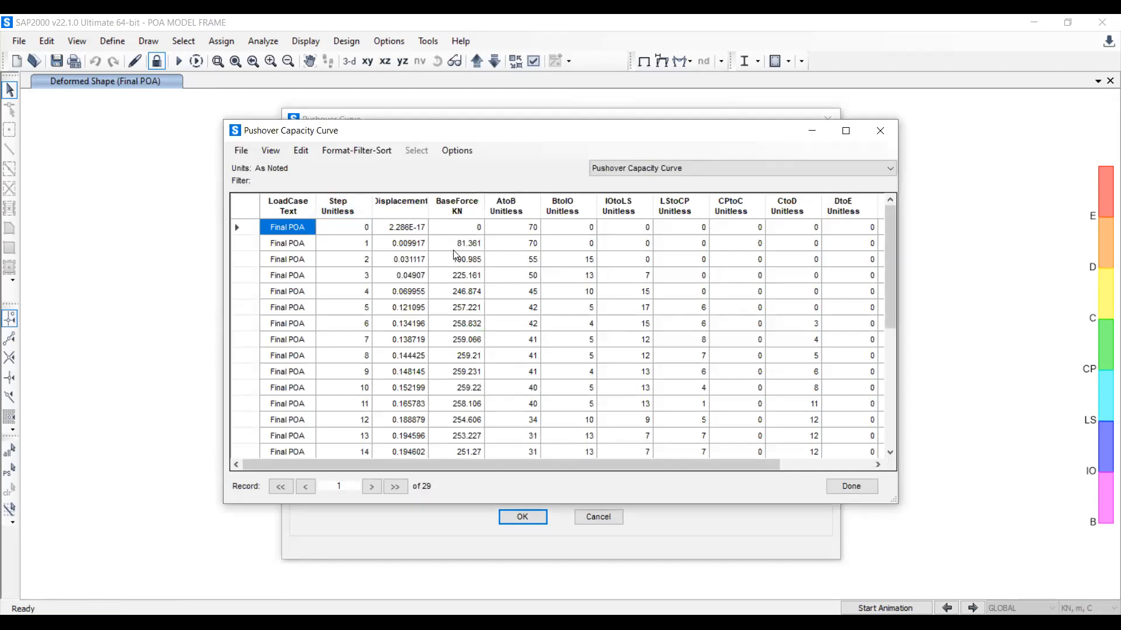
{"action": "scroll", "coordinate": [417, 303], "scroll_direction": "down", "scroll_amount": 5}
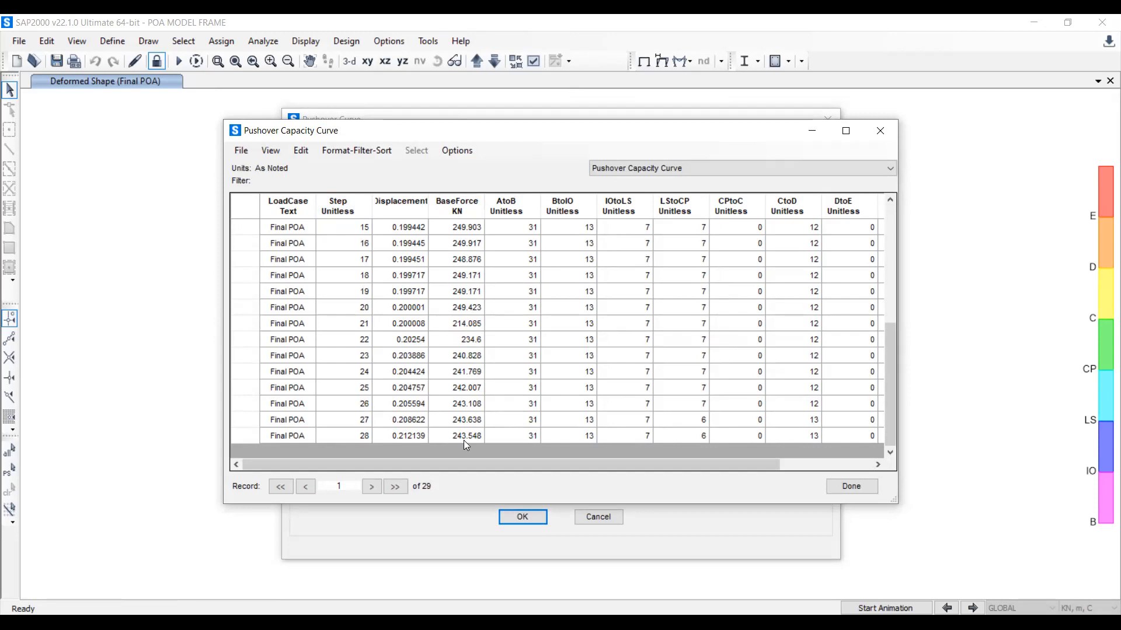
{"action": "scroll", "coordinate": [416, 400], "scroll_direction": "up", "scroll_amount": 5}
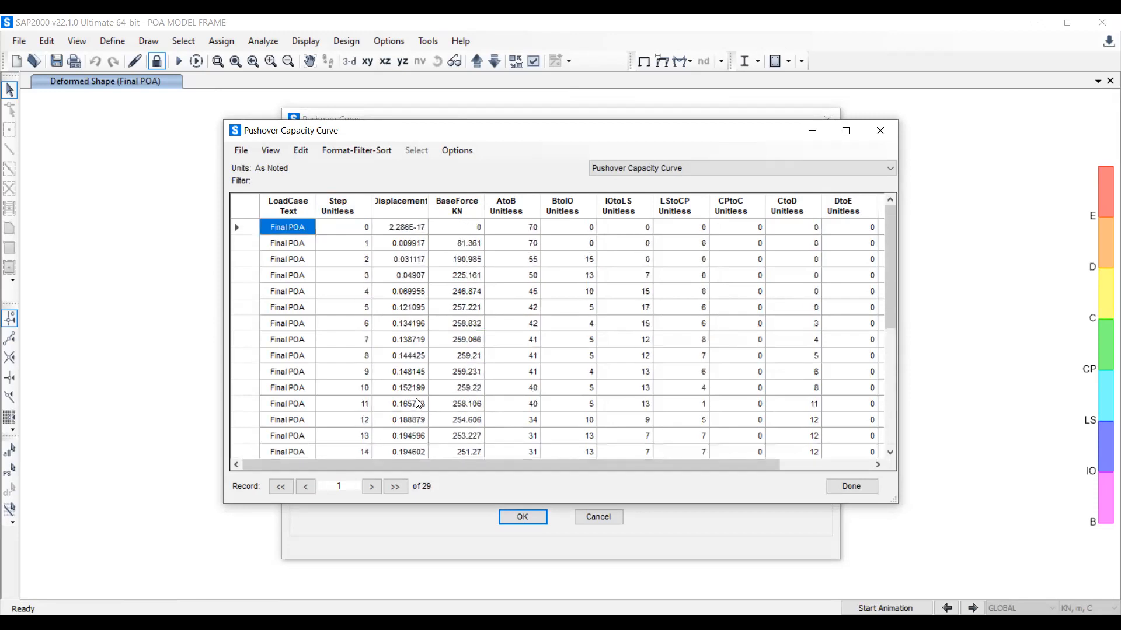
Export the current Pushover Capacity Curve table to Excel, and close the table and the pushover curve
{"action": "left_click", "coordinate": [241, 150]}
{"action": "mouse_move", "coordinate": [250, 170]}
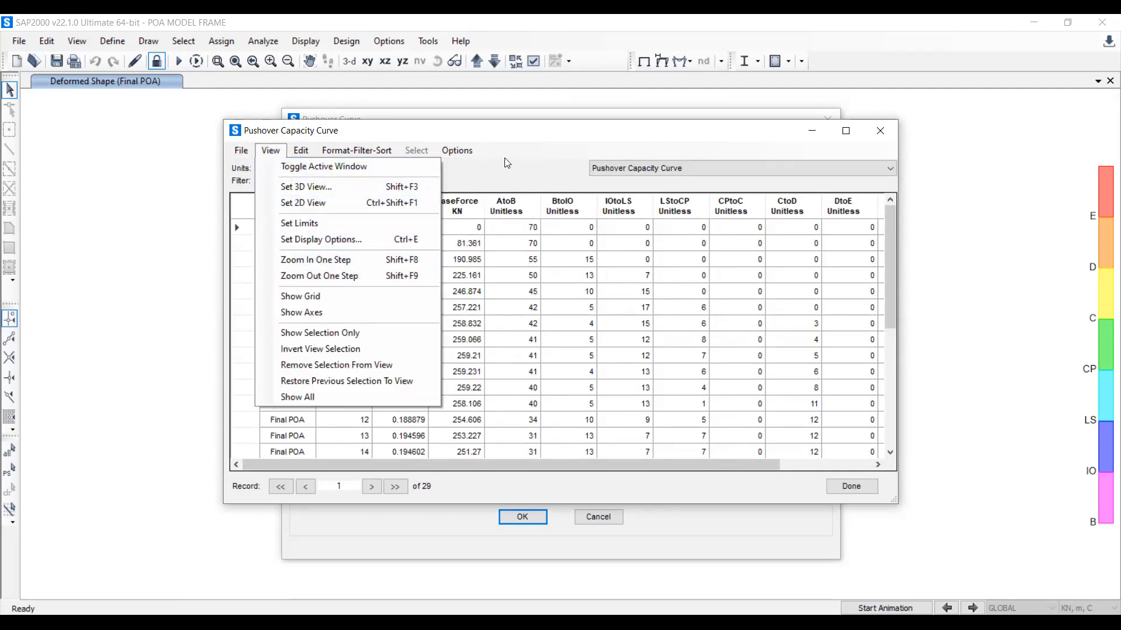
{"action": "mouse_move", "coordinate": [458, 151]}
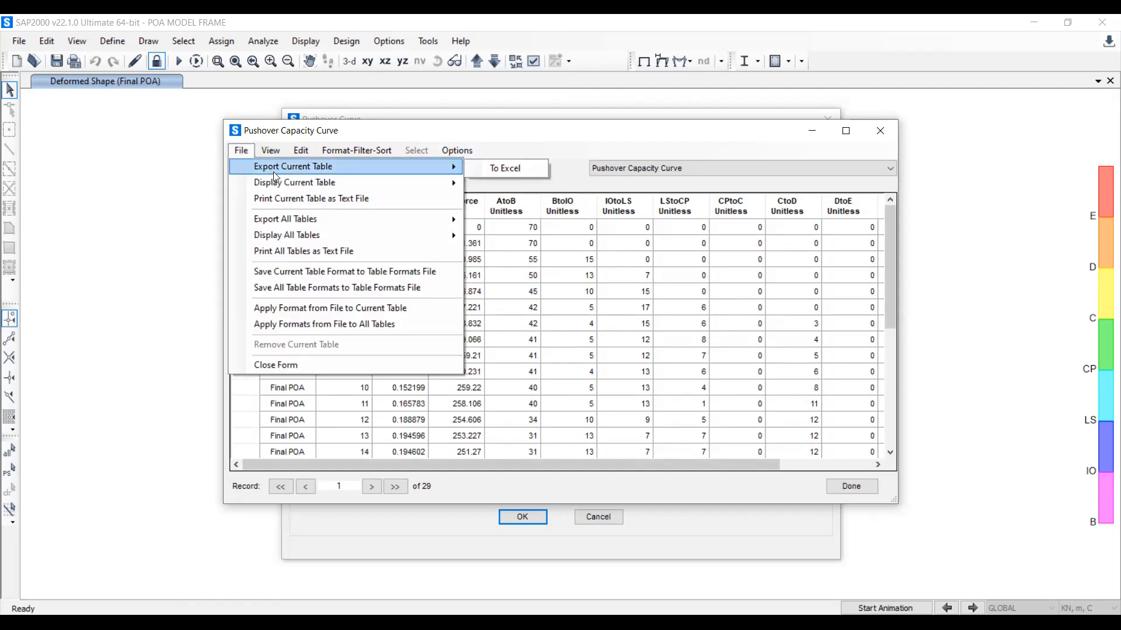
{"action": "mouse_move", "coordinate": [458, 176]}
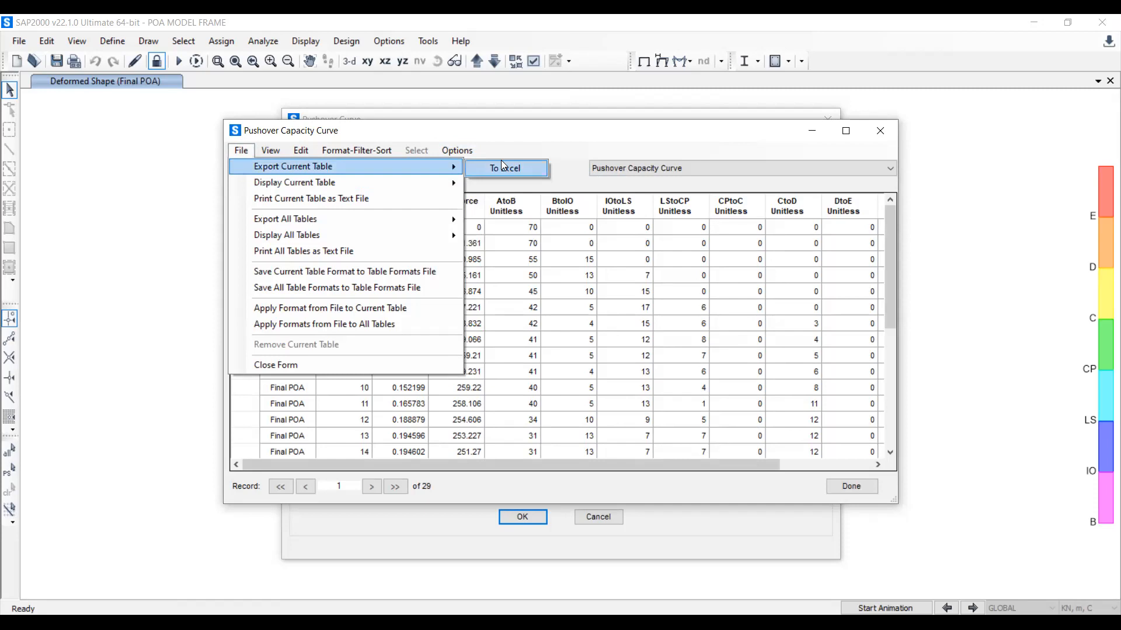
{"action": "left_click", "coordinate": [502, 167]}
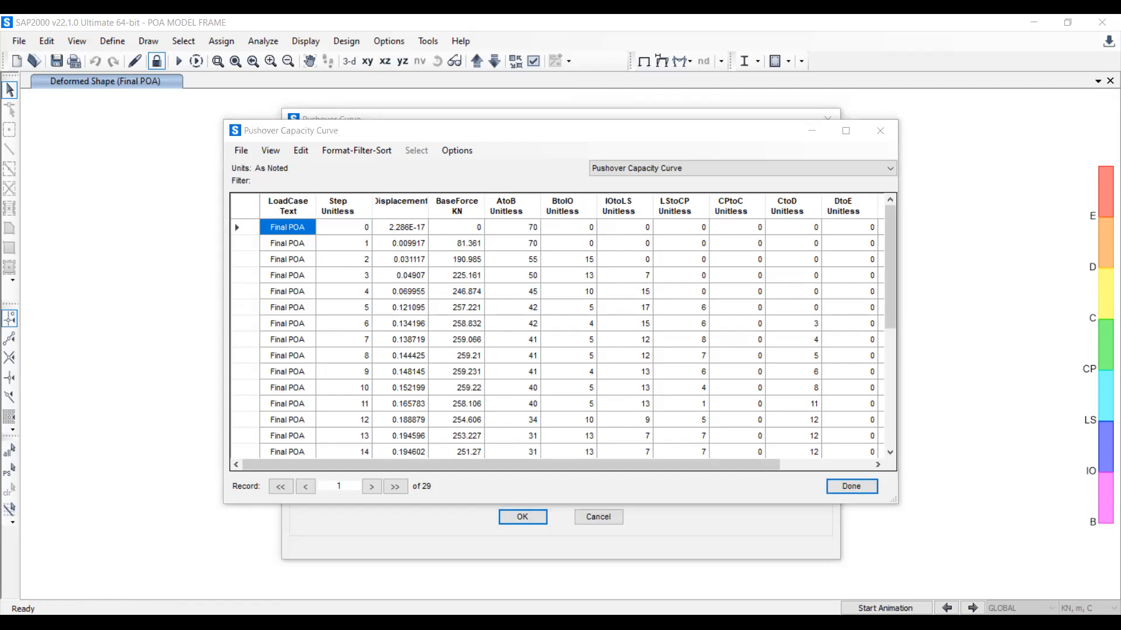
{"action": "left_click", "coordinate": [882, 129]}
{"action": "left_click", "coordinate": [829, 118]}
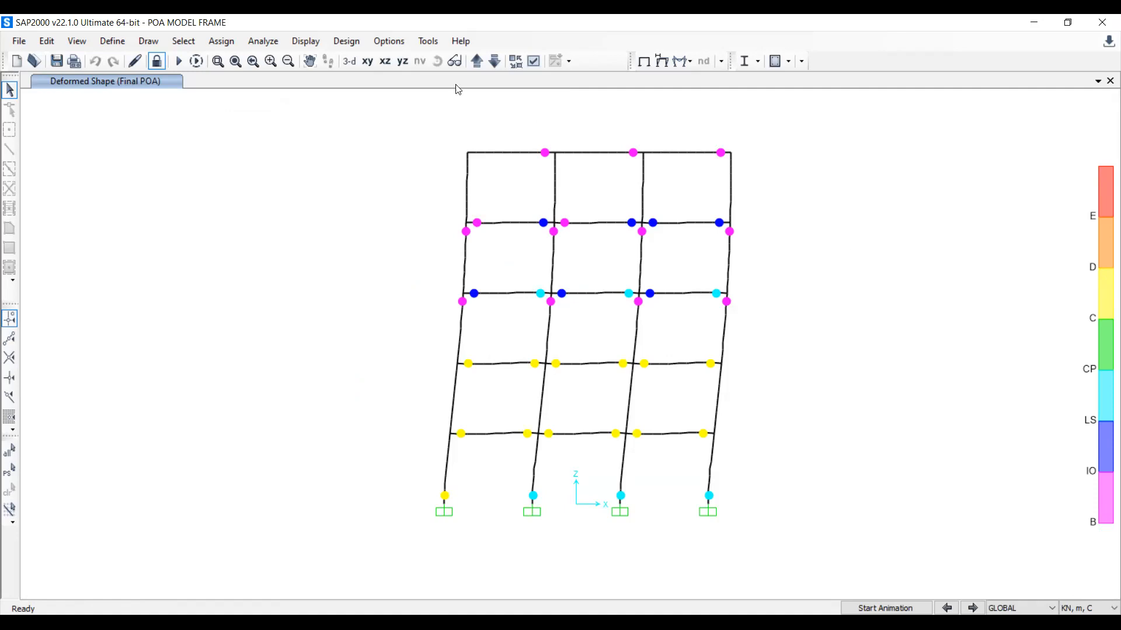
Display the frame's axial force diagram for the SIDL load case
{"action": "left_click", "coordinate": [305, 41]}
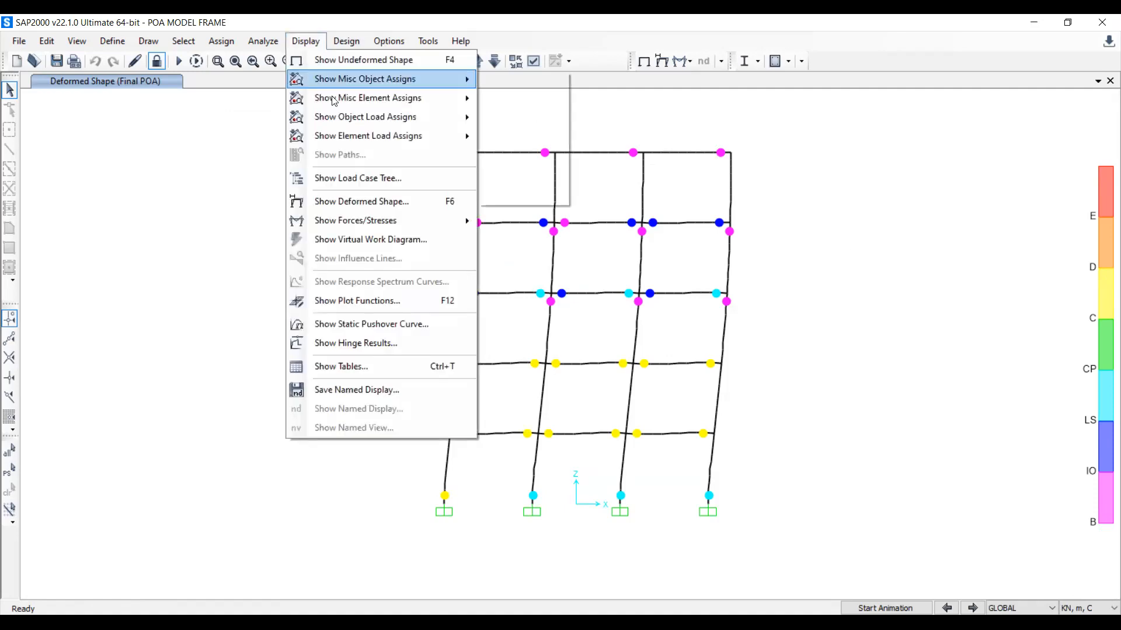
{"action": "left_click", "coordinate": [575, 128]}
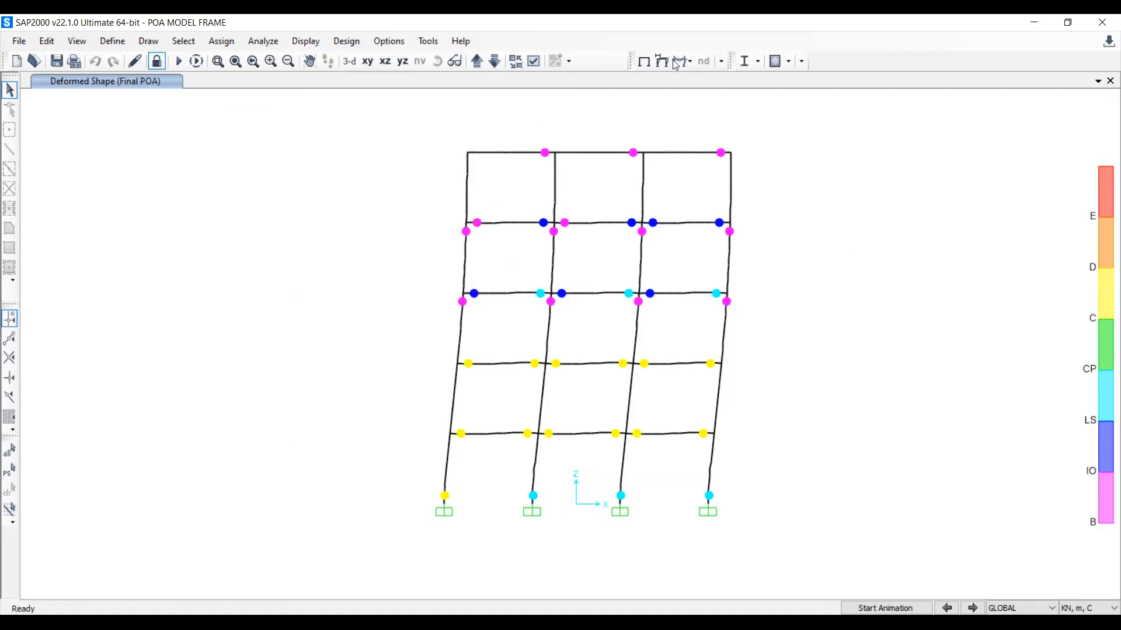
{"action": "left_click", "coordinate": [676, 63]}
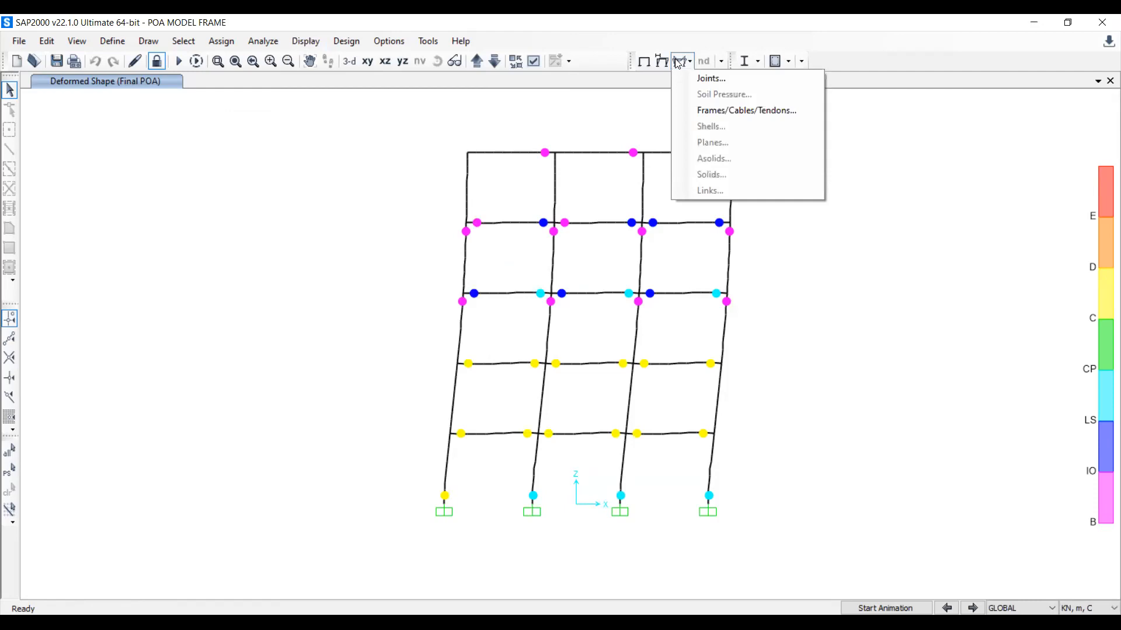
{"action": "left_click", "coordinate": [695, 111]}
{"action": "left_click", "coordinate": [606, 122]}
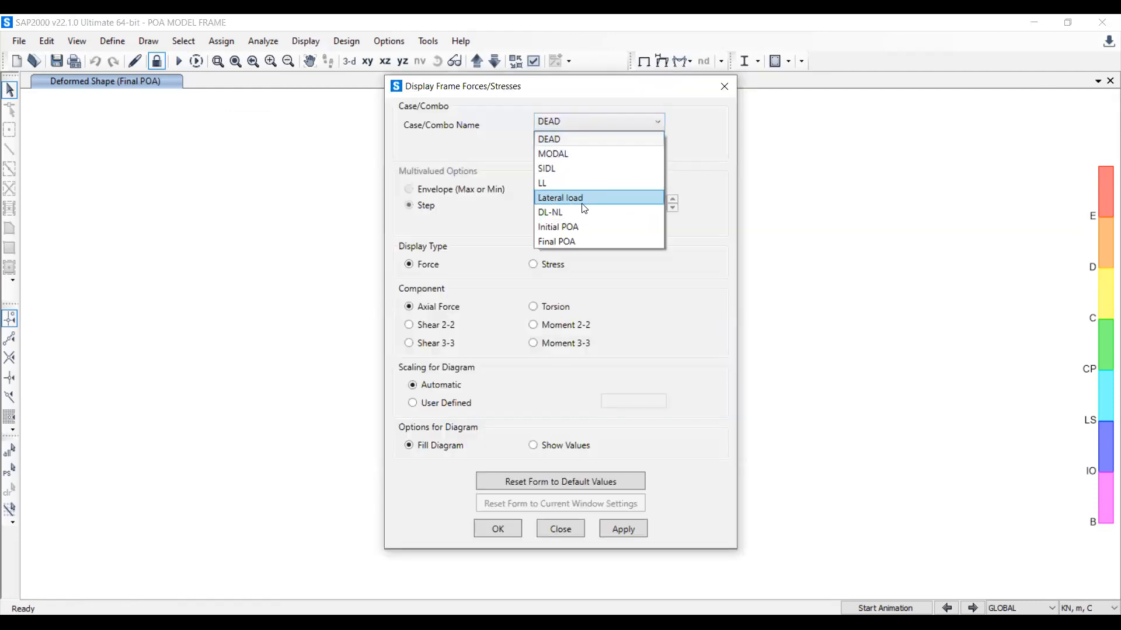
{"action": "left_click", "coordinate": [566, 168]}
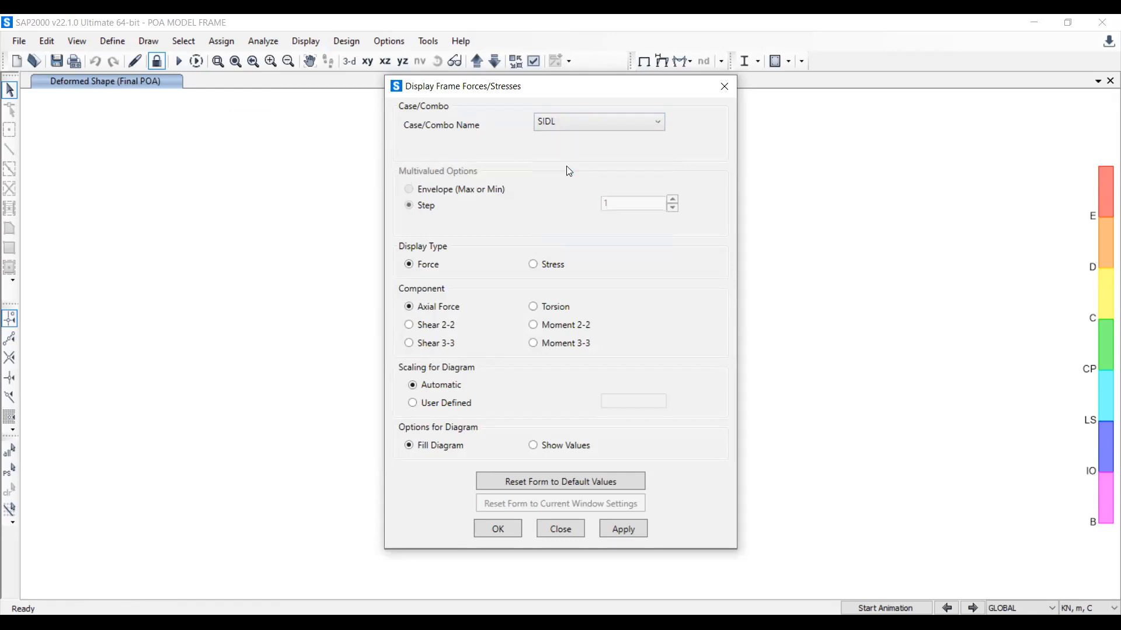
{"action": "left_click", "coordinate": [623, 530]}
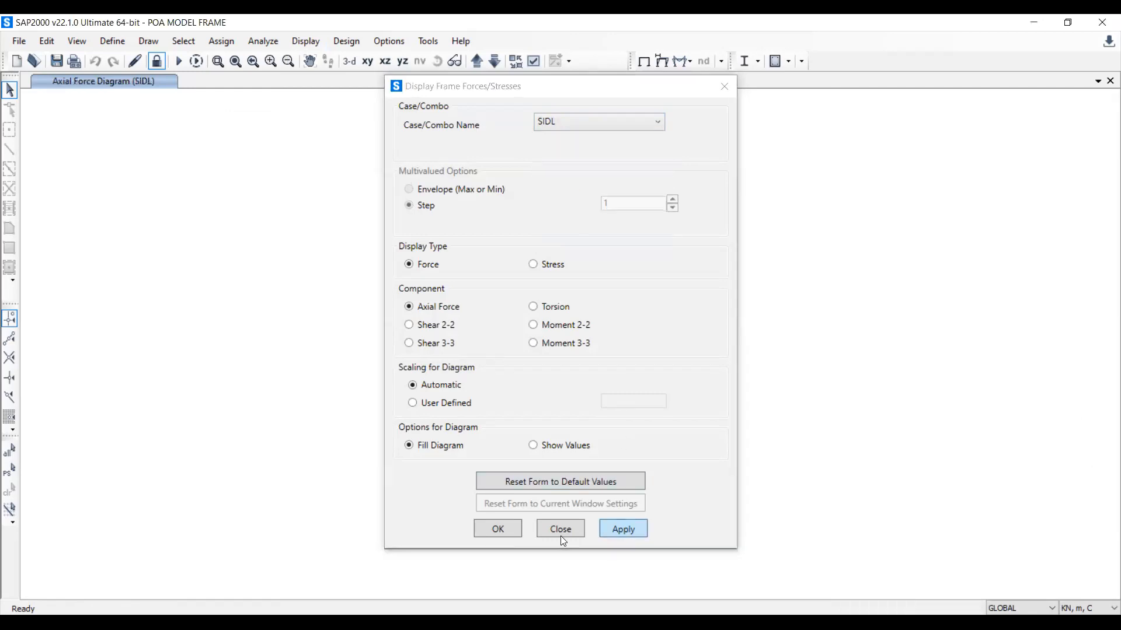
{"action": "left_click", "coordinate": [561, 532]}
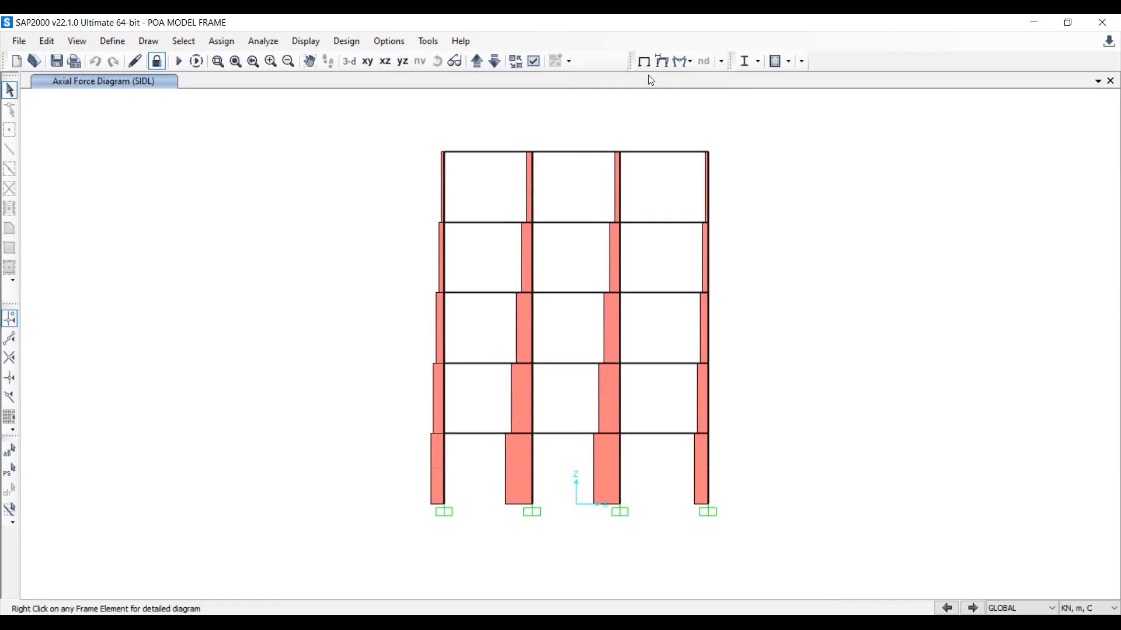
Display the frame's filled Moment 3-3 force diagram for the SIDL load case
{"action": "left_click", "coordinate": [681, 62]}
{"action": "left_click", "coordinate": [700, 110]}
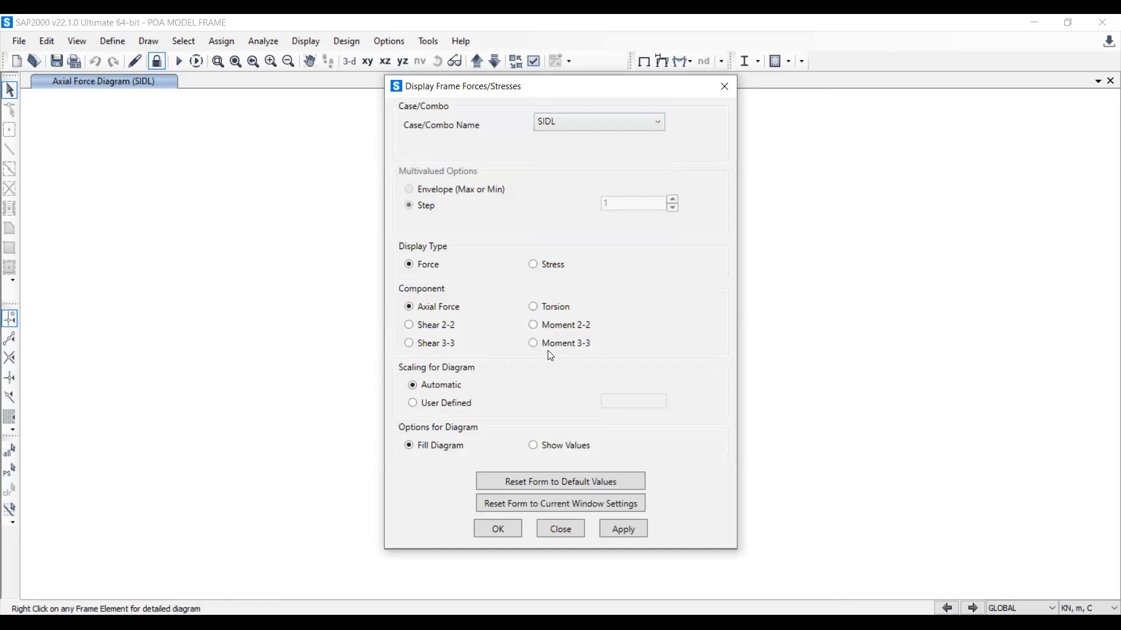
{"action": "left_click", "coordinate": [624, 529]}
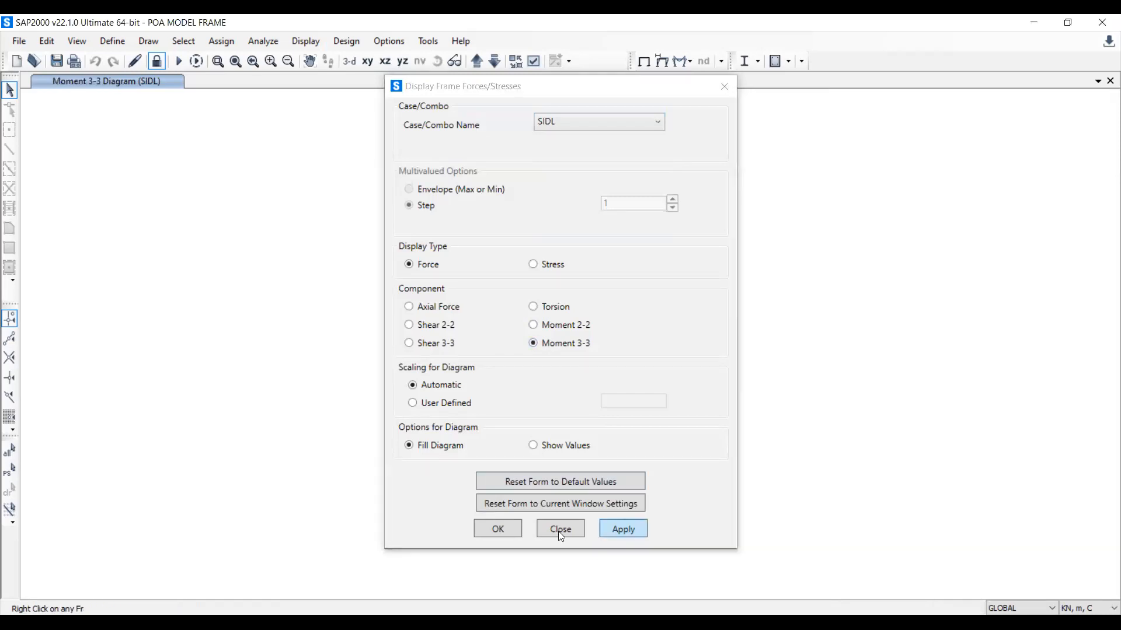
{"action": "left_click", "coordinate": [559, 529]}
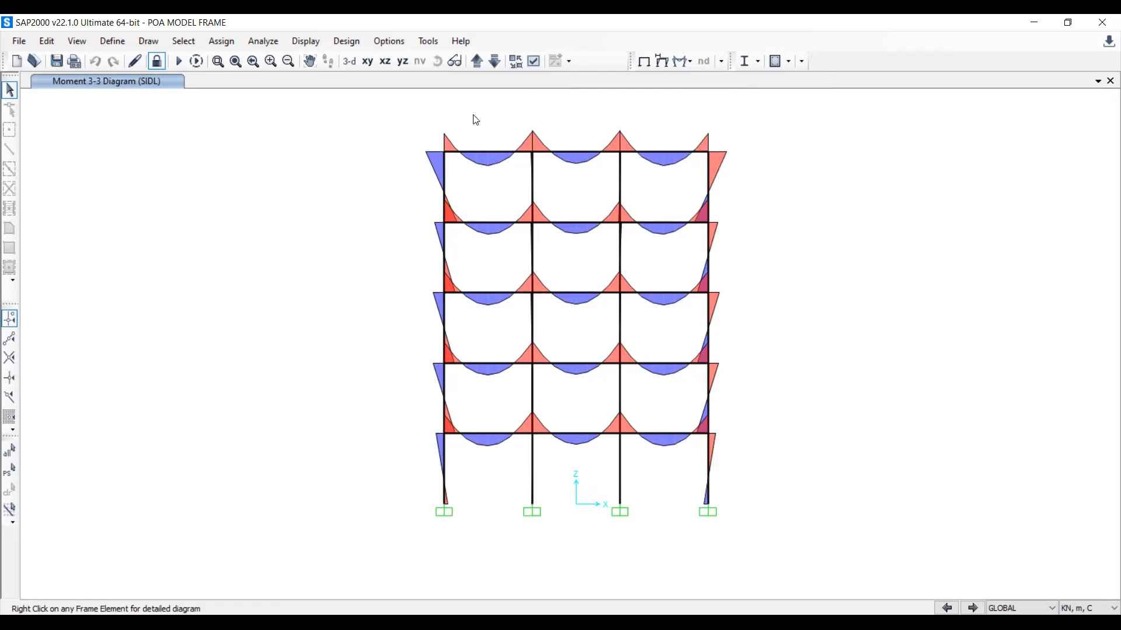
{"action": "mouse_move", "coordinate": [488, 436]}
Return to the undeformed frame, and show the deformed shape for the Final POA case at step 1
{"action": "left_click", "coordinate": [644, 62]}
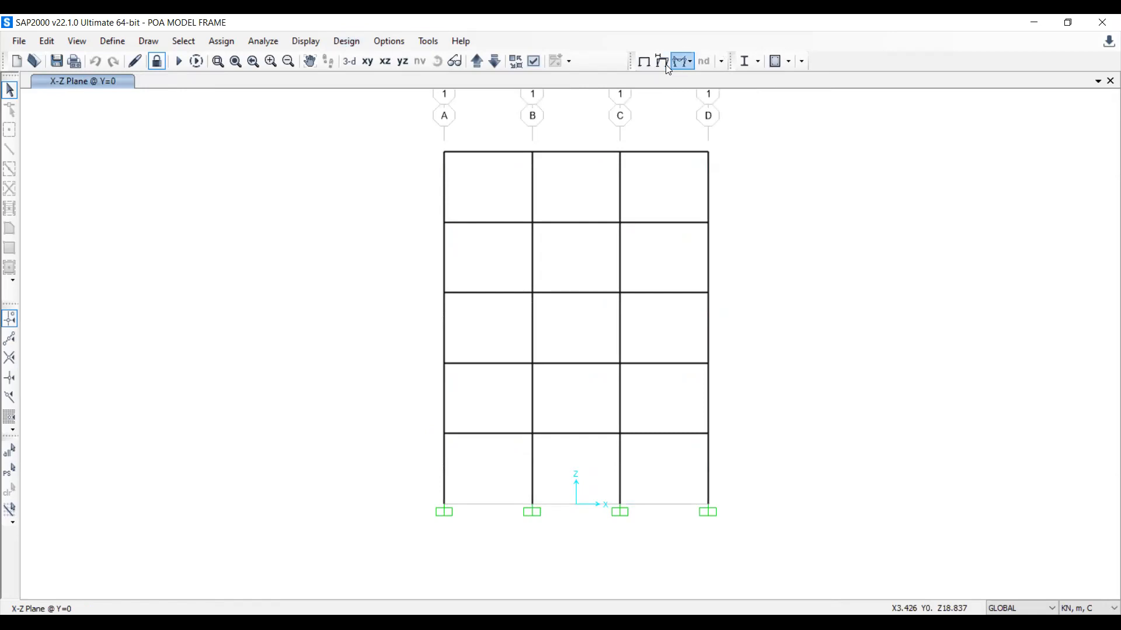
{"action": "left_click", "coordinate": [662, 61]}
{"action": "left_click", "coordinate": [625, 61]}
{"action": "left_click", "coordinate": [631, 181]}
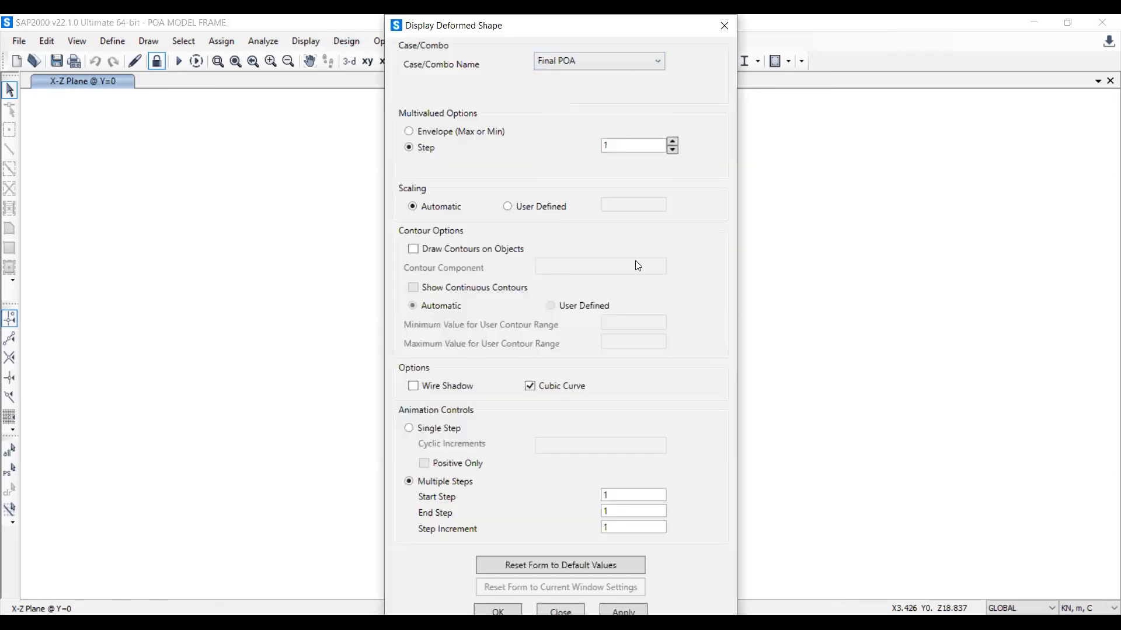
{"action": "left_click", "coordinate": [561, 612]}
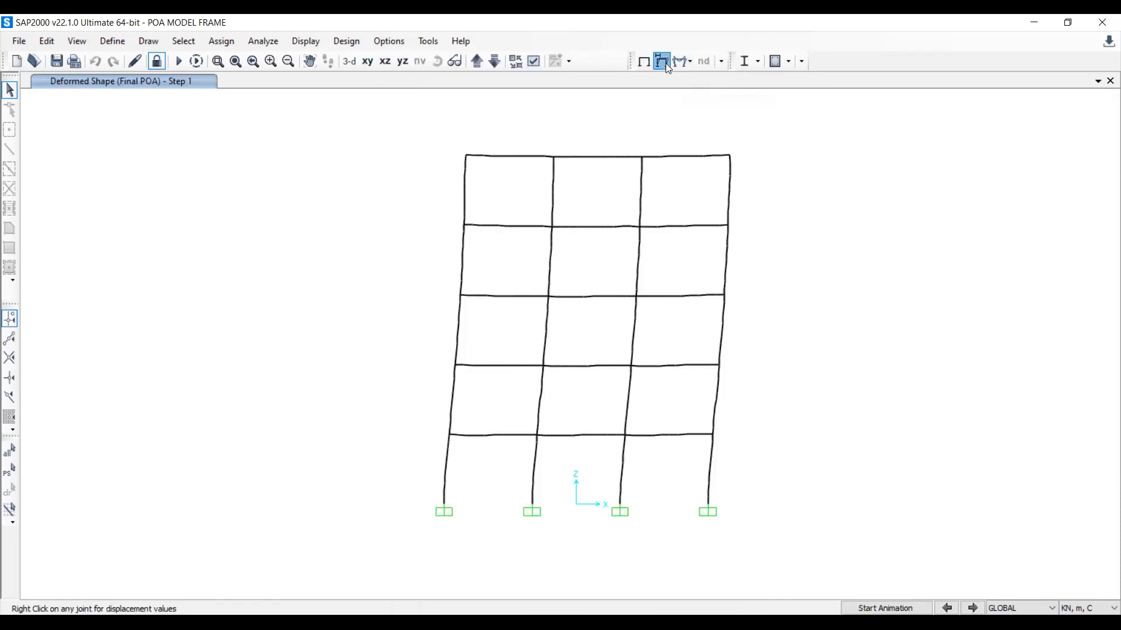
Switch the Final POA deformed shape to Envelope (Max or Min) to view the hinge states
{"action": "left_click", "coordinate": [661, 64]}
{"action": "left_click", "coordinate": [461, 138]}
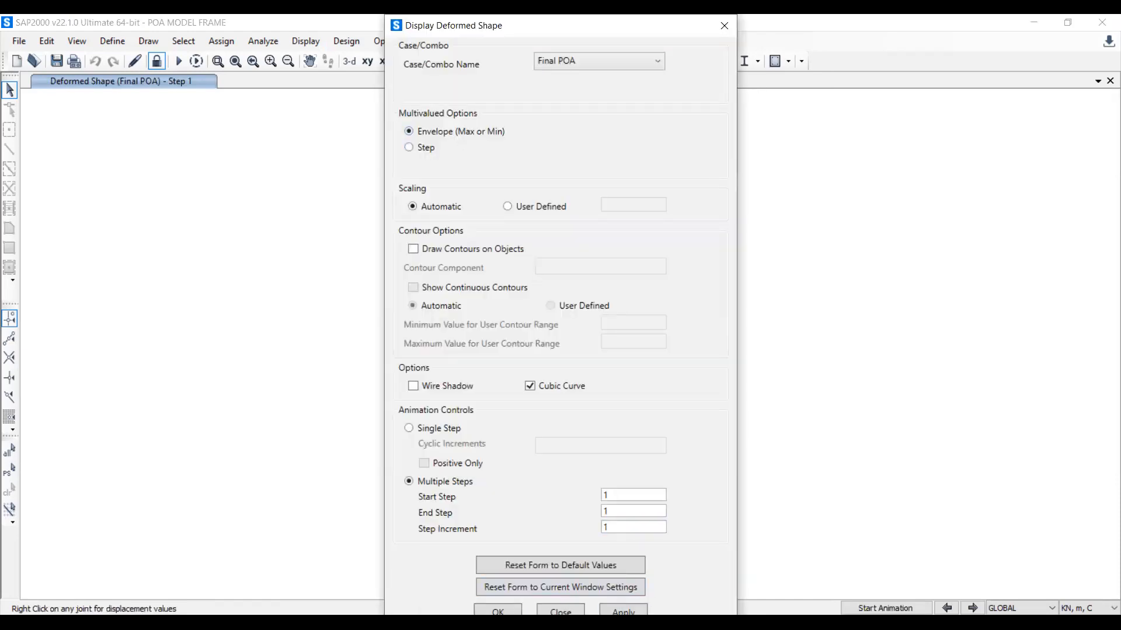
{"action": "left_click", "coordinate": [634, 613]}
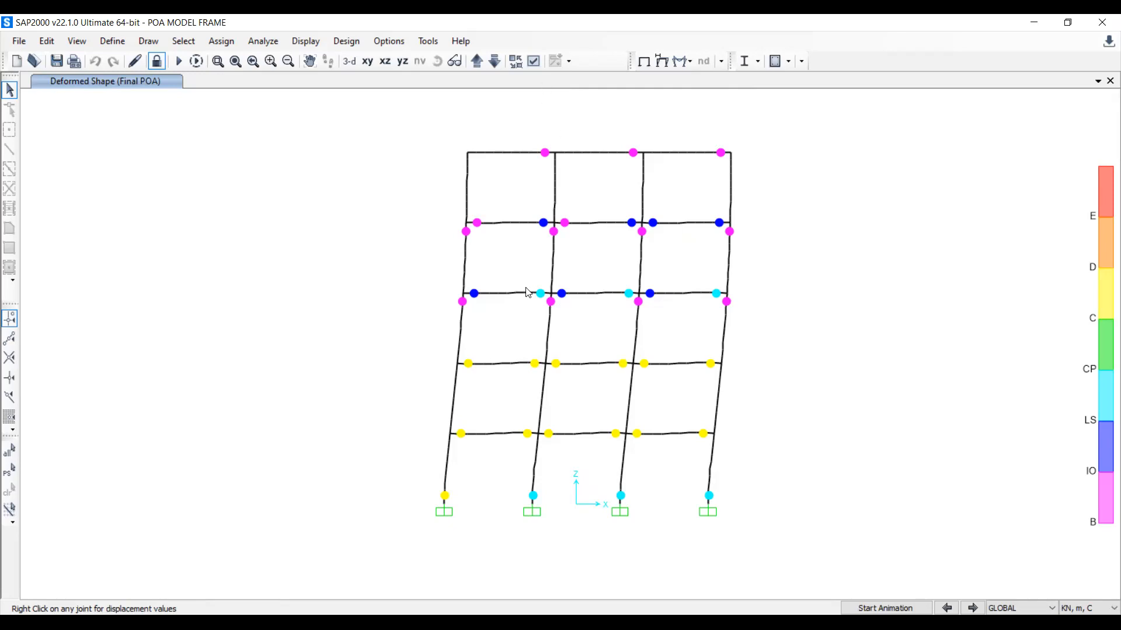
Review the static pushover curve of the Final POA case once more with its table display option, and close the curve
{"action": "left_click", "coordinate": [314, 42]}
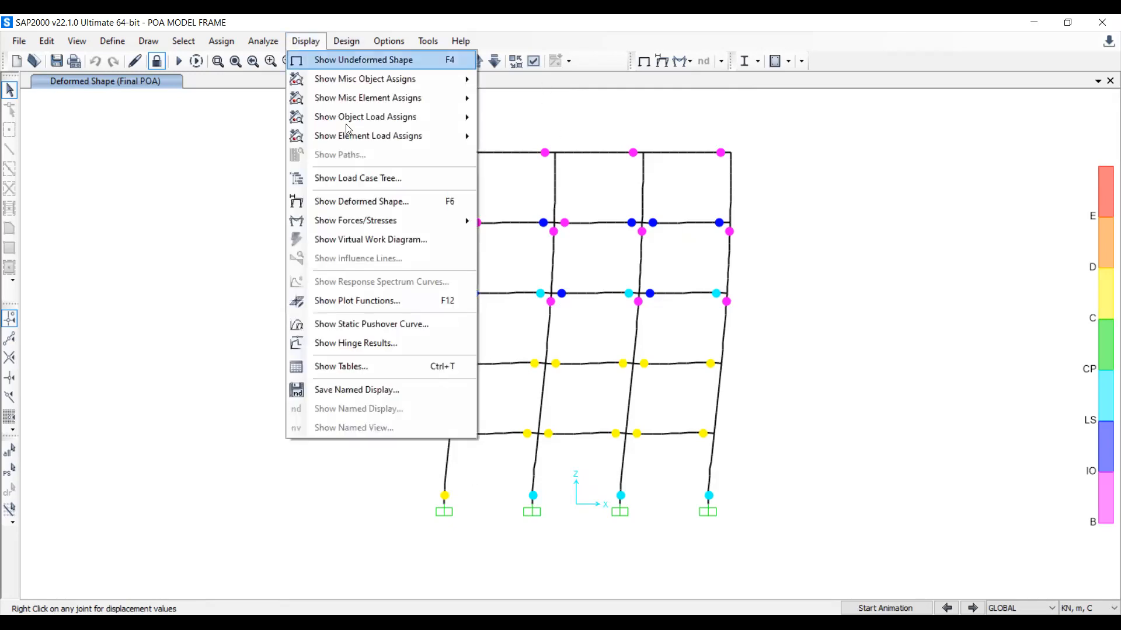
{"action": "left_click", "coordinate": [323, 326]}
{"action": "left_click", "coordinate": [300, 139]}
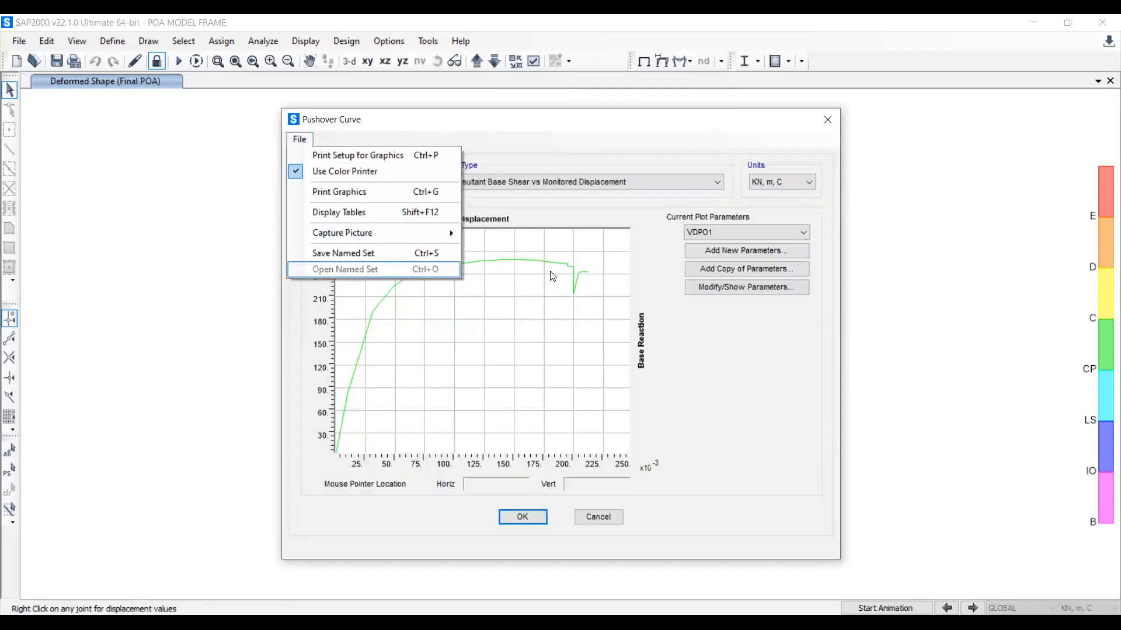
{"action": "left_click", "coordinate": [358, 399]}
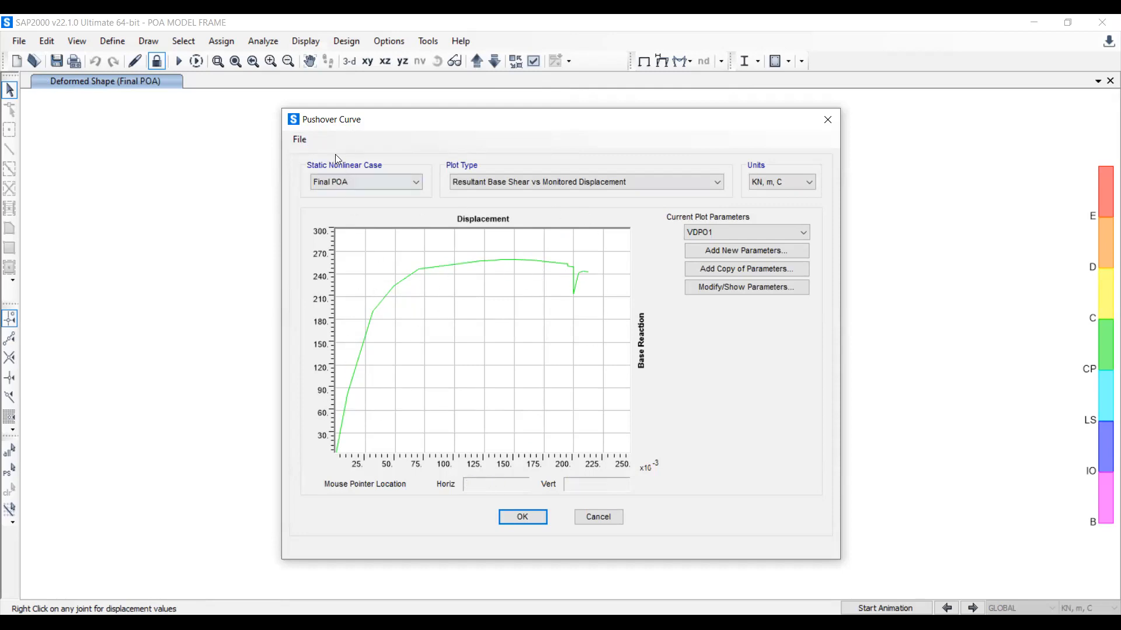
{"action": "left_click", "coordinate": [299, 140]}
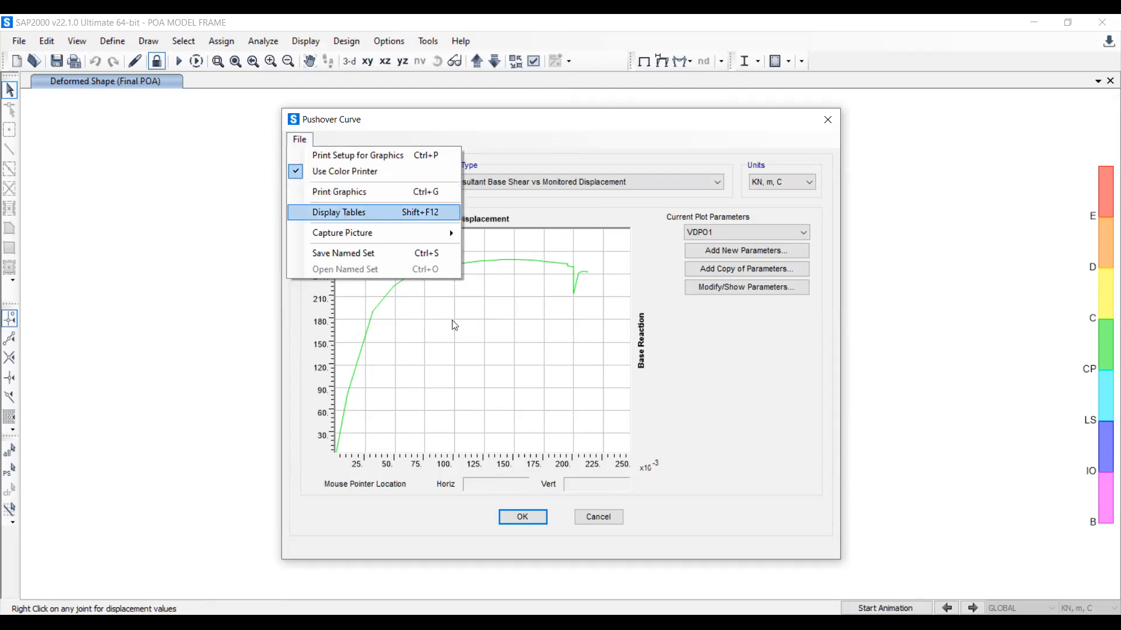
{"action": "key", "text": "Return"}
{"action": "left_click", "coordinate": [881, 127]}
{"action": "left_click", "coordinate": [828, 121]}
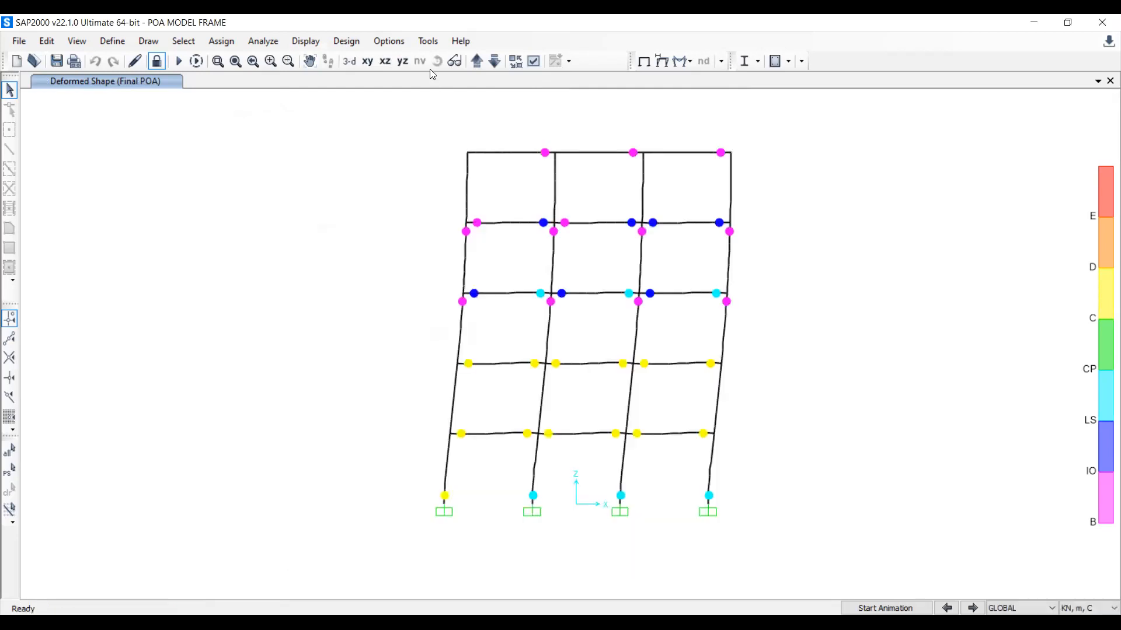